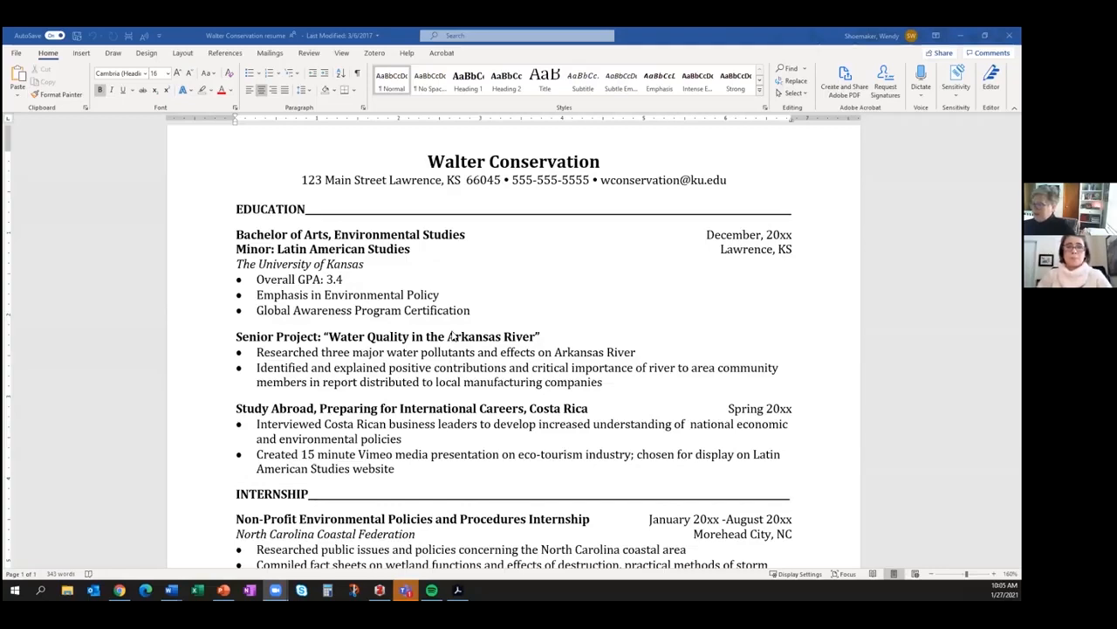
- Examine the sample environmental studies resume from its heading through the sections, including a full-page view of the layout
{"action": "scroll", "coordinate": [449, 339], "scroll_direction": "down", "scroll_amount": 1}
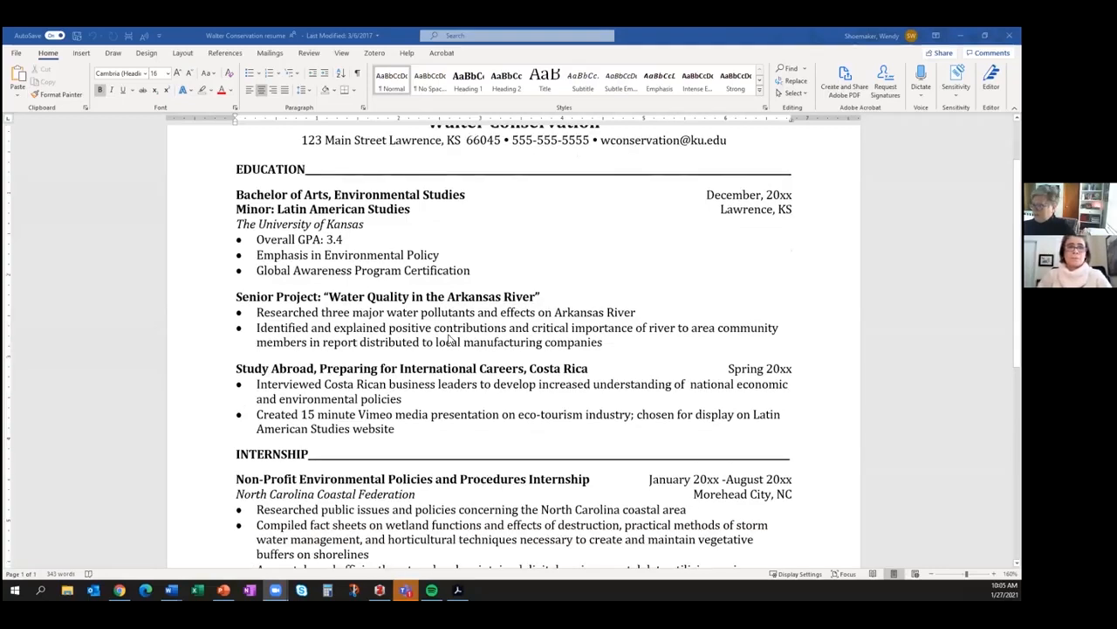
{"action": "scroll", "coordinate": [450, 339], "scroll_direction": "down", "scroll_amount": 1}
{"action": "scroll", "coordinate": [450, 339], "scroll_direction": "down", "scroll_amount": 2}
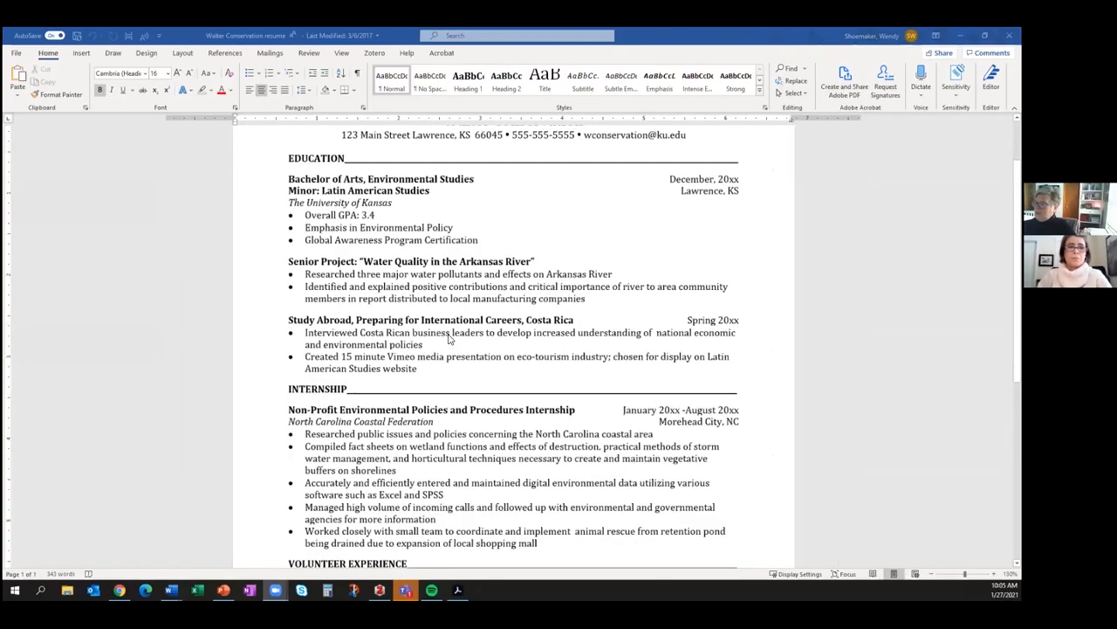
{"action": "scroll", "coordinate": [450, 339], "scroll_direction": "up", "scroll_amount": 3}
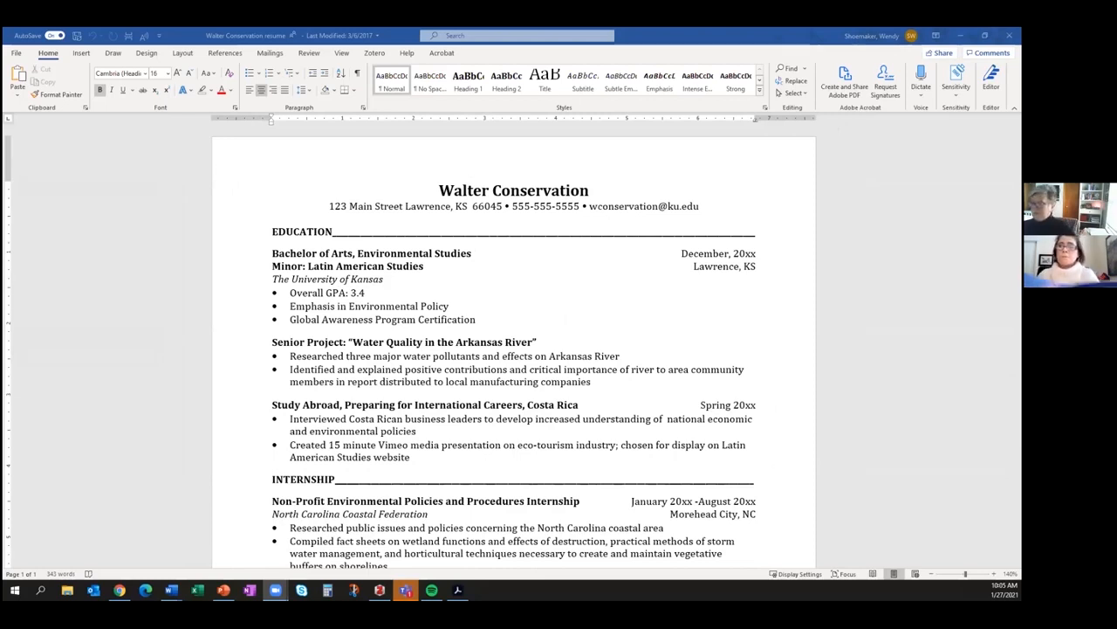
{"action": "scroll", "coordinate": [427, 409], "scroll_direction": "down", "scroll_amount": 1}
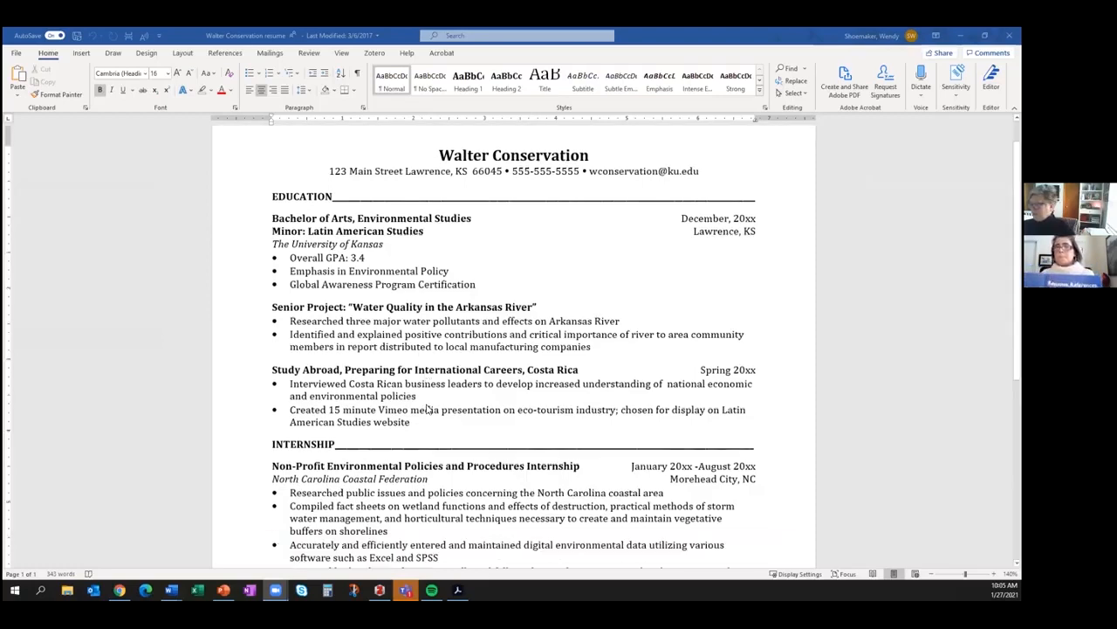
{"action": "scroll", "coordinate": [427, 408], "scroll_direction": "down", "scroll_amount": 5}
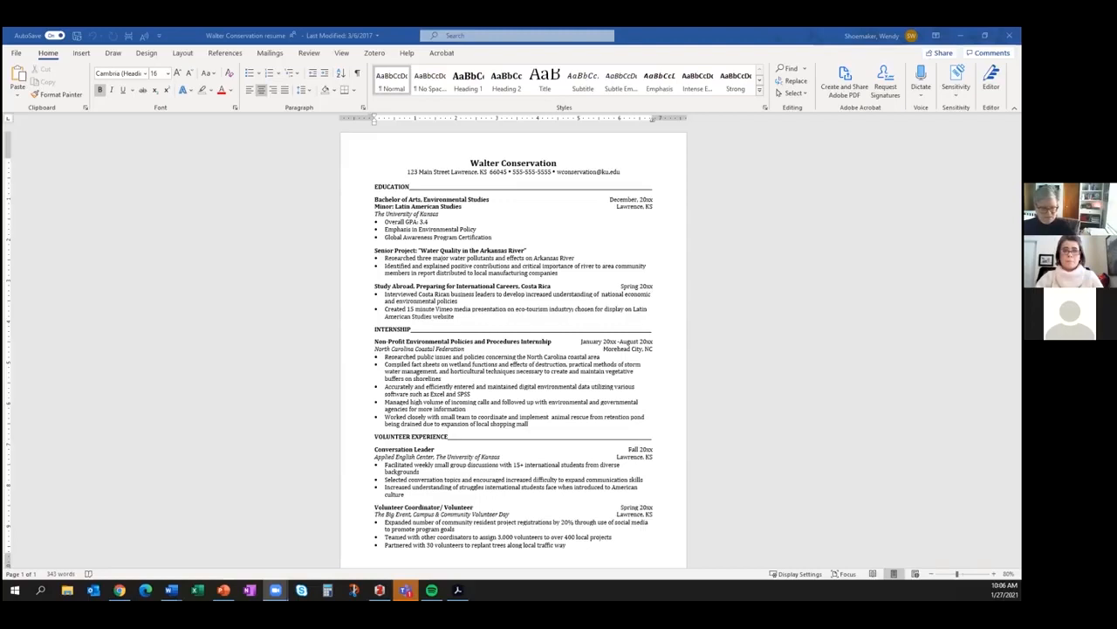
- Switch to the "Formatting with Word tips" document and enlarge it to read the design basics list
{"action": "key", "text": "alt+Tab"}
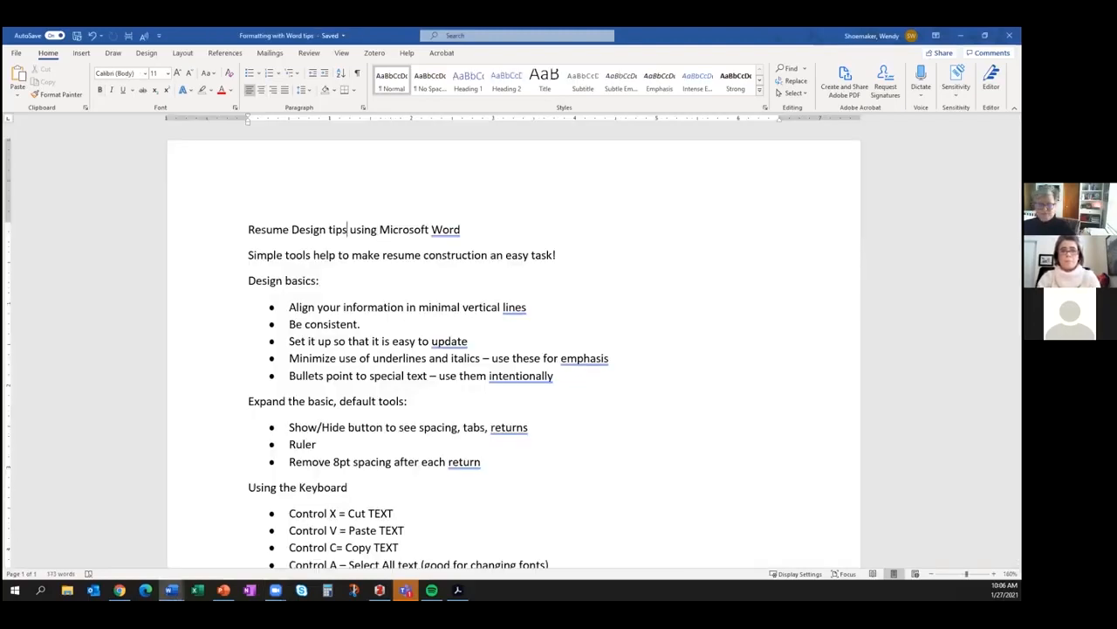
{"action": "key", "text": "alt+Tab"}
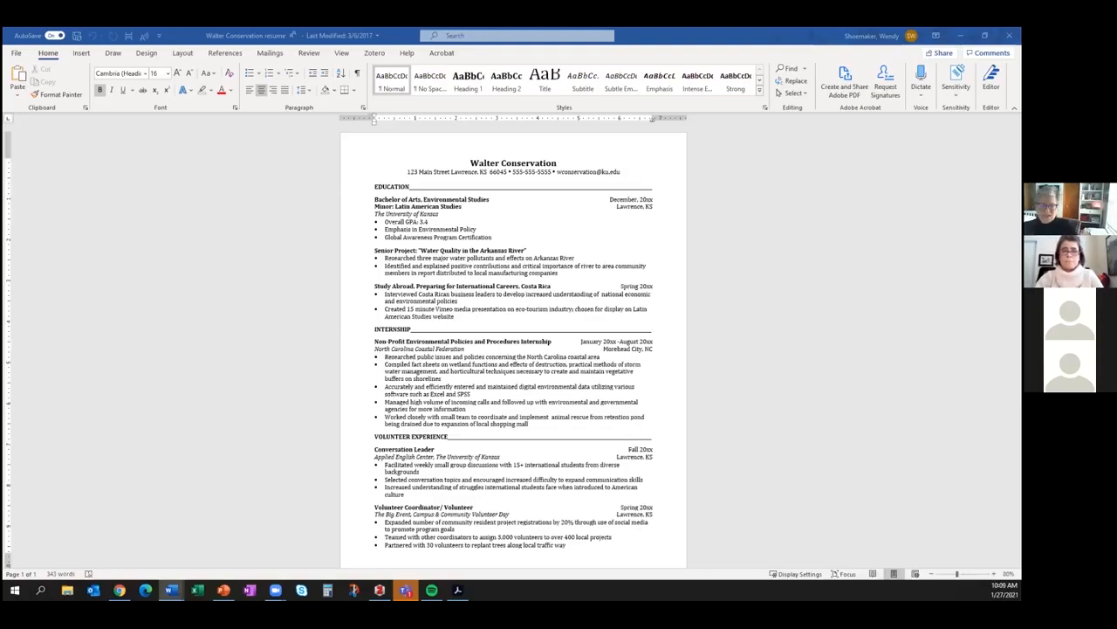
{"action": "left_click_drag", "start_coordinate": [456, 32], "coordinate": [899, 32]}
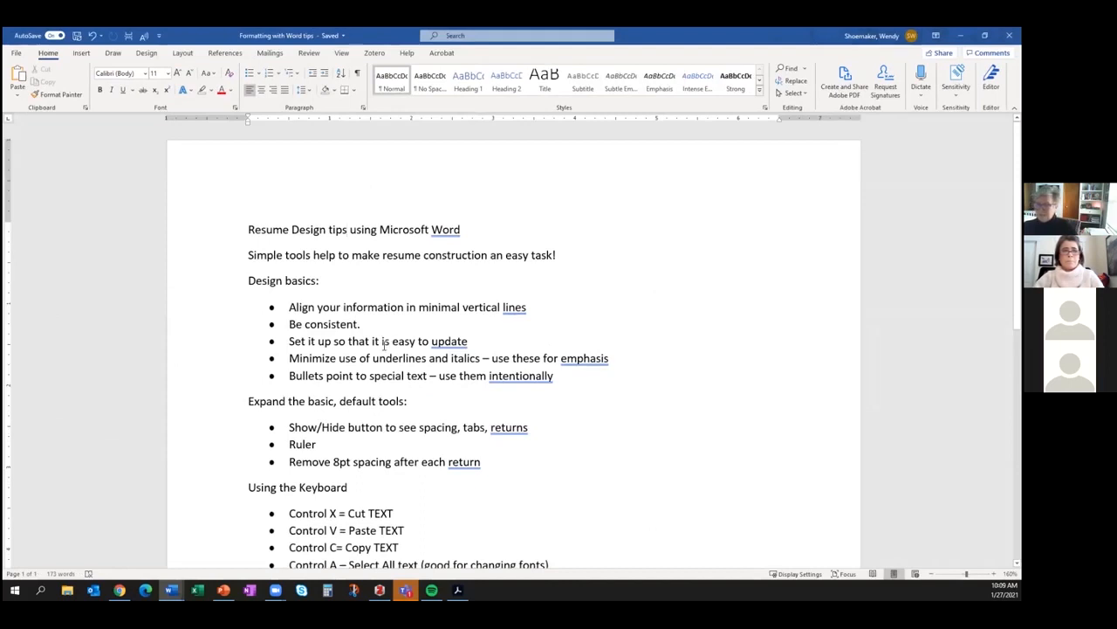
{"action": "scroll", "coordinate": [384, 344], "scroll_direction": "up", "scroll_amount": 2}
{"action": "scroll", "coordinate": [382, 343], "scroll_direction": "up", "scroll_amount": 1}
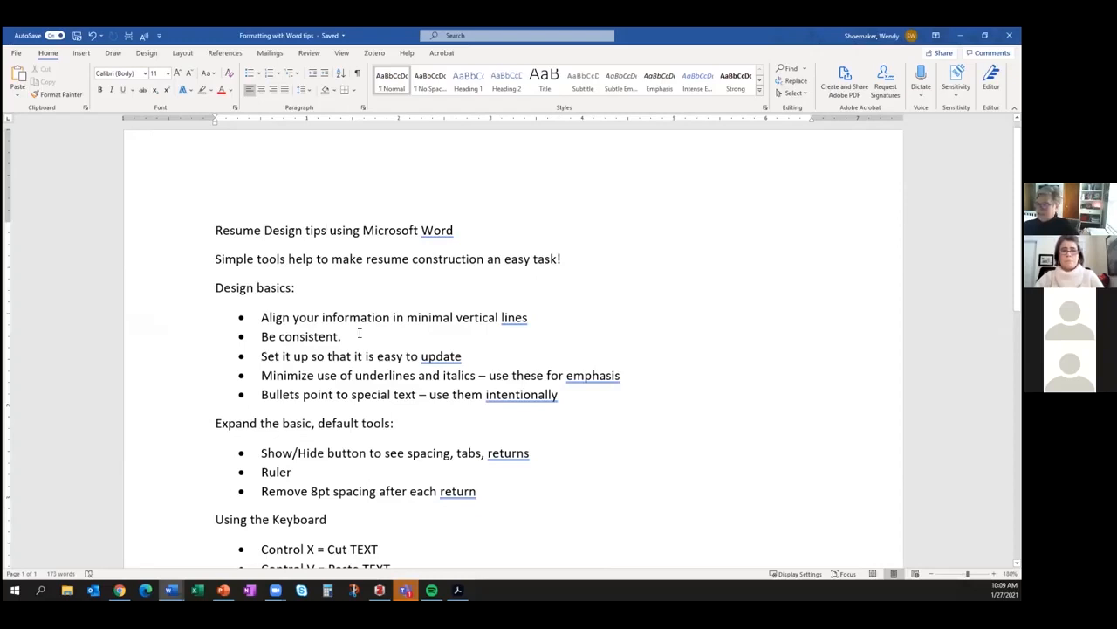
{"action": "scroll", "coordinate": [359, 334], "scroll_direction": "down", "scroll_amount": 1}
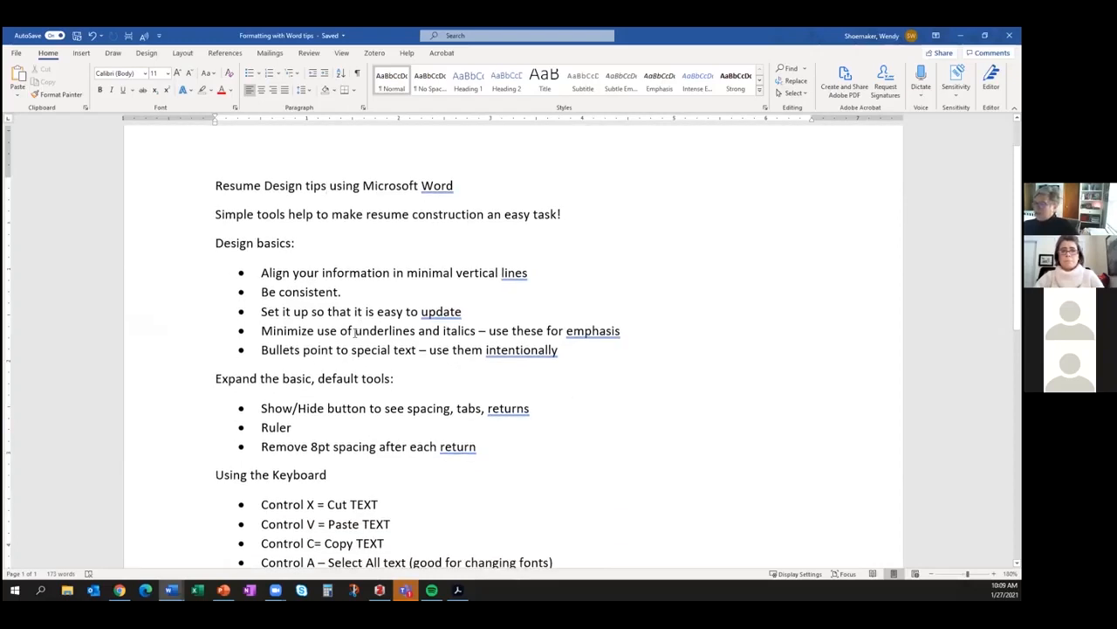
{"action": "left_click", "coordinate": [301, 245]}
{"action": "left_click_drag", "start_coordinate": [301, 245], "coordinate": [210, 262]}
{"action": "left_click", "coordinate": [358, 300]}
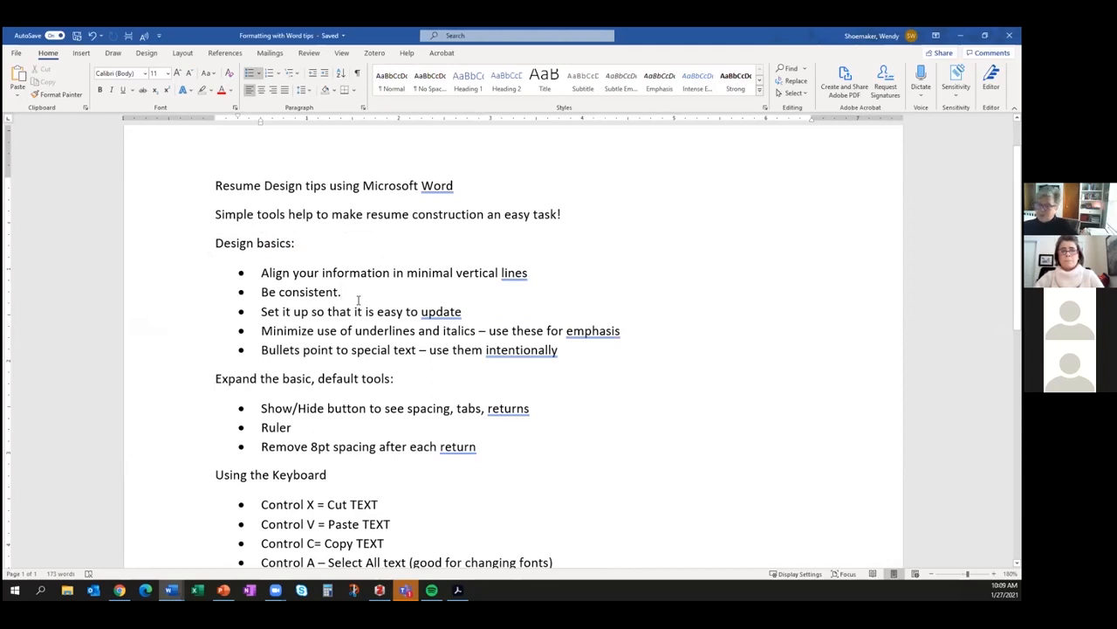
- Return to the environmental studies resume and examine how its dates, locations and bullets line up across the sections
{"action": "key", "text": "alt+Tab"}
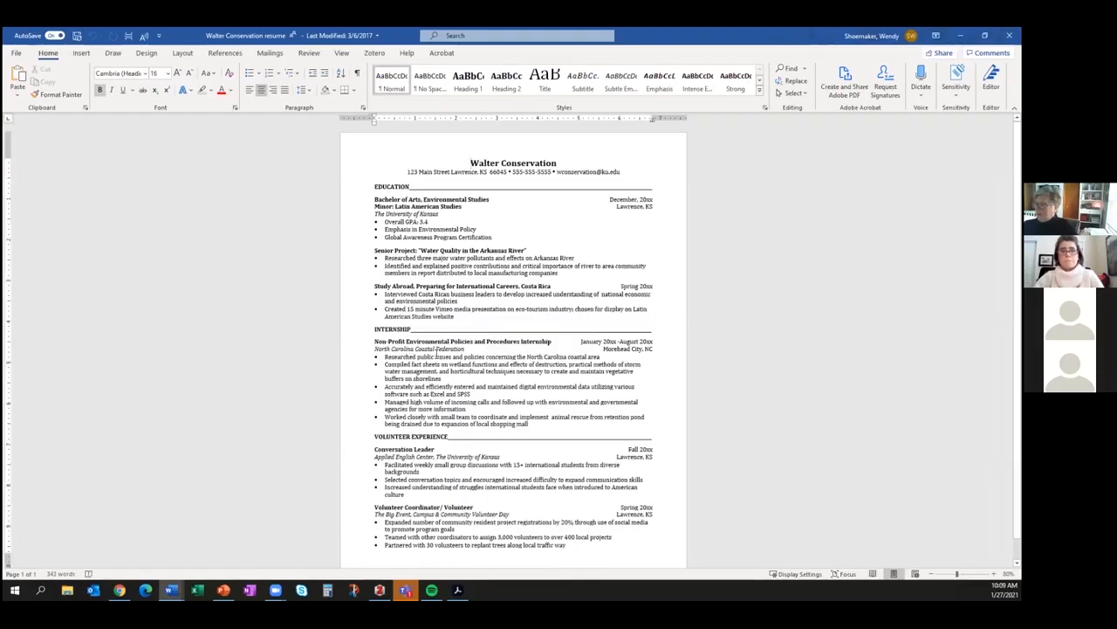
{"action": "scroll", "coordinate": [451, 357], "scroll_direction": "up", "scroll_amount": 3}
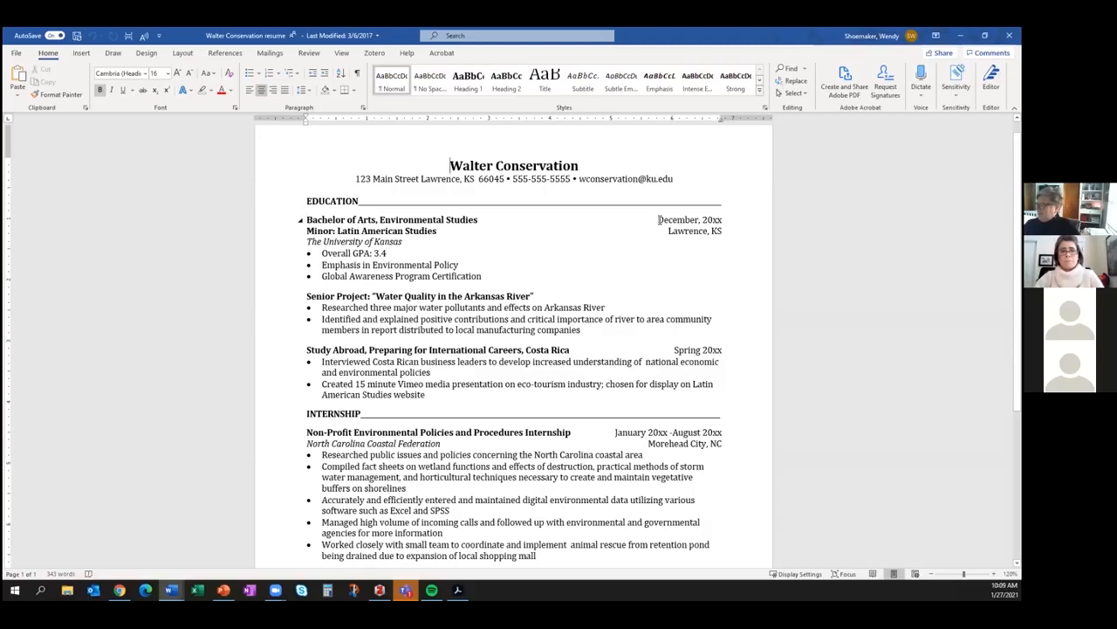
{"action": "scroll", "coordinate": [611, 411], "scroll_direction": "down", "scroll_amount": 3}
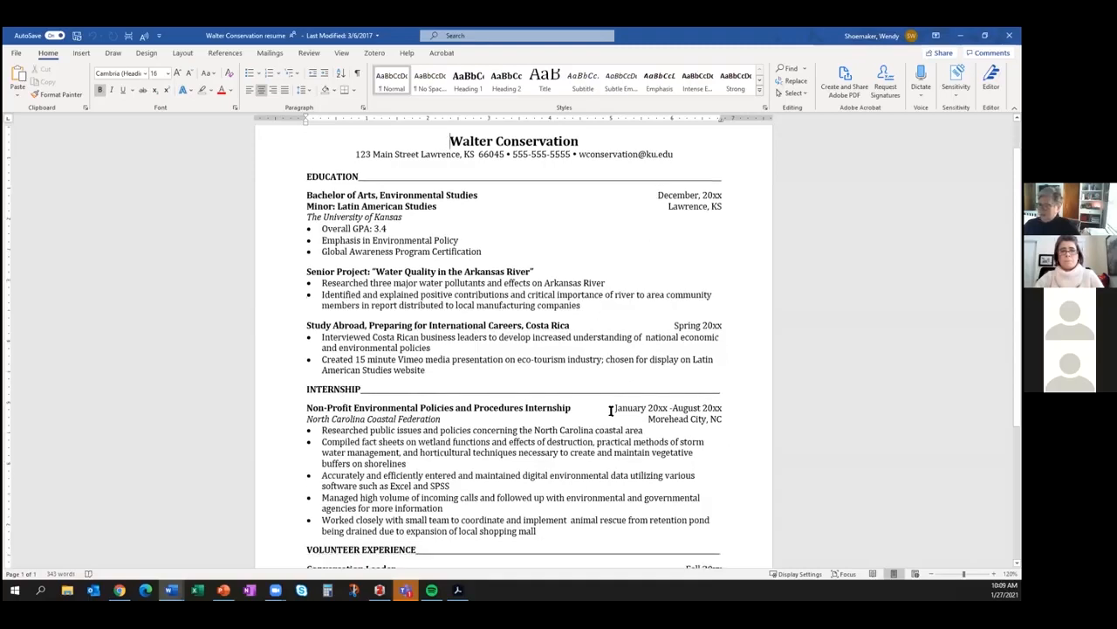
{"action": "scroll", "coordinate": [454, 370], "scroll_direction": "down", "scroll_amount": 3}
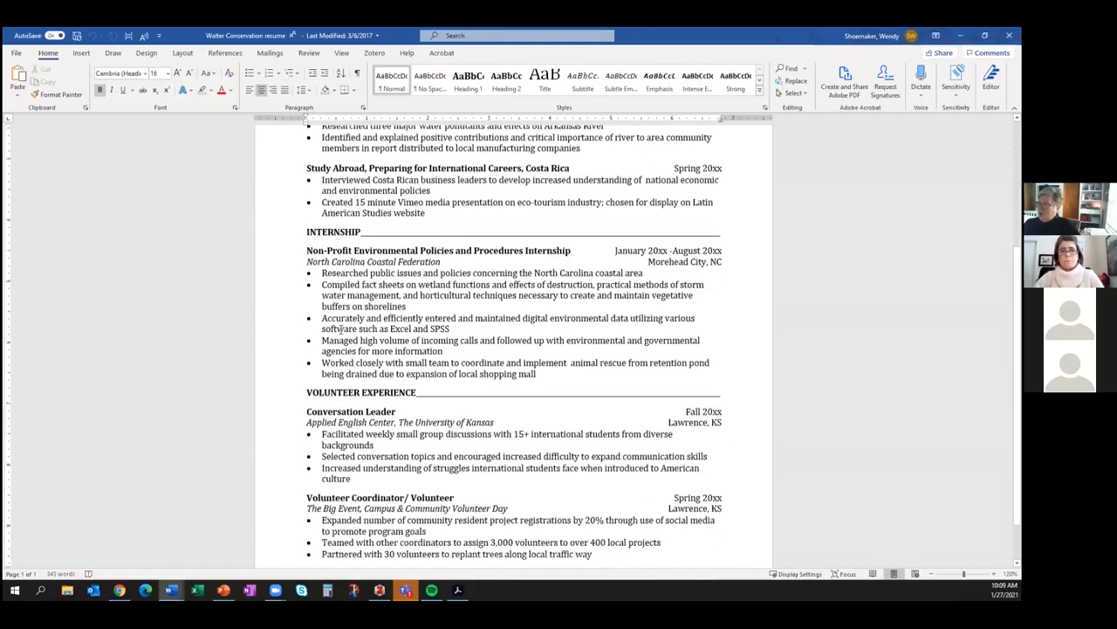
- Indent the internship's fact sheets bullet one level and its digital data and incoming calls bullets one level deeper
{"action": "left_click", "coordinate": [327, 284]}
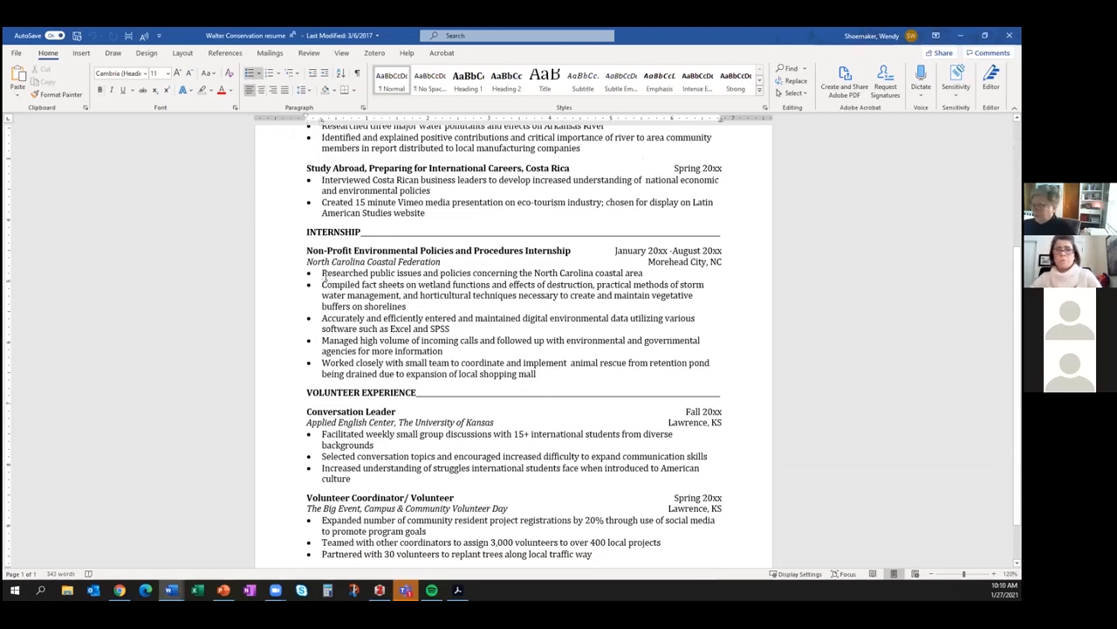
{"action": "key", "text": "Tab"}
{"action": "left_click", "coordinate": [338, 318]}
{"action": "key", "text": "Tab"}
{"action": "left_click", "coordinate": [337, 342]}
{"action": "key", "text": "Tab"}
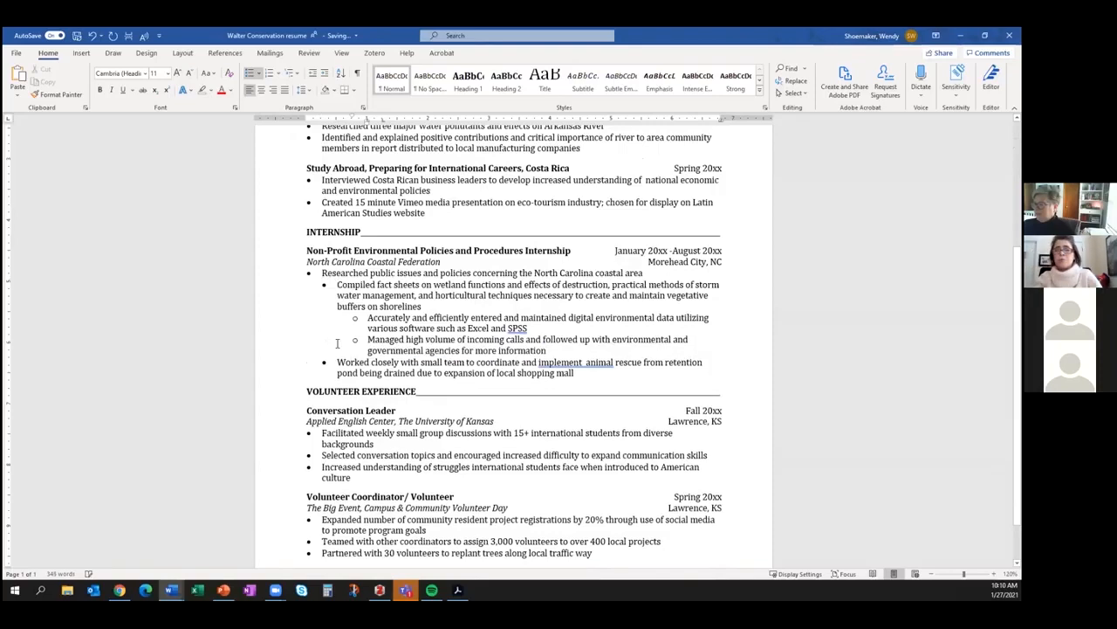
- Demote the internship's animal rescue bullet by two levels and promote it back by two levels
{"action": "left_click", "coordinate": [336, 365]}
{"action": "key", "text": "Tab"}
{"action": "key", "text": "Tab"}
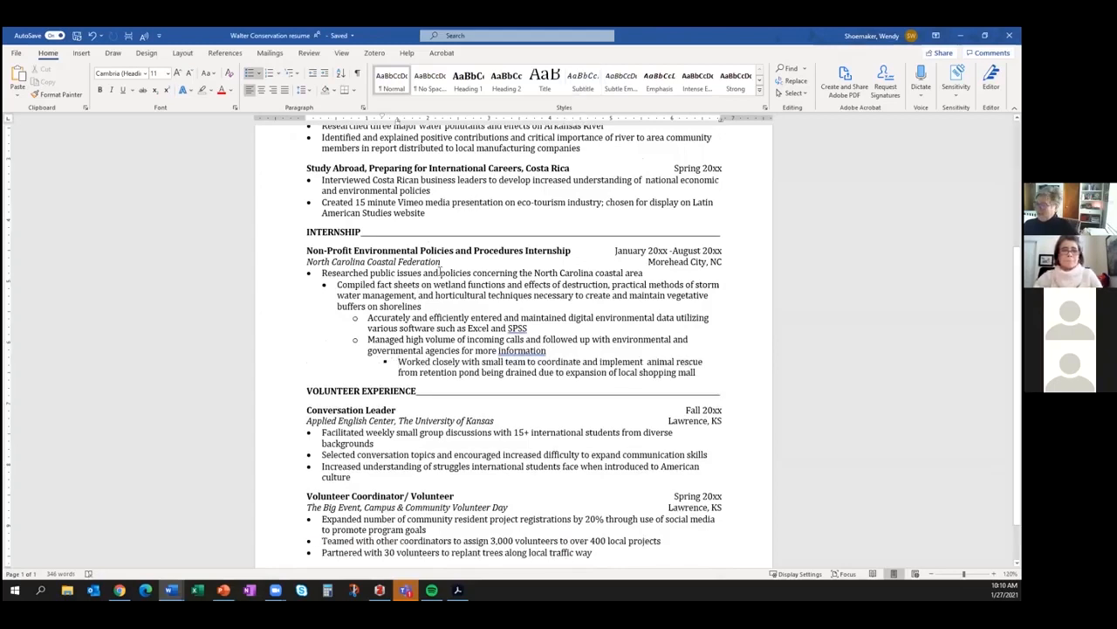
{"action": "left_click", "coordinate": [314, 75]}
{"action": "left_click", "coordinate": [314, 75]}
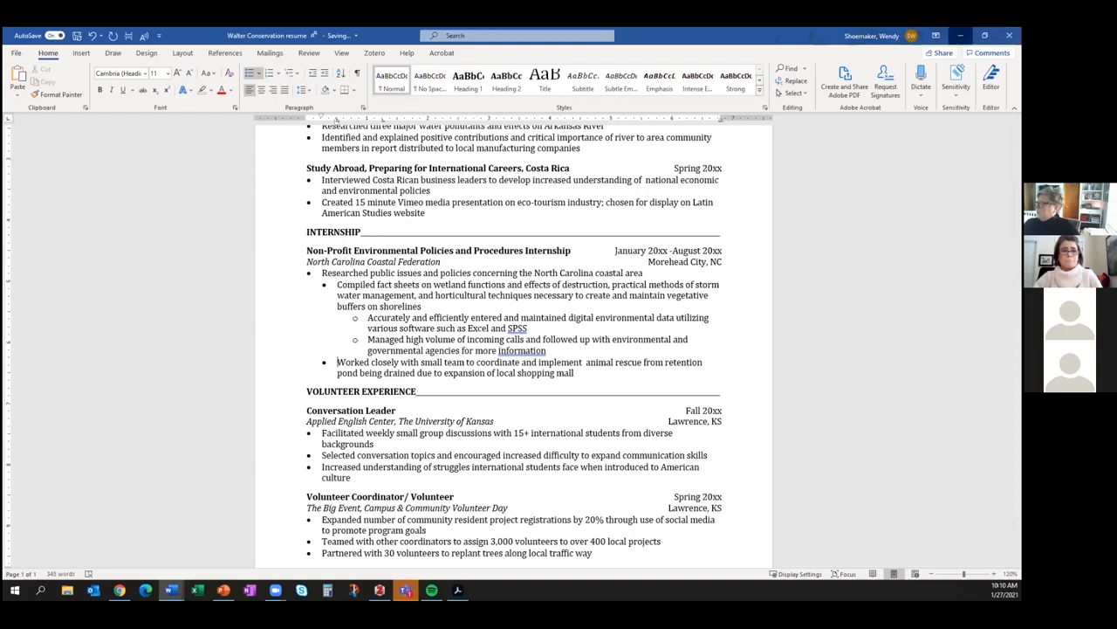
- Minimize the environmental studies resume and bring up the "Formatting with Word tips" document
{"action": "left_click", "coordinate": [960, 35]}
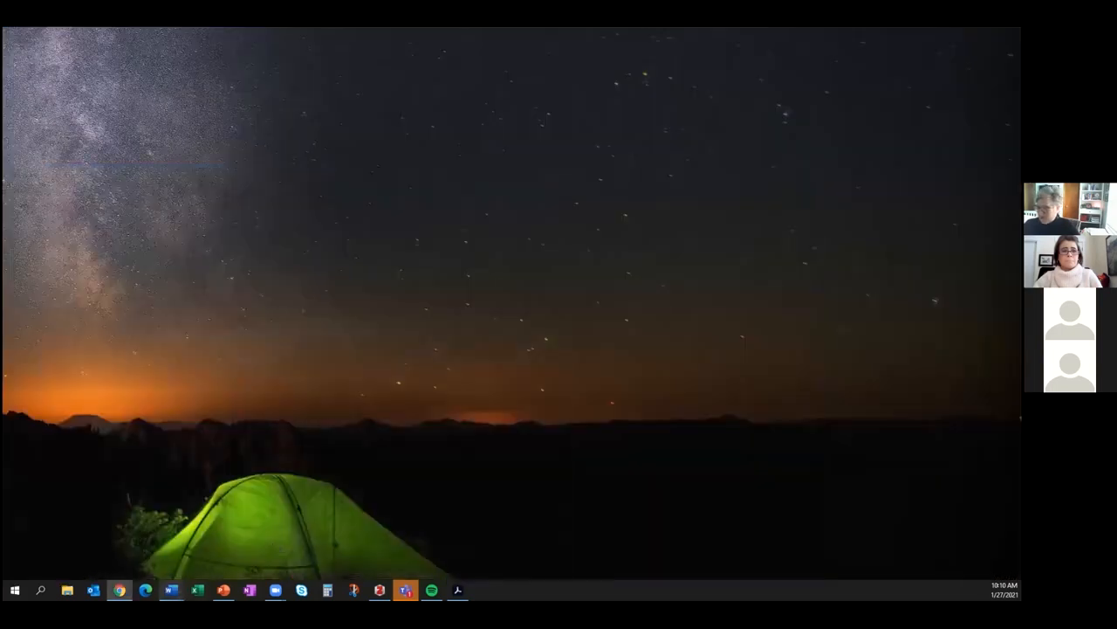
{"action": "mouse_move", "coordinate": [172, 592]}
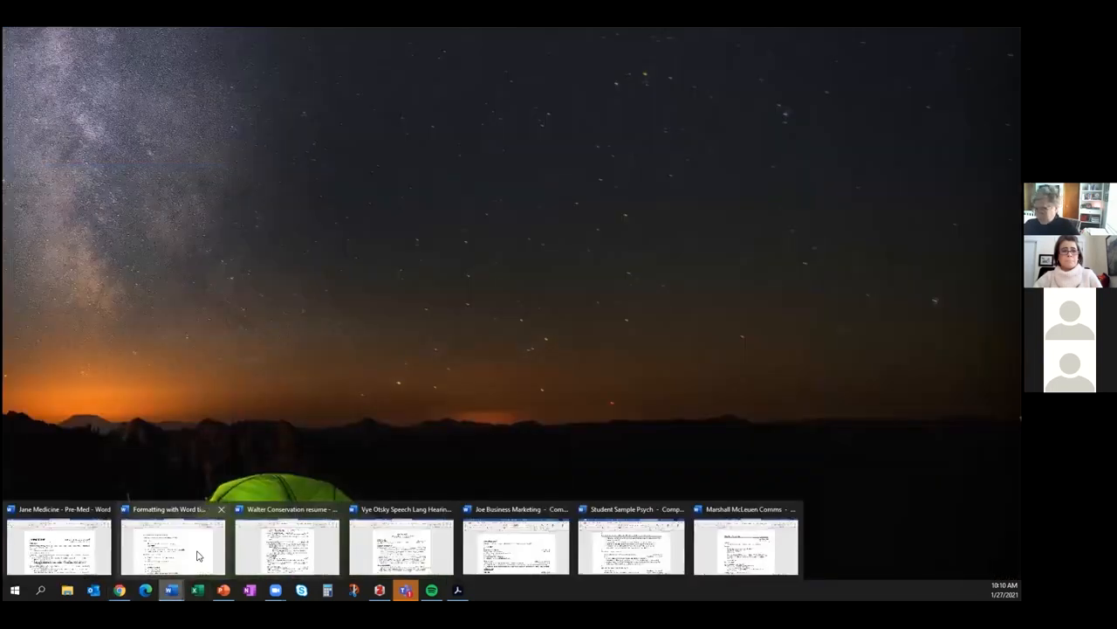
{"action": "left_click", "coordinate": [172, 546]}
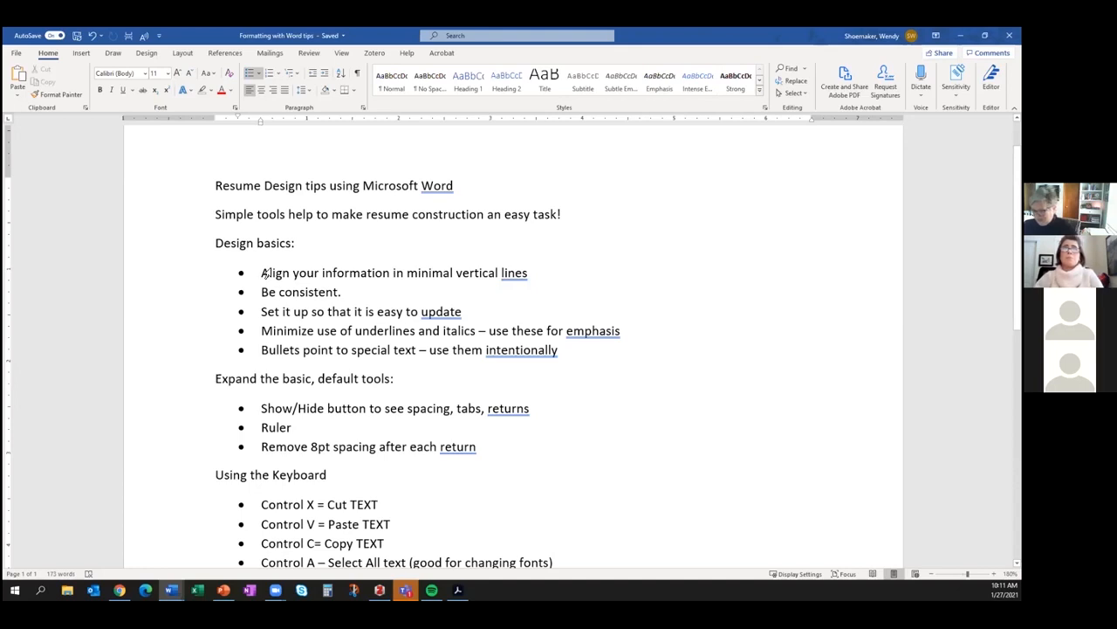
- Switch to the Speech Lang Hearing resume and hide its paragraph marks and other formatting symbols
{"action": "left_click", "coordinate": [172, 590]}
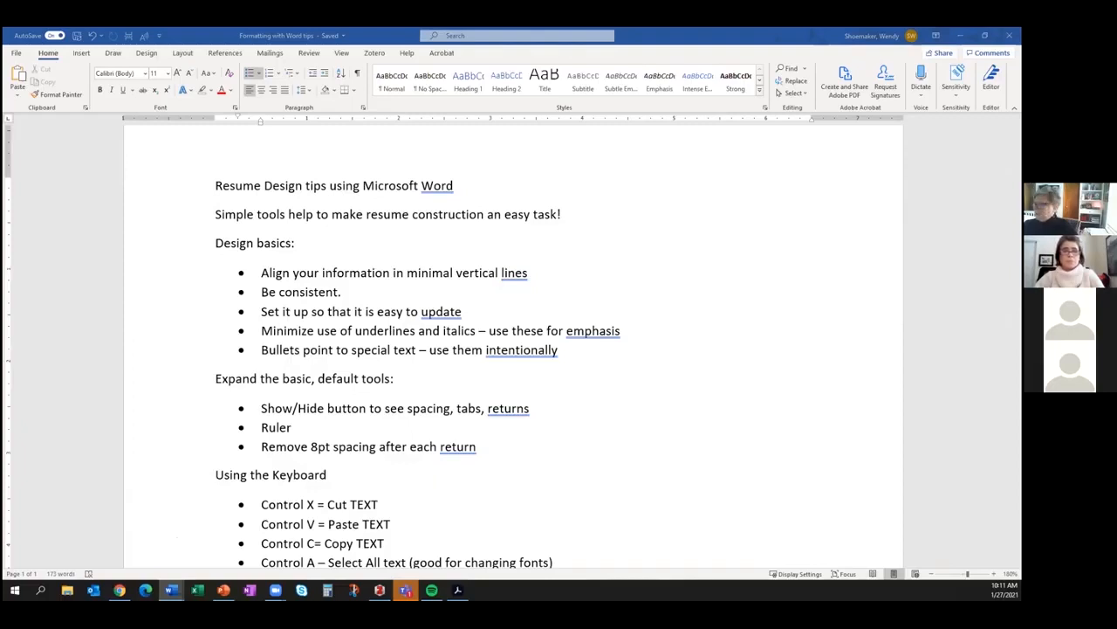
{"action": "left_click_drag", "start_coordinate": [793, 51], "coordinate": [799, 33]}
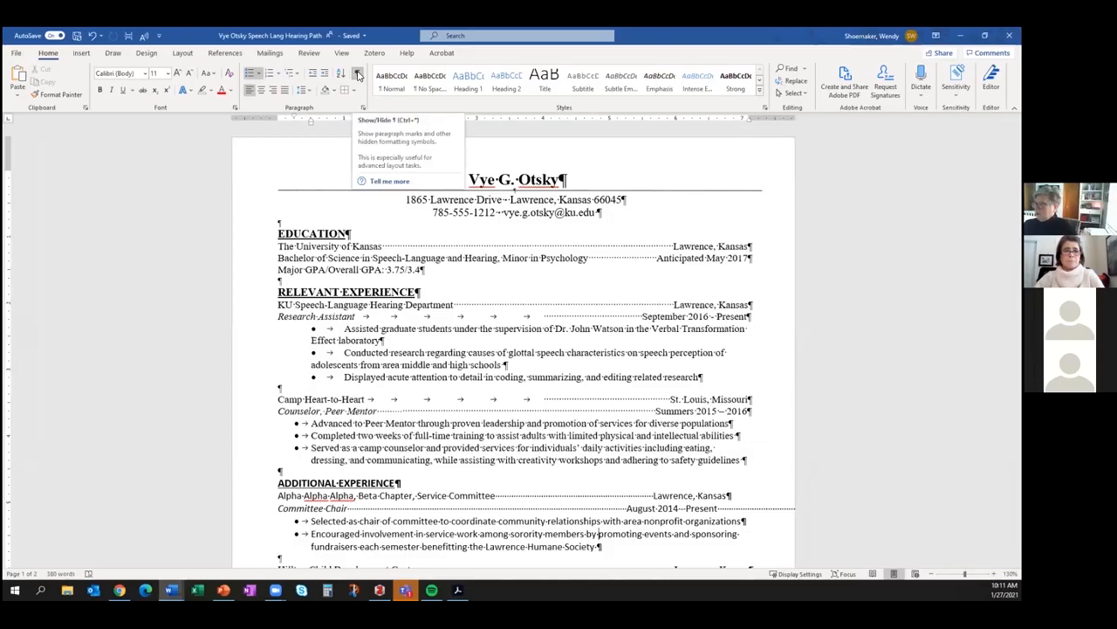
{"action": "left_click", "coordinate": [357, 75]}
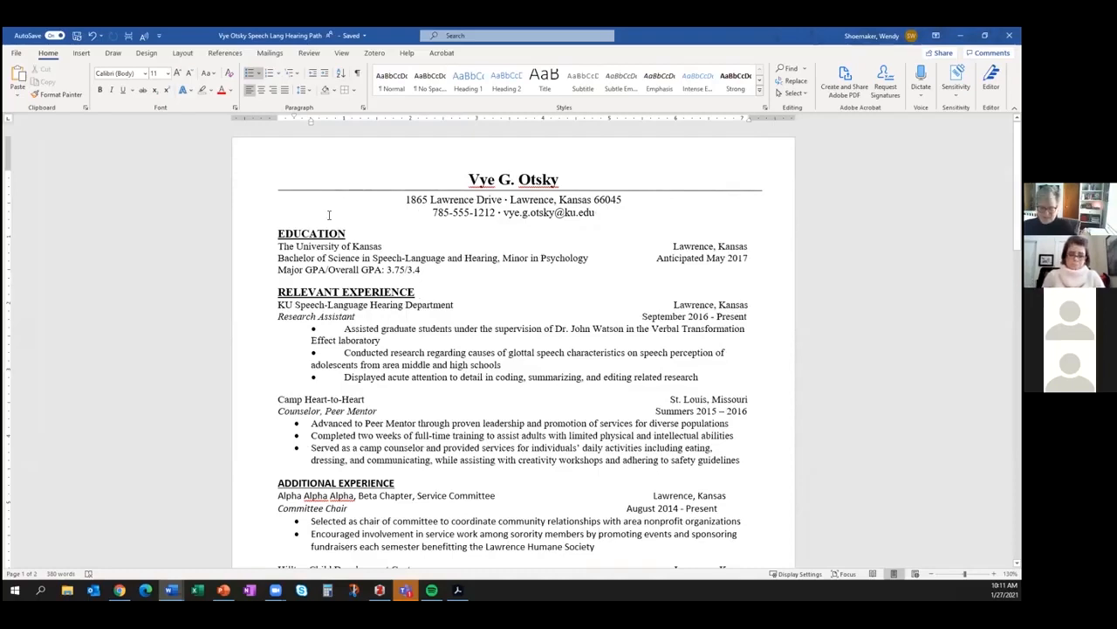
- Try a 12 pt font size on all of the speech-language resume's text and undo the size change
{"action": "left_click", "coordinate": [365, 269]}
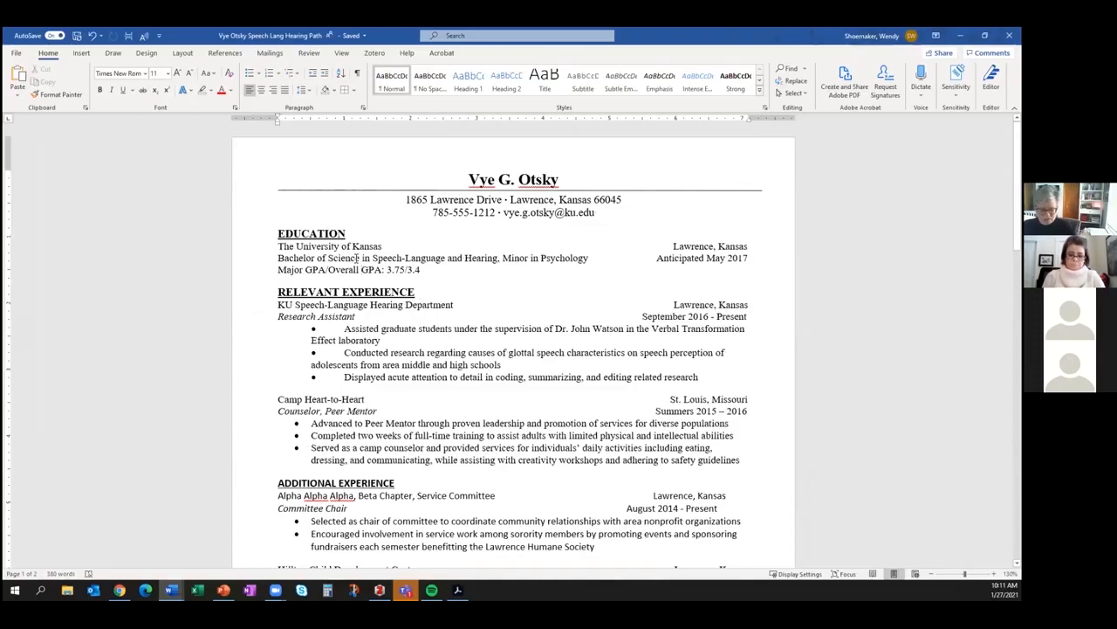
{"action": "key", "text": "ctrl+a"}
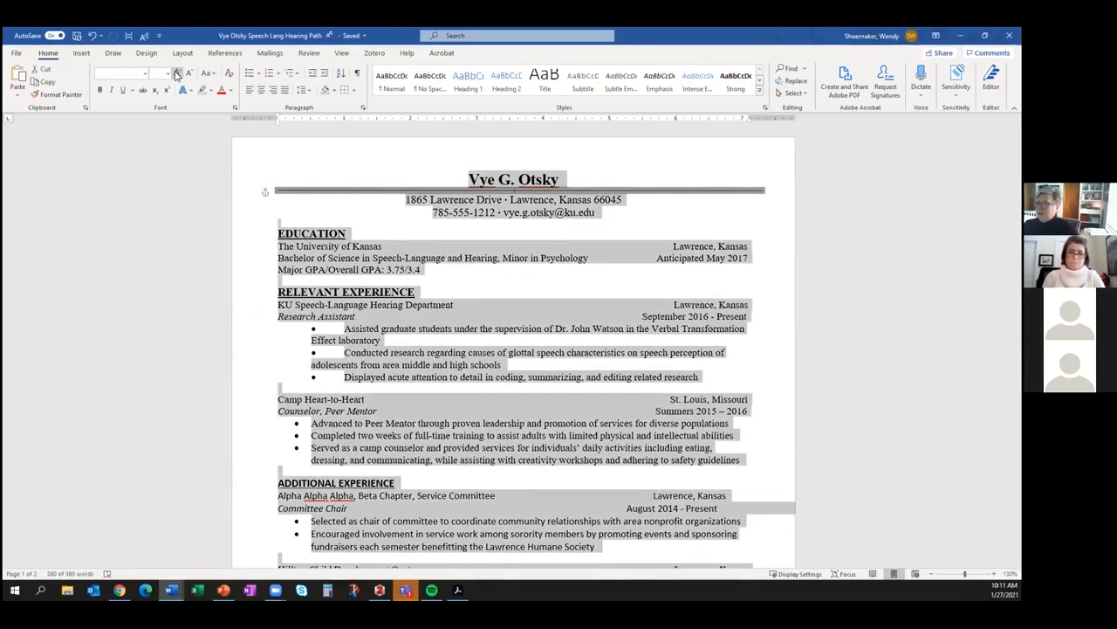
{"action": "left_click", "coordinate": [169, 76]}
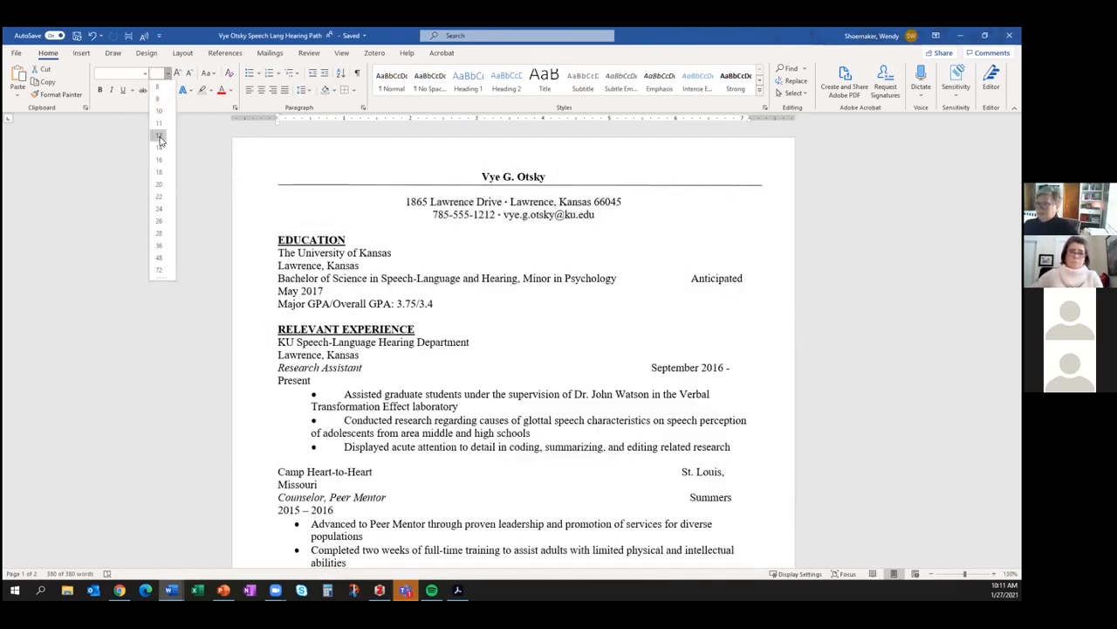
{"action": "left_click", "coordinate": [160, 140]}
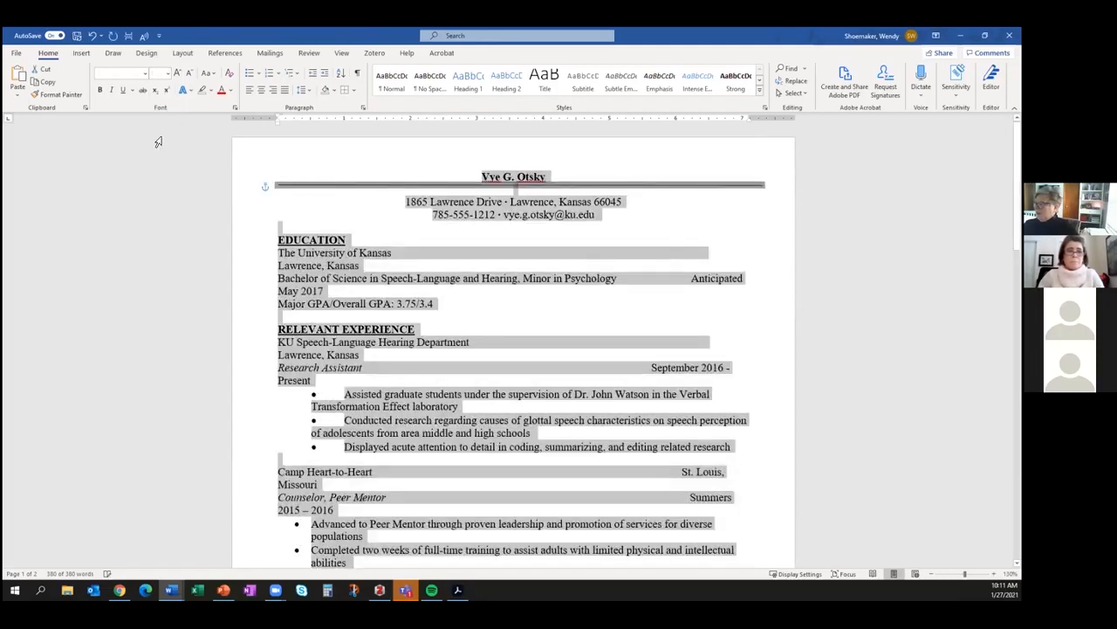
{"action": "left_click", "coordinate": [380, 324]}
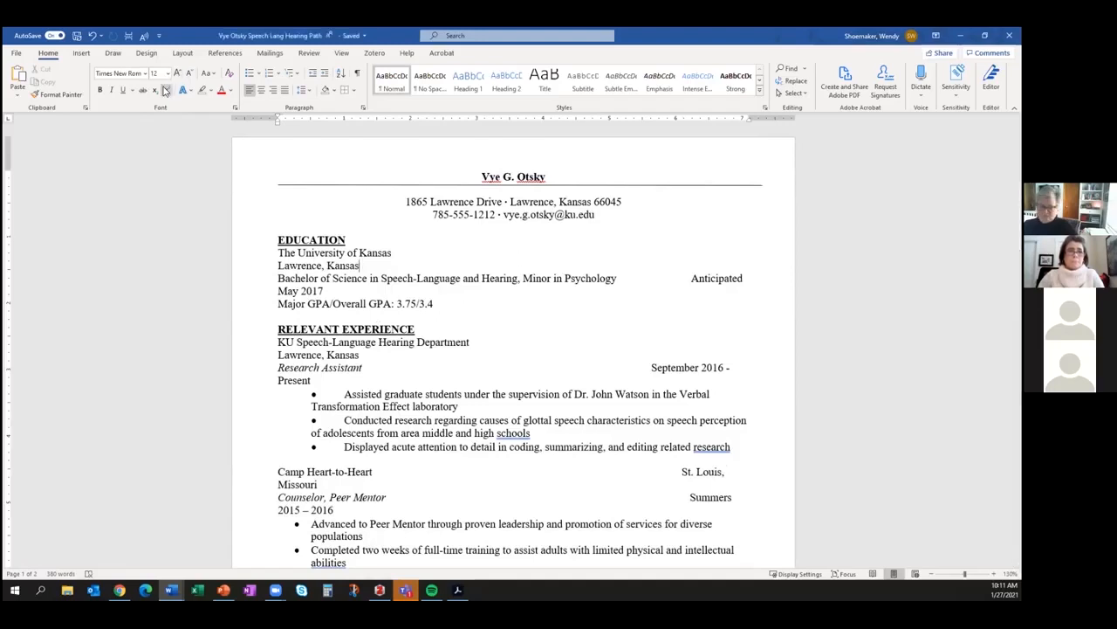
{"action": "key", "text": "ctrl+z"}
{"action": "left_click", "coordinate": [629, 213]}
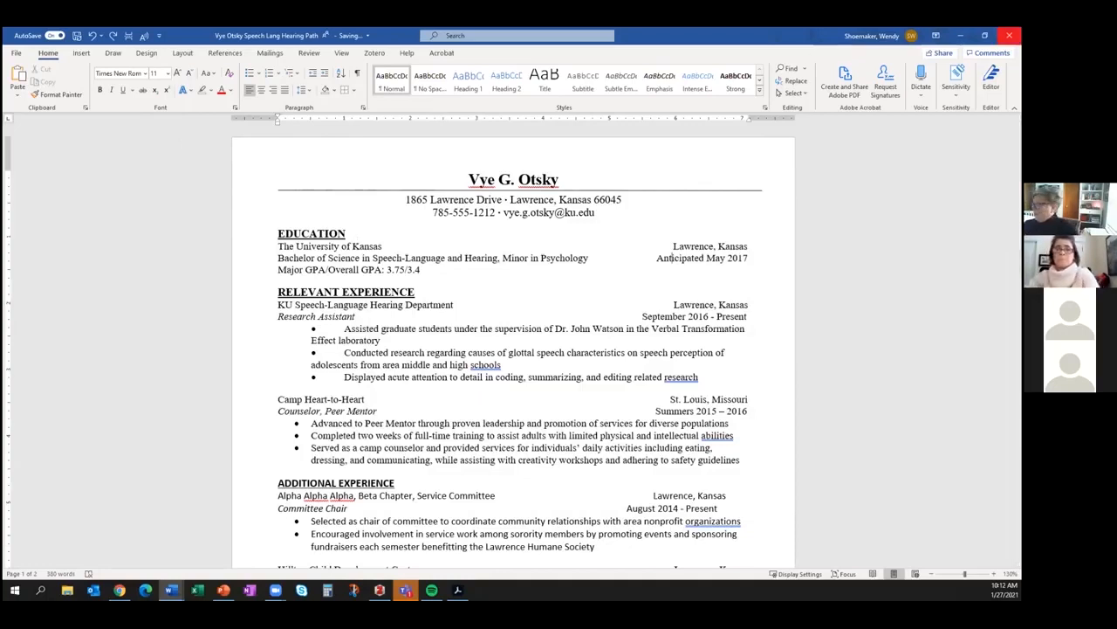
- Minimize the speech-language resume, reopen the environmental studies resume and examine it down to the volunteer experience section
{"action": "left_click", "coordinate": [960, 36]}
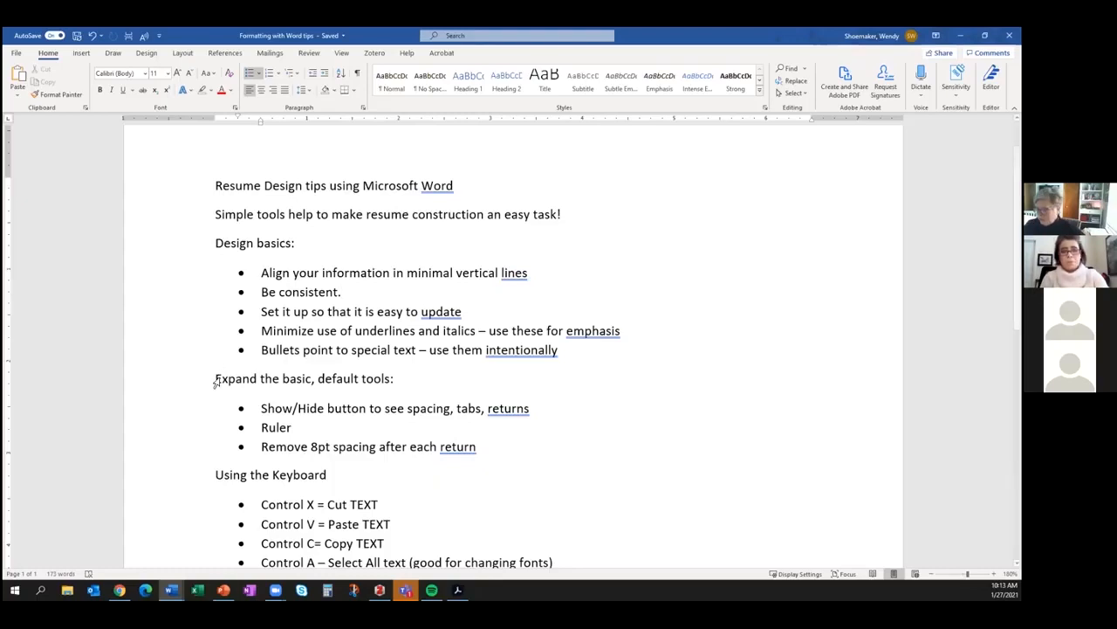
{"action": "mouse_move", "coordinate": [171, 591]}
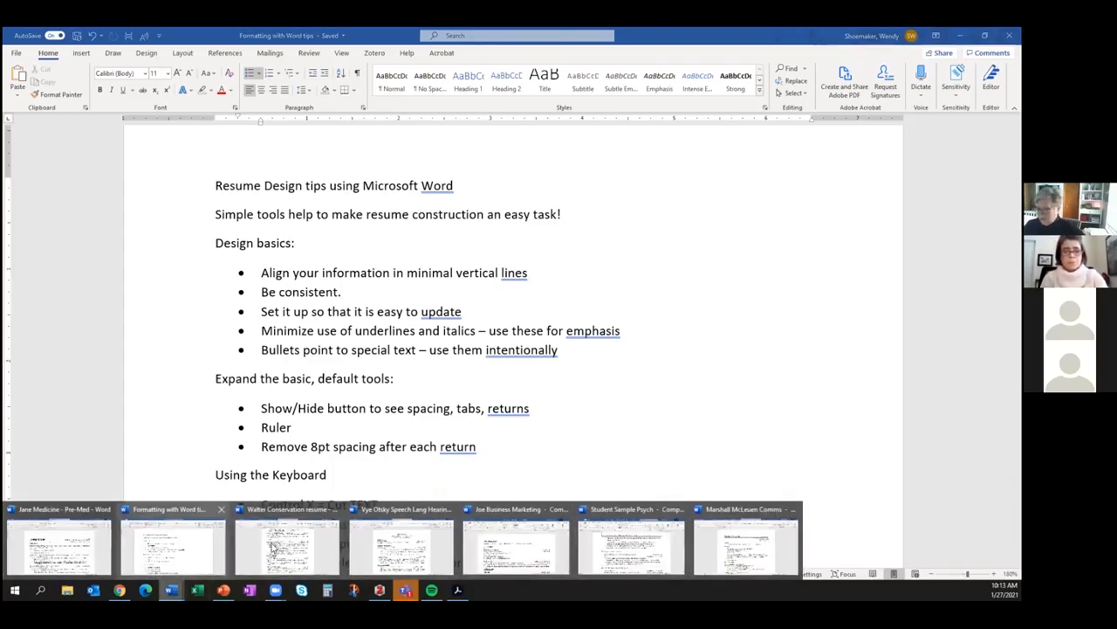
{"action": "left_click", "coordinate": [288, 543]}
{"action": "scroll", "coordinate": [515, 450], "scroll_direction": "up", "scroll_amount": 3}
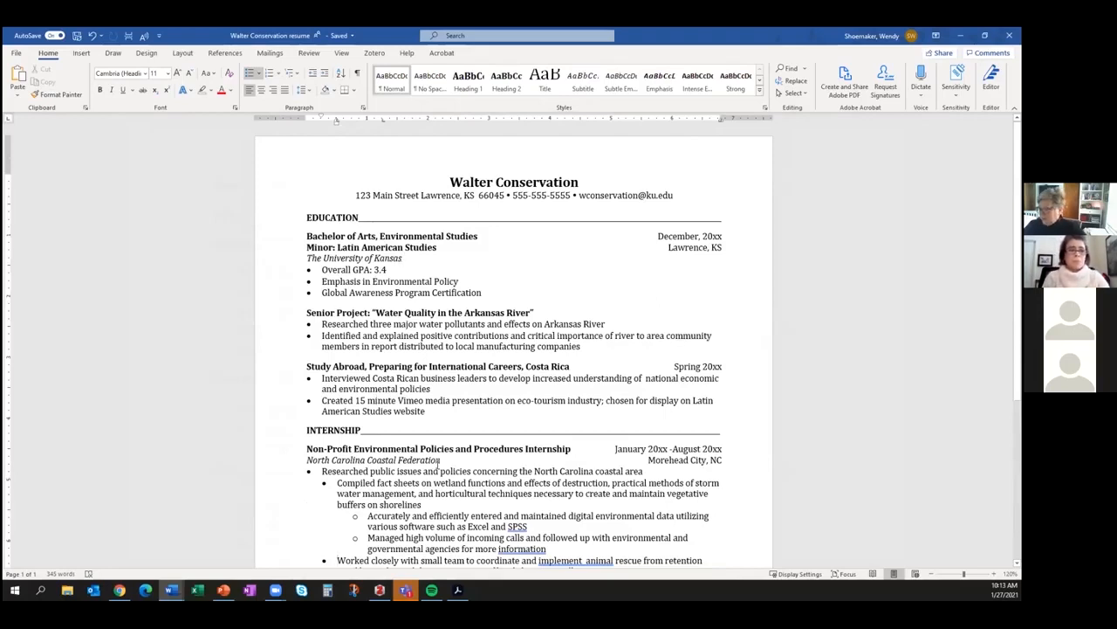
{"action": "scroll", "coordinate": [341, 447], "scroll_direction": "down", "scroll_amount": 2}
{"action": "scroll", "coordinate": [353, 450], "scroll_direction": "down", "scroll_amount": 4}
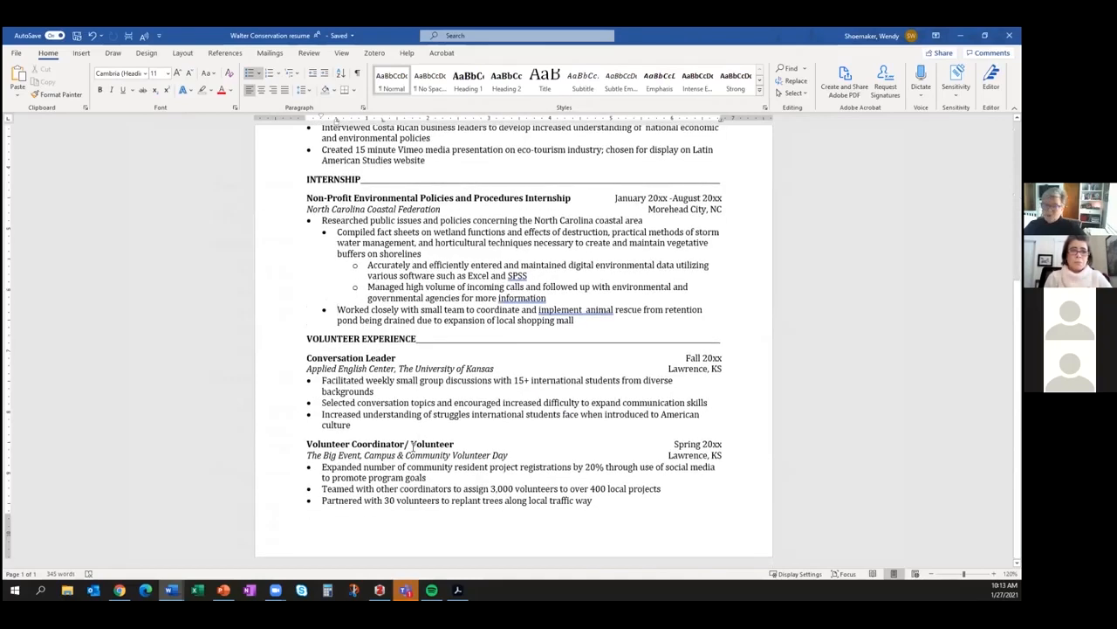
- Minimize the environmental studies resume and show the formatting marks in the "Formatting with Word tips" document
{"action": "scroll", "coordinate": [413, 445], "scroll_direction": "up", "scroll_amount": 3}
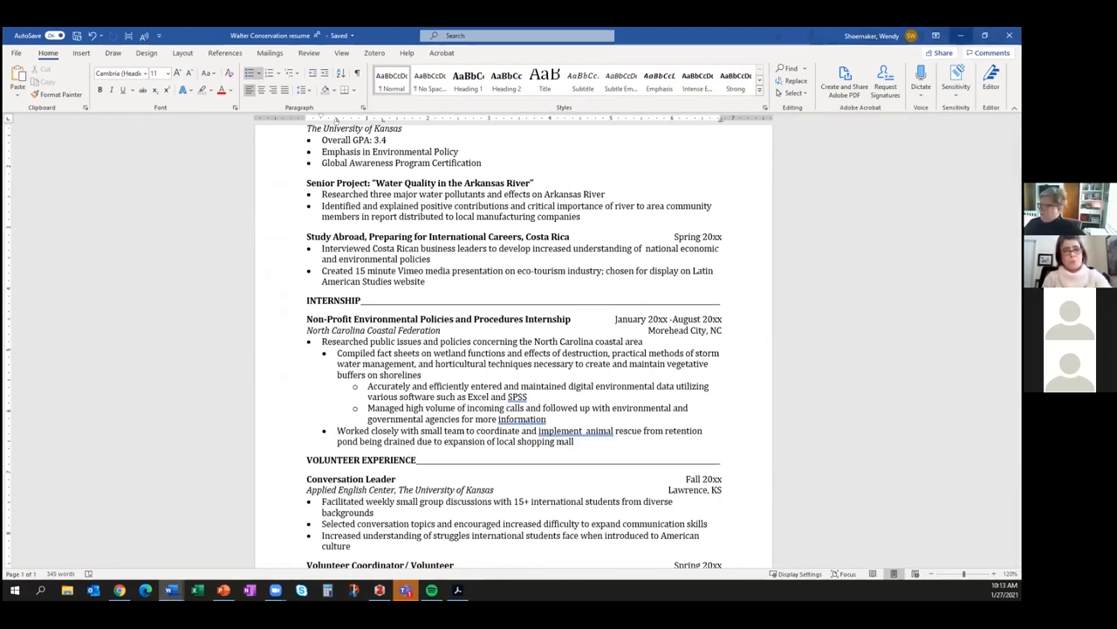
{"action": "left_click", "coordinate": [961, 35]}
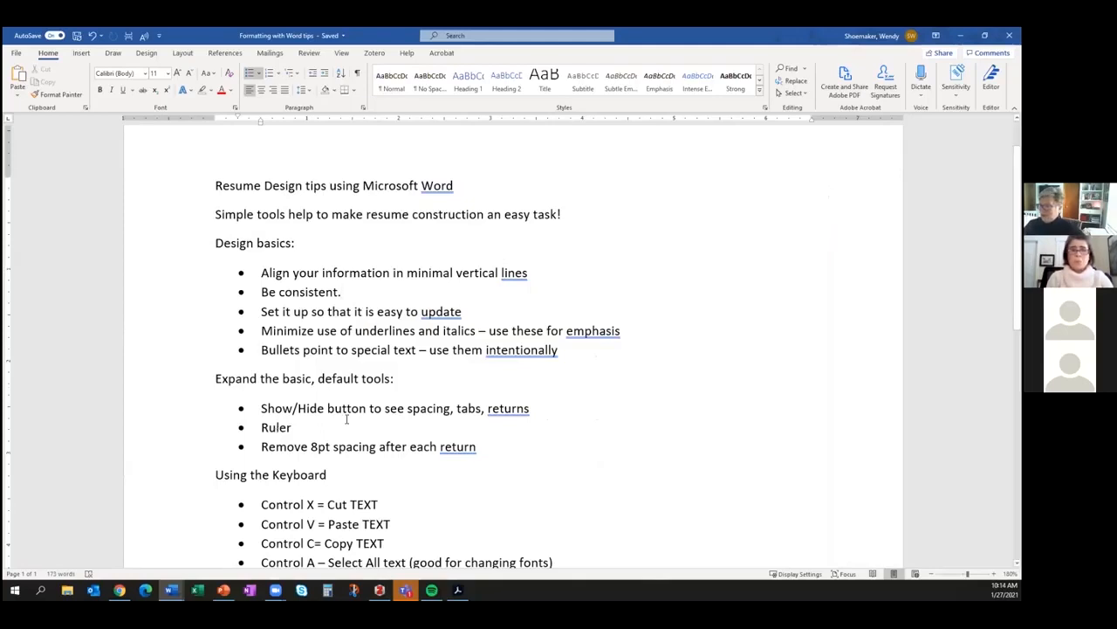
{"action": "left_click", "coordinate": [358, 75]}
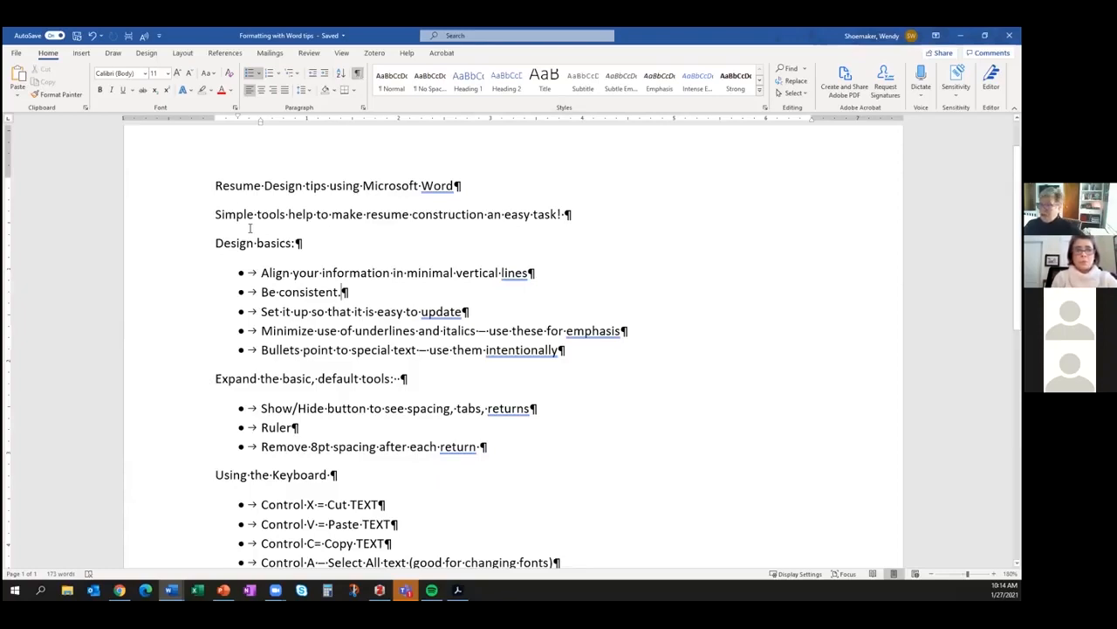
- Insert a run of spaces followed by five tabs after the "Design basics:" heading
{"action": "left_click", "coordinate": [299, 244]}
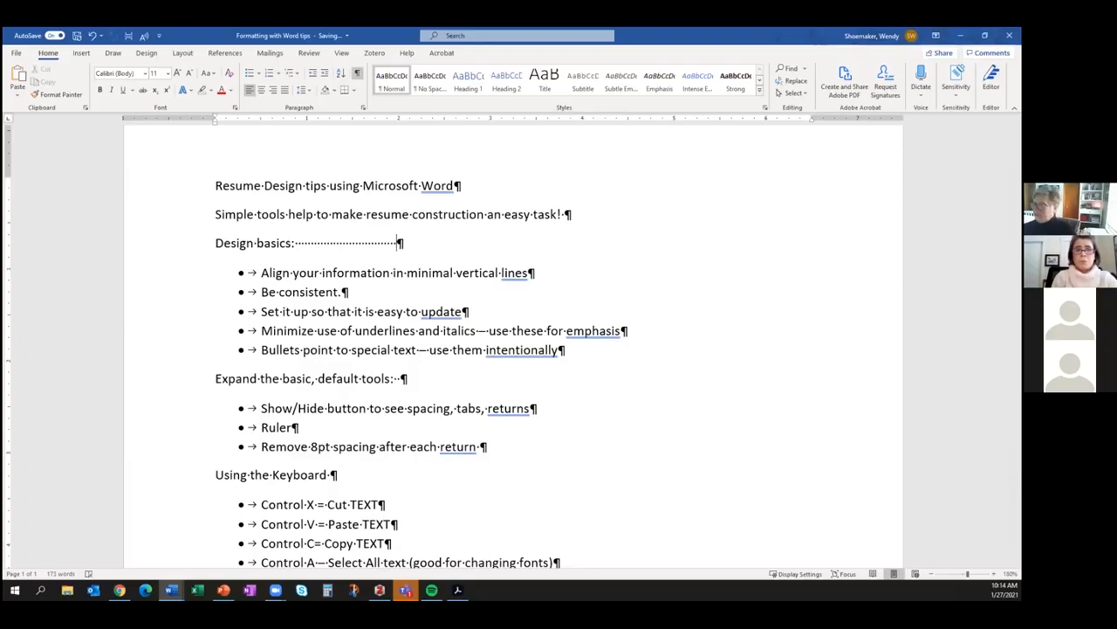
{"action": "key", "text": "Tab"}
{"action": "key", "text": "Tab"}
{"action": "key", "text": "Tab"}
{"action": "key", "text": "Tab"}
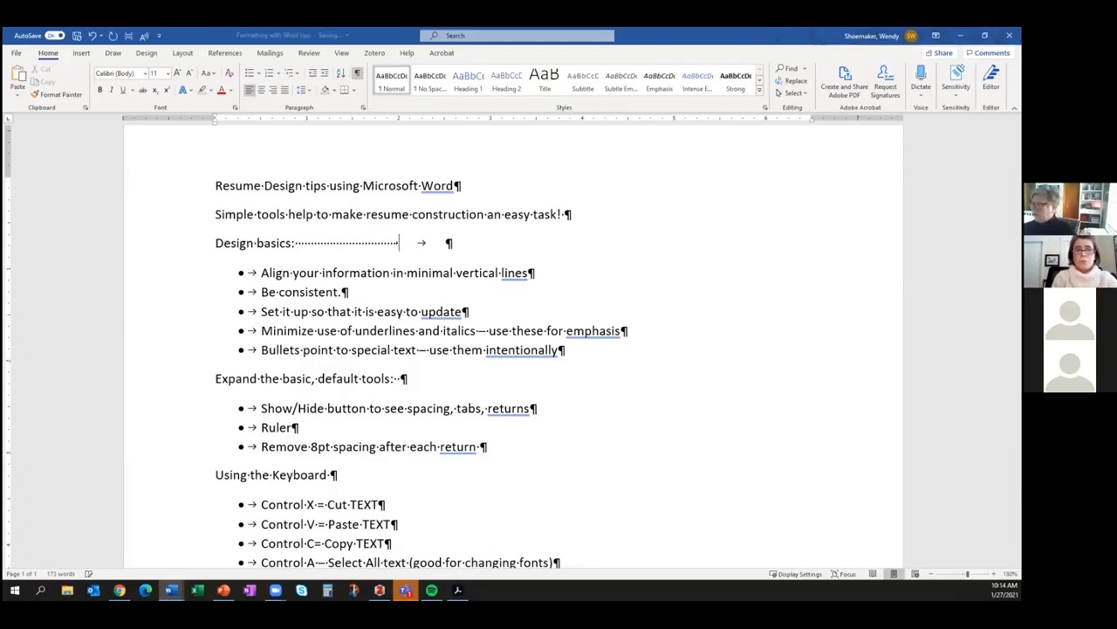
{"action": "key", "text": "Tab"}
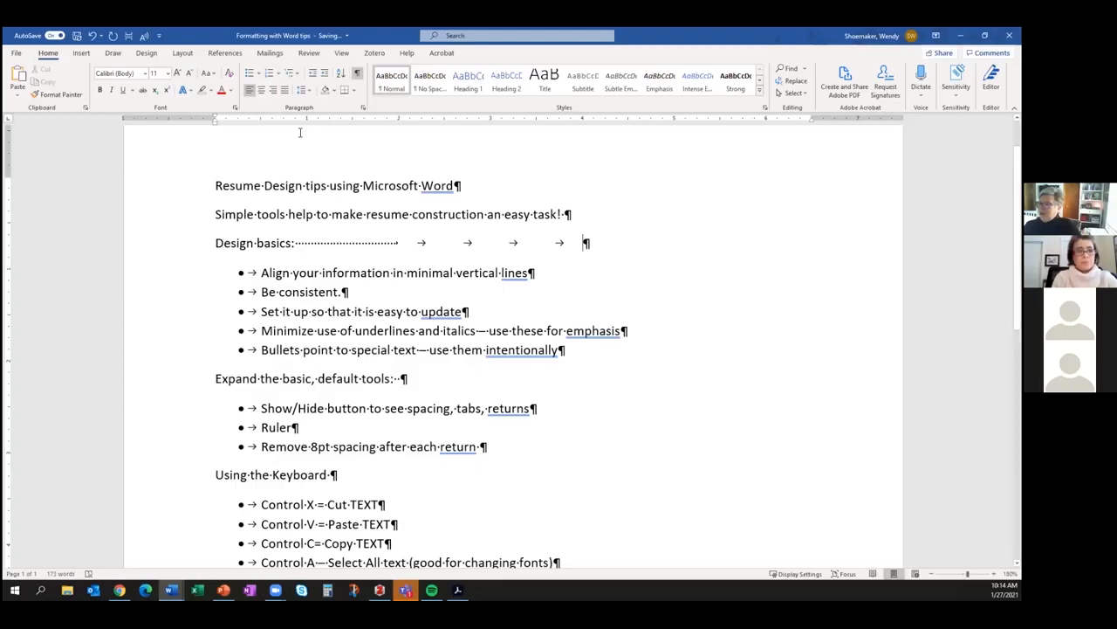
- Hide and redisplay the ruler, and turn the page gridlines on and off again
{"action": "left_click", "coordinate": [344, 54]}
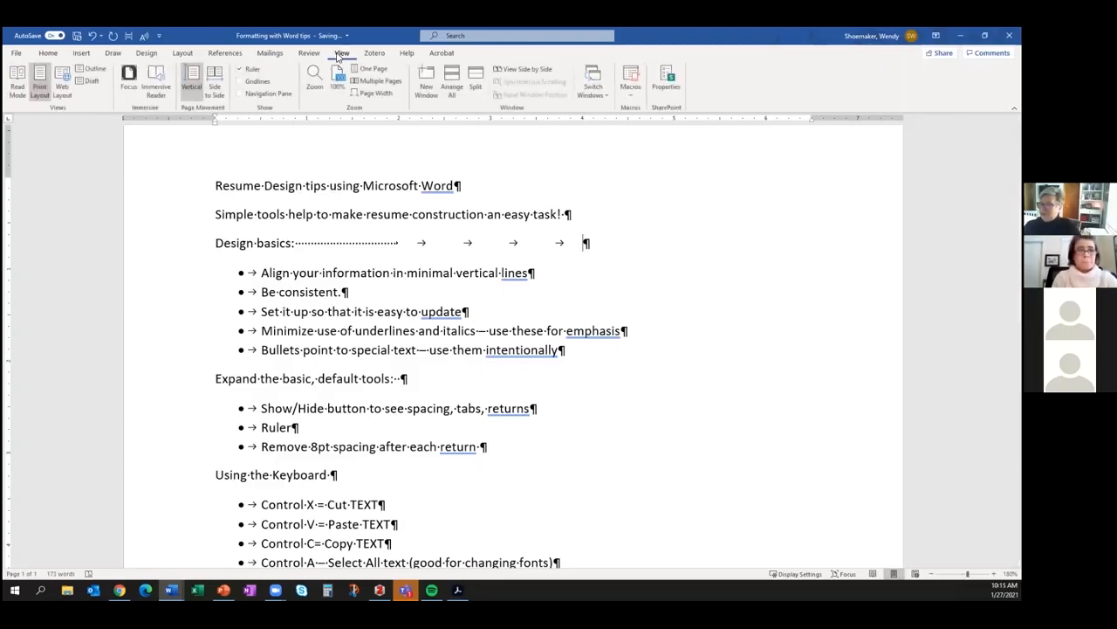
{"action": "left_click", "coordinate": [241, 72]}
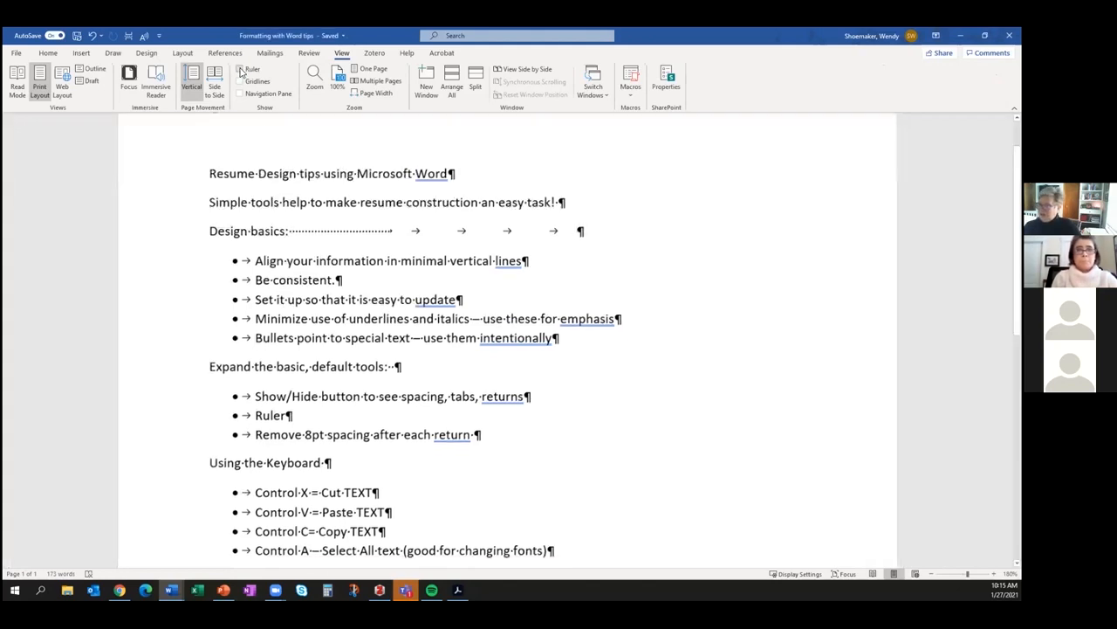
{"action": "left_click", "coordinate": [241, 71]}
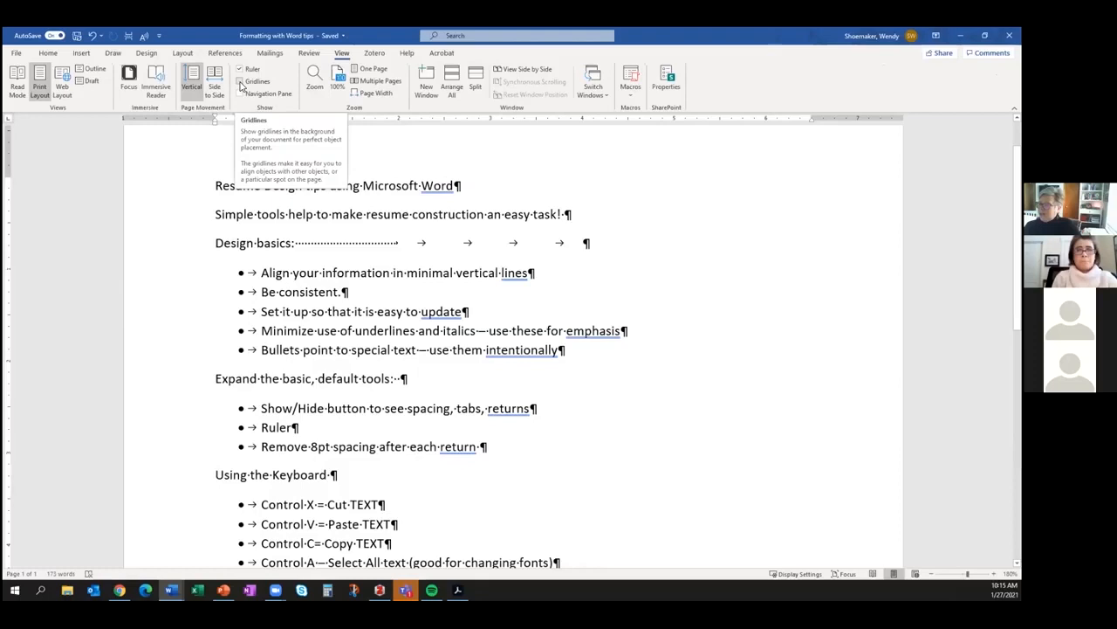
{"action": "left_click", "coordinate": [241, 83]}
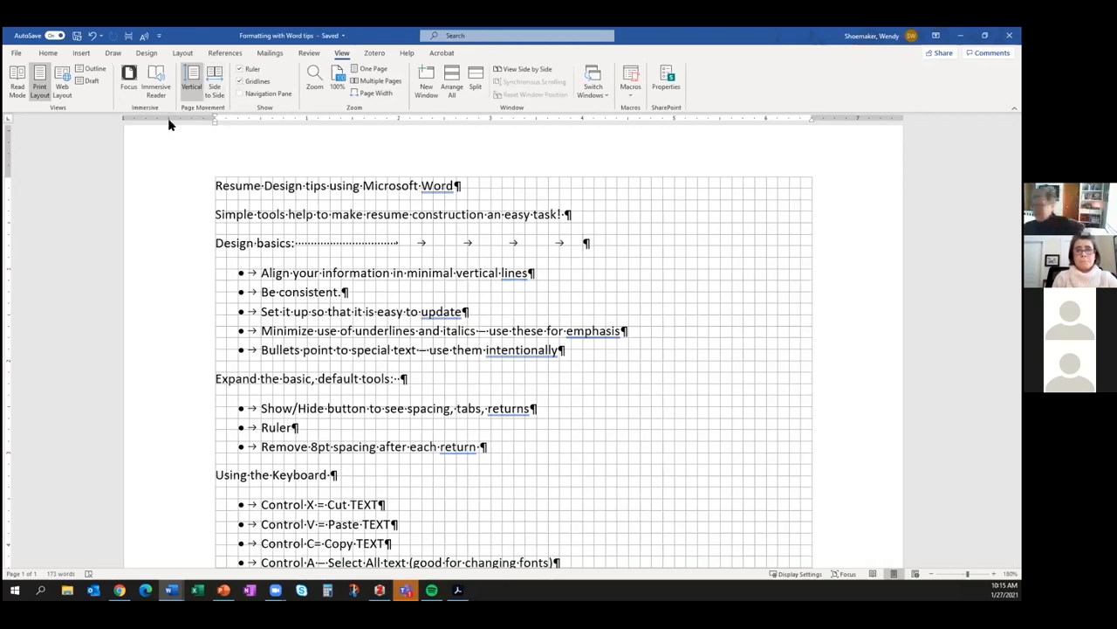
{"action": "left_click", "coordinate": [240, 82]}
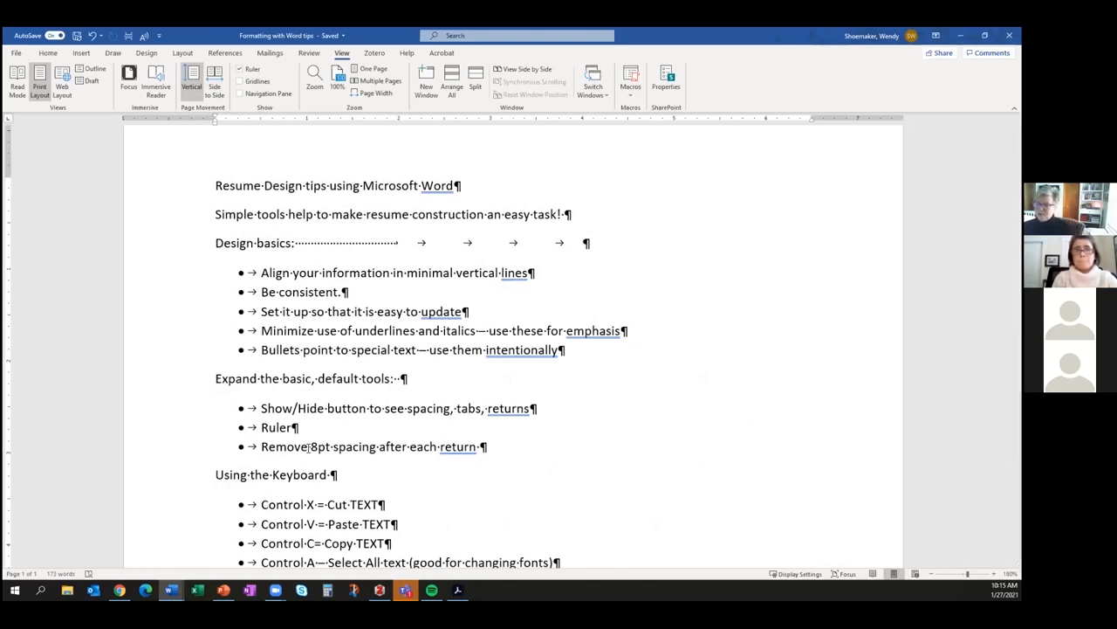
- For the "Be consistent." bullet, clear "Don't add space between paragraphs of the same style" and reduce the spacing after the paragraph
{"action": "right_click", "coordinate": [385, 300]}
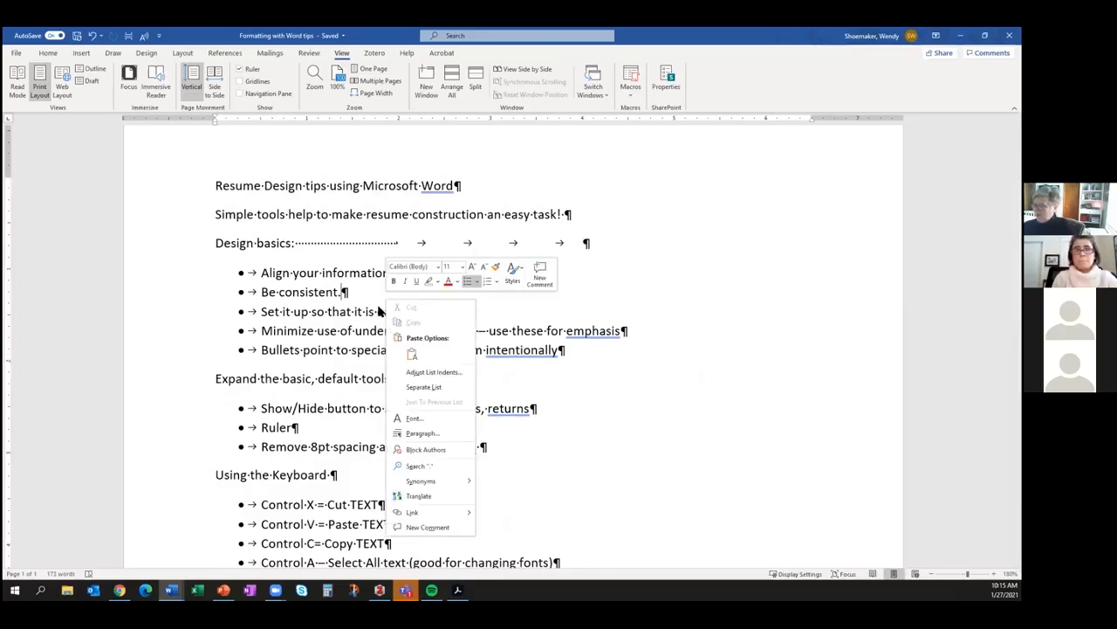
{"action": "left_click", "coordinate": [419, 433]}
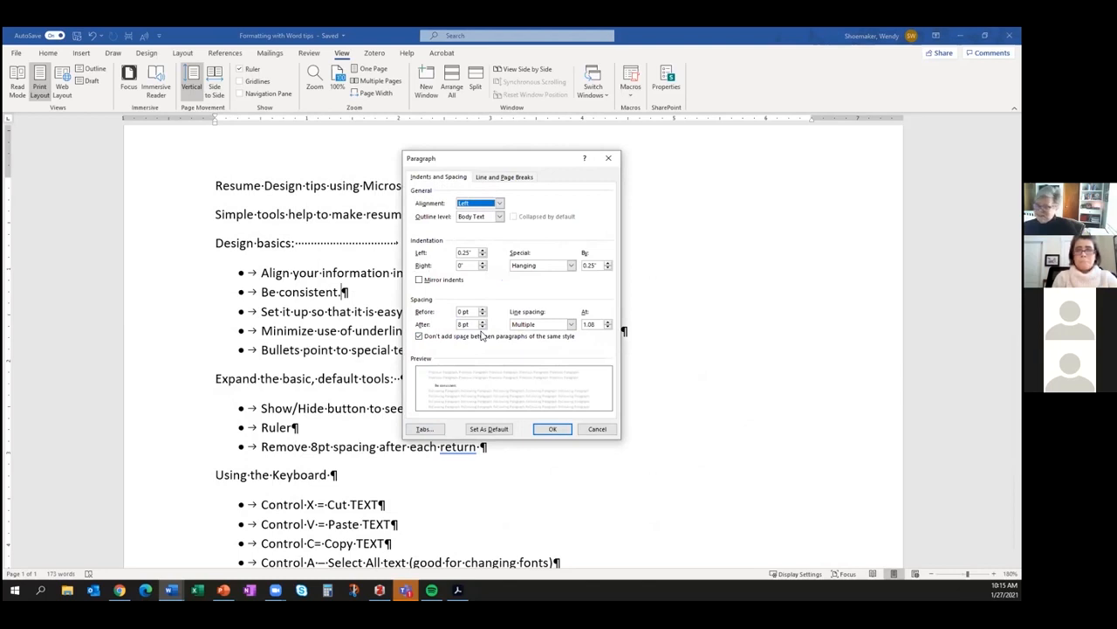
{"action": "left_click", "coordinate": [419, 336]}
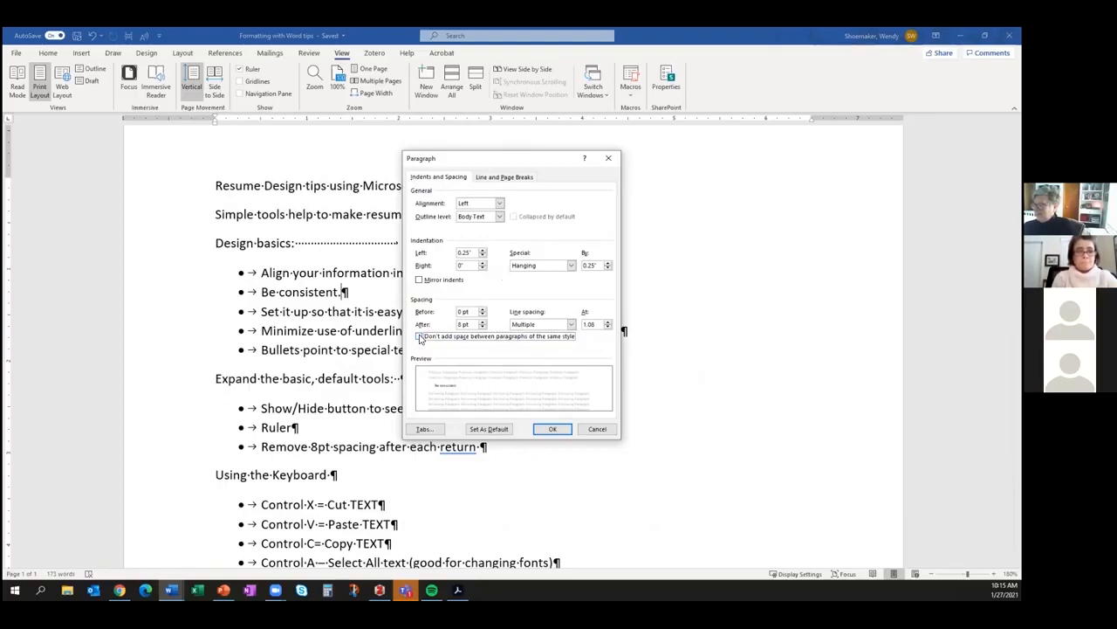
{"action": "left_click", "coordinate": [482, 326]}
{"action": "left_click", "coordinate": [482, 324]}
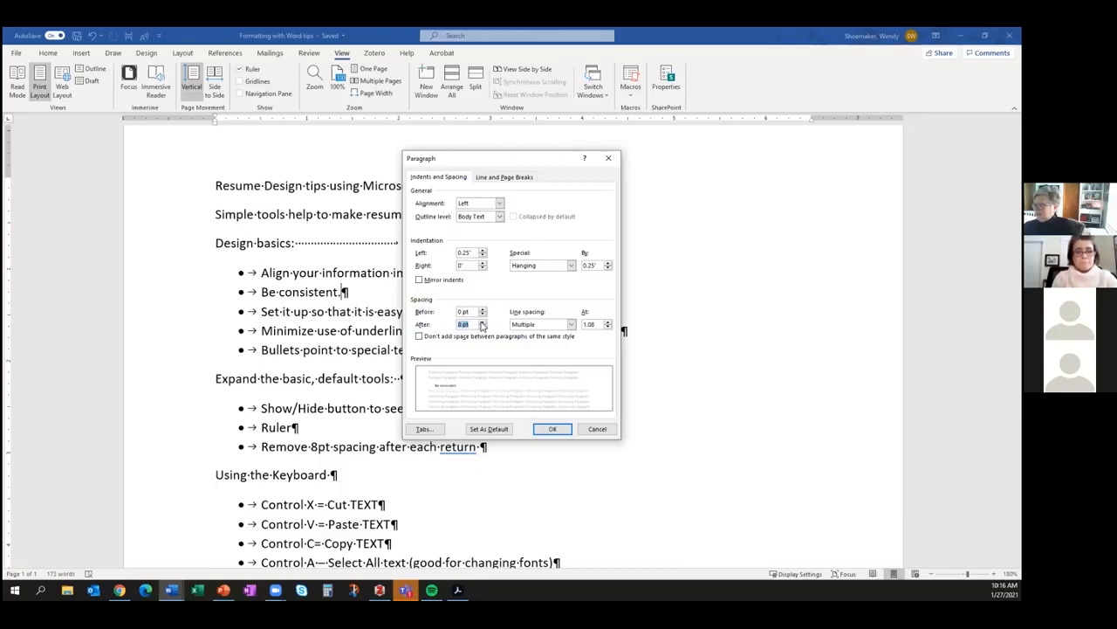
{"action": "left_click", "coordinate": [553, 429]}
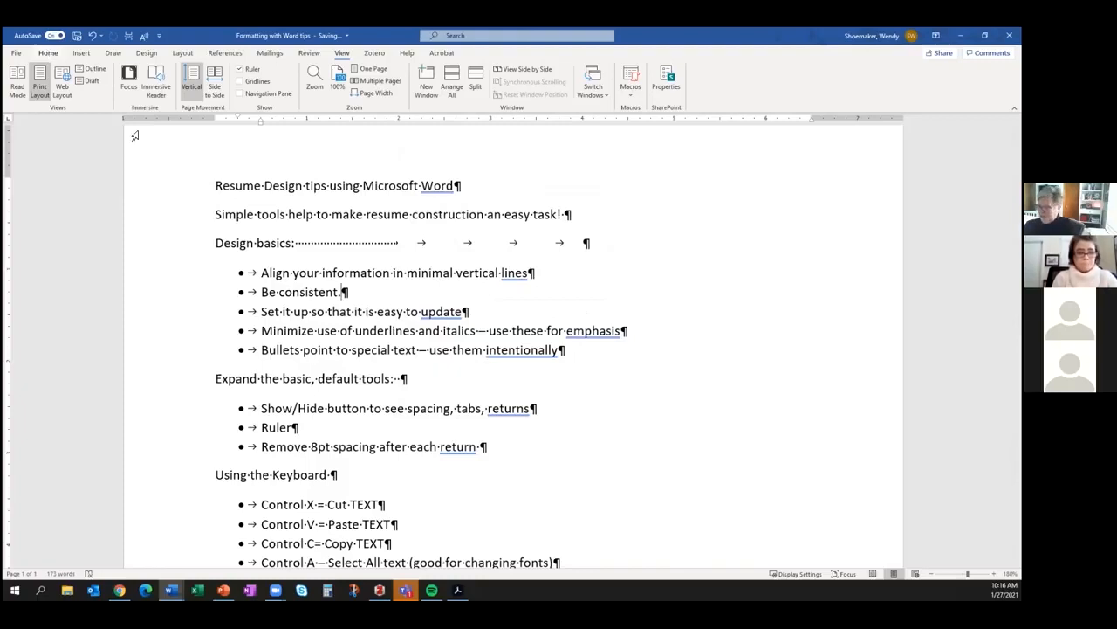
- Set the font of all text in the tips document to Cambria
{"action": "scroll", "coordinate": [422, 394], "scroll_direction": "down", "scroll_amount": 1}
{"action": "scroll", "coordinate": [410, 401], "scroll_direction": "down", "scroll_amount": 3}
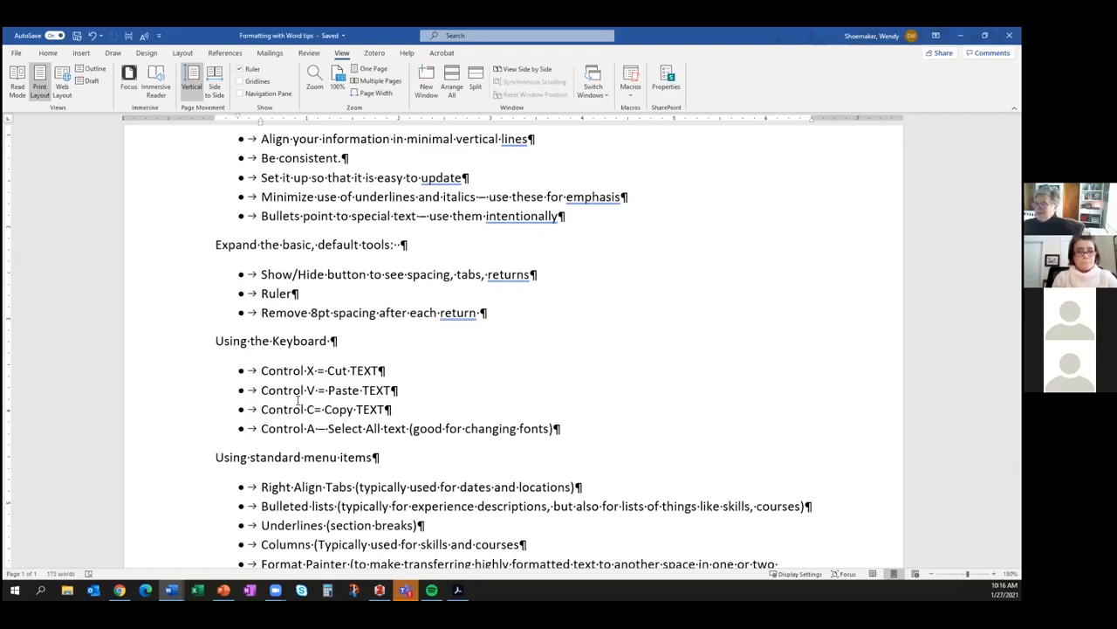
{"action": "left_click_drag", "start_coordinate": [386, 370], "coordinate": [253, 374]}
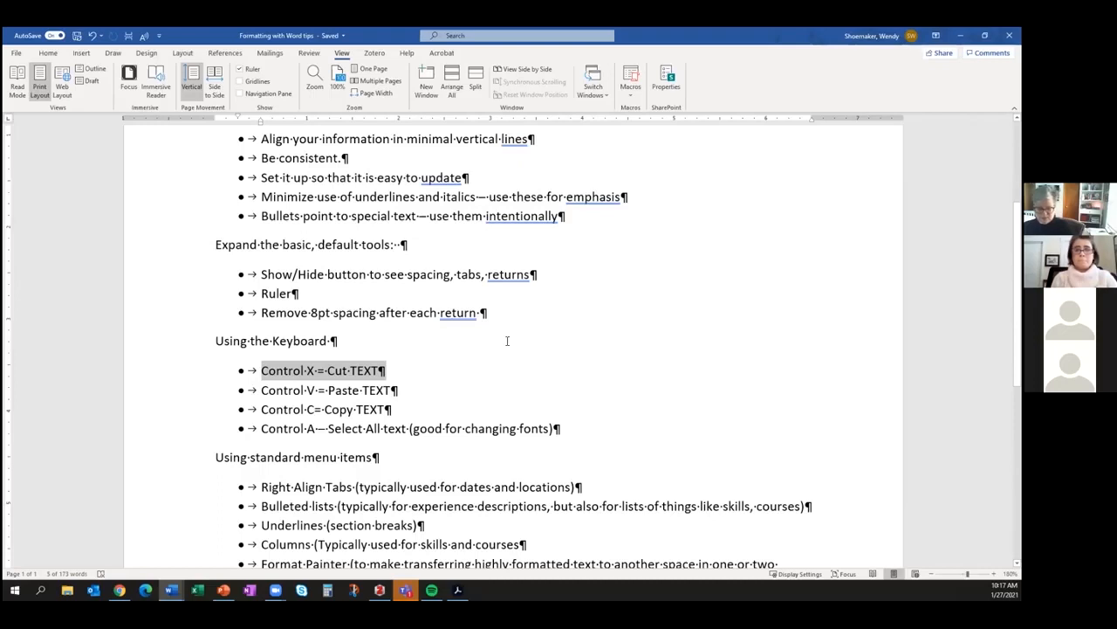
{"action": "key", "text": "ctrl+a"}
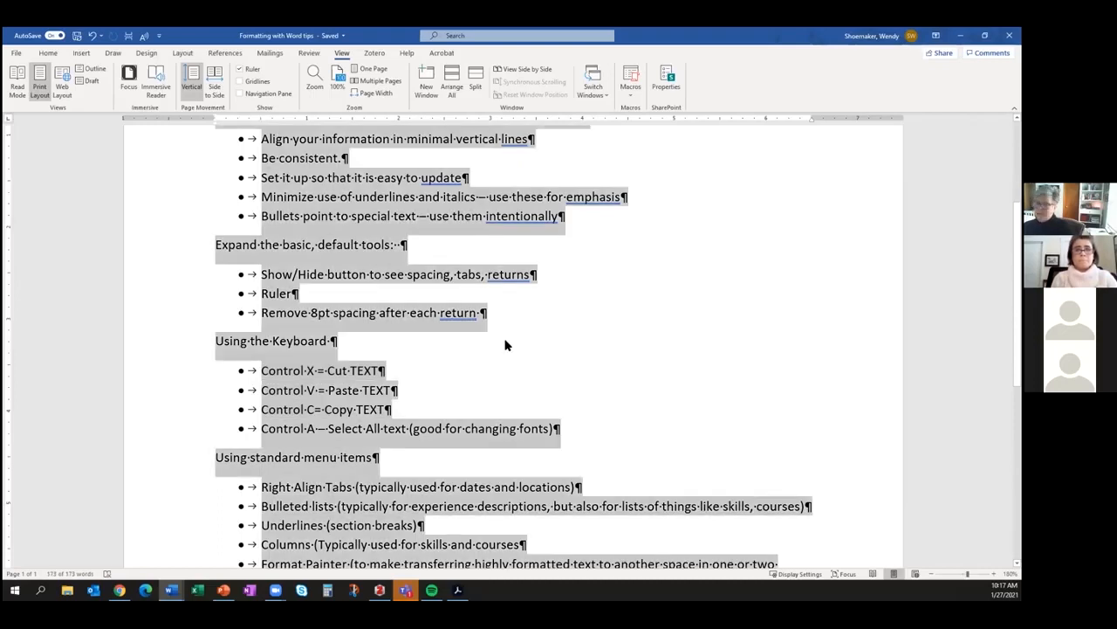
{"action": "left_click", "coordinate": [49, 53]}
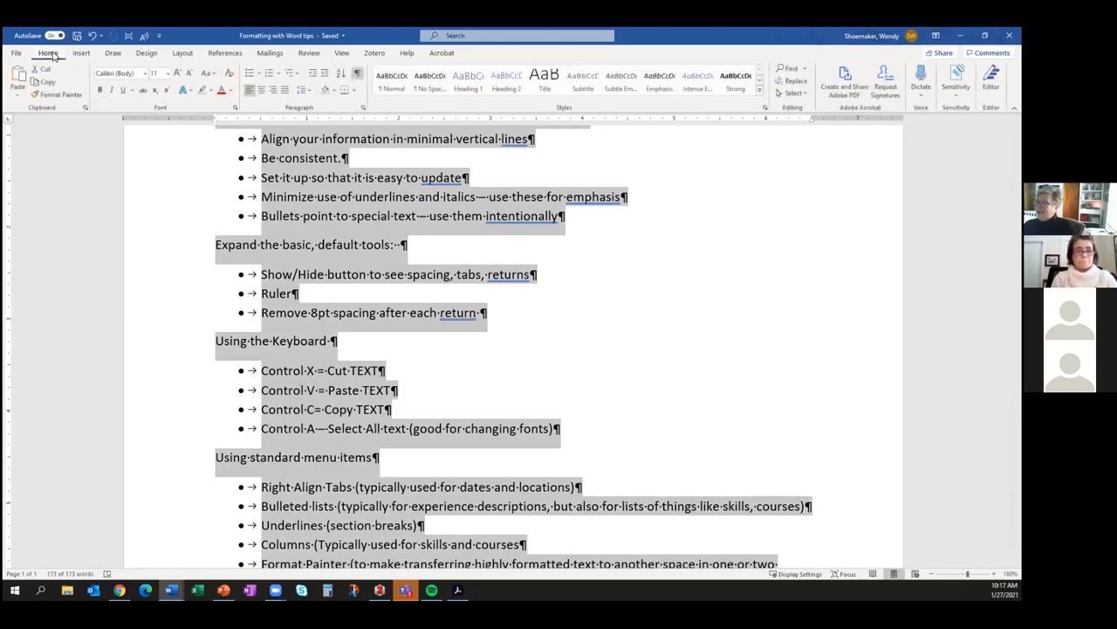
{"action": "left_click", "coordinate": [145, 73]}
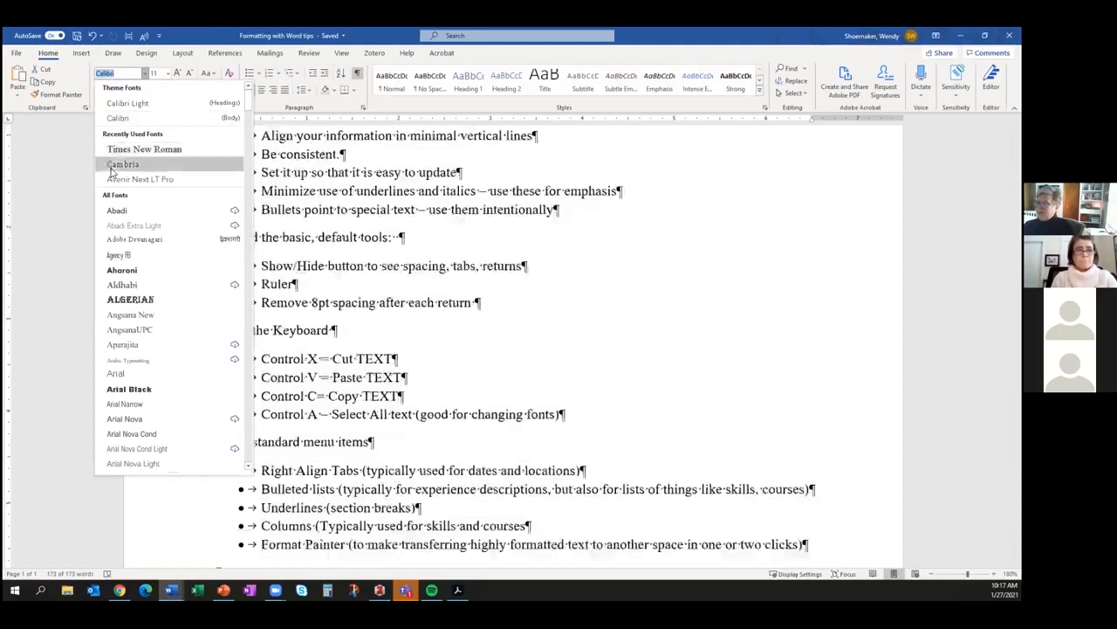
{"action": "left_click", "coordinate": [122, 164]}
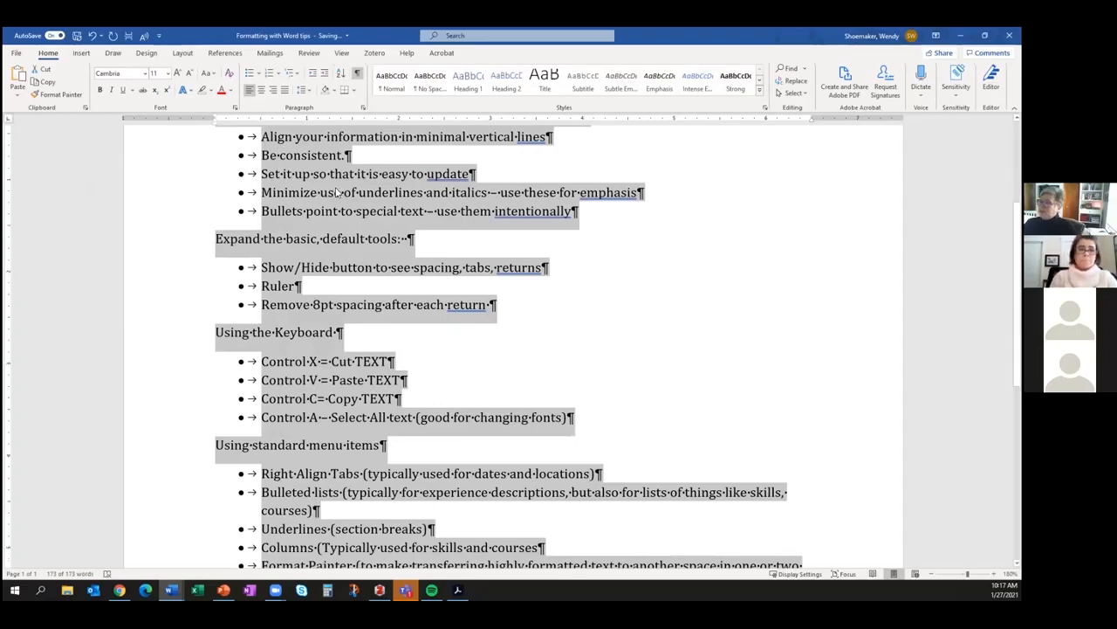
- Review the font across the whole tips document, from the title to the "Fixing problems" section
{"action": "scroll", "coordinate": [340, 201], "scroll_direction": "up", "scroll_amount": 5}
{"action": "left_click_drag", "start_coordinate": [212, 236], "coordinate": [383, 570]}
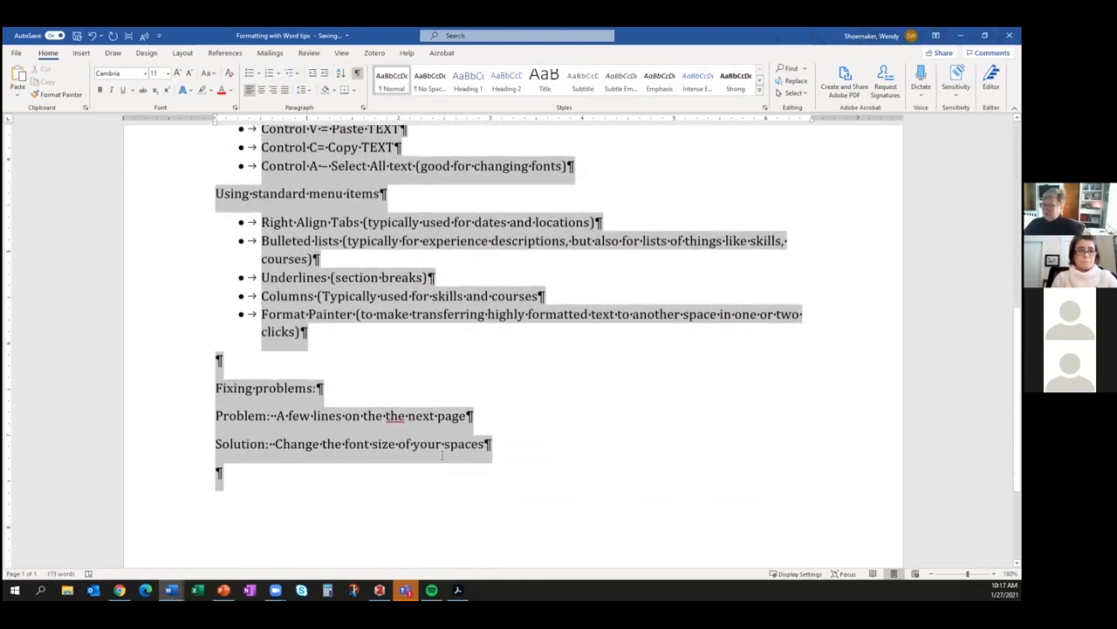
{"action": "scroll", "coordinate": [225, 210], "scroll_direction": "up", "scroll_amount": 6}
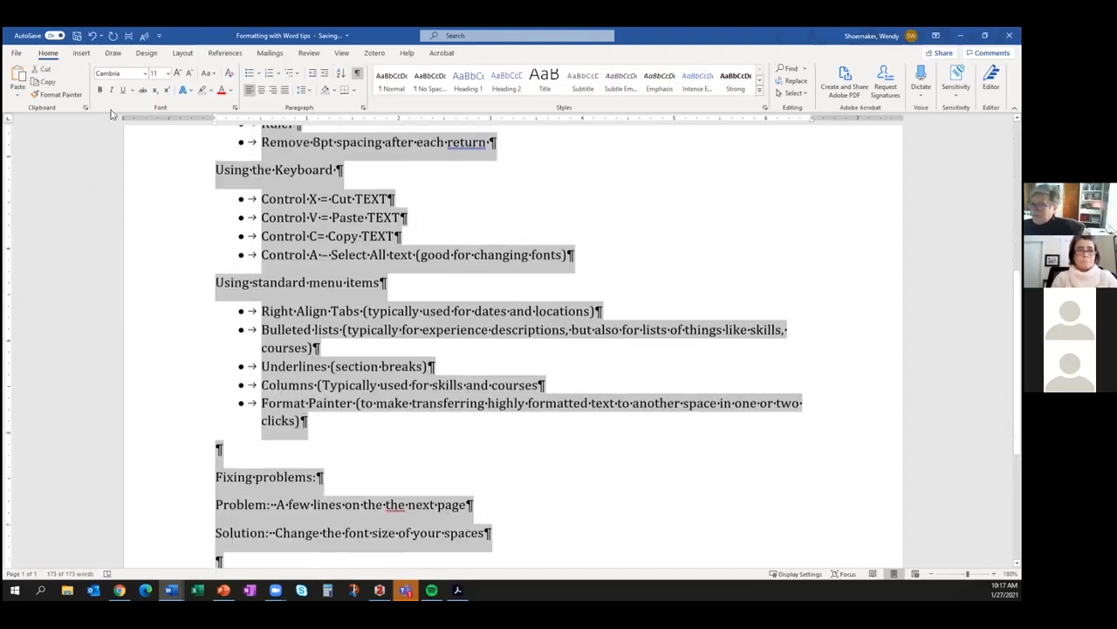
{"action": "scroll", "coordinate": [289, 337], "scroll_direction": "up", "scroll_amount": 3}
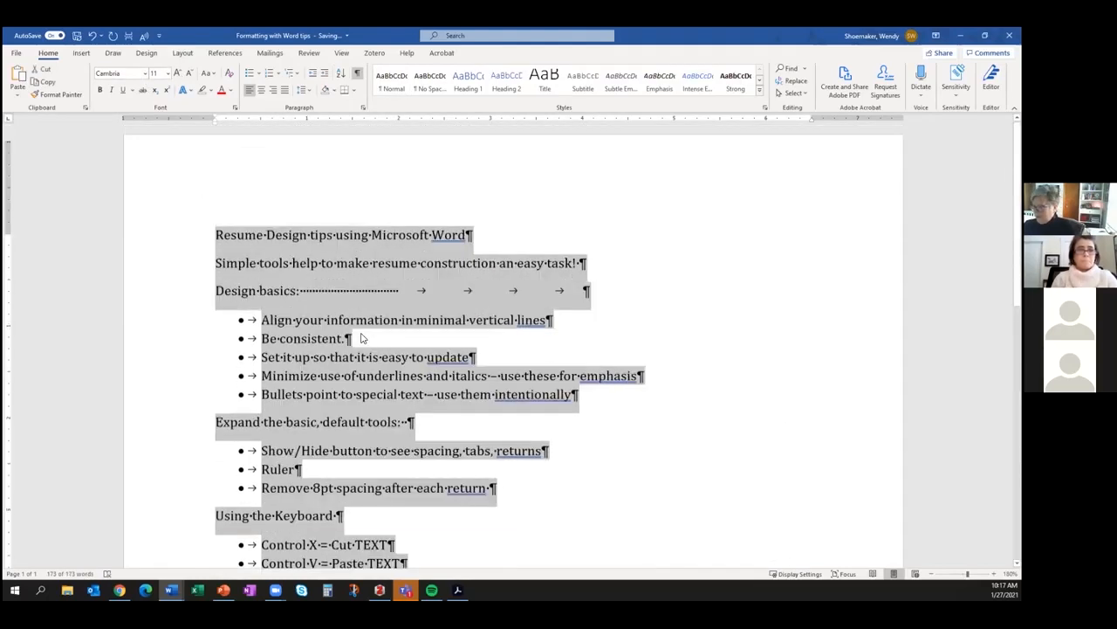
{"action": "scroll", "coordinate": [295, 344], "scroll_direction": "down", "scroll_amount": 3}
{"action": "scroll", "coordinate": [365, 370], "scroll_direction": "down", "scroll_amount": 3}
{"action": "left_click", "coordinate": [364, 371]}
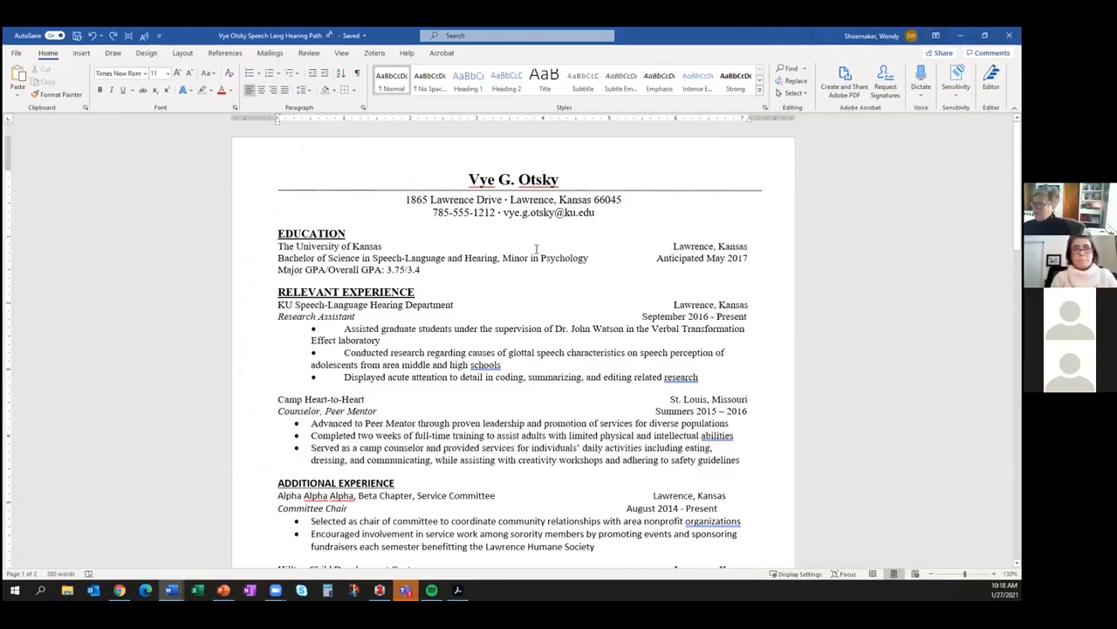
- In the Speech Lang Hearing resume, show formatting marks and replace the spaces between "The University of Kansas" and "Lawrence, Kansas" under Education with a comma and space
{"action": "left_click", "coordinate": [357, 73]}
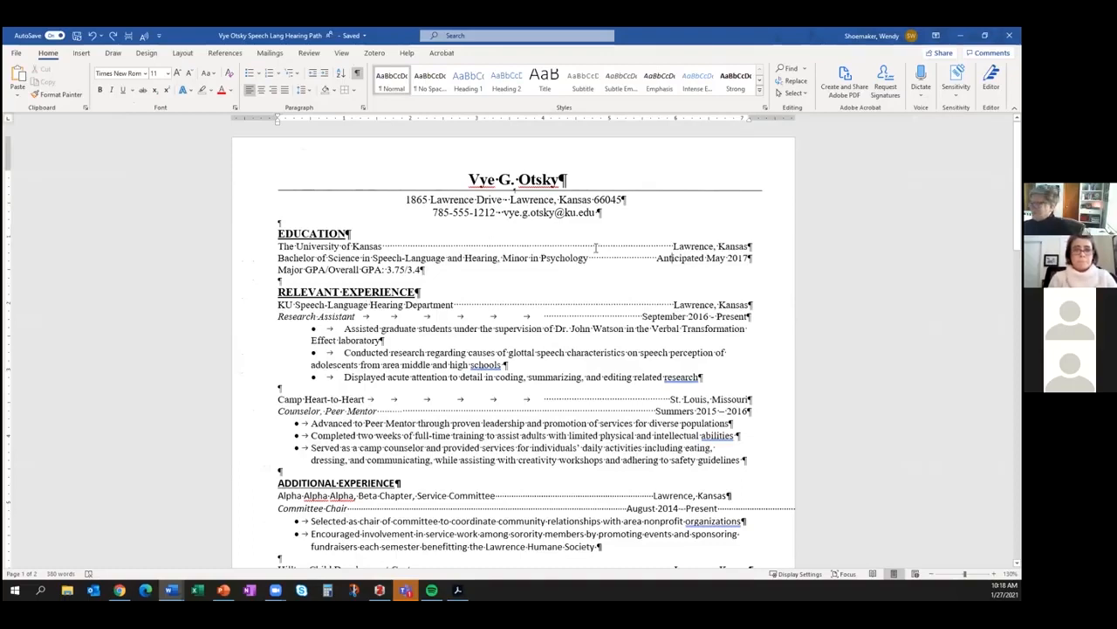
{"action": "left_click", "coordinate": [666, 246]}
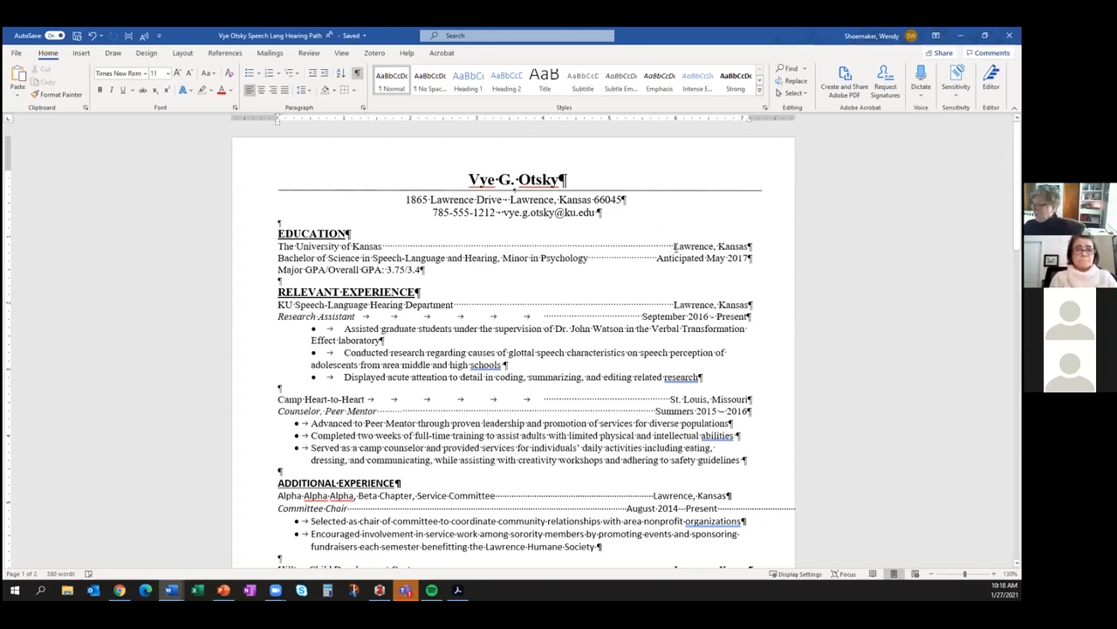
{"action": "left_click_drag", "start_coordinate": [673, 247], "coordinate": [382, 242]}
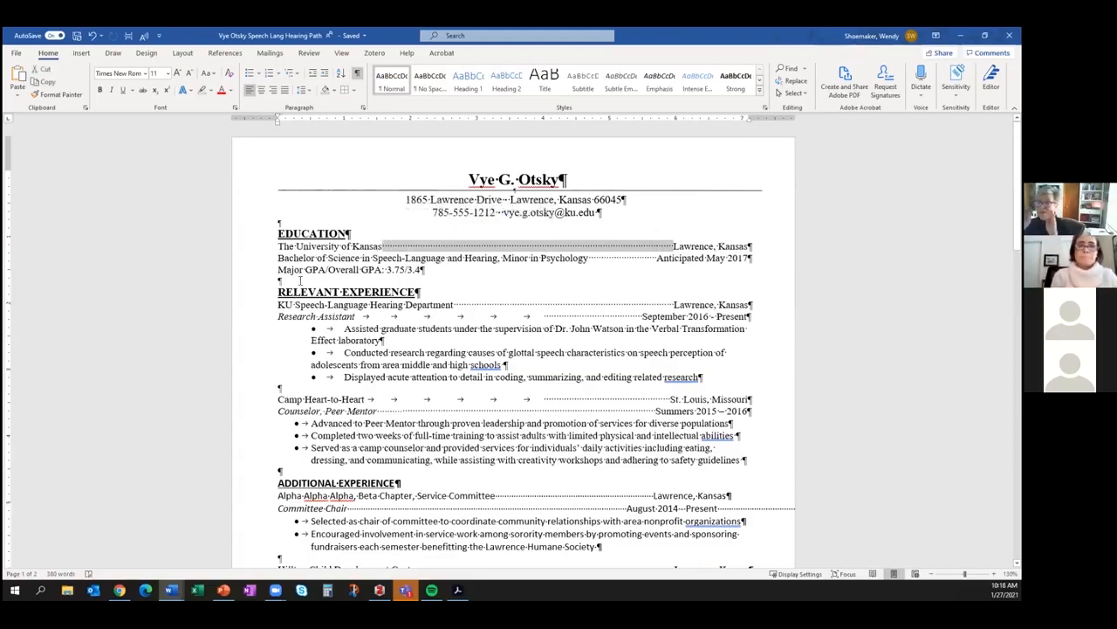
{"action": "key", "text": "Delete"}
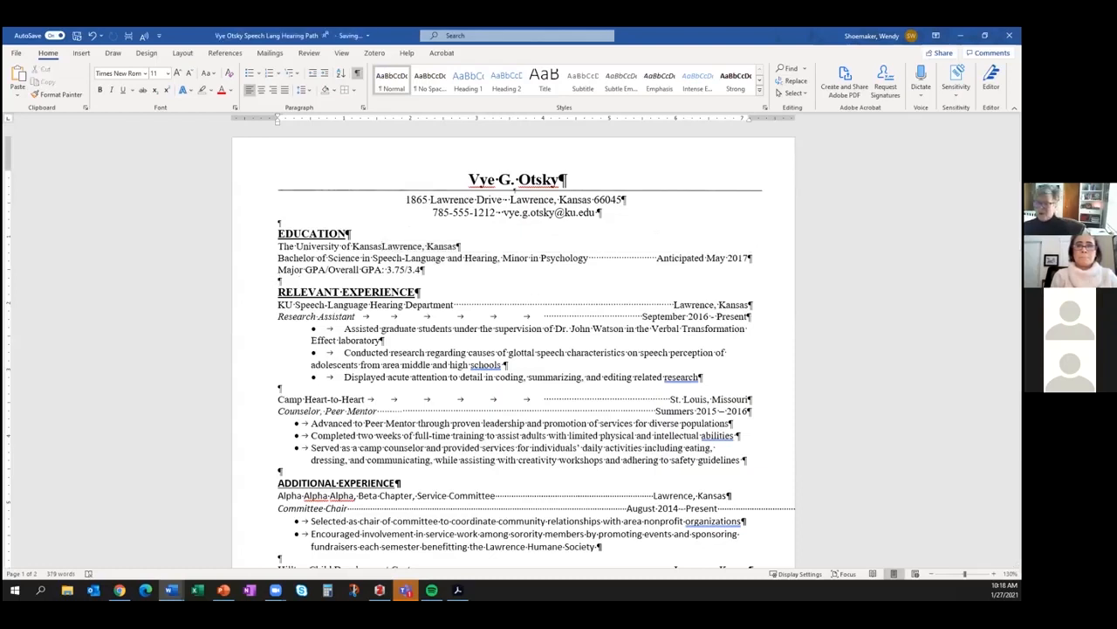
{"action": "type", "text": ","}
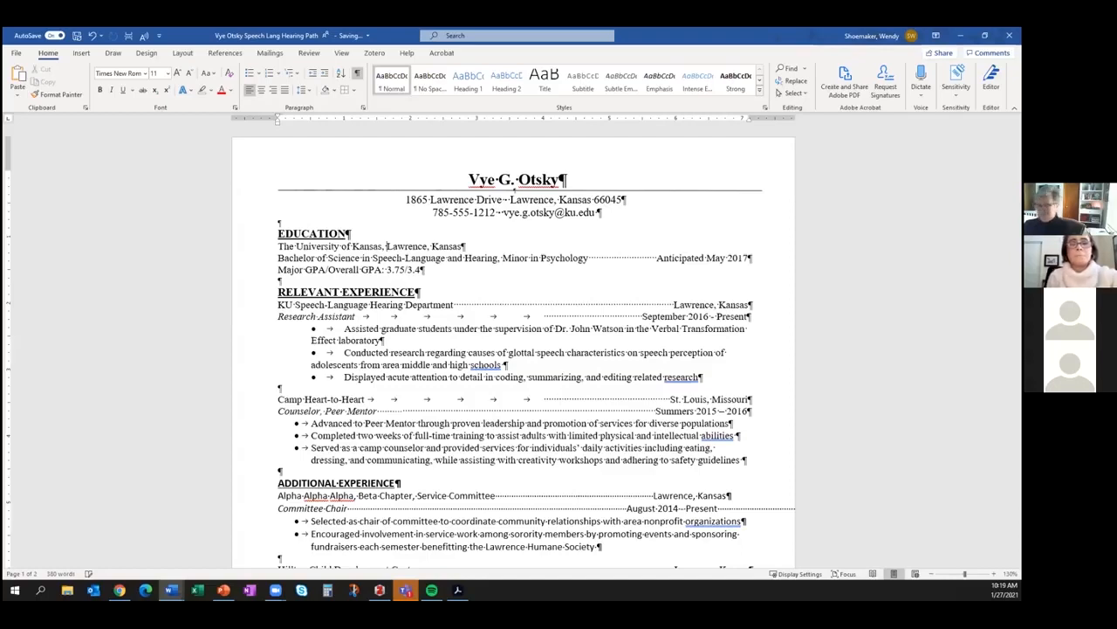
- Delete all the spaces between "Minor in Psychology" and "Anticipated May 2017" in the Education section
{"action": "left_click", "coordinate": [658, 257]}
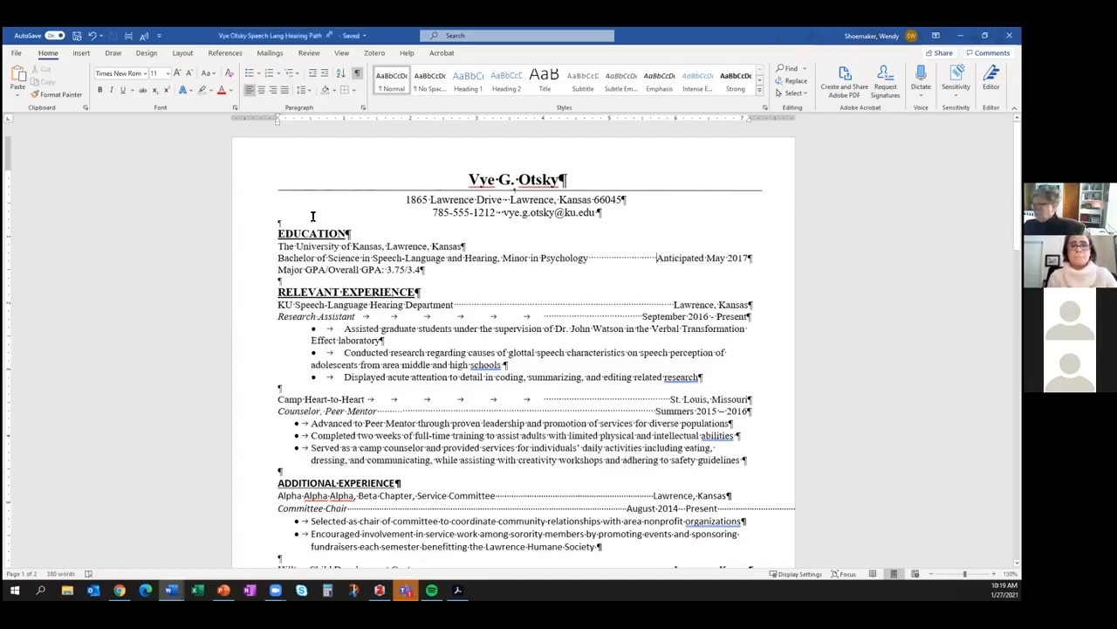
{"action": "key", "text": "BackSpace"}
{"action": "key", "text": "BackSpace"}
{"action": "key", "text": "BackSpace"}
{"action": "key", "text": "BackSpace"}
{"action": "key", "text": "BackSpace"}
{"action": "key", "text": "BackSpace"}
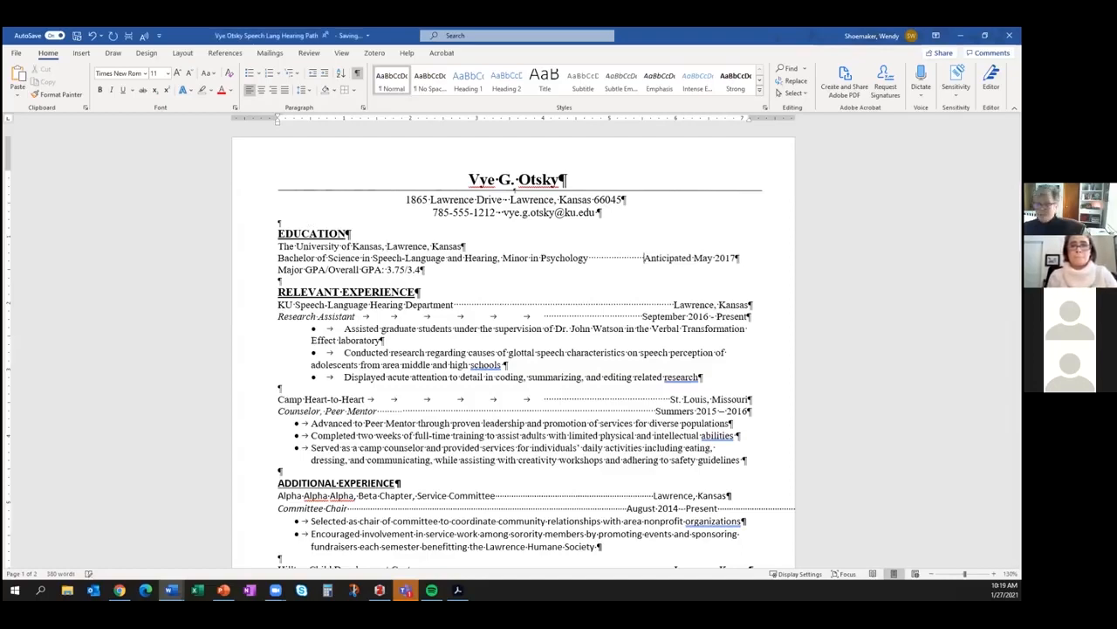
{"action": "key", "text": "BackSpace"}
{"action": "key", "text": "BackSpace"}
{"action": "key", "text": "BackSpace"}
{"action": "key", "text": "BackSpace"}
{"action": "key", "text": "BackSpace"}
{"action": "key", "text": "BackSpace"}
{"action": "key", "text": "BackSpace"}
{"action": "key", "text": "BackSpace"}
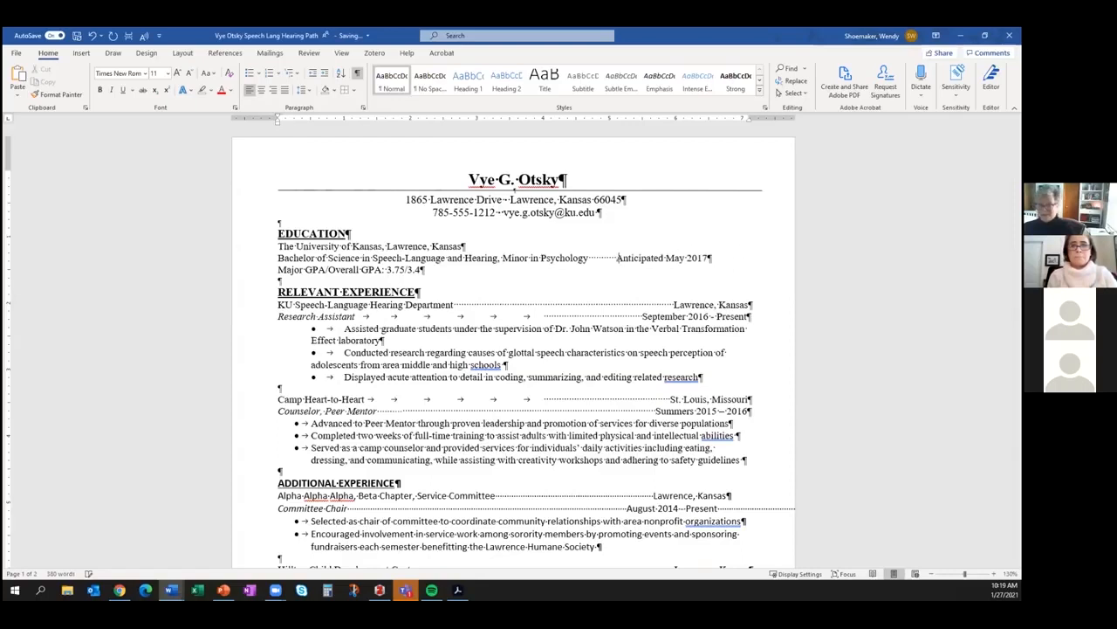
{"action": "key", "text": "BackSpace"}
{"action": "key", "text": "BackSpace"}
{"action": "key", "text": "BackSpace"}
{"action": "key", "text": "BackSpace"}
{"action": "key", "text": "BackSpace"}
{"action": "key", "text": "BackSpace"}
{"action": "key", "text": "BackSpace"}
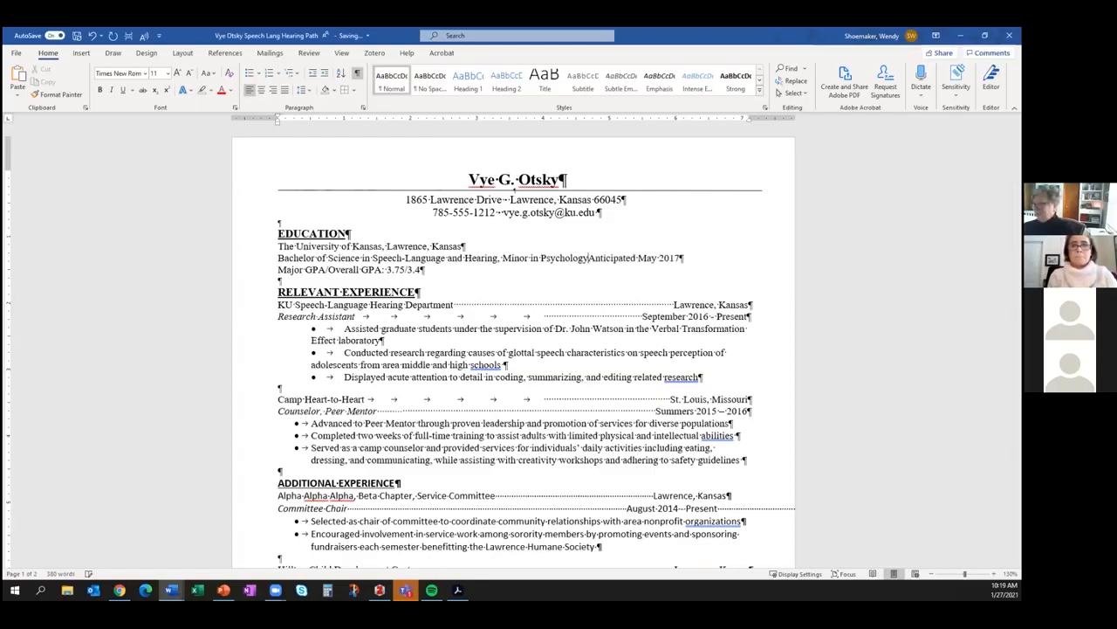
- Add a comma after "Minor in Psychology" and align the Education section's "Lawrence, Kansas" and "Anticipated May 2017" with right tabs at the right margin
{"action": "type", "text": ","}
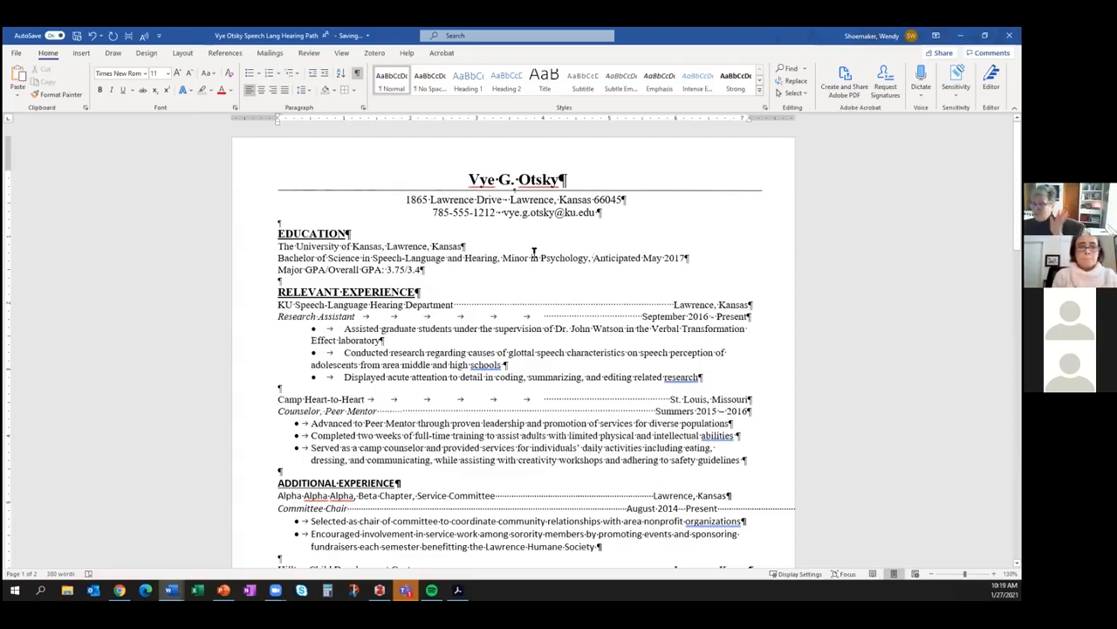
{"action": "left_click", "coordinate": [385, 248]}
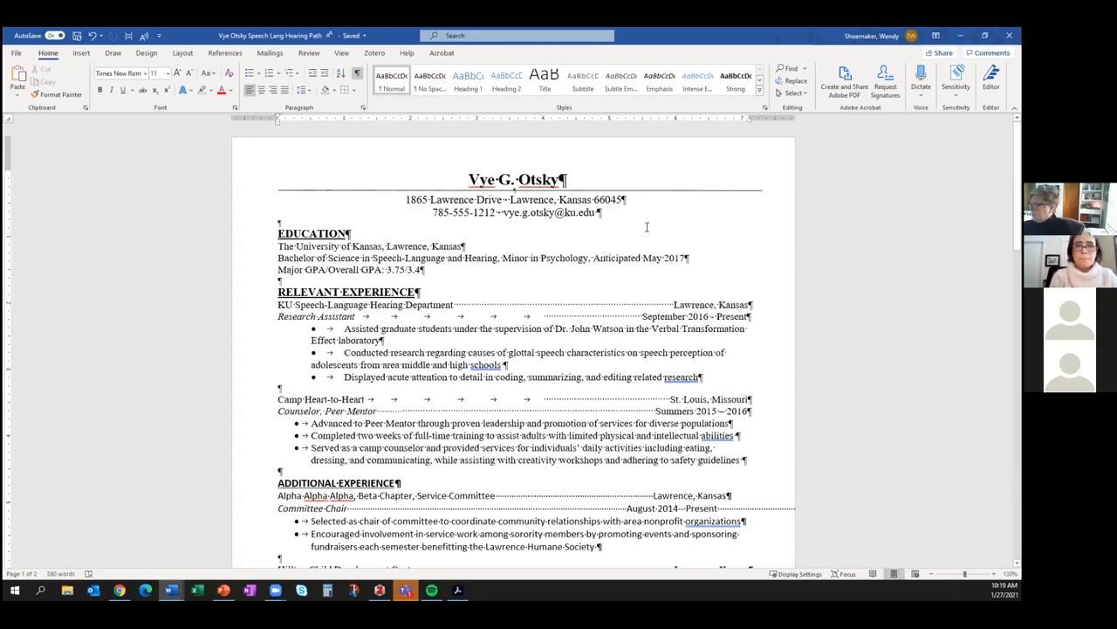
{"action": "left_click", "coordinate": [685, 122]}
{"action": "left_click_drag", "start_coordinate": [686, 121], "coordinate": [749, 126]}
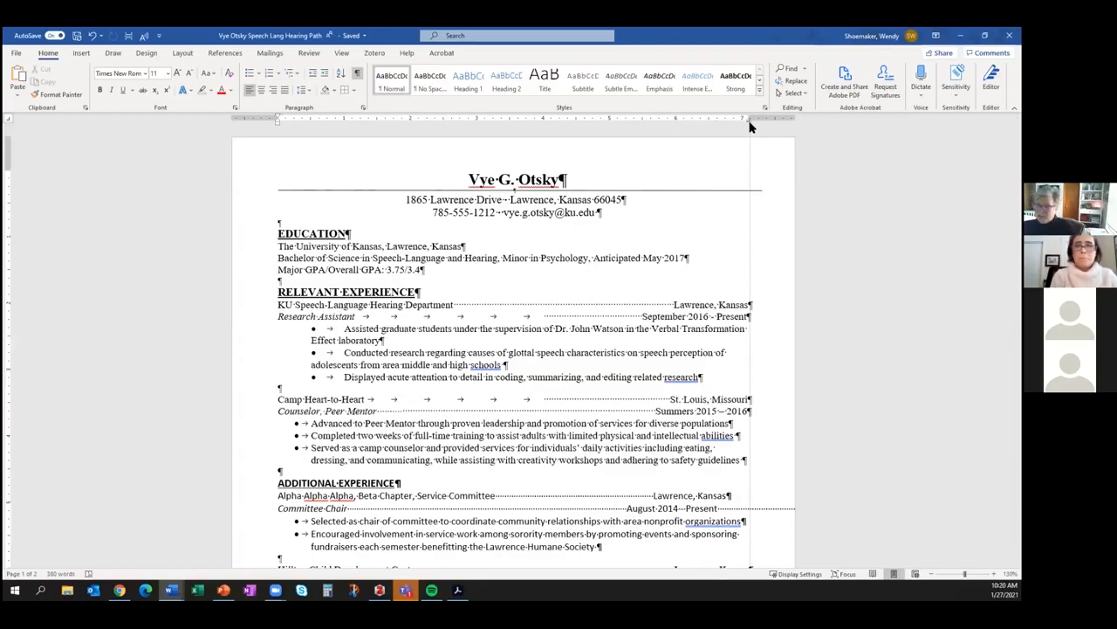
{"action": "left_click_drag", "start_coordinate": [750, 126], "coordinate": [749, 122]}
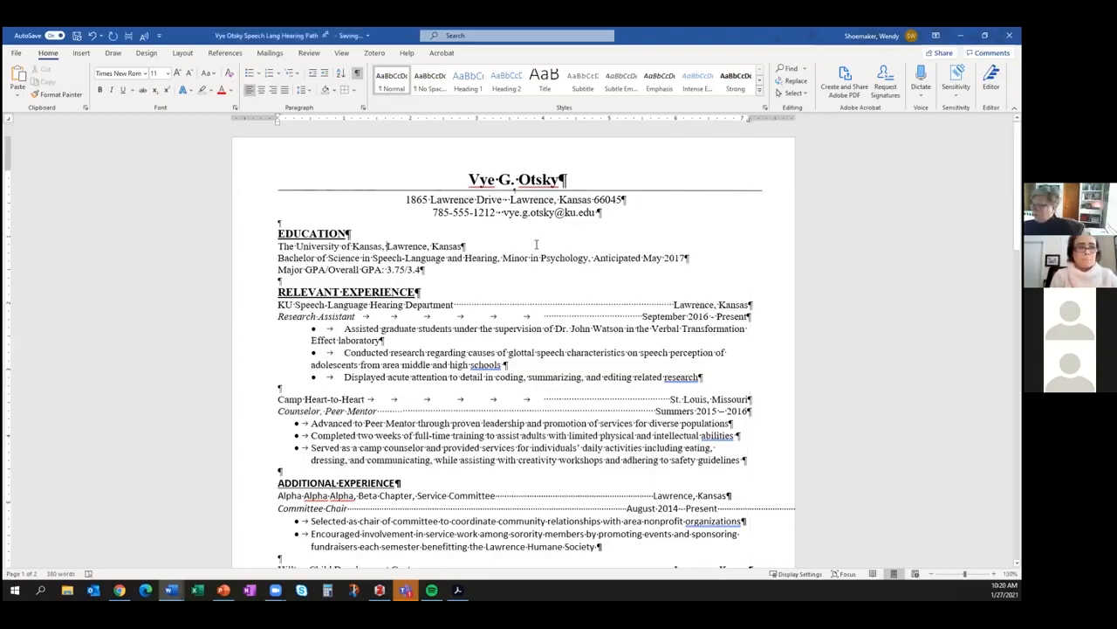
{"action": "key", "text": "Tab"}
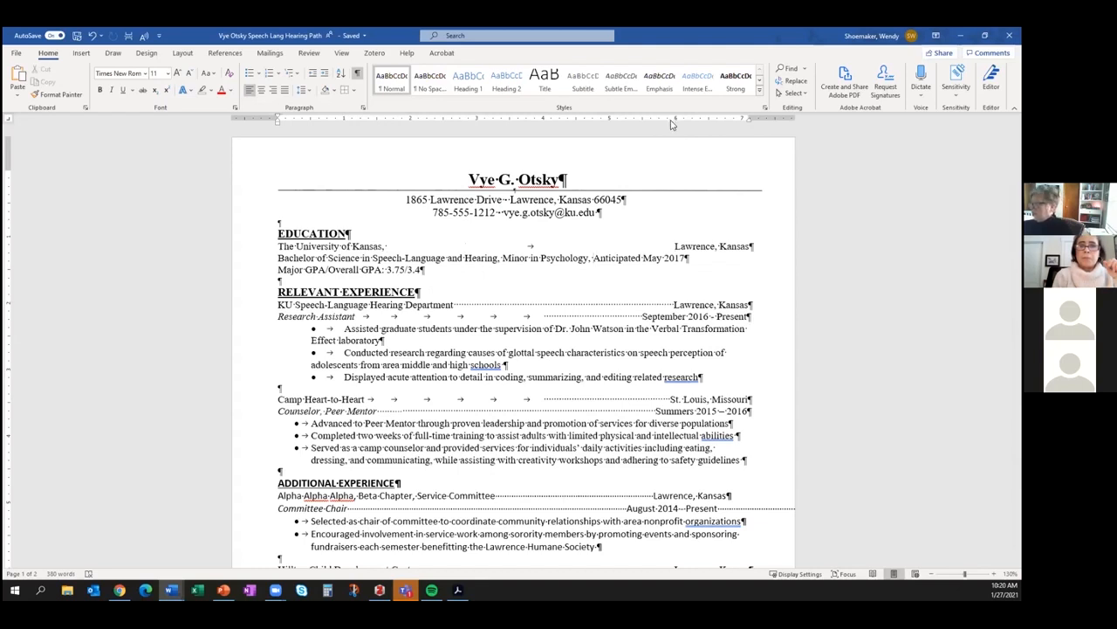
{"action": "left_click_drag", "start_coordinate": [669, 119], "coordinate": [749, 121]}
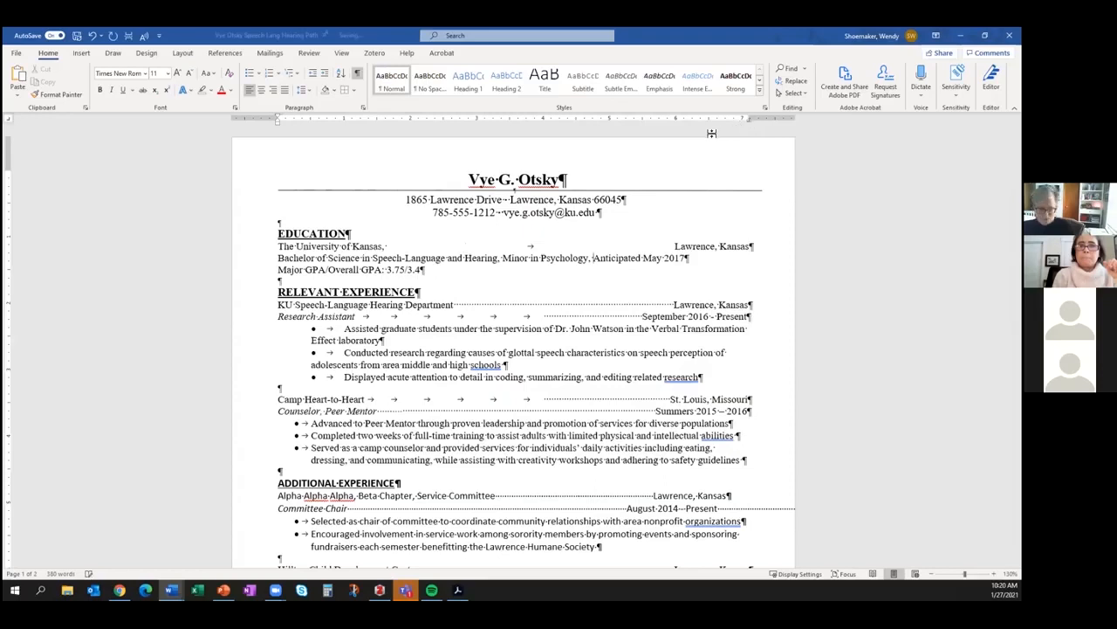
{"action": "key", "text": "Tab"}
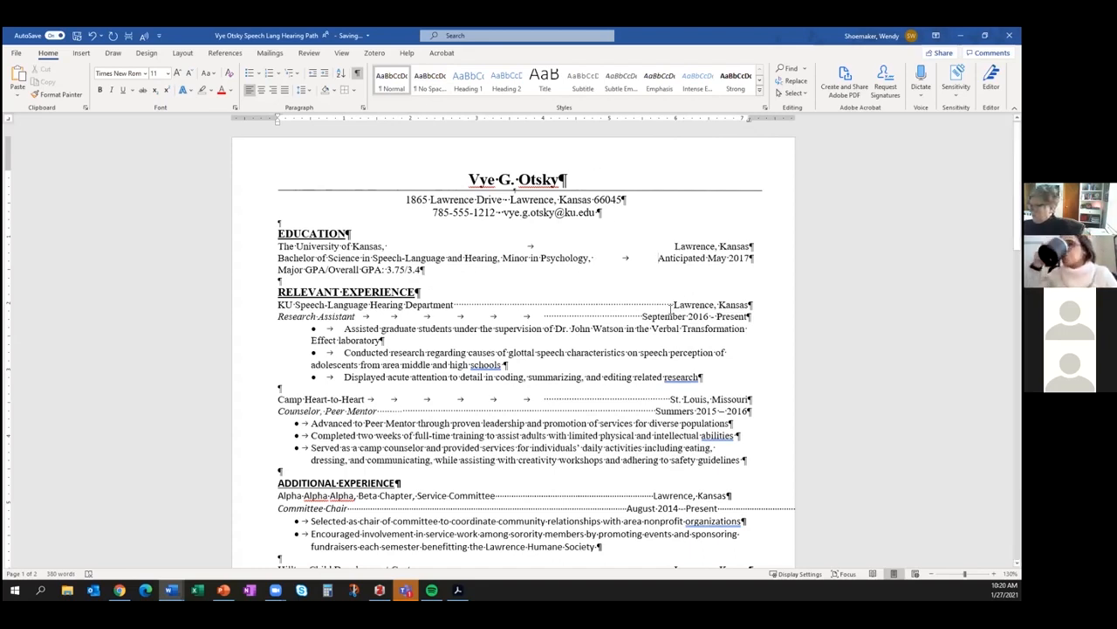
- Replace the spaces before "Lawrence, Kansas" on the KU Speech-Language Hearing Department line with a right-aligned tab at the right margin
{"action": "left_click_drag", "start_coordinate": [675, 304], "coordinate": [471, 305]}
{"action": "key", "text": "Delete"}
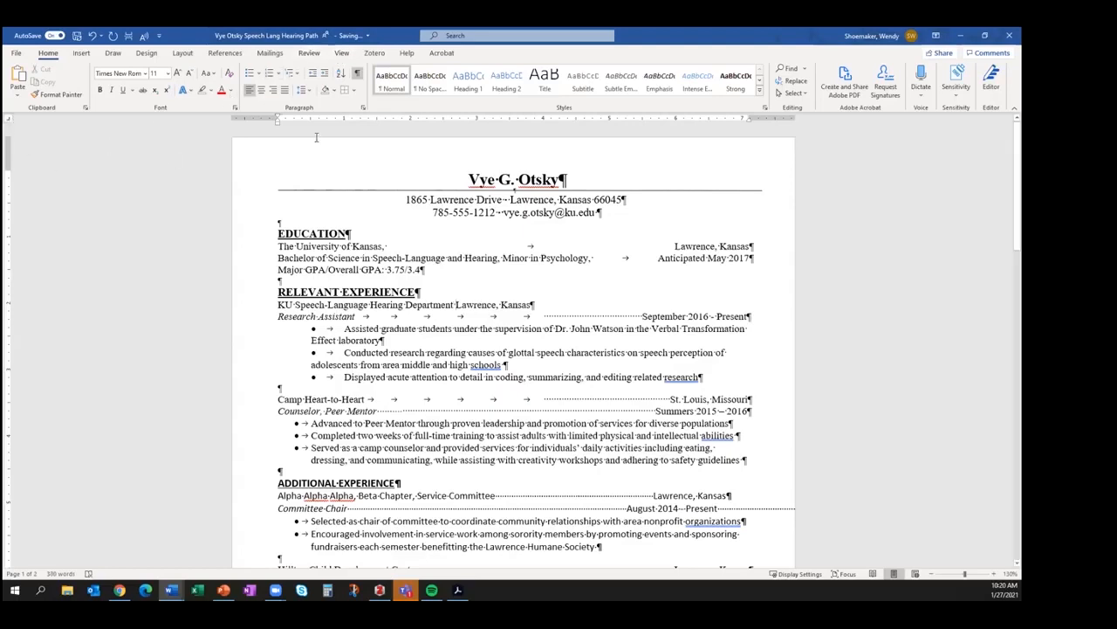
{"action": "left_click_drag", "start_coordinate": [723, 121], "coordinate": [751, 127]}
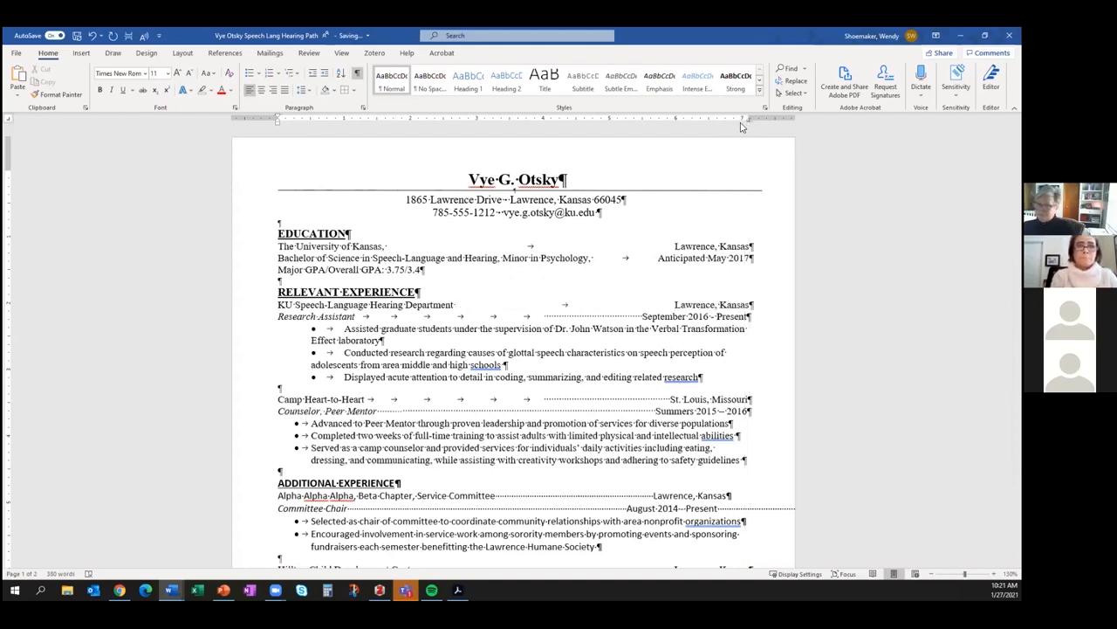
- Set the font size of the university and degree lines under Education to 12
{"action": "left_click_drag", "start_coordinate": [752, 260], "coordinate": [262, 251]}
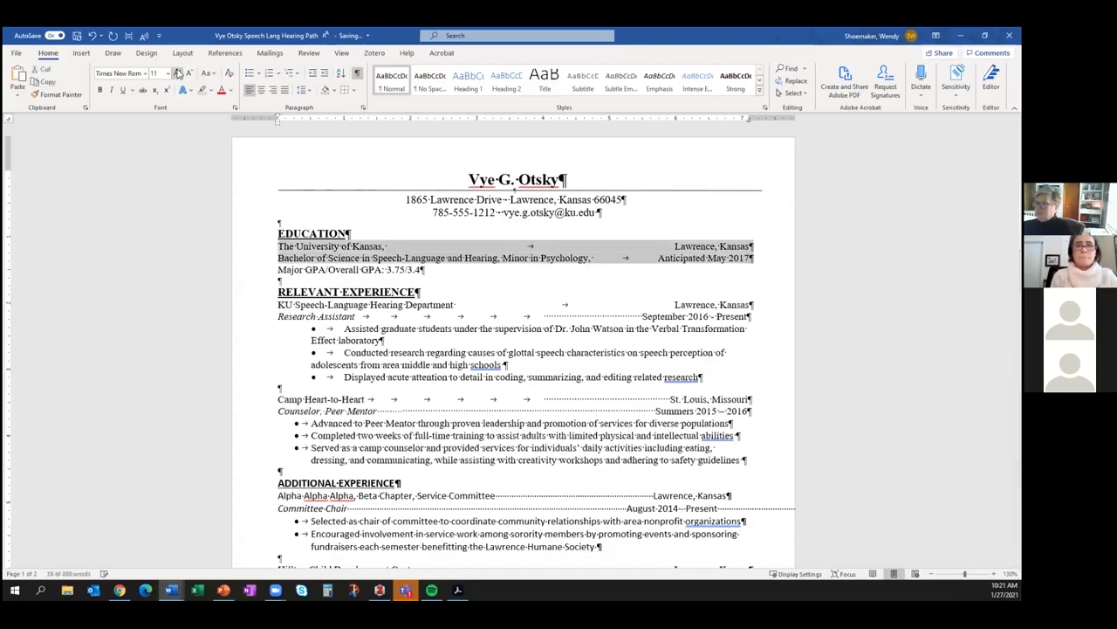
{"action": "left_click", "coordinate": [176, 74]}
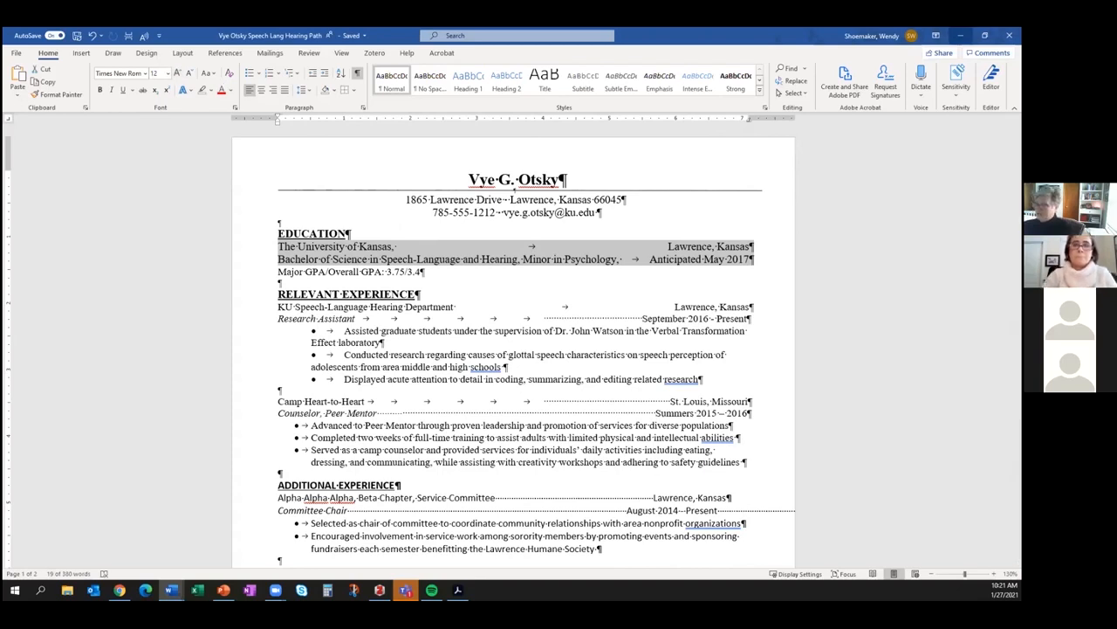
{"action": "left_click", "coordinate": [960, 36]}
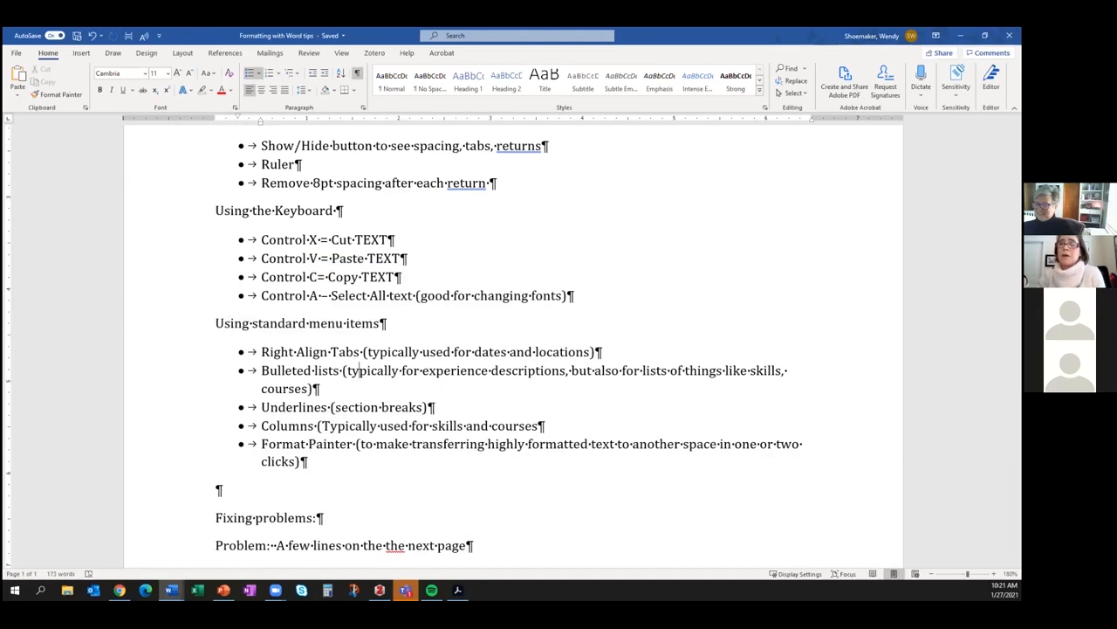
{"action": "left_click", "coordinate": [962, 36]}
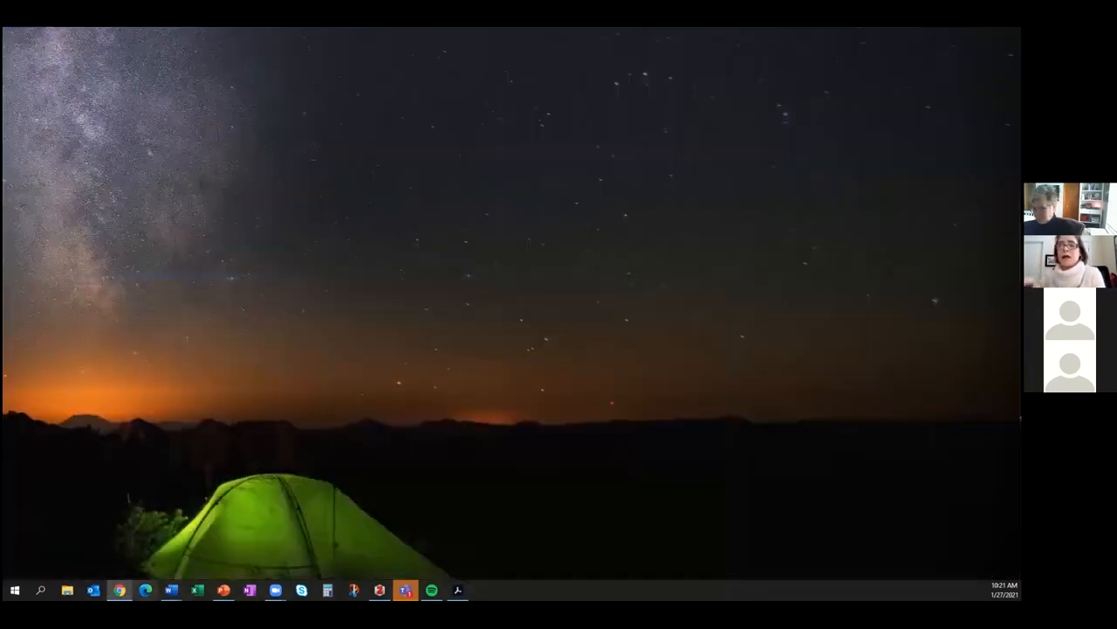
{"action": "left_click", "coordinate": [171, 590]}
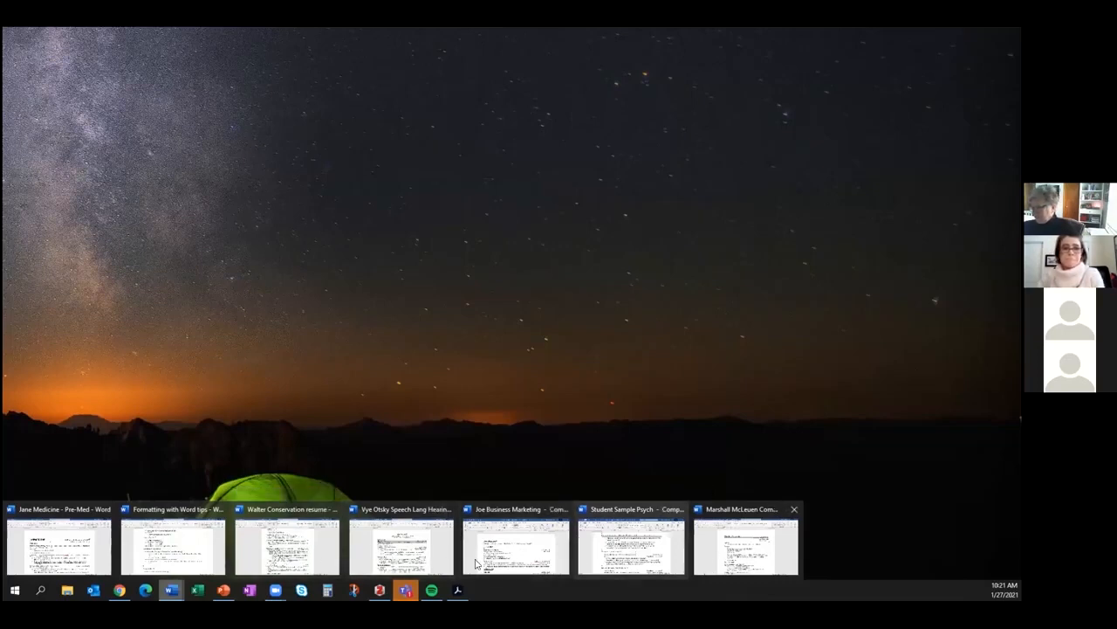
{"action": "left_click", "coordinate": [387, 548]}
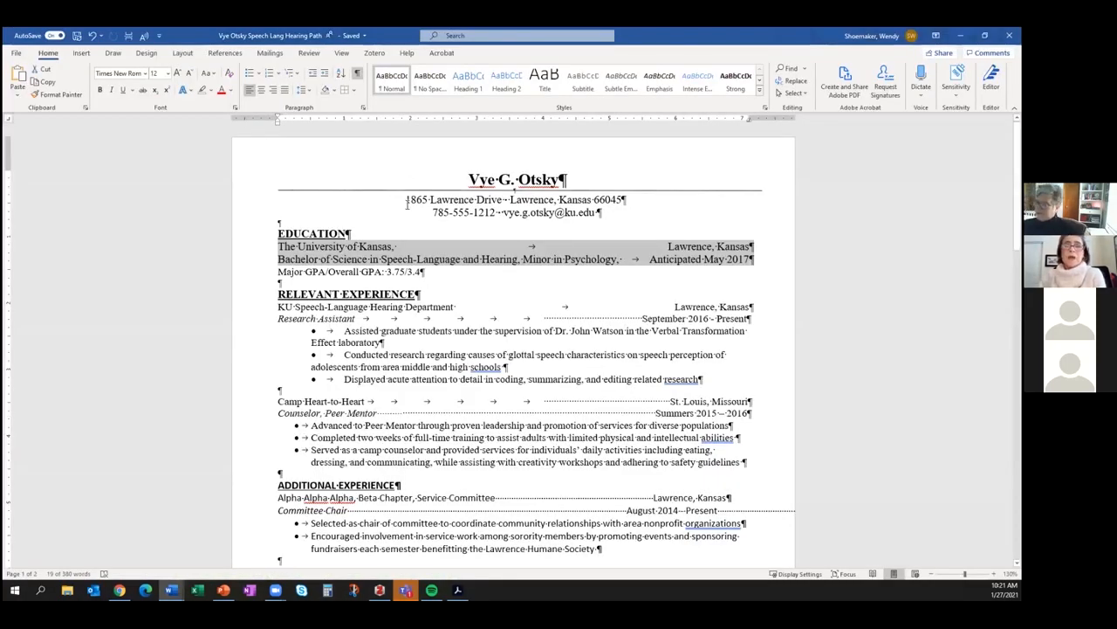
- Remove the tab between "Minor in Psychology," and "Anticipated May 2017" in the Education section
{"action": "left_click", "coordinate": [558, 284]}
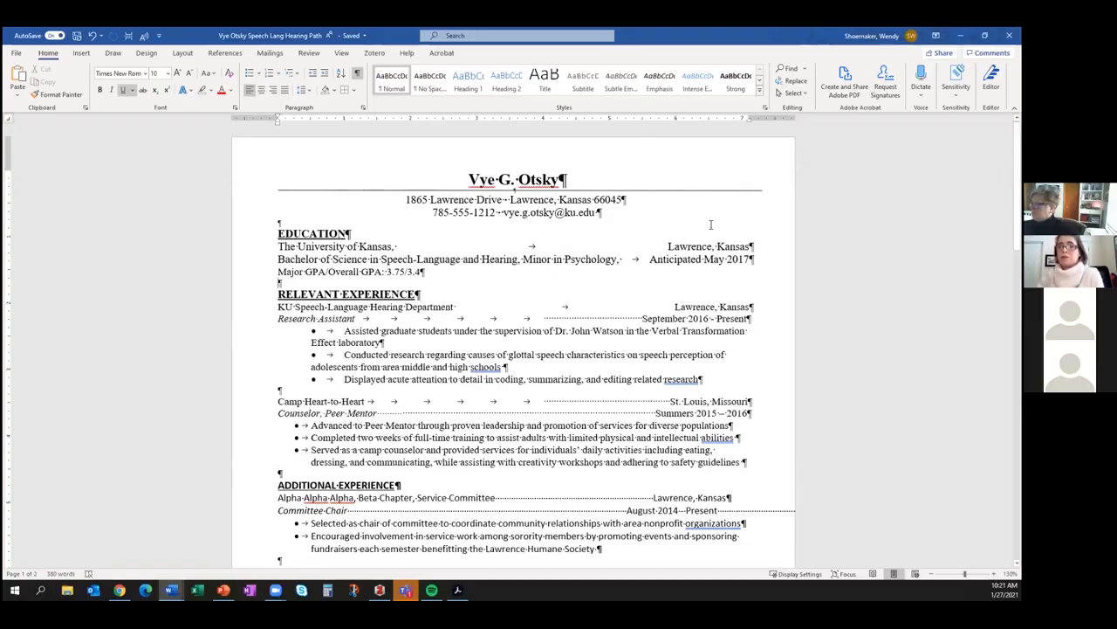
{"action": "left_click", "coordinate": [652, 258]}
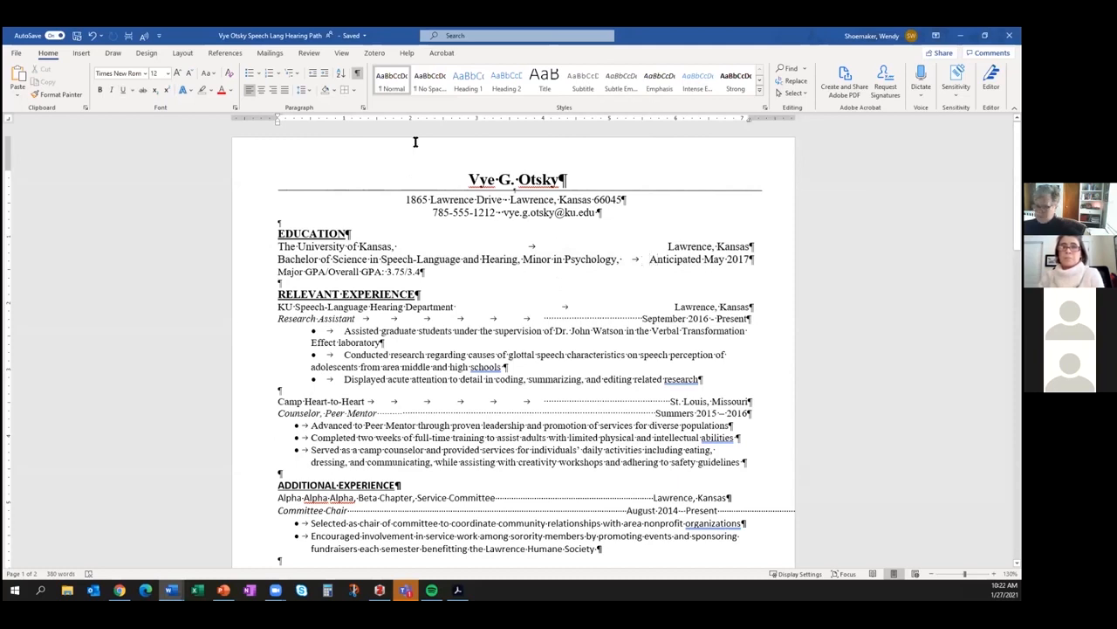
{"action": "key", "text": "BackSpace"}
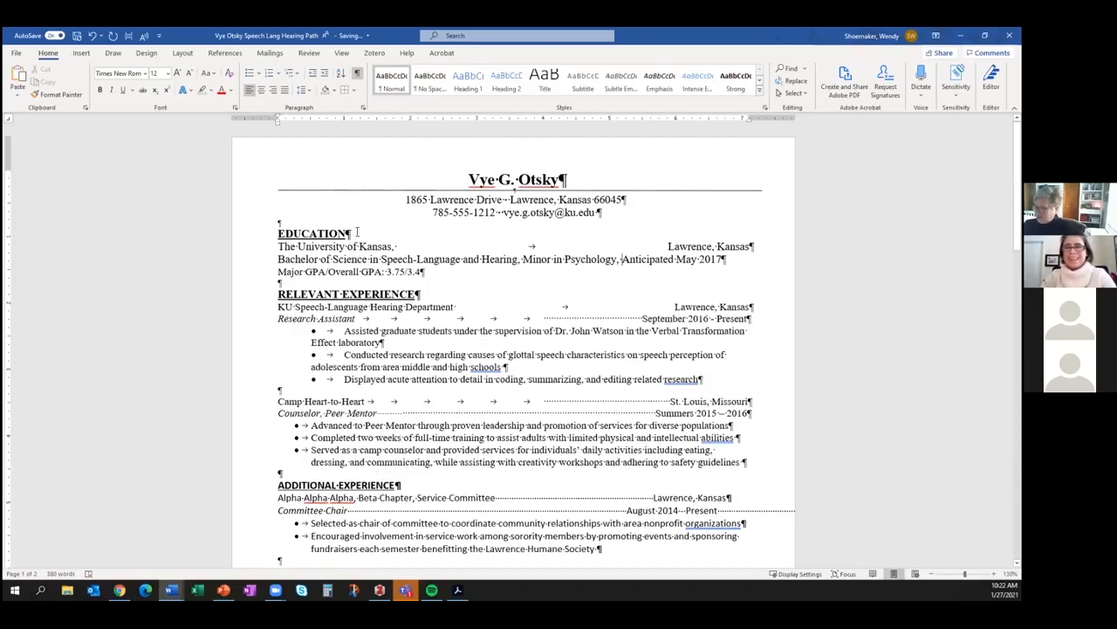
{"action": "scroll", "coordinate": [357, 231], "scroll_direction": "down", "scroll_amount": 3}
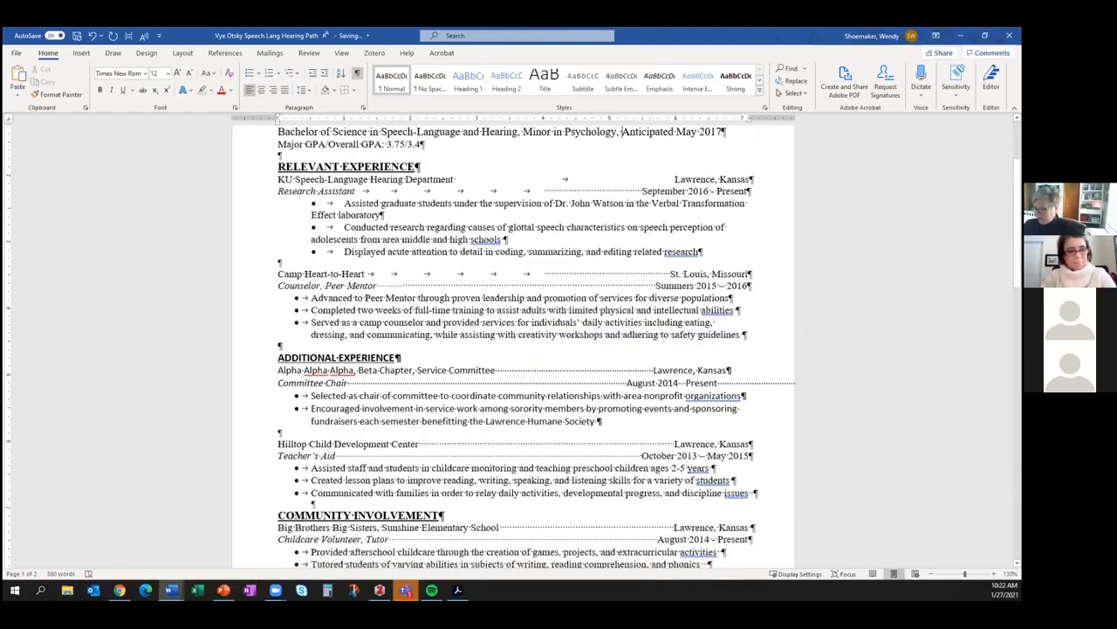
{"action": "scroll", "coordinate": [515, 349], "scroll_direction": "up", "scroll_amount": 2}
- Switch to the Walter Conservation resume and remove the bullets from the first three description lines under Internship
{"action": "mouse_move", "coordinate": [171, 590]}
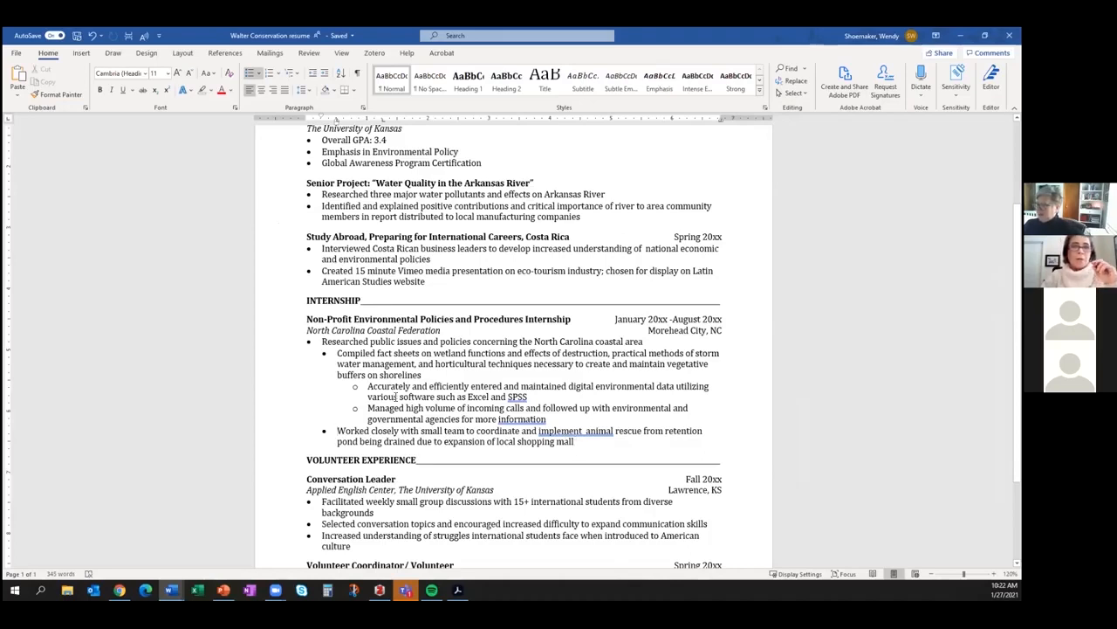
{"action": "left_click", "coordinate": [367, 386]}
{"action": "key", "text": "BackSpace"}
{"action": "key", "text": "BackSpace"}
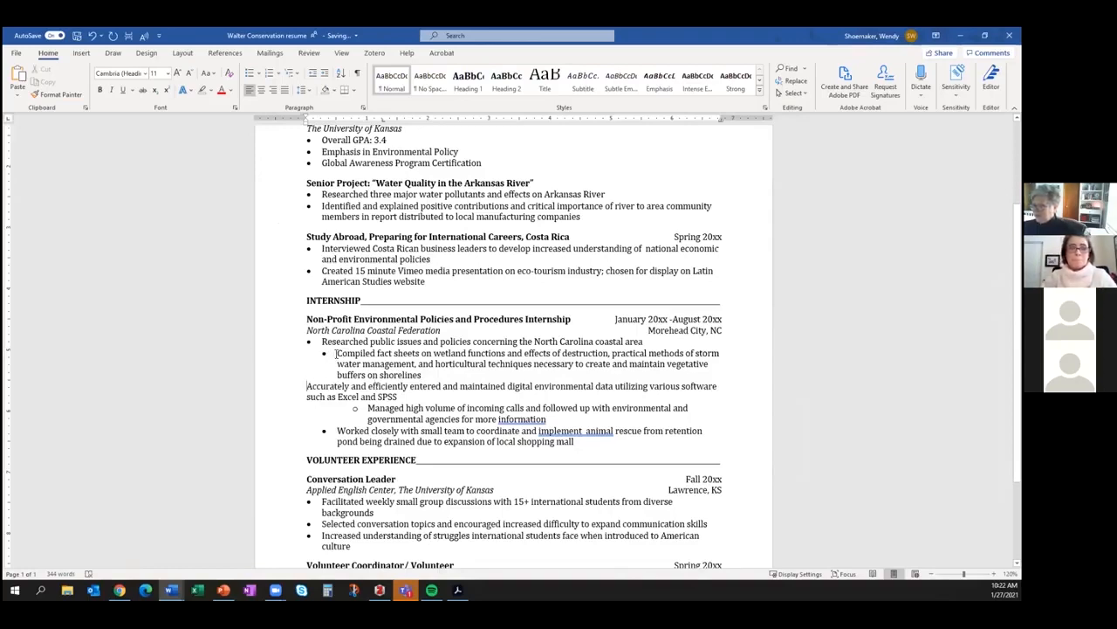
{"action": "key", "text": "BackSpace"}
{"action": "key", "text": "BackSpace"}
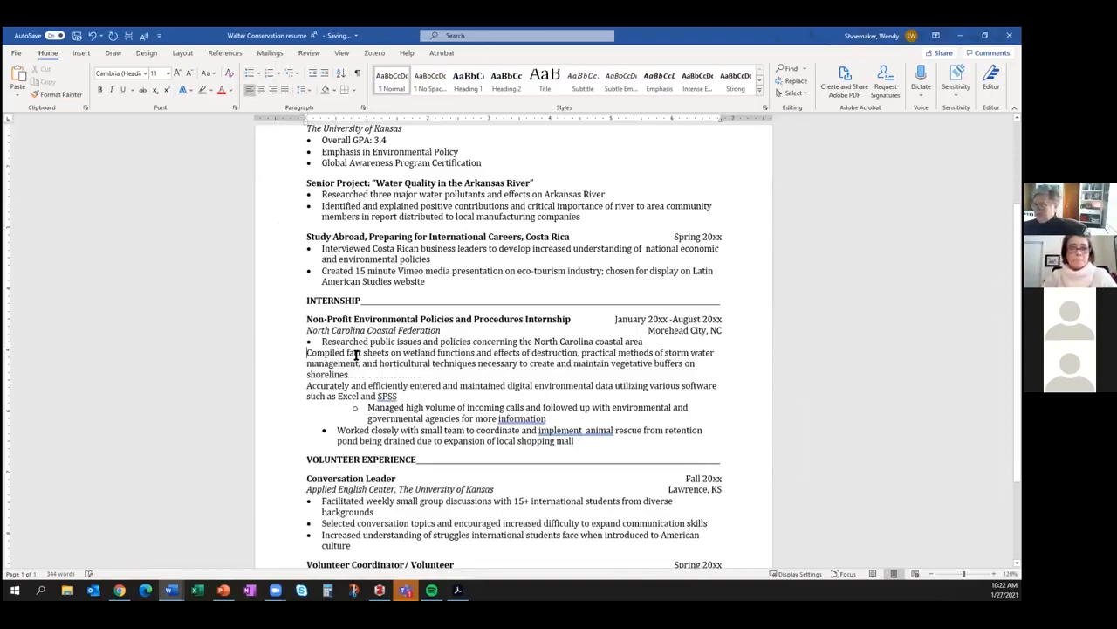
{"action": "left_click", "coordinate": [319, 342]}
{"action": "key", "text": "BackSpace"}
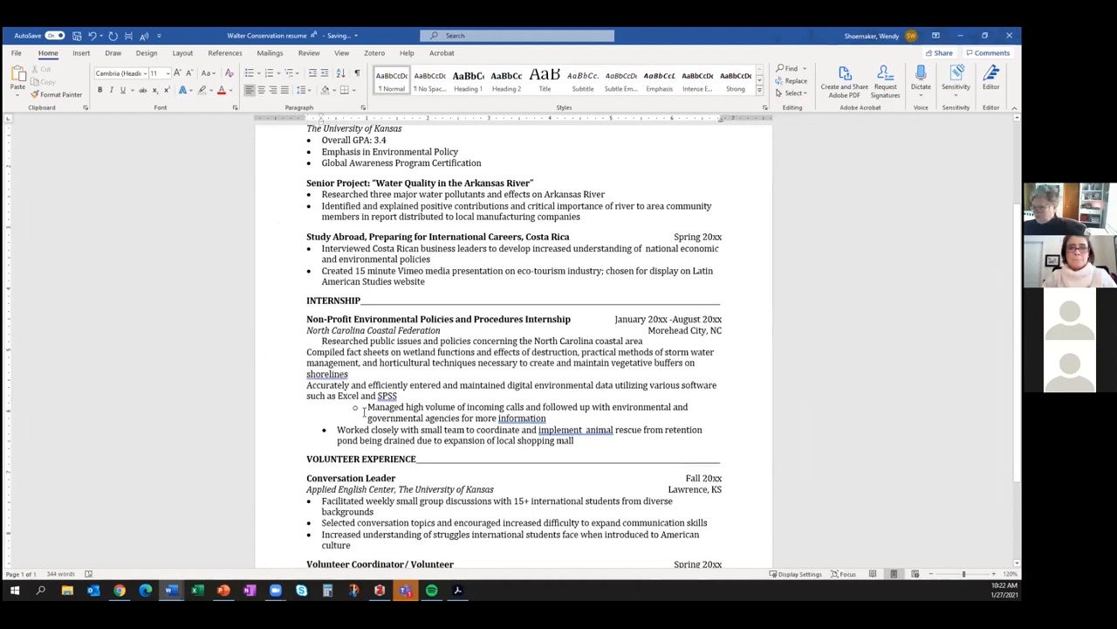
- Remove the bullets and indents from the remaining Internship descriptions, then clear the first description's indent and insert a blank line above it
{"action": "left_click", "coordinate": [369, 407]}
{"action": "key", "text": "BackSpace"}
{"action": "key", "text": "BackSpace"}
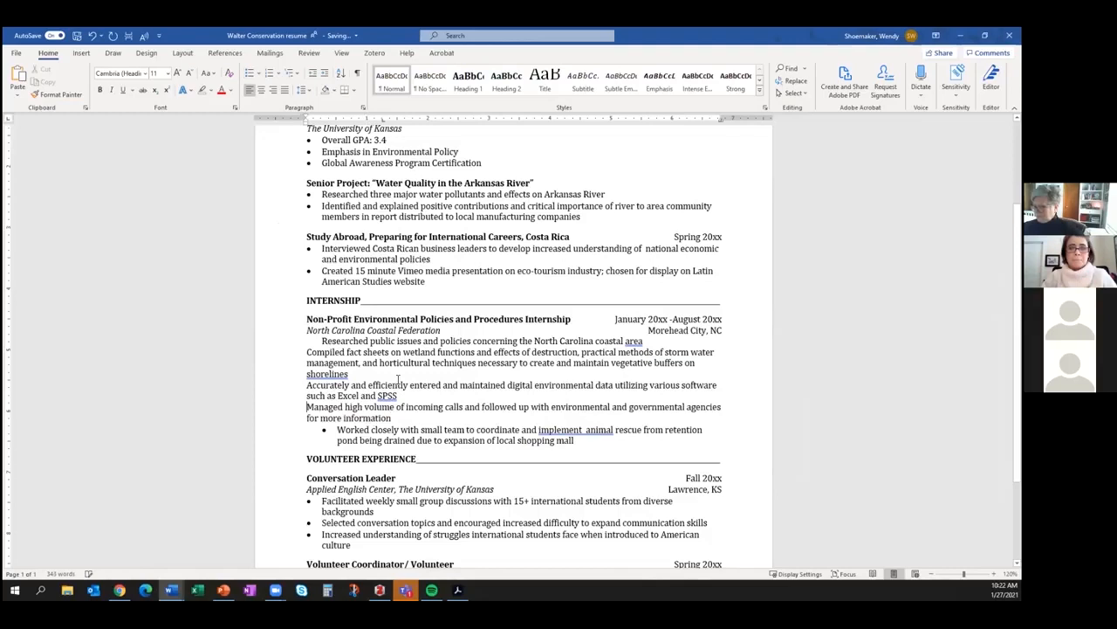
{"action": "left_click", "coordinate": [339, 429]}
{"action": "key", "text": "BackSpace"}
{"action": "key", "text": "BackSpace"}
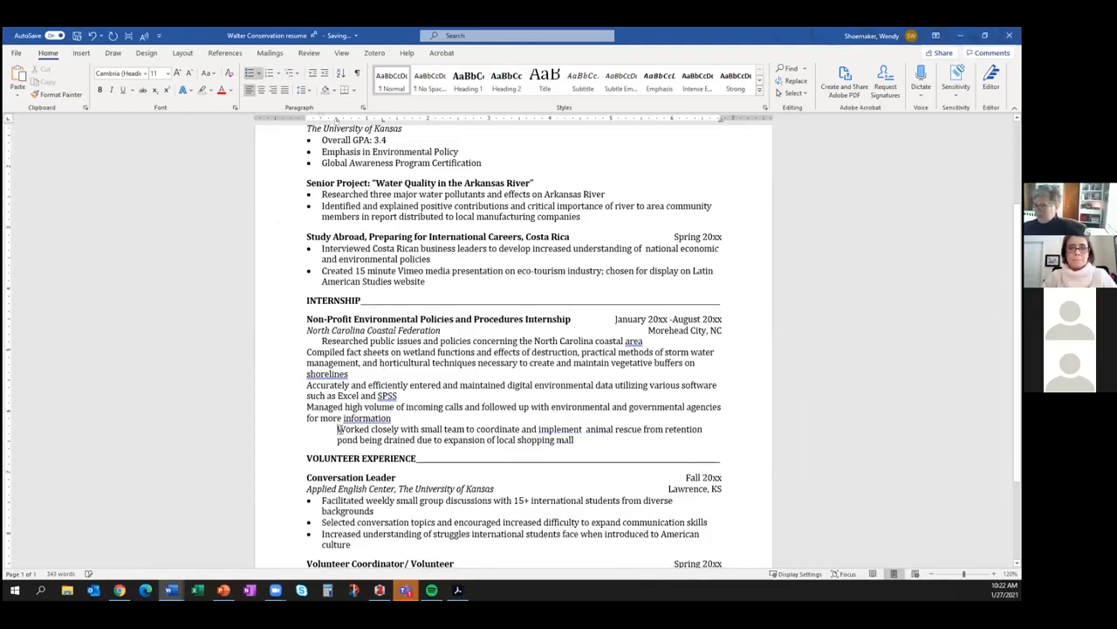
{"action": "left_click", "coordinate": [323, 341]}
{"action": "key", "text": "BackSpace"}
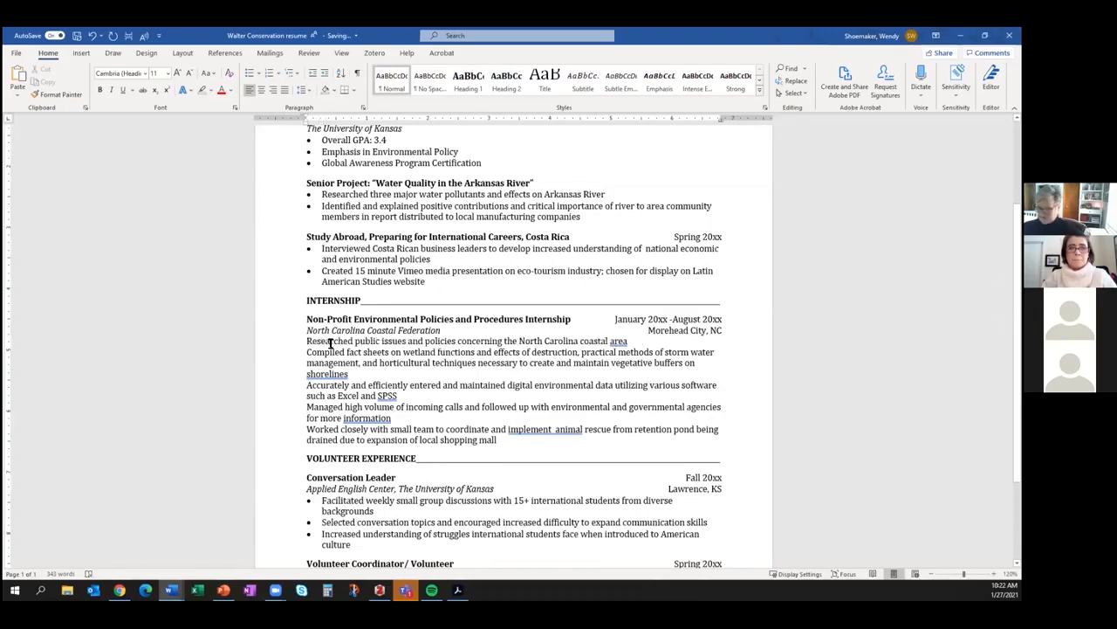
{"action": "key", "text": "Return"}
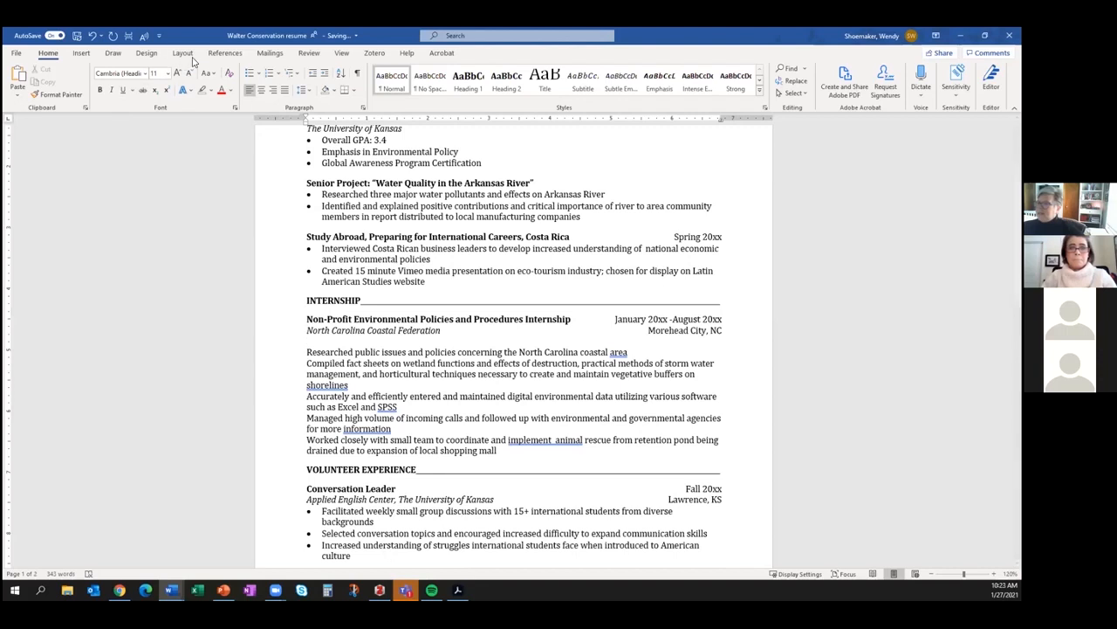
{"action": "left_click", "coordinate": [82, 55]}
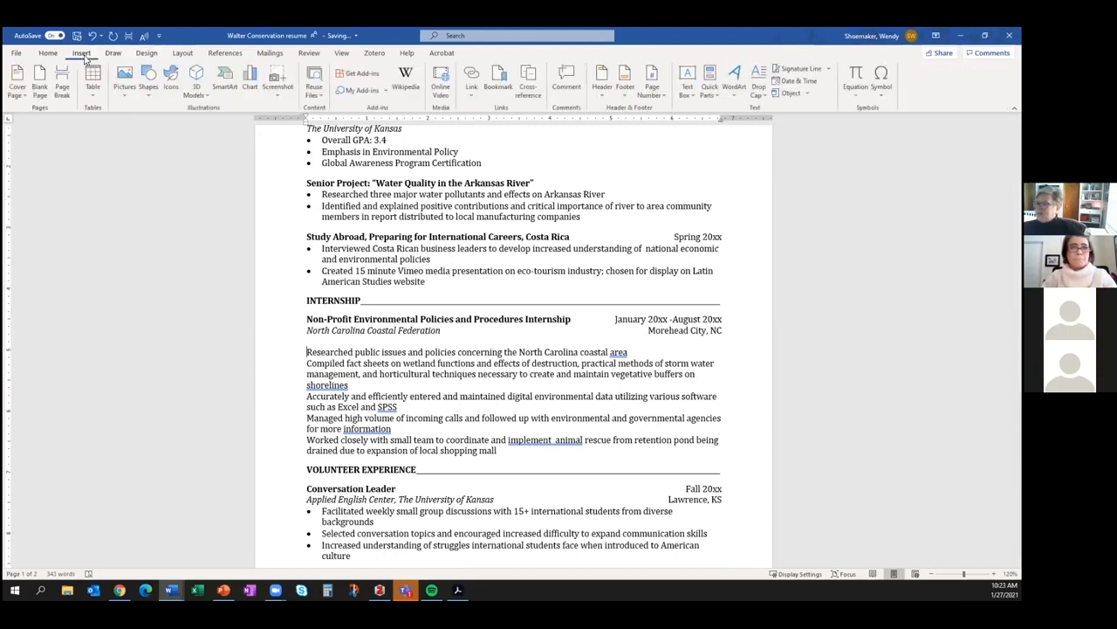
{"action": "left_click", "coordinate": [149, 92]}
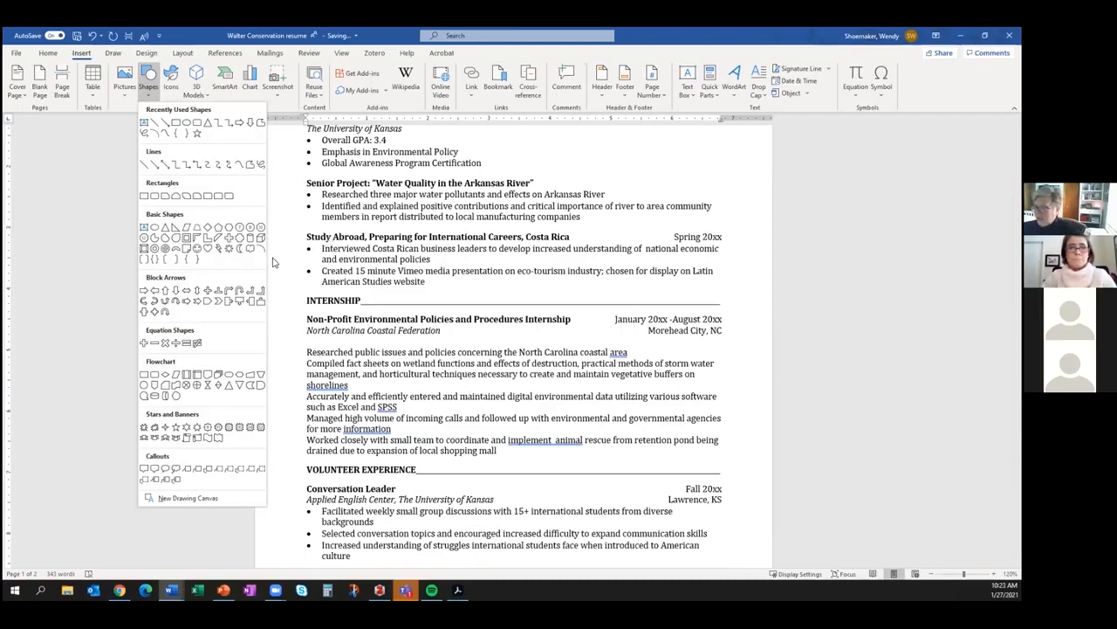
{"action": "left_click", "coordinate": [310, 358]}
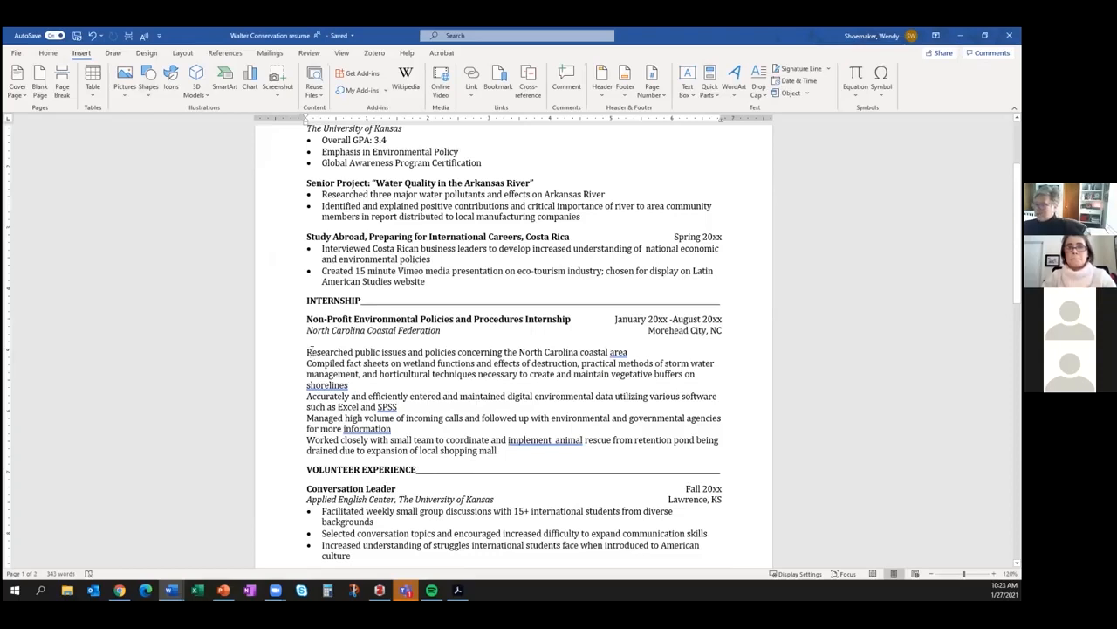
- Show formatting marks and format all five Internship description paragraphs as a single-level bulleted list
{"action": "left_click", "coordinate": [48, 54]}
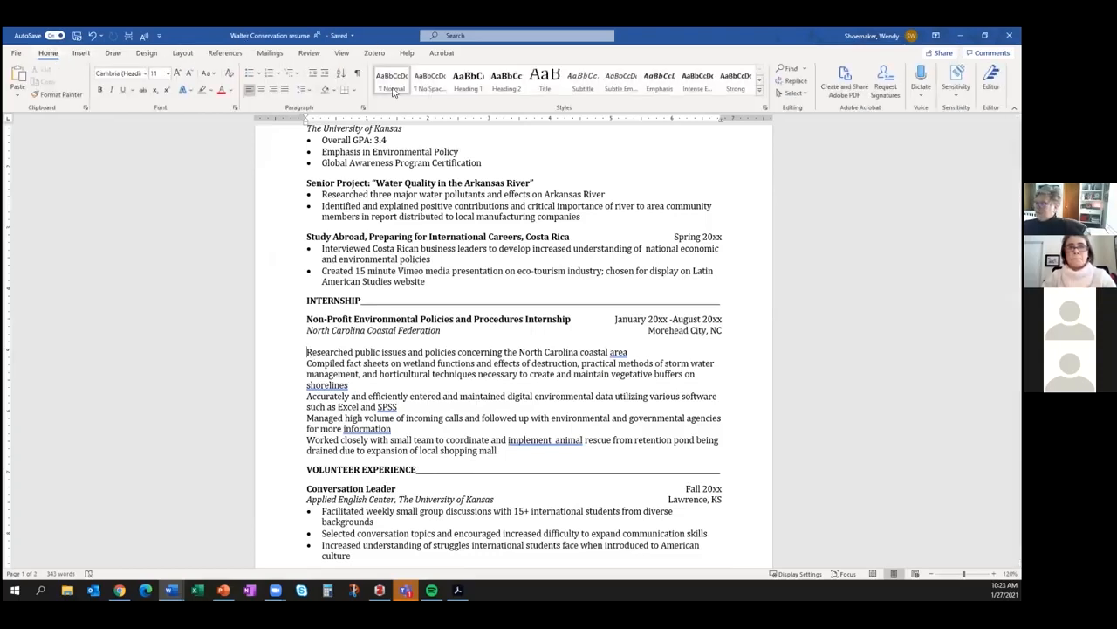
{"action": "left_click", "coordinate": [357, 72]}
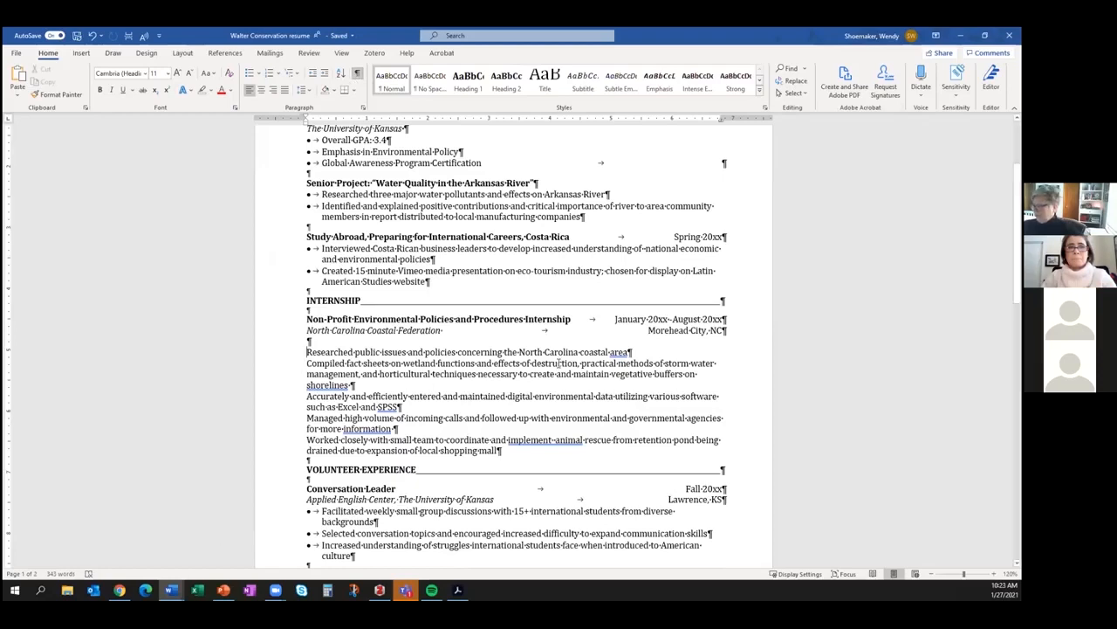
{"action": "left_click_drag", "start_coordinate": [311, 352], "coordinate": [502, 451]}
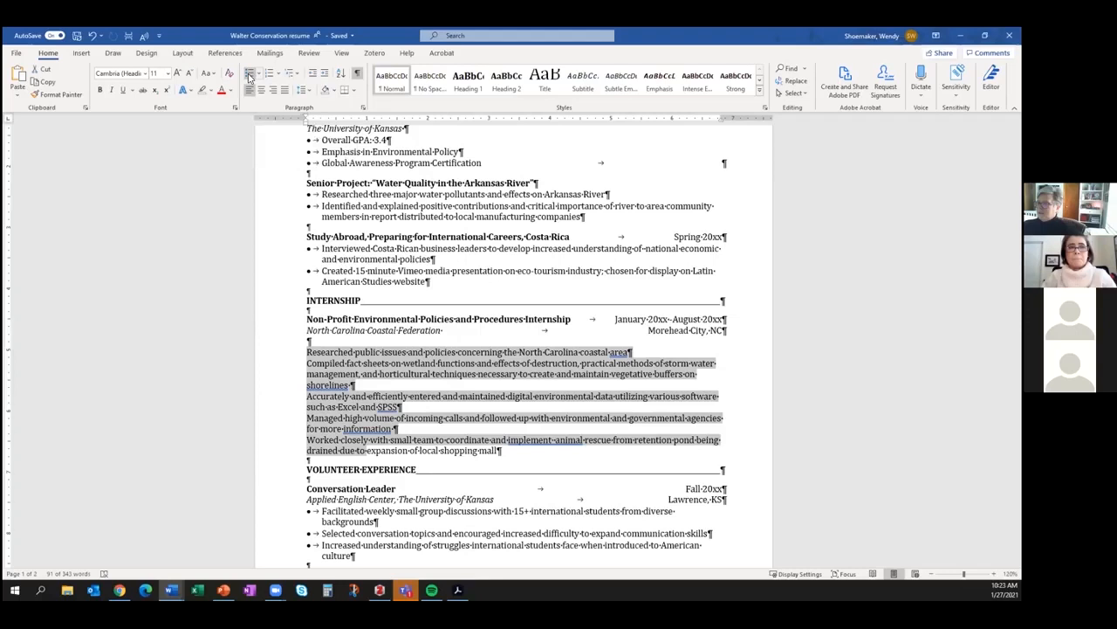
{"action": "left_click", "coordinate": [249, 78]}
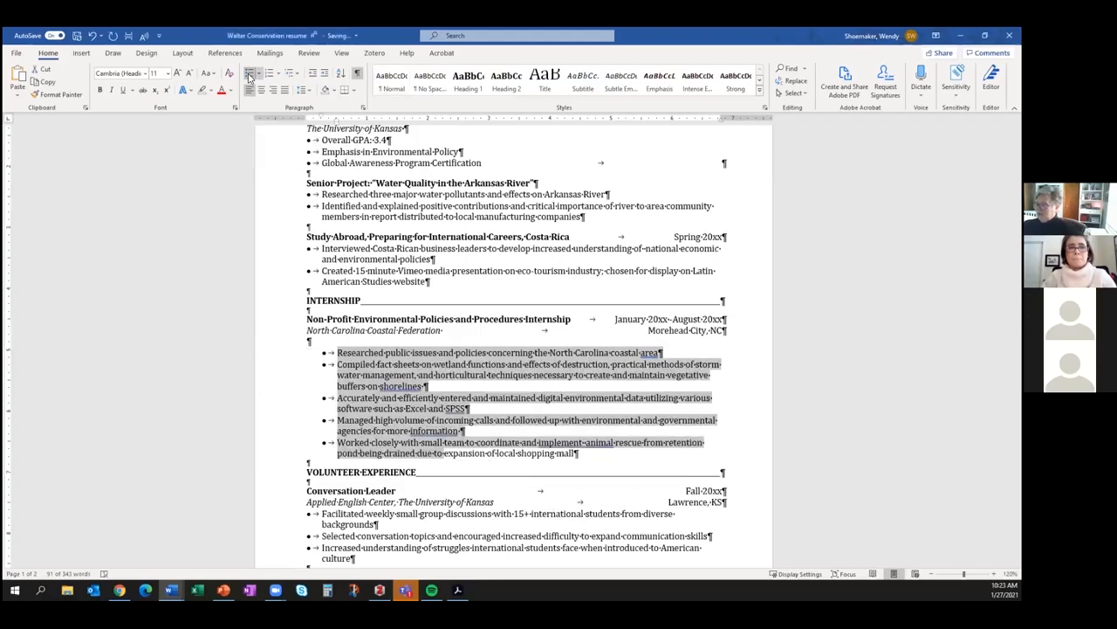
{"action": "left_click", "coordinate": [466, 376]}
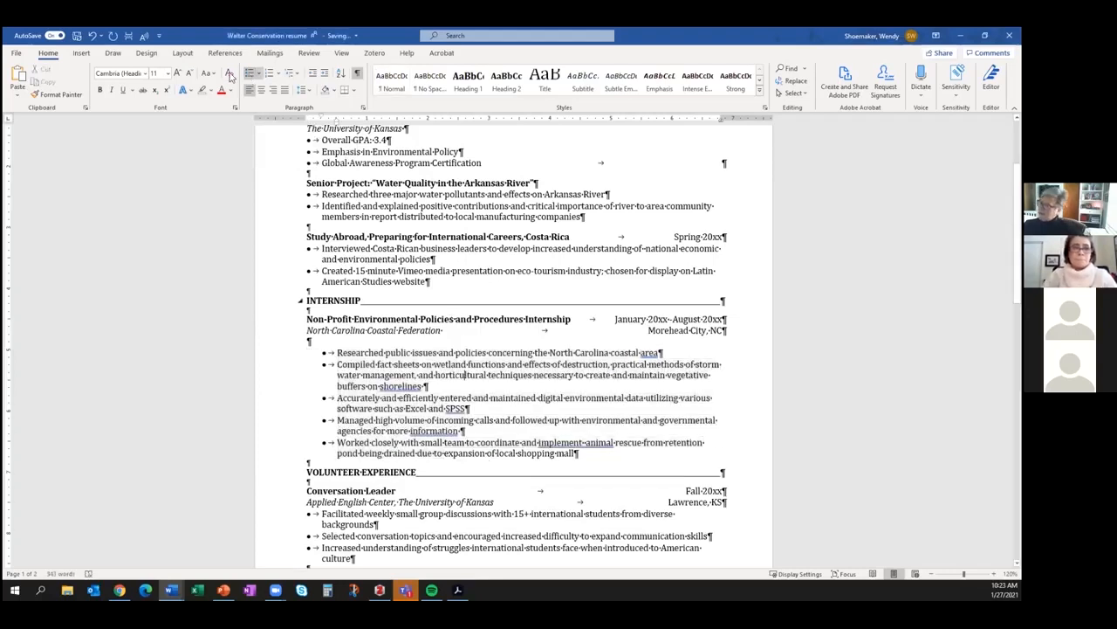
- Hide formatting marks and move the Internship bullets to the left margin, with their text indented 0.25 inch like the other lists
{"action": "left_click", "coordinate": [357, 73]}
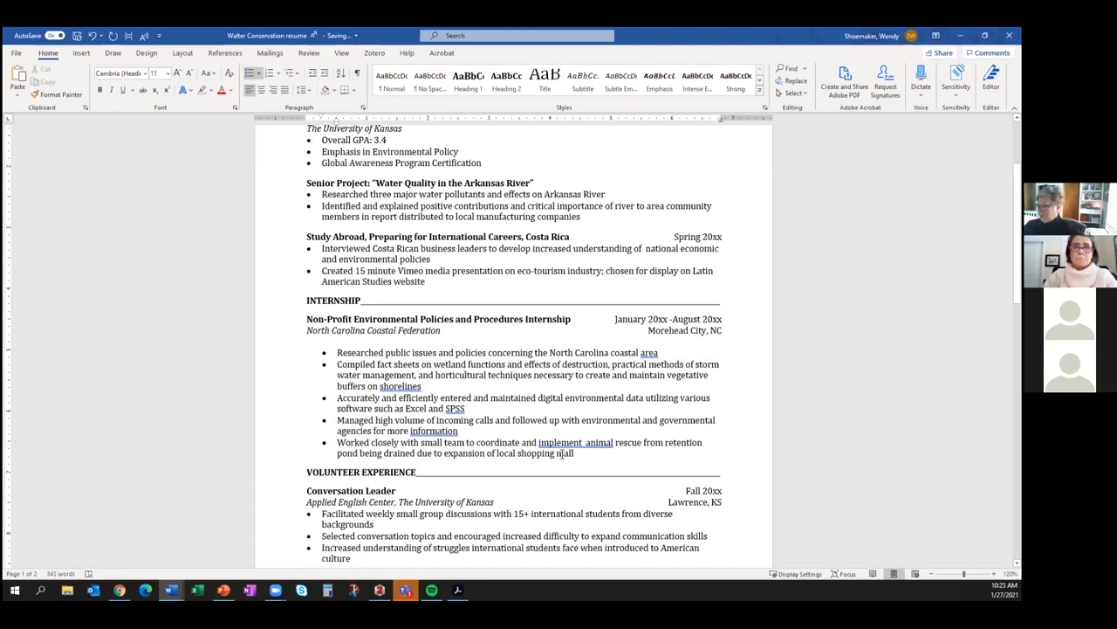
{"action": "left_click_drag", "start_coordinate": [608, 455], "coordinate": [338, 354]}
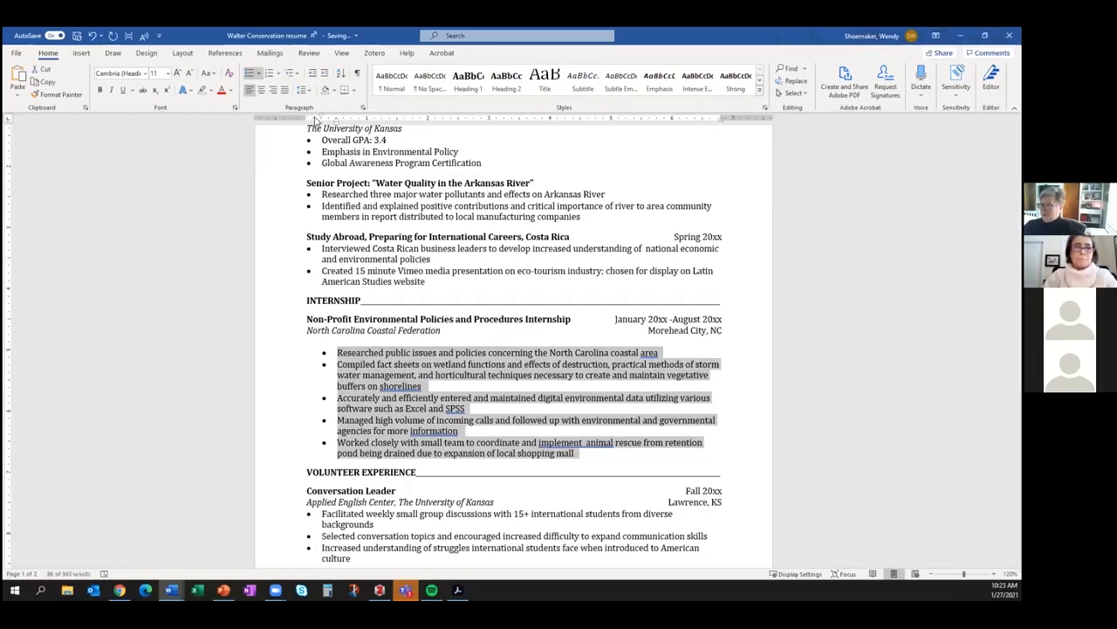
{"action": "left_click_drag", "start_coordinate": [320, 119], "coordinate": [308, 120]}
{"action": "left_click_drag", "start_coordinate": [337, 125], "coordinate": [321, 125]}
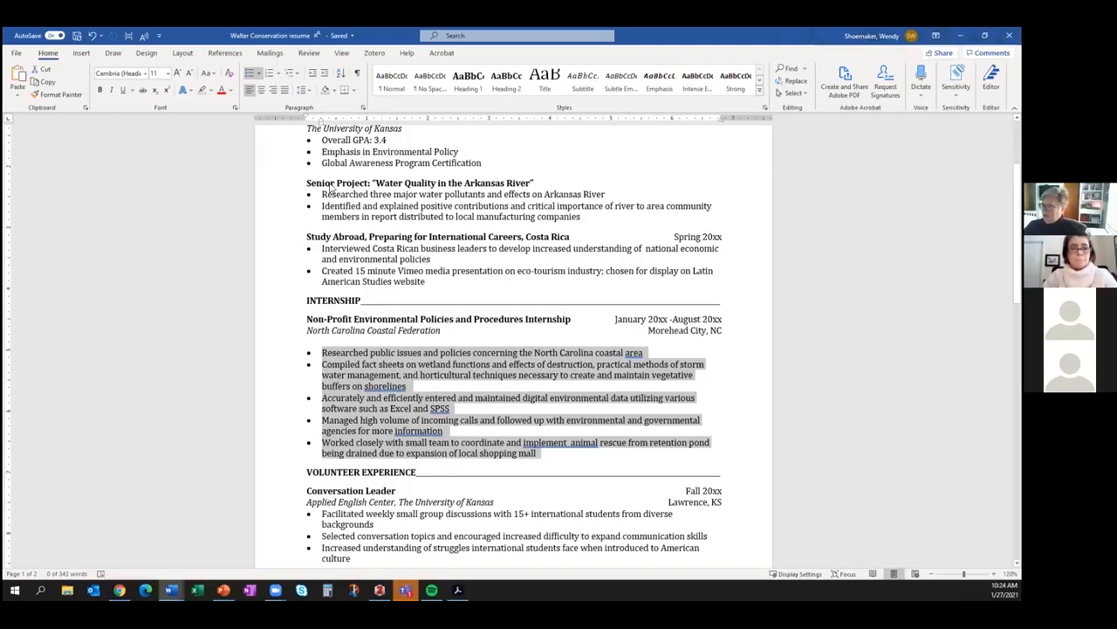
- Try moving the Internship bullets' first-line indent in to the 0.5-inch mark, show formatting marks, and undo the indent change
{"action": "left_click", "coordinate": [323, 77]}
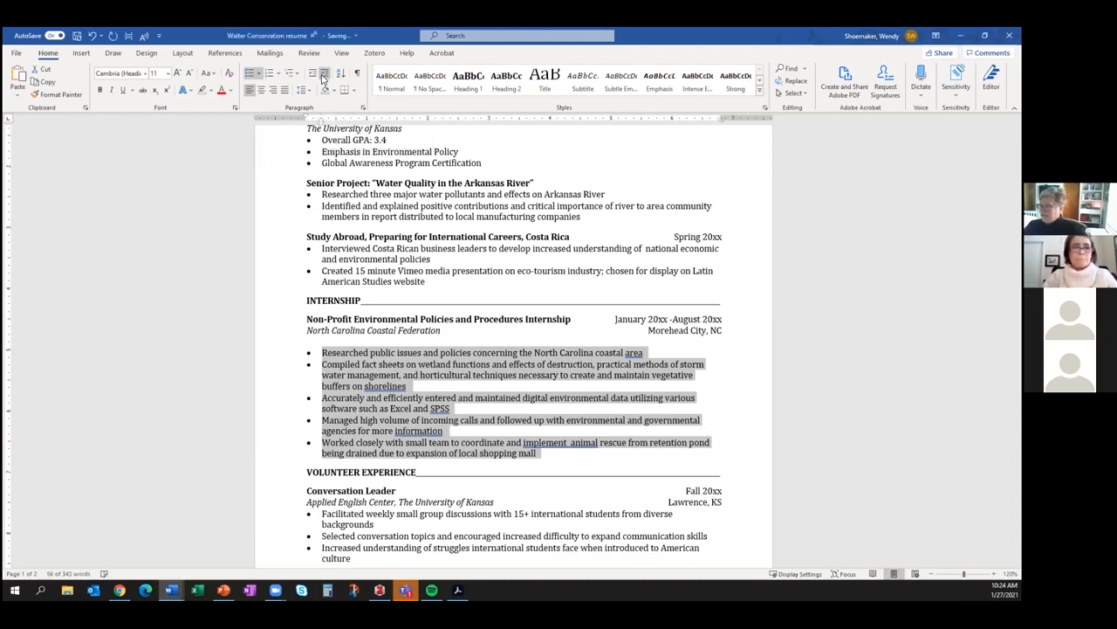
{"action": "left_click_drag", "start_coordinate": [620, 444], "coordinate": [289, 323]}
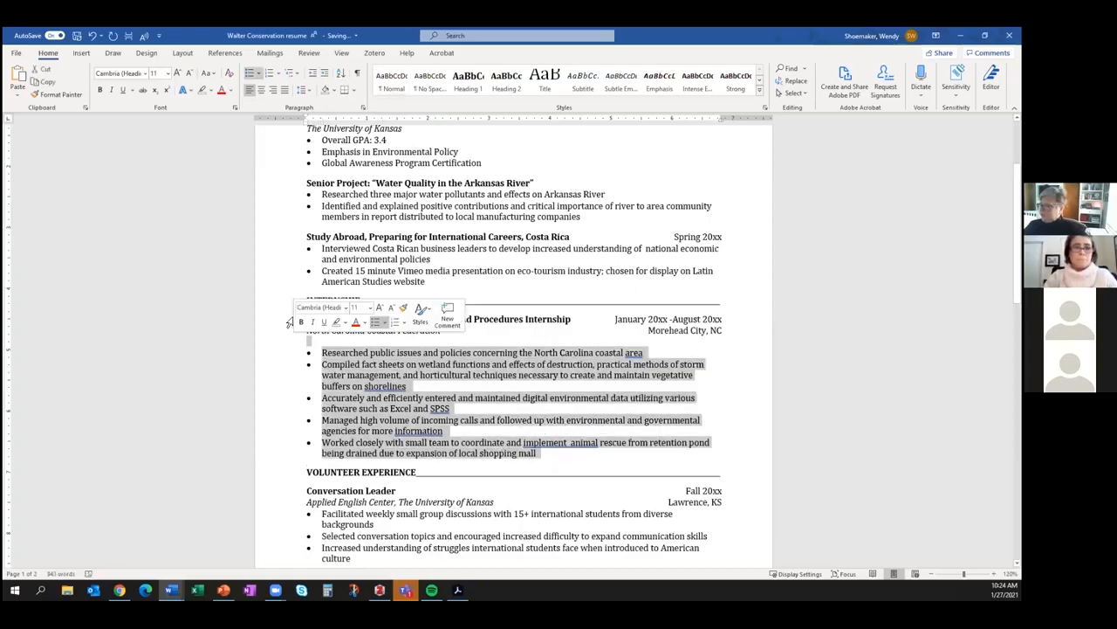
{"action": "left_click", "coordinate": [371, 446]}
{"action": "left_click_drag", "start_coordinate": [546, 455], "coordinate": [325, 354]}
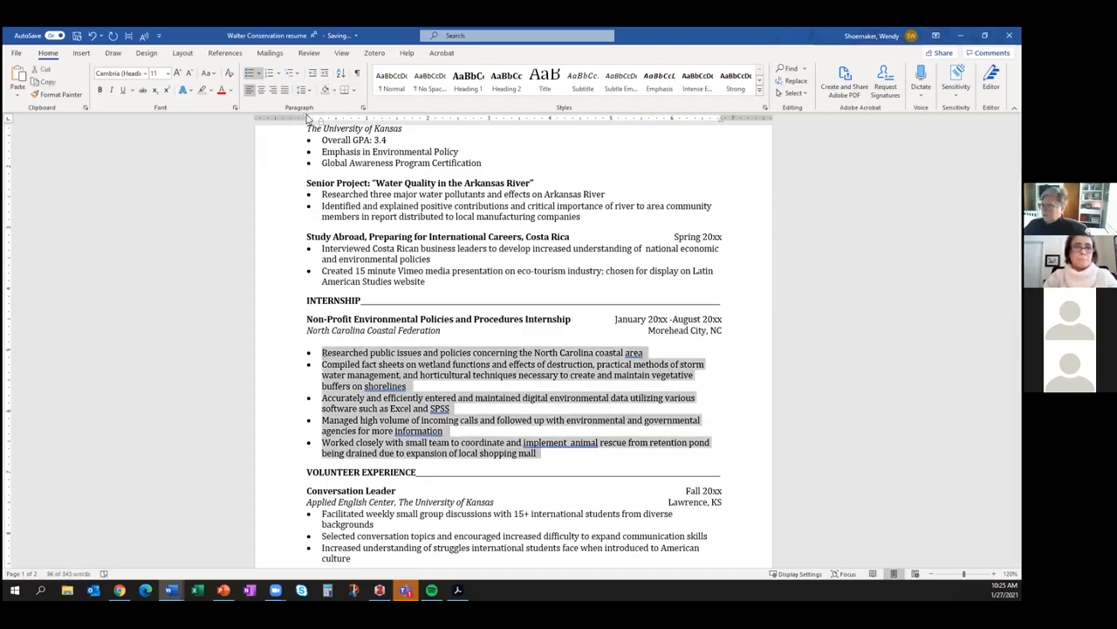
{"action": "mouse_move", "coordinate": [307, 115]}
{"action": "left_mouse_down"}
{"action": "mouse_move", "coordinate": [337, 127]}
{"action": "mouse_move", "coordinate": [336, 141]}
{"action": "left_mouse_up"}
{"action": "left_click", "coordinate": [623, 352]}
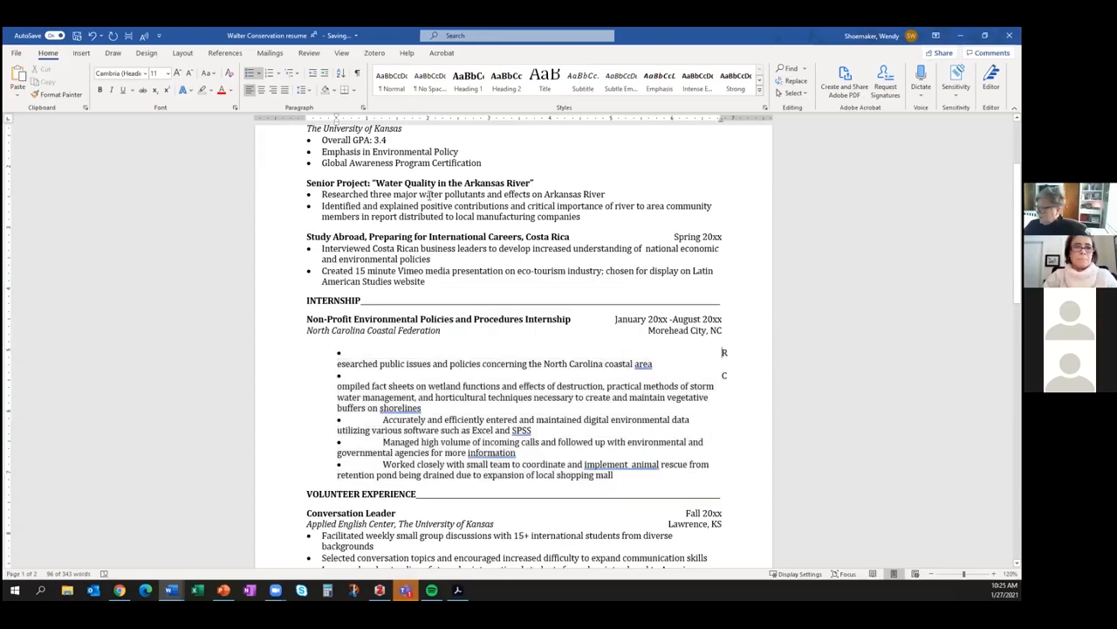
{"action": "left_click", "coordinate": [355, 74]}
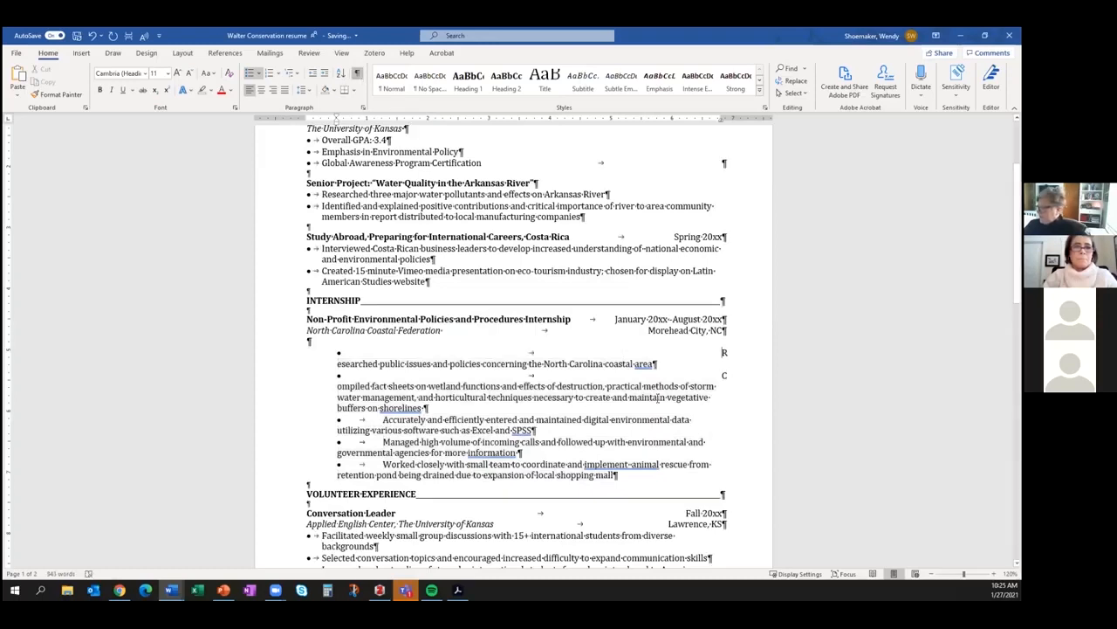
{"action": "left_click_drag", "start_coordinate": [628, 487], "coordinate": [337, 352]}
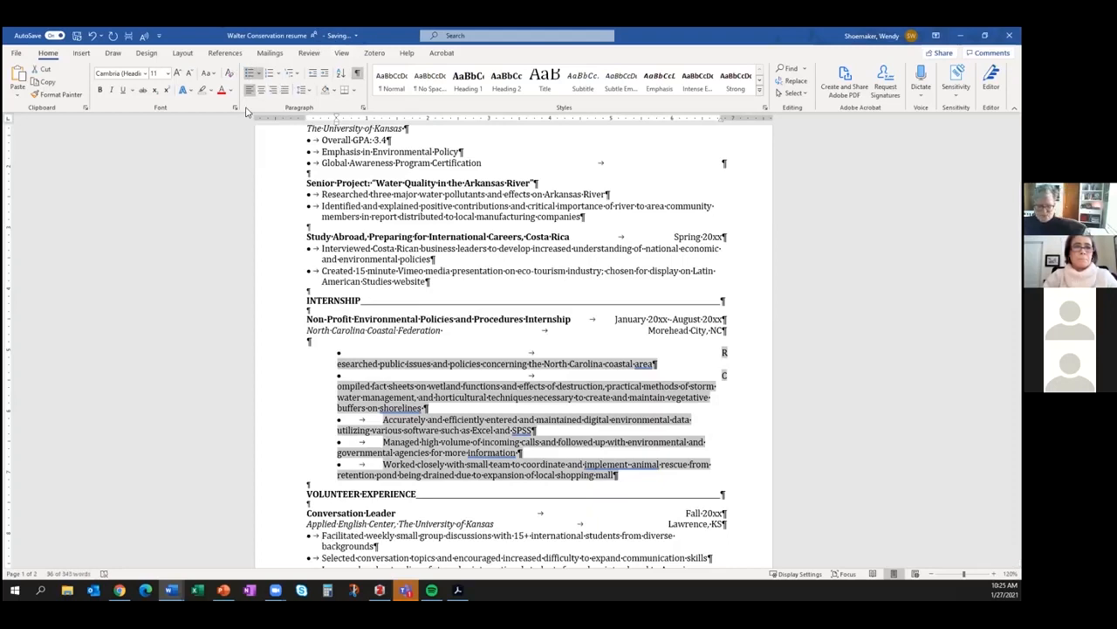
{"action": "key", "text": "ctrl+z"}
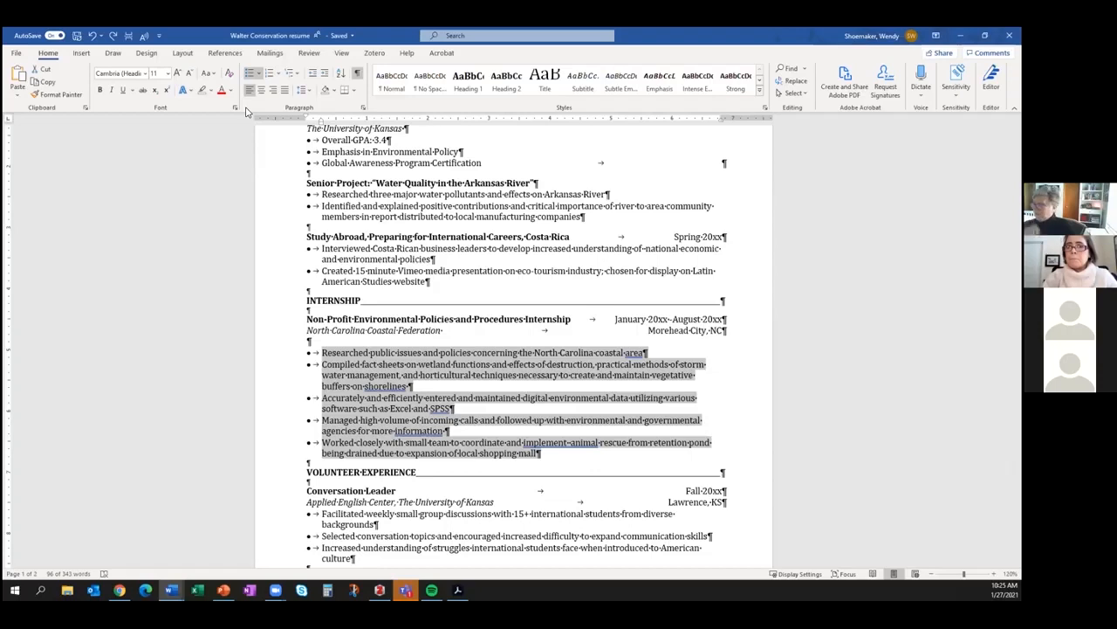
{"action": "left_click", "coordinate": [342, 404]}
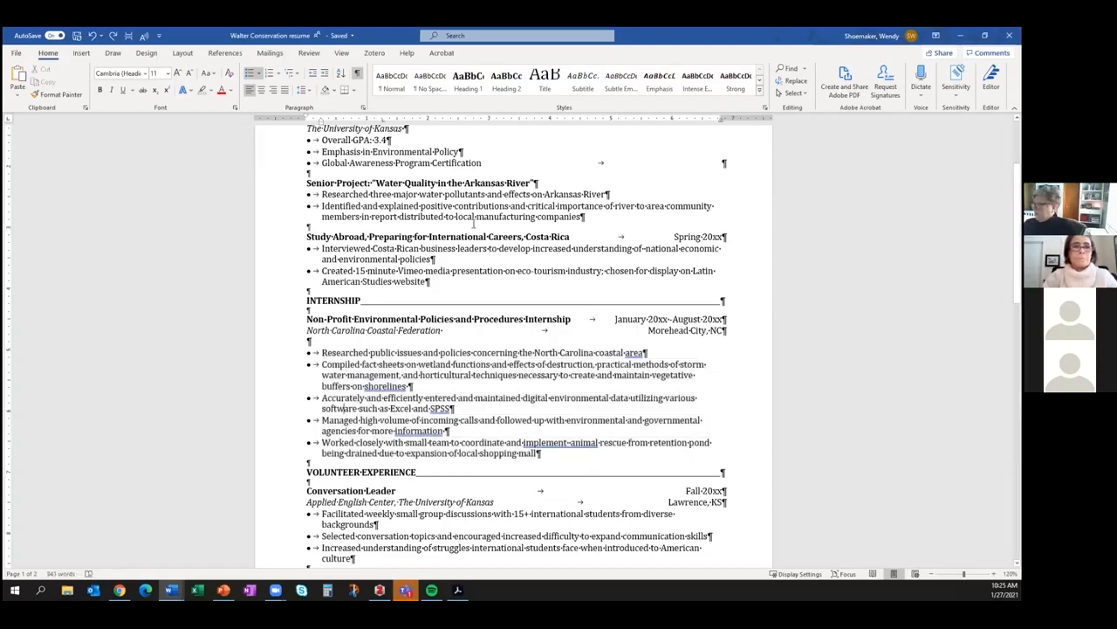
{"action": "left_click_drag", "start_coordinate": [541, 453], "coordinate": [321, 353]}
{"action": "left_click", "coordinate": [360, 424]}
{"action": "left_click_drag", "start_coordinate": [540, 454], "coordinate": [322, 353]}
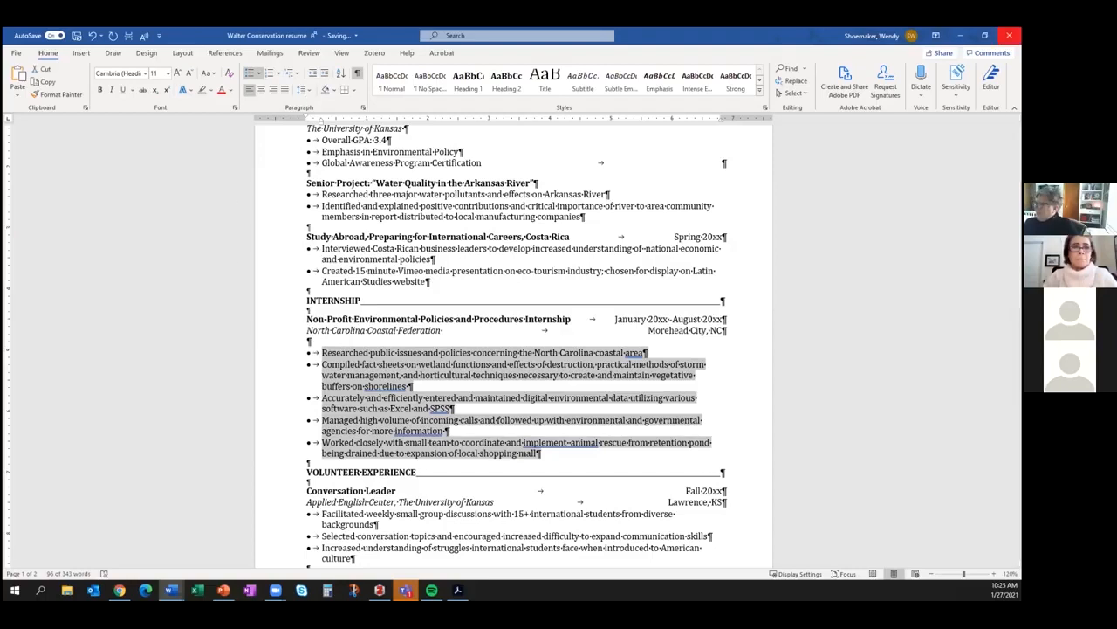
- Leave both open resumes and bring up the Formatting with Word tips document to check the list of standard formatting items
{"action": "left_click", "coordinate": [960, 36]}
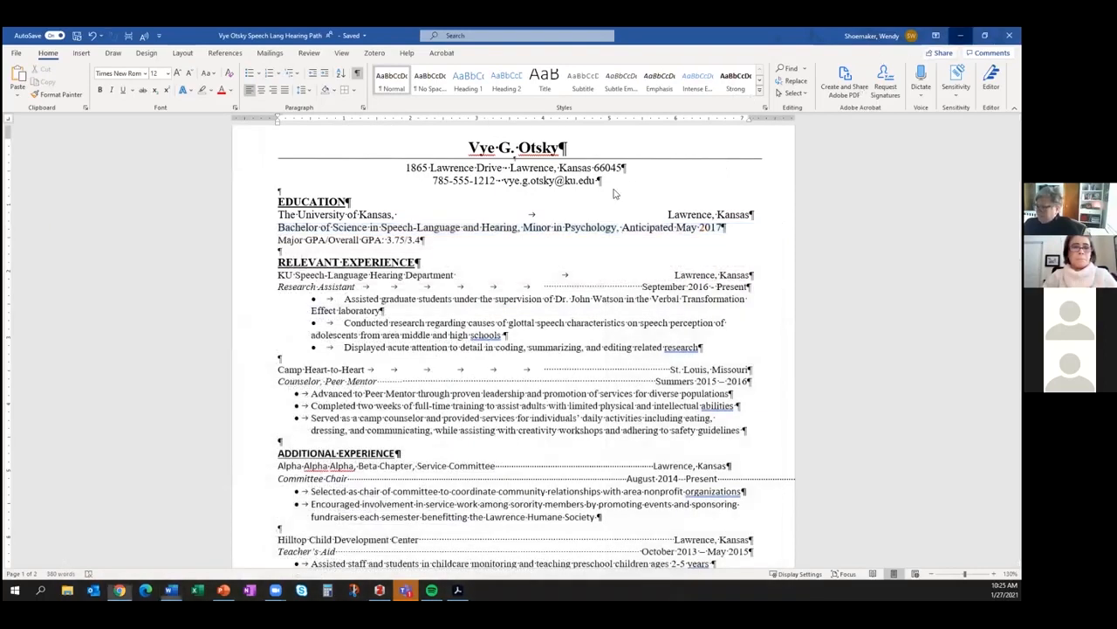
{"action": "left_click", "coordinate": [960, 36]}
{"action": "mouse_move", "coordinate": [171, 590]}
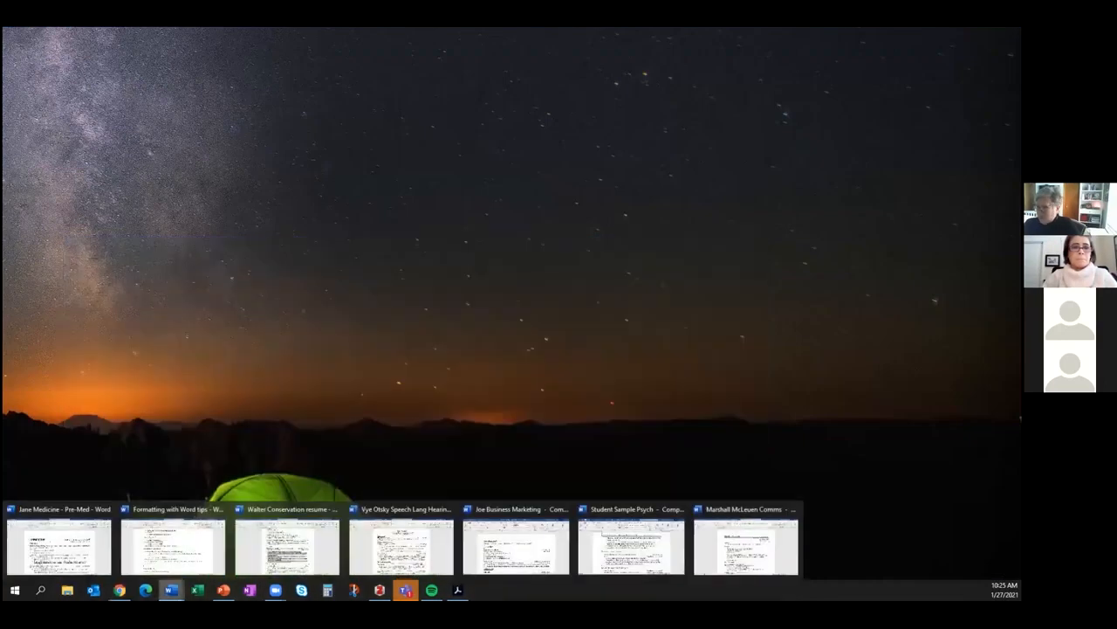
{"action": "left_click", "coordinate": [188, 547]}
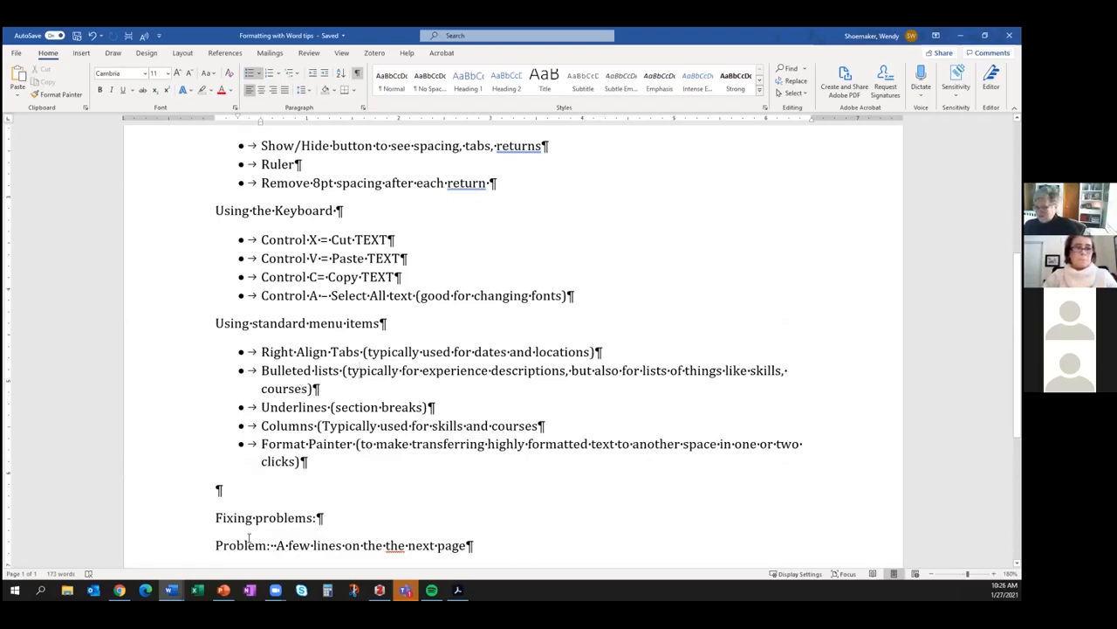
- Switch to the Speech Lang Hearing Path resume and delete the drawn line shape beneath the name heading
{"action": "mouse_move", "coordinate": [171, 592]}
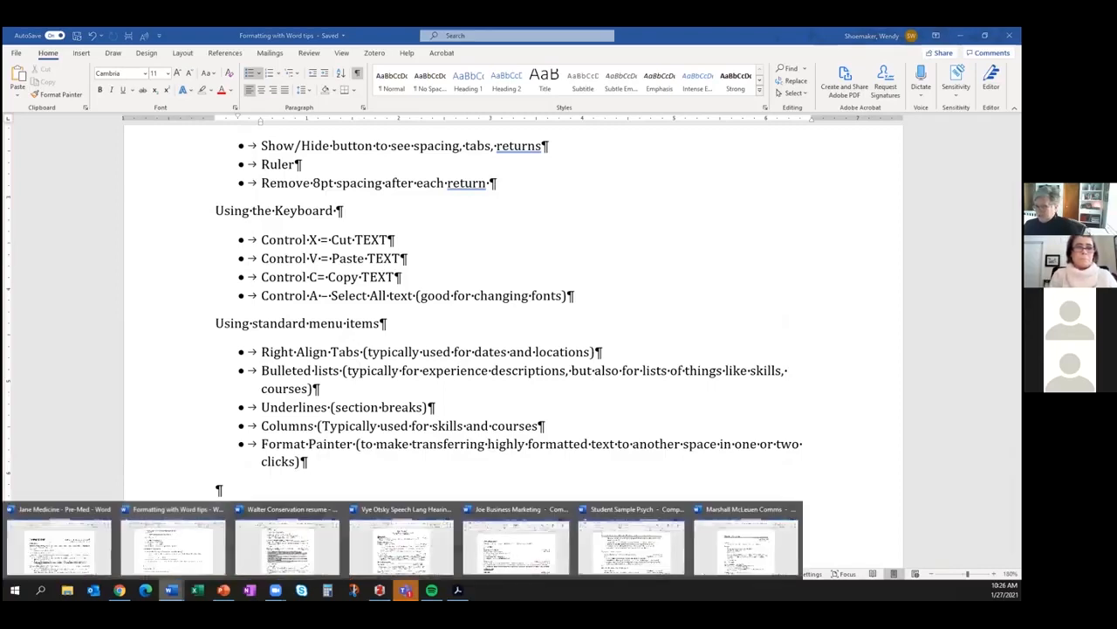
{"action": "left_click", "coordinate": [397, 559]}
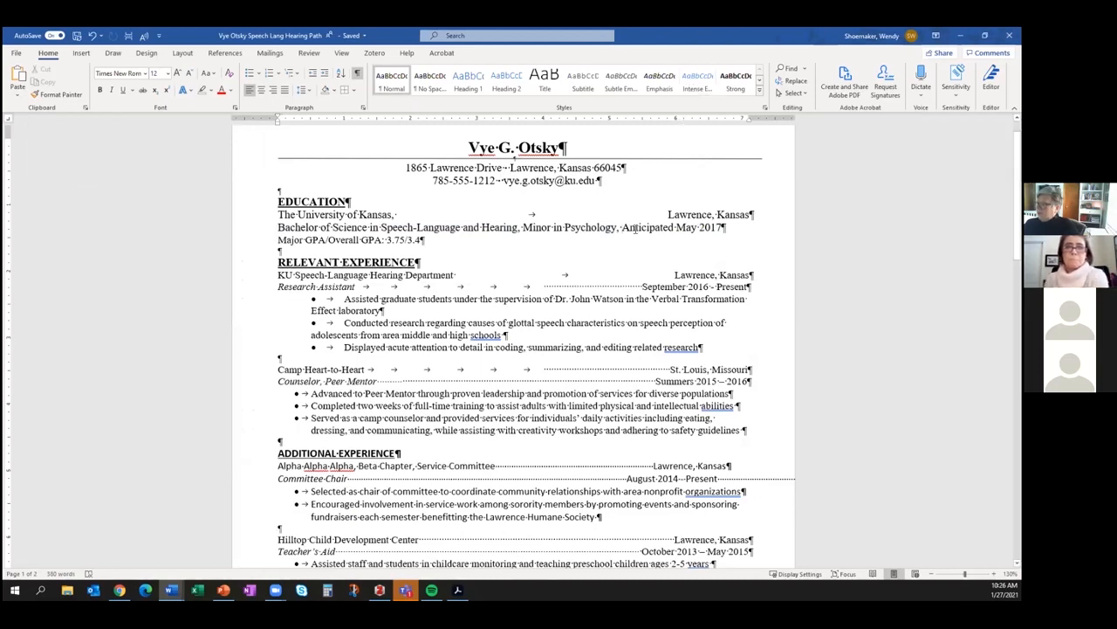
{"action": "left_click", "coordinate": [641, 159]}
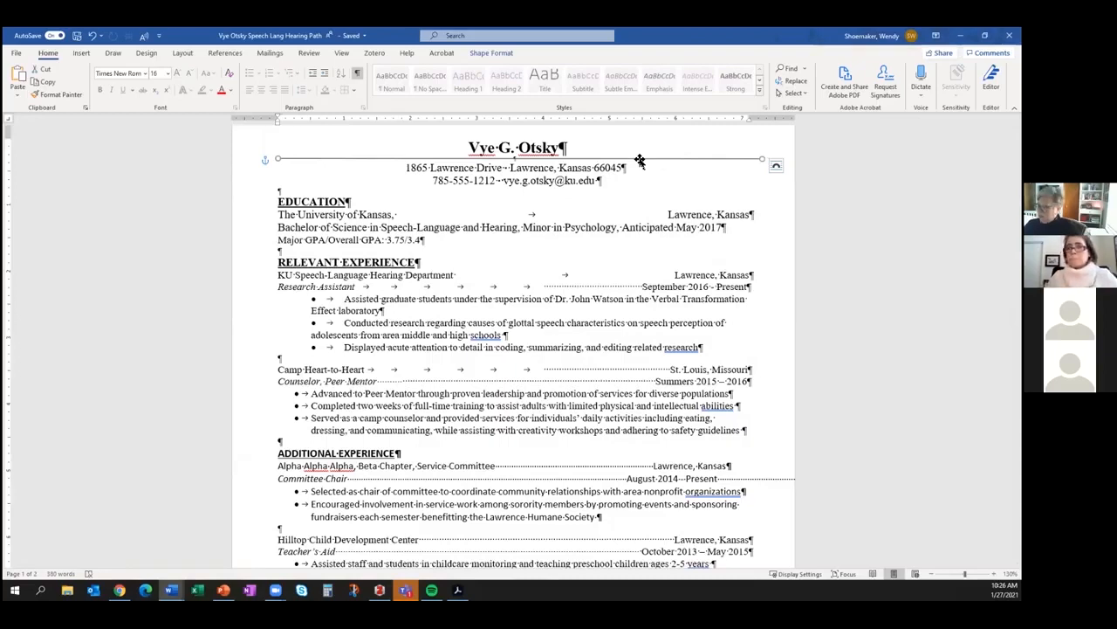
{"action": "key", "text": "Delete"}
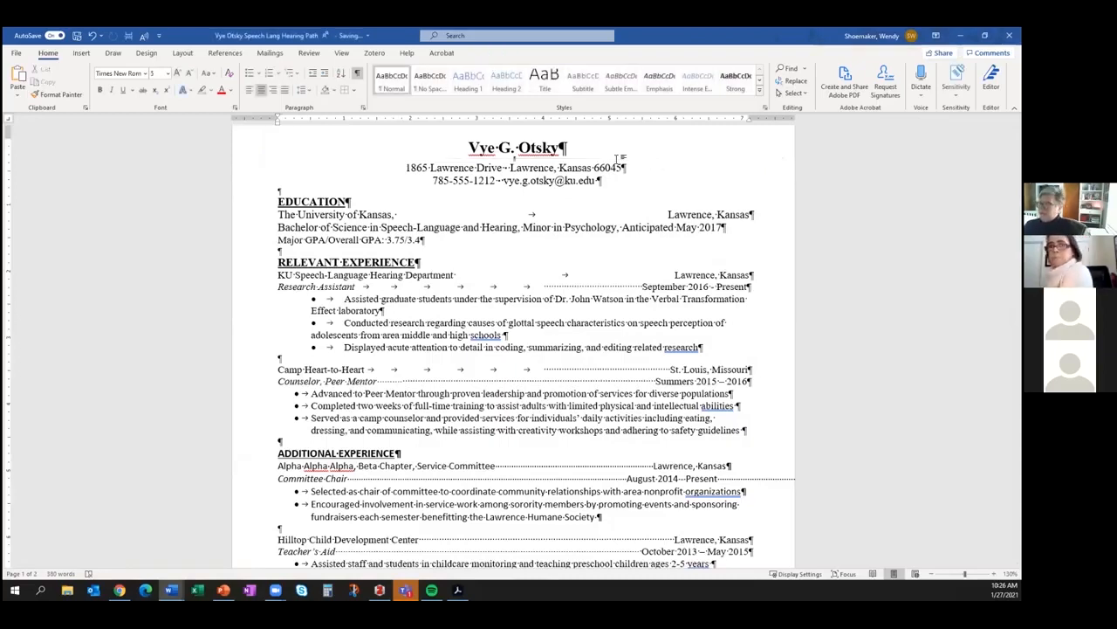
- Add a bottom border to the name heading paragraph
{"action": "left_click", "coordinate": [574, 152]}
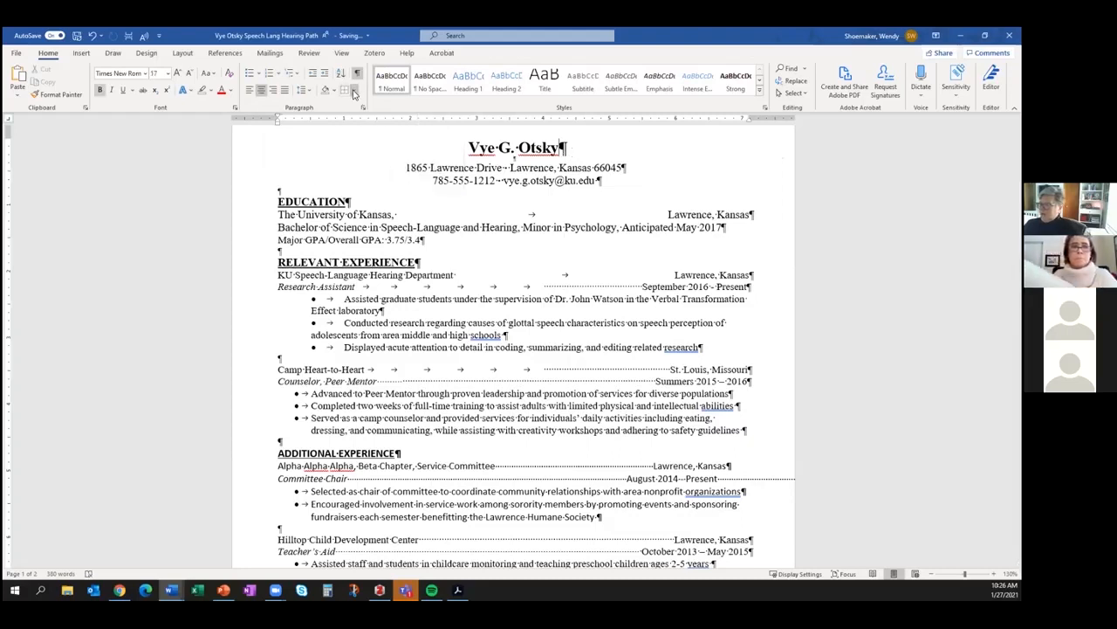
{"action": "left_click", "coordinate": [354, 92]}
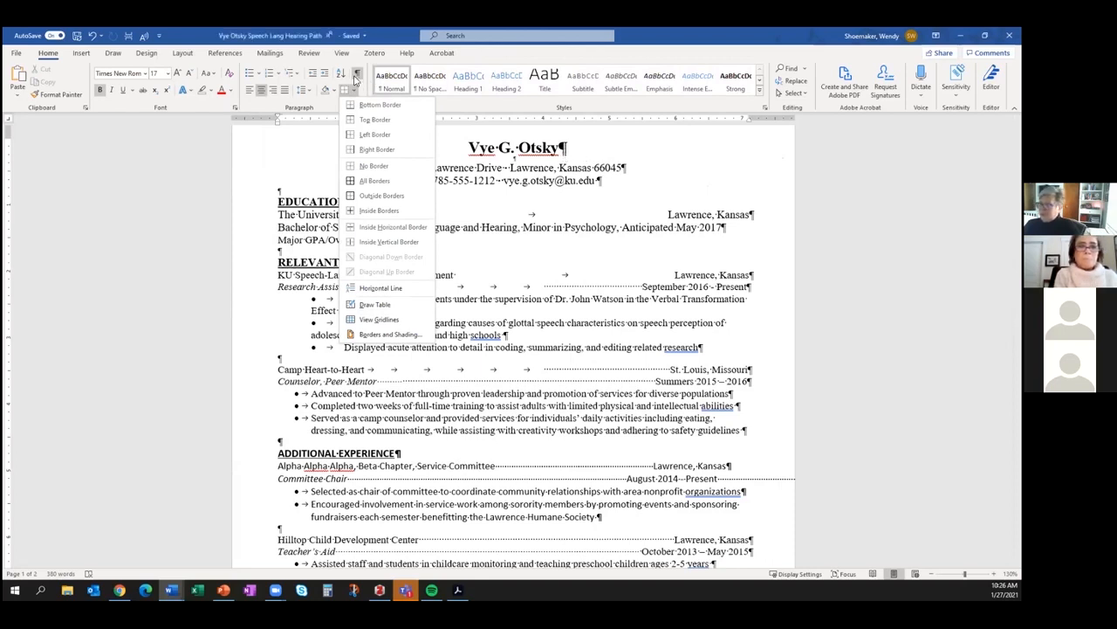
{"action": "left_click", "coordinate": [581, 155]}
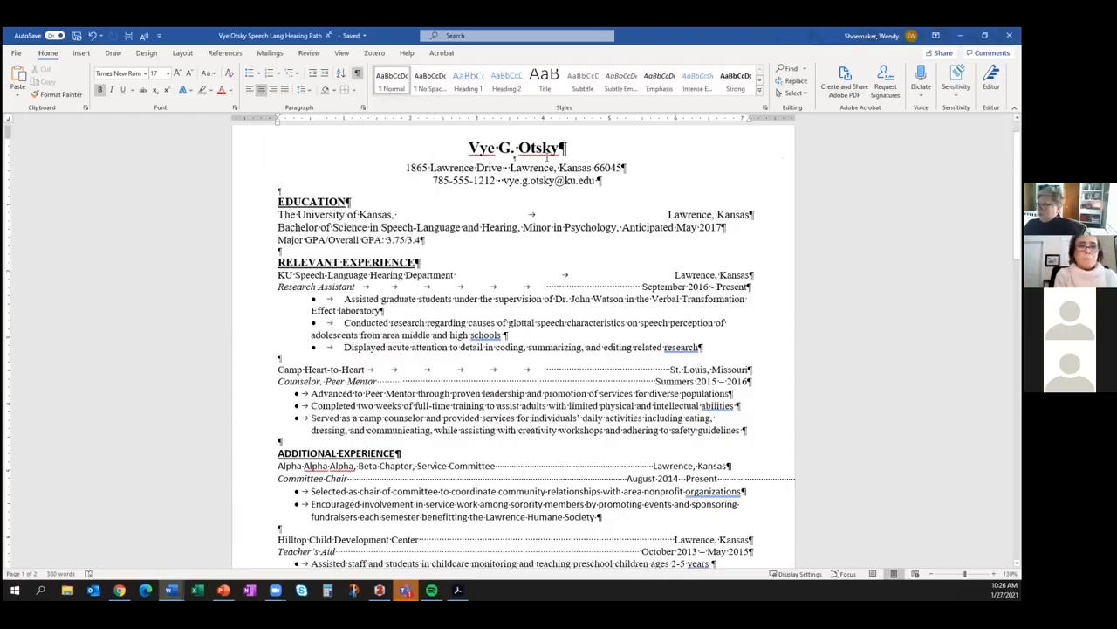
{"action": "left_click", "coordinate": [354, 92]}
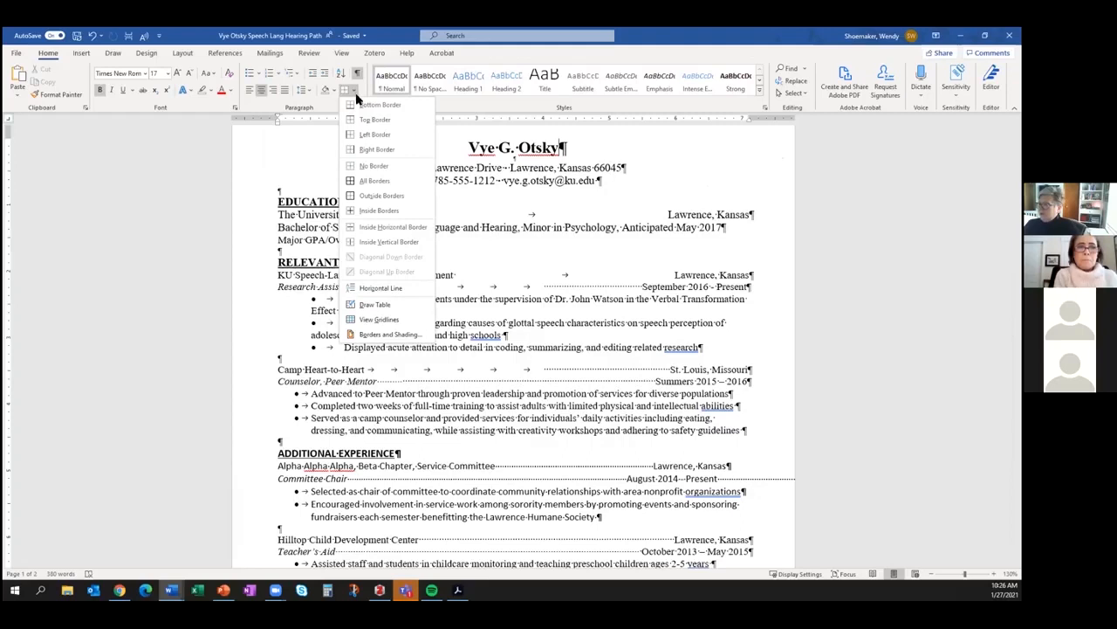
{"action": "left_click", "coordinate": [376, 104]}
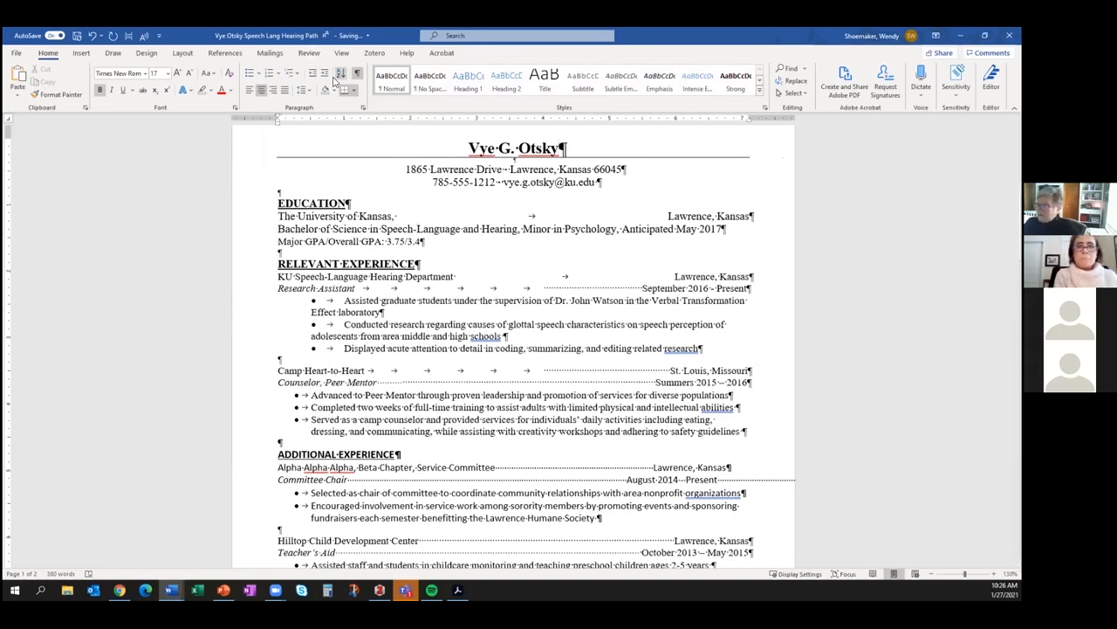
- Set the width of the name heading's bottom border to 1 pt
{"action": "left_click", "coordinate": [357, 91]}
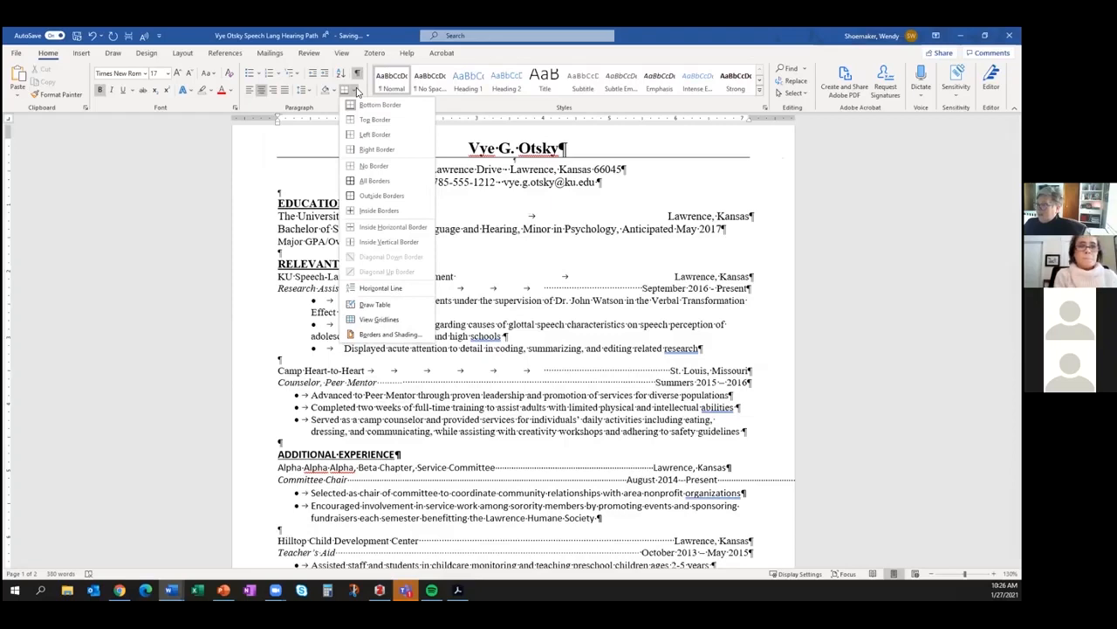
{"action": "left_click", "coordinate": [378, 335]}
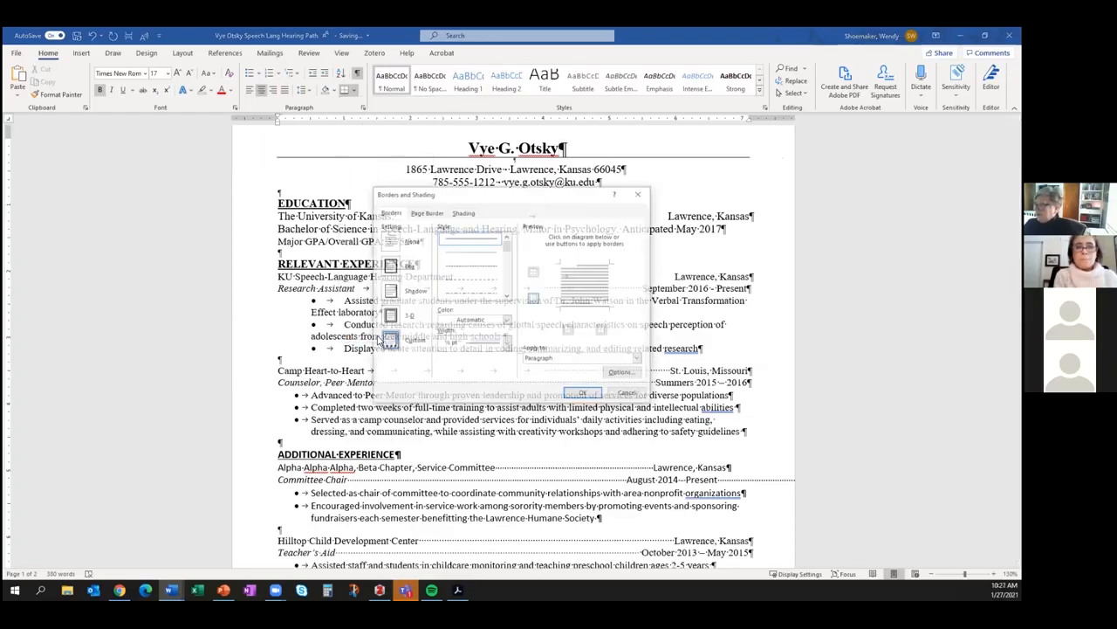
{"action": "left_click", "coordinate": [454, 349]}
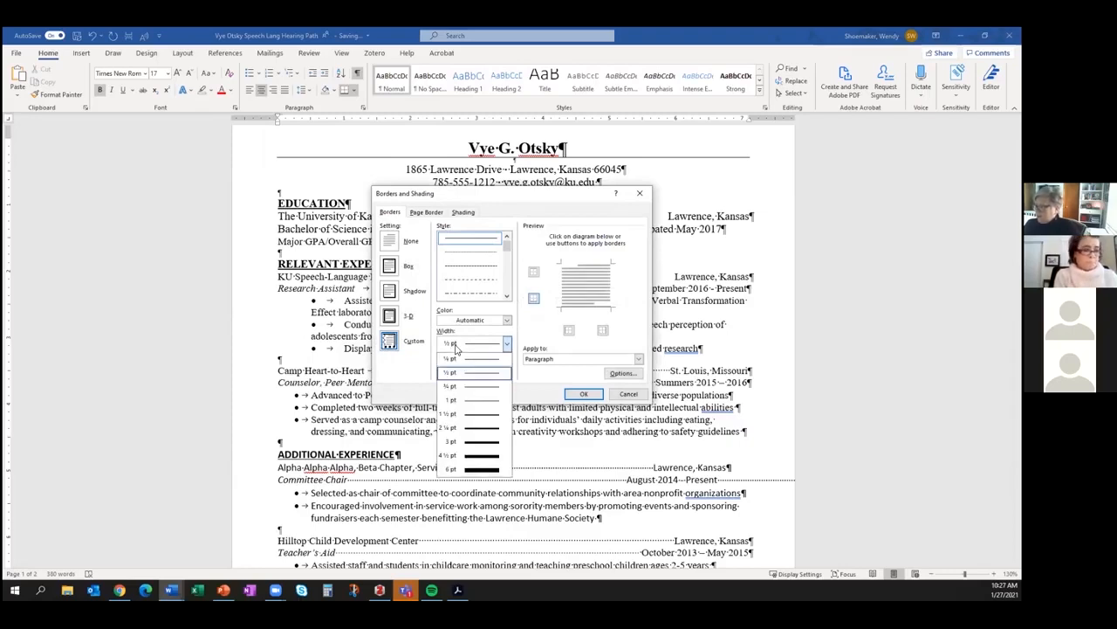
{"action": "left_click", "coordinate": [455, 405]}
{"action": "left_click", "coordinate": [585, 394]}
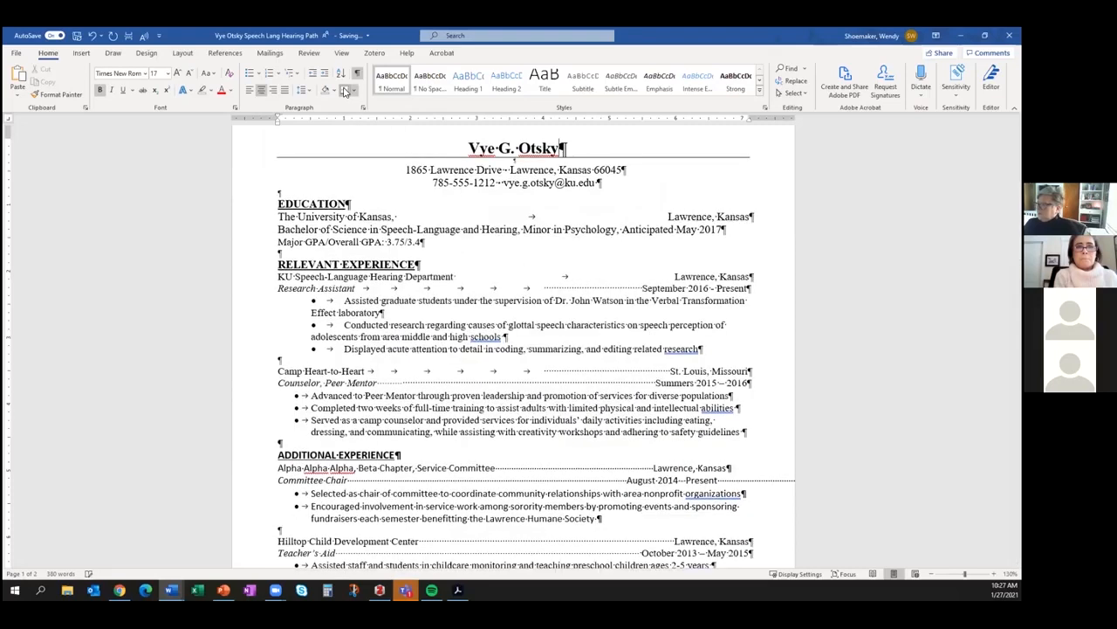
- Thicken the name heading's bottom border to 4 ½ pt
{"action": "left_click", "coordinate": [352, 91]}
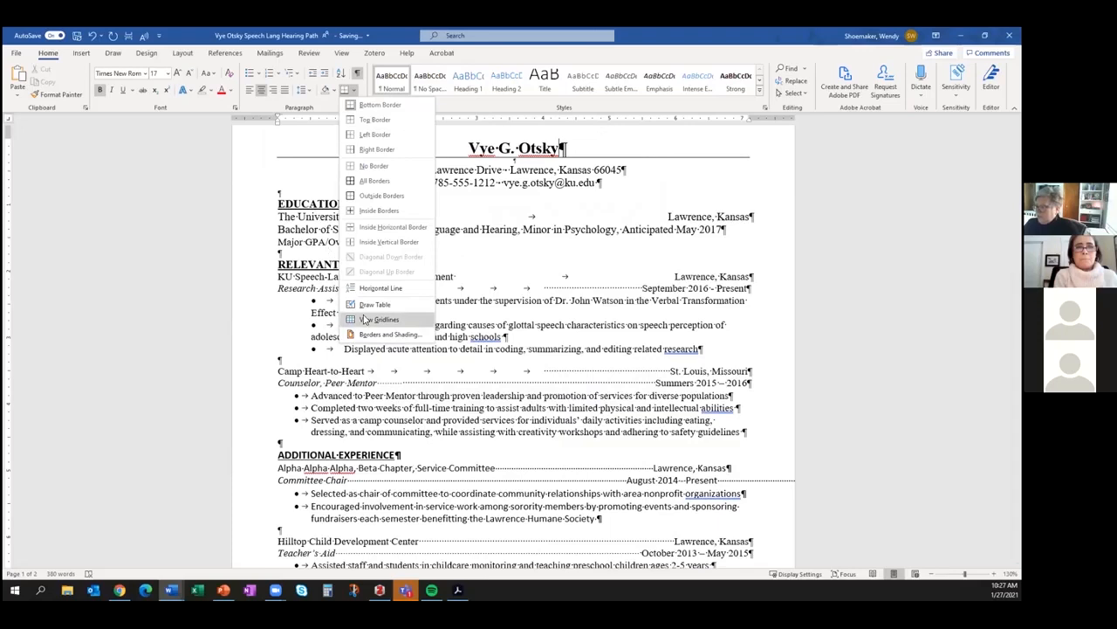
{"action": "left_click", "coordinate": [383, 338]}
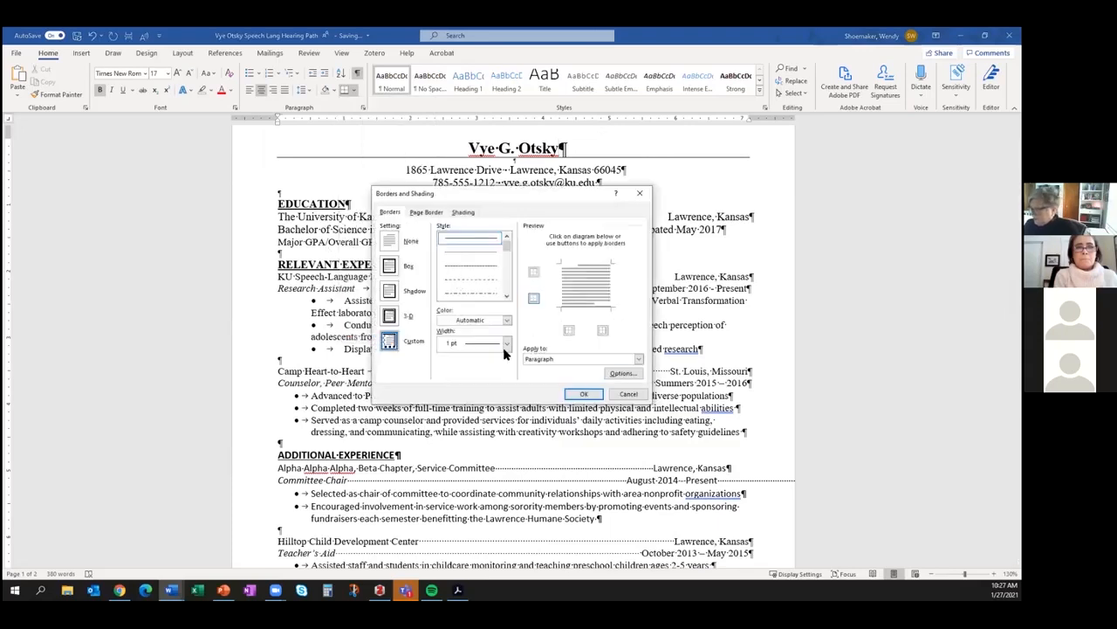
{"action": "left_click", "coordinate": [507, 344]}
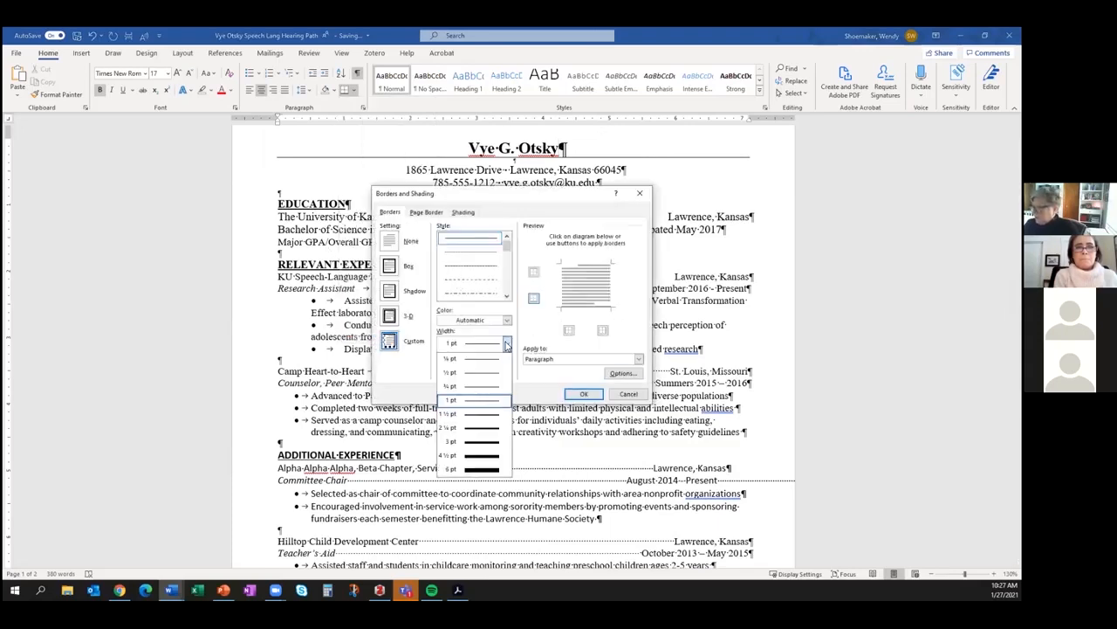
{"action": "left_click", "coordinate": [478, 457]}
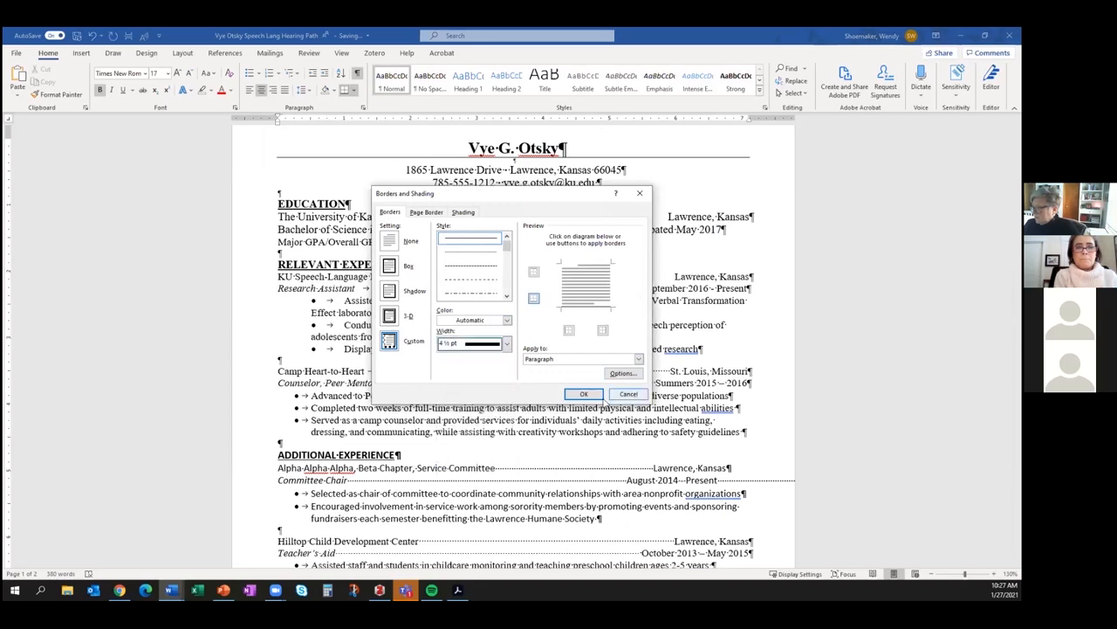
{"action": "left_click", "coordinate": [580, 396]}
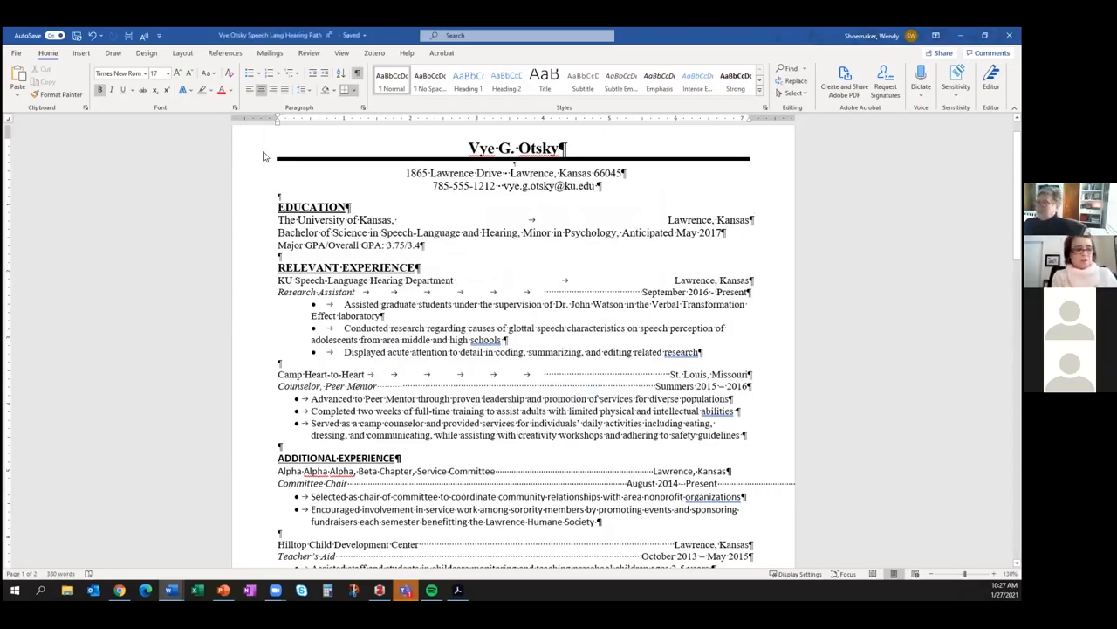
- Change the name heading's bottom border to the dash-dot line style
{"action": "left_click", "coordinate": [356, 91]}
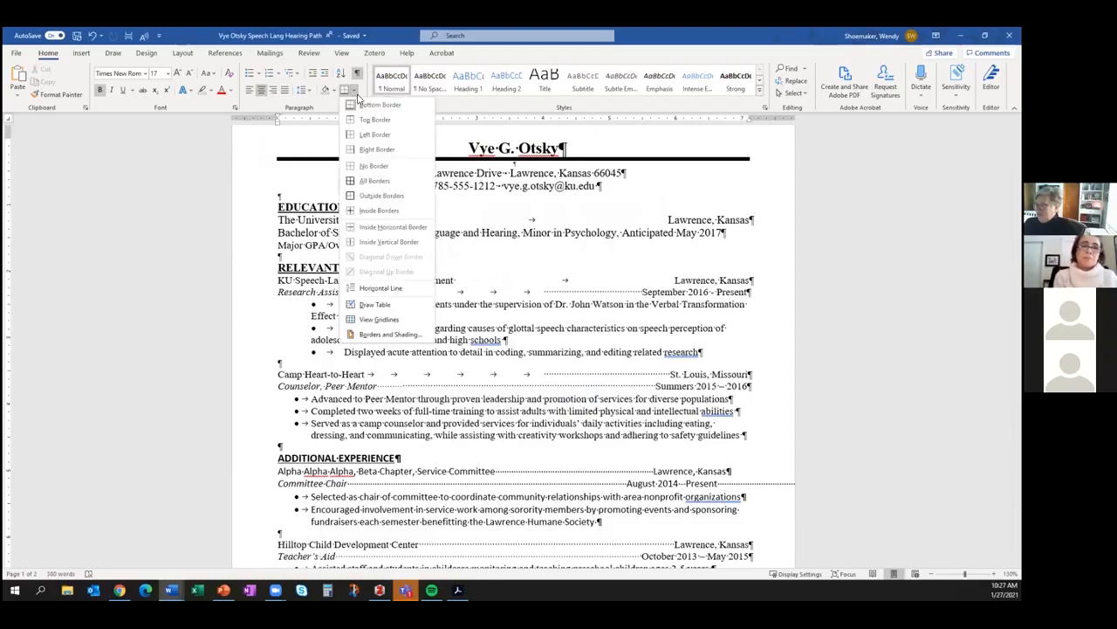
{"action": "left_click", "coordinate": [371, 337]}
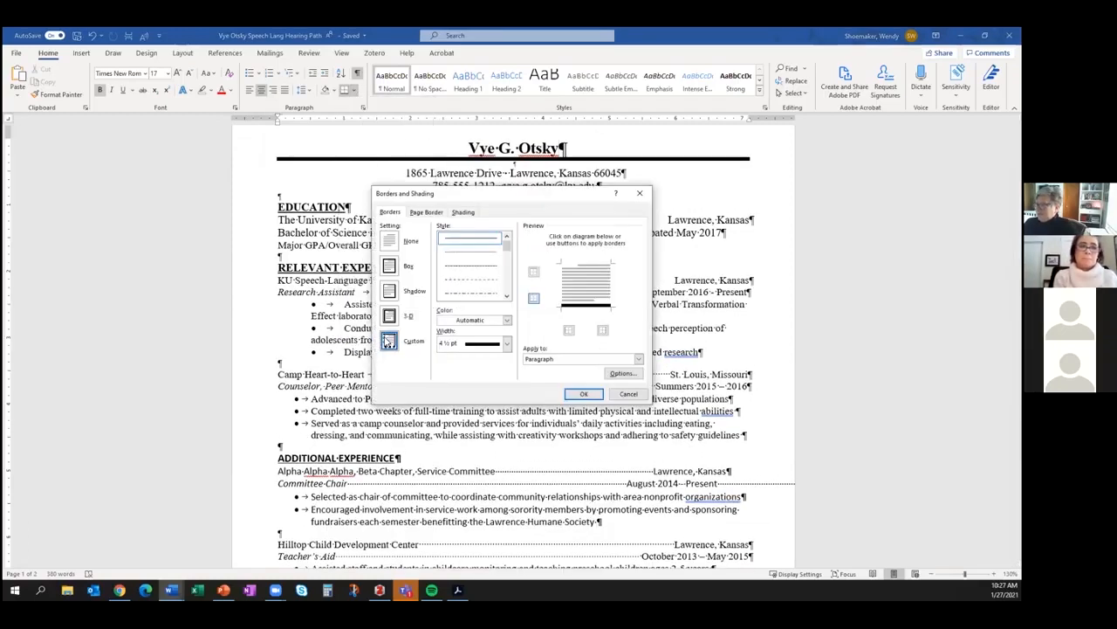
{"action": "left_click", "coordinate": [486, 295]}
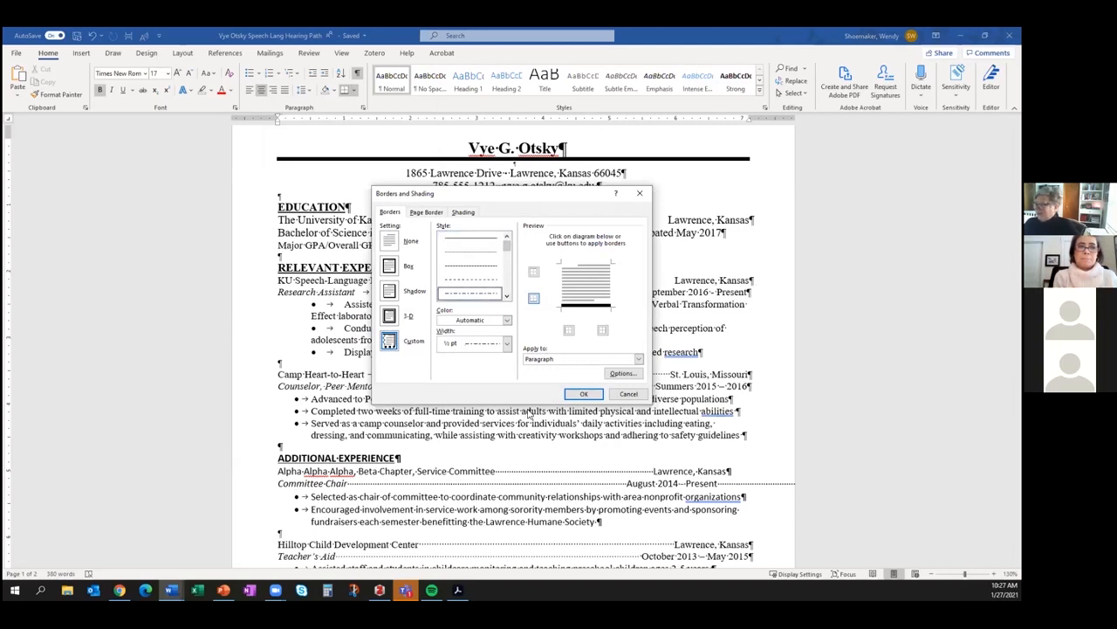
{"action": "left_click", "coordinate": [593, 393]}
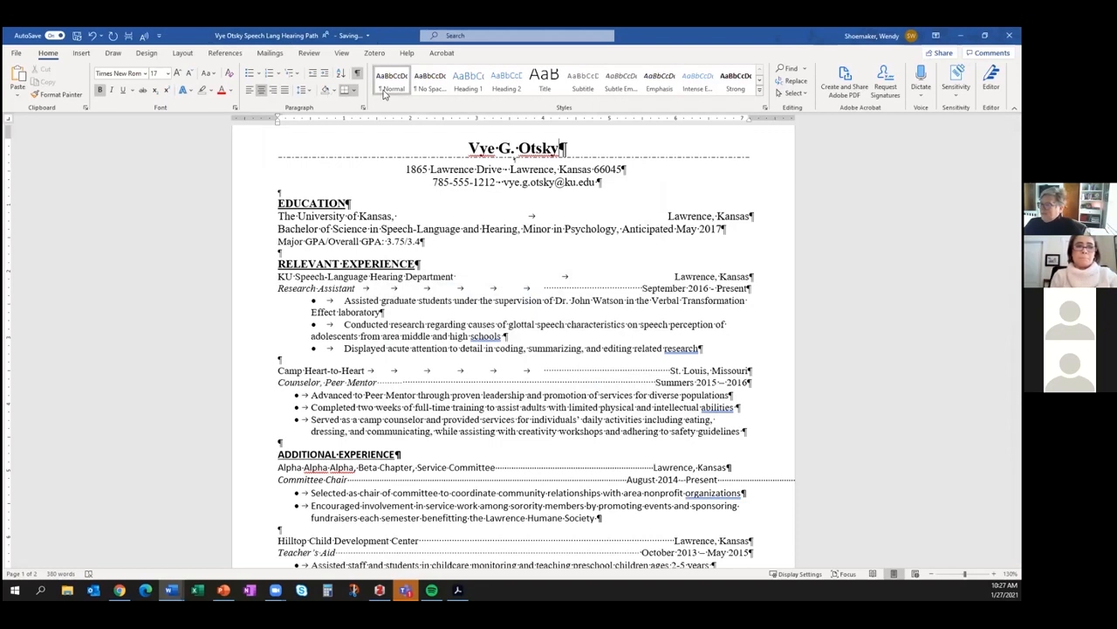
- Set the width of the name heading's dash-dot bottom border to 1 ½ pt
{"action": "left_click", "coordinate": [353, 90]}
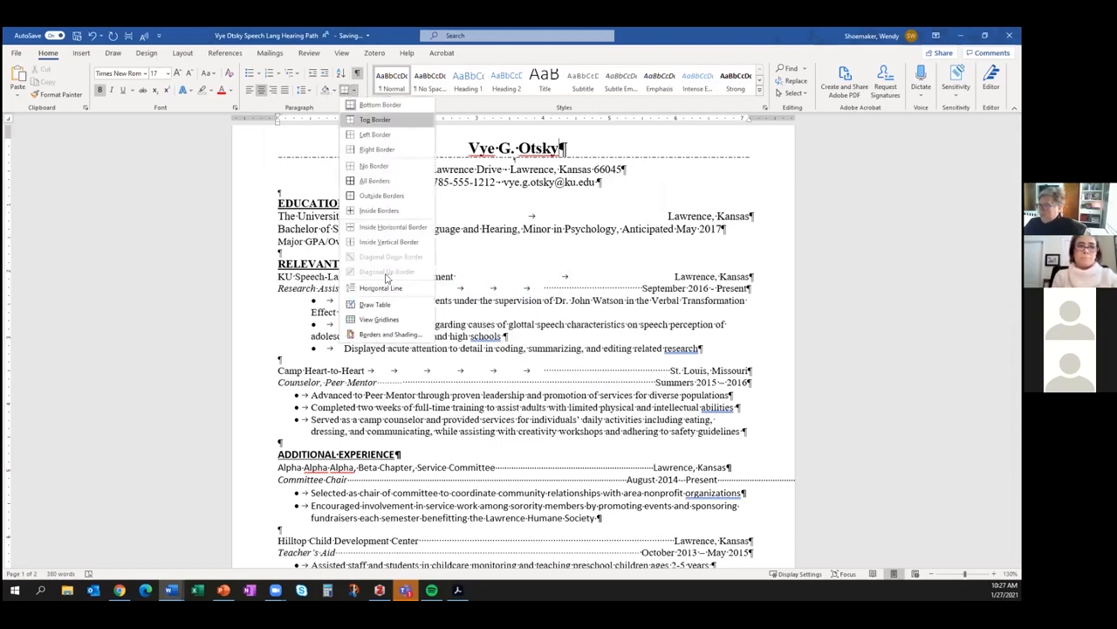
{"action": "left_click", "coordinate": [384, 334]}
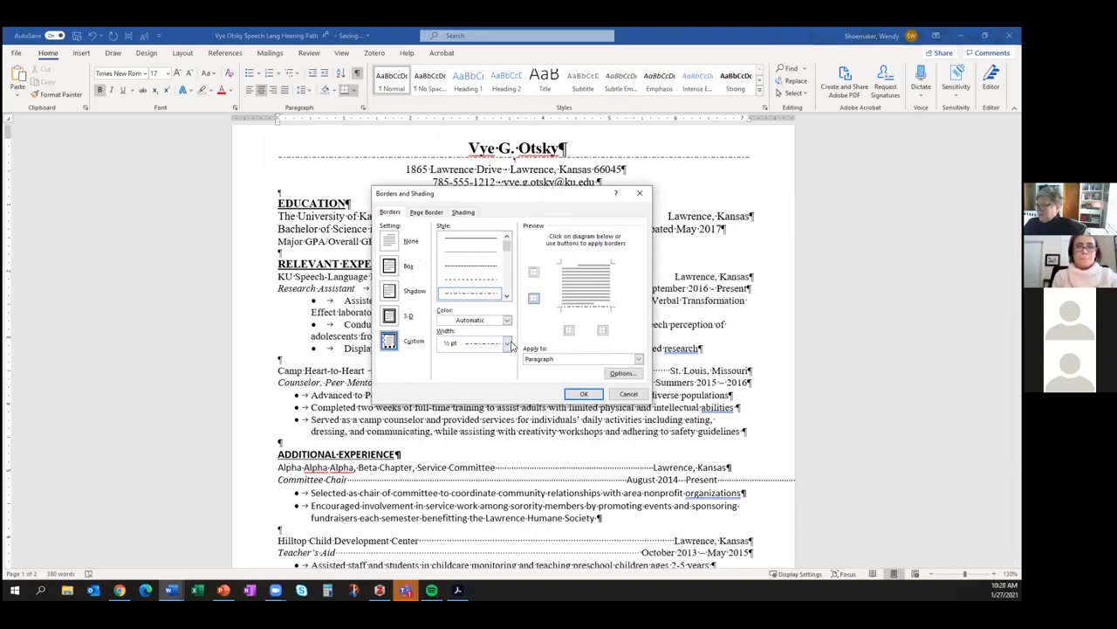
{"action": "left_click", "coordinate": [507, 344]}
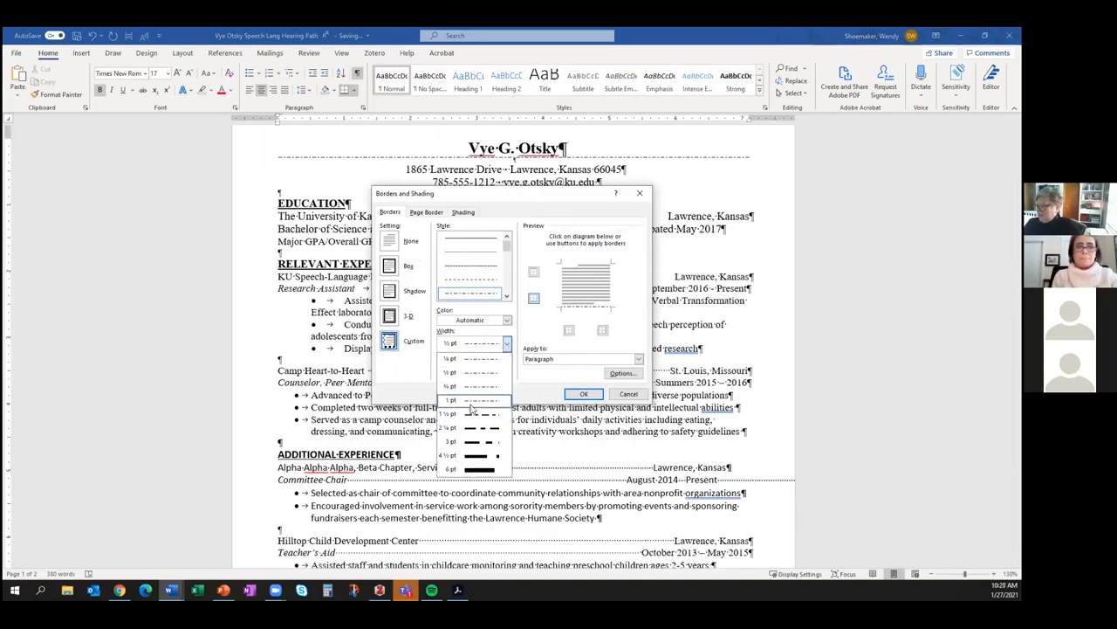
{"action": "left_click", "coordinate": [474, 416]}
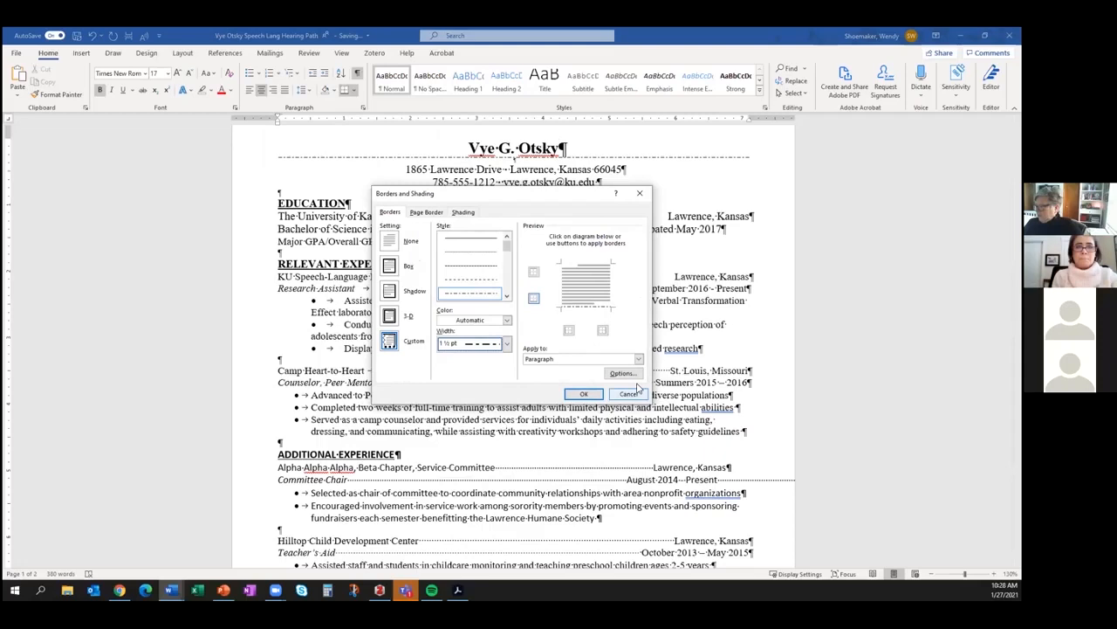
{"action": "left_click", "coordinate": [583, 394]}
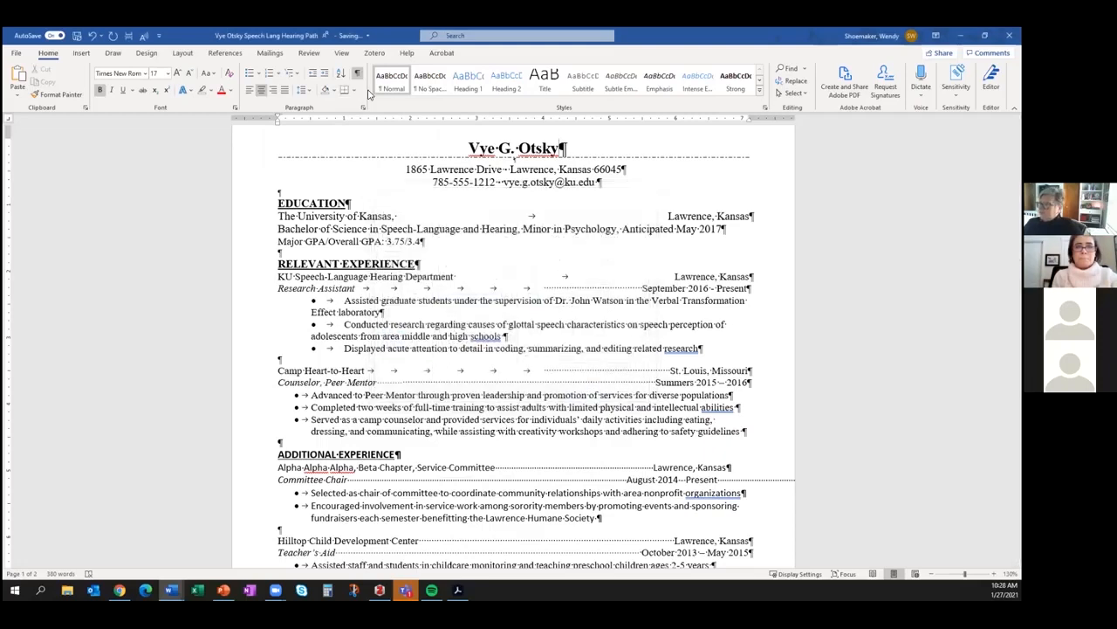
{"action": "left_click", "coordinate": [345, 94]}
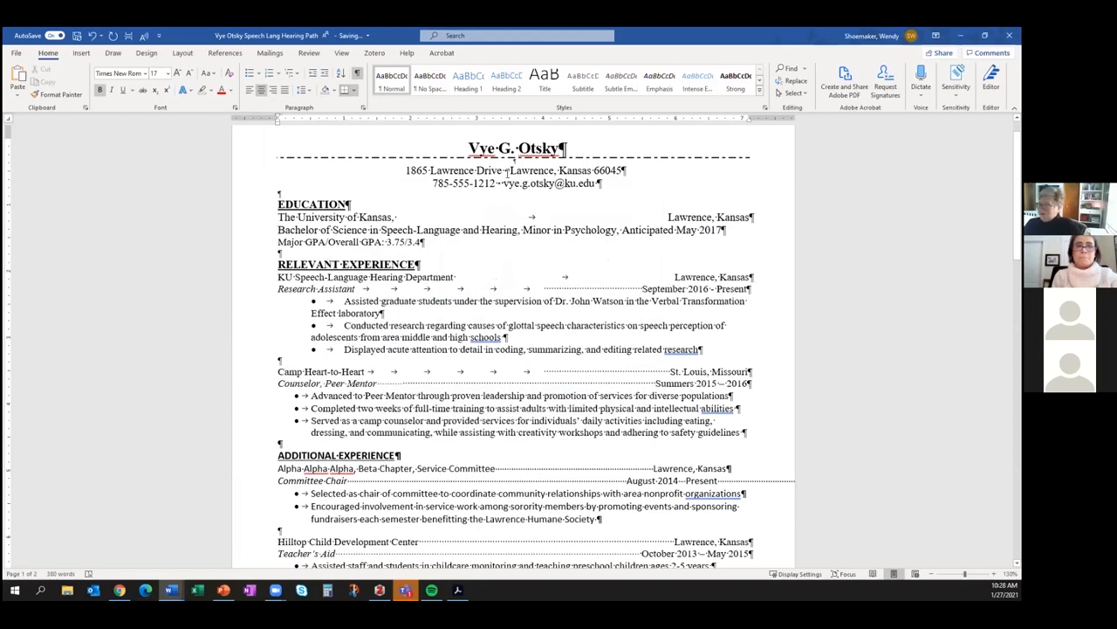
- Recolor the name heading's bottom border with a dark blue theme color
{"action": "left_click", "coordinate": [354, 92]}
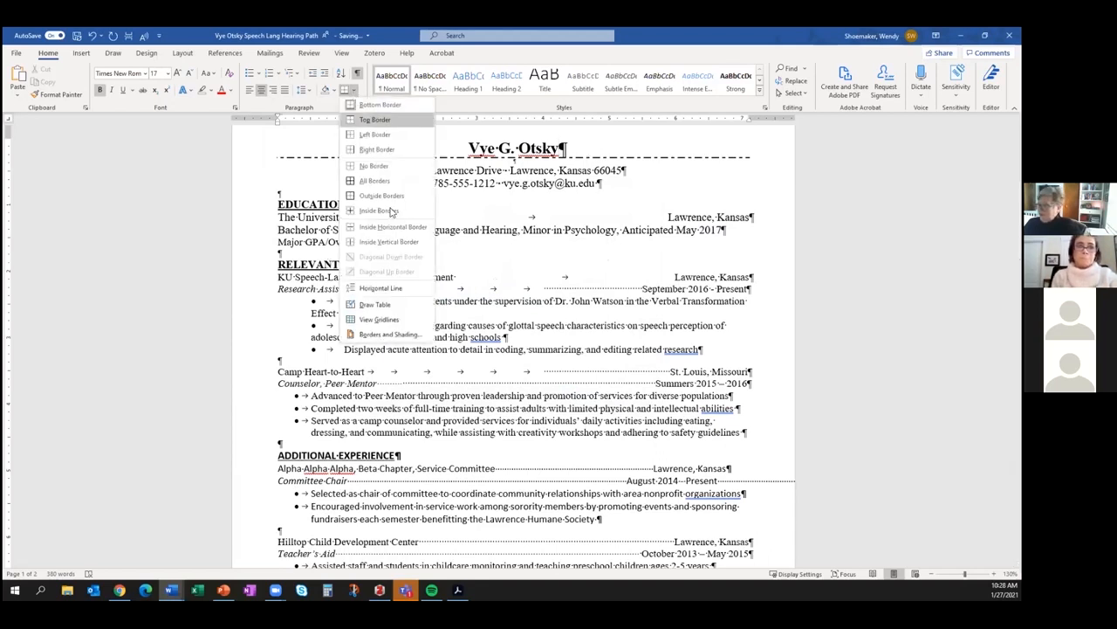
{"action": "left_click", "coordinate": [384, 335]}
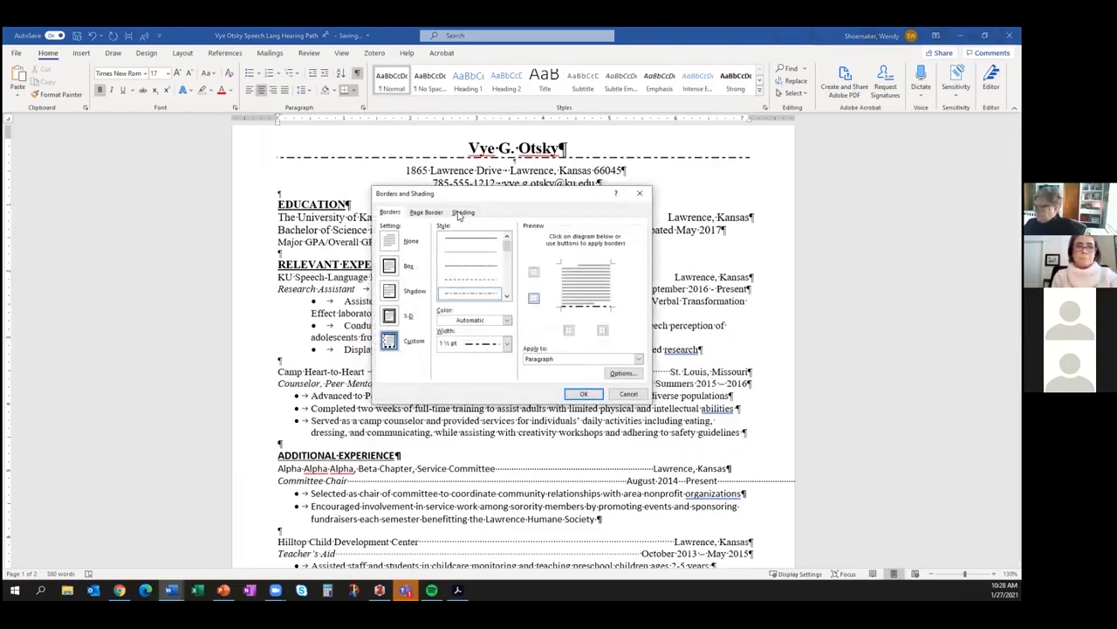
{"action": "left_click", "coordinate": [506, 322]}
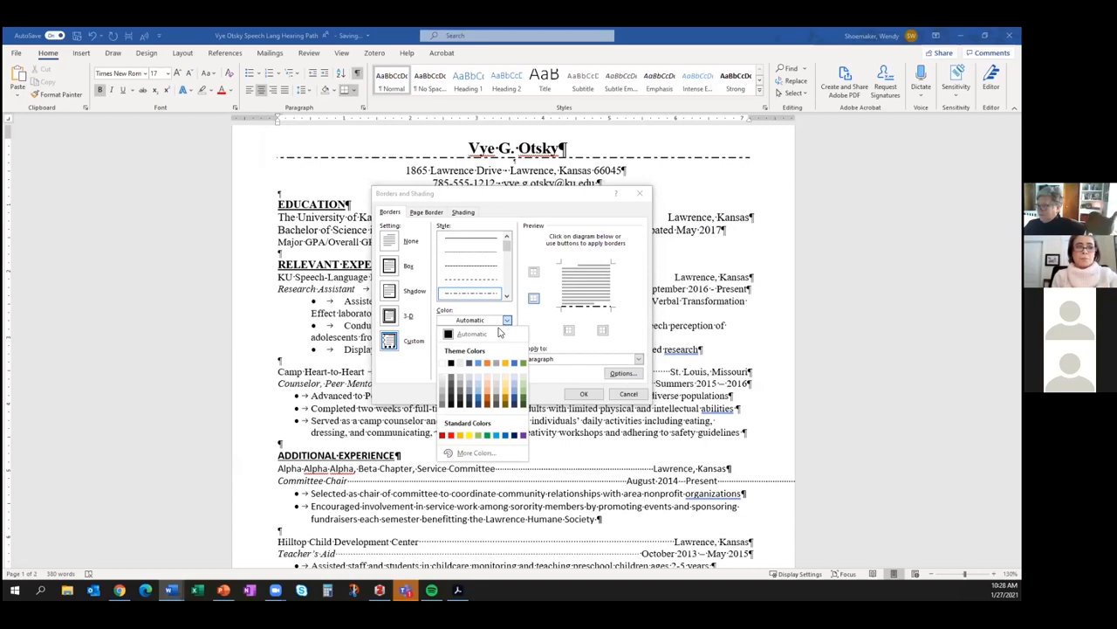
{"action": "left_click", "coordinate": [514, 400]}
{"action": "left_click", "coordinate": [584, 393]}
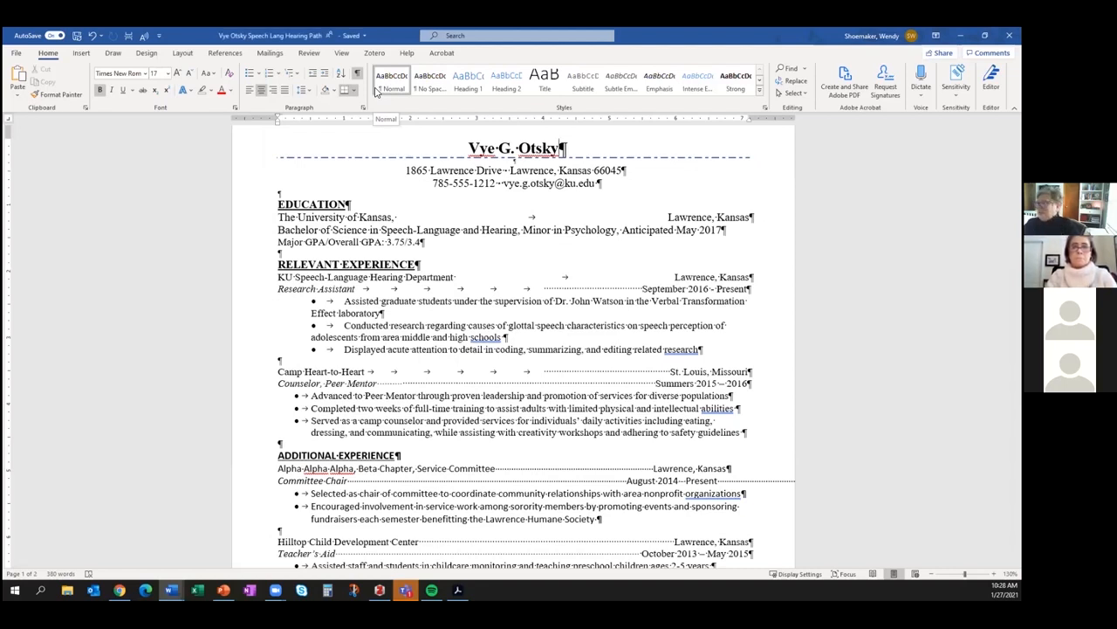
- Minimize the open document windows and switch to the Conservation resume
{"action": "left_click", "coordinate": [961, 36]}
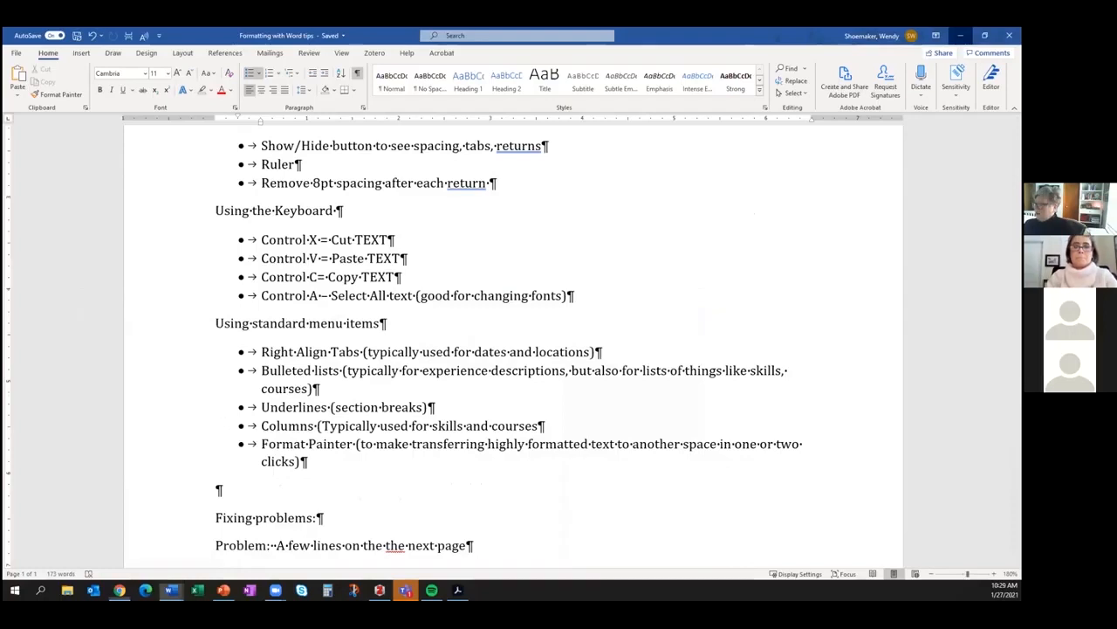
{"action": "left_click", "coordinate": [960, 36]}
{"action": "mouse_move", "coordinate": [172, 591]}
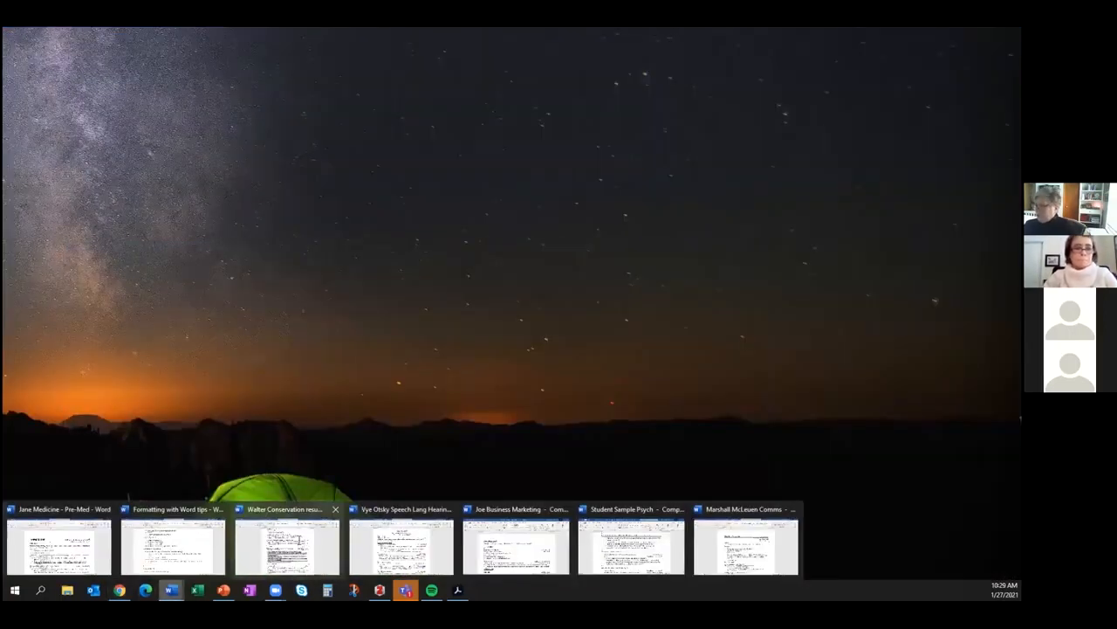
{"action": "left_click", "coordinate": [287, 545]}
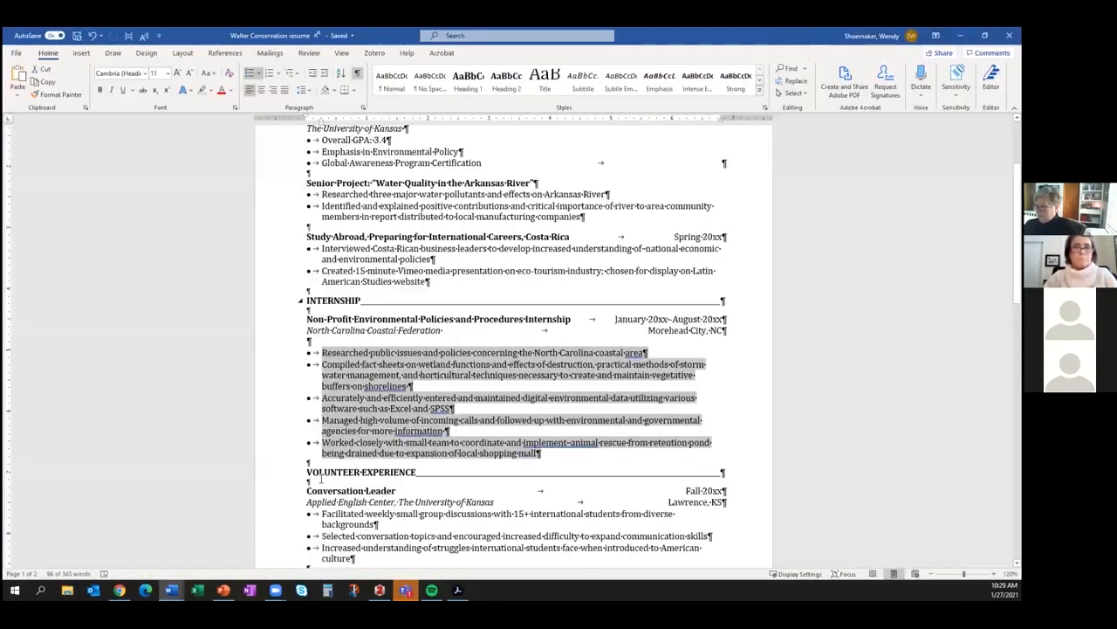
- Hide the formatting marks in the Conservation resume
{"action": "scroll", "coordinate": [325, 480], "scroll_direction": "down", "scroll_amount": 3}
{"action": "scroll", "coordinate": [362, 472], "scroll_direction": "up", "scroll_amount": 3}
{"action": "scroll", "coordinate": [353, 311], "scroll_direction": "up", "scroll_amount": 3}
{"action": "scroll", "coordinate": [394, 383], "scroll_direction": "down", "scroll_amount": 2}
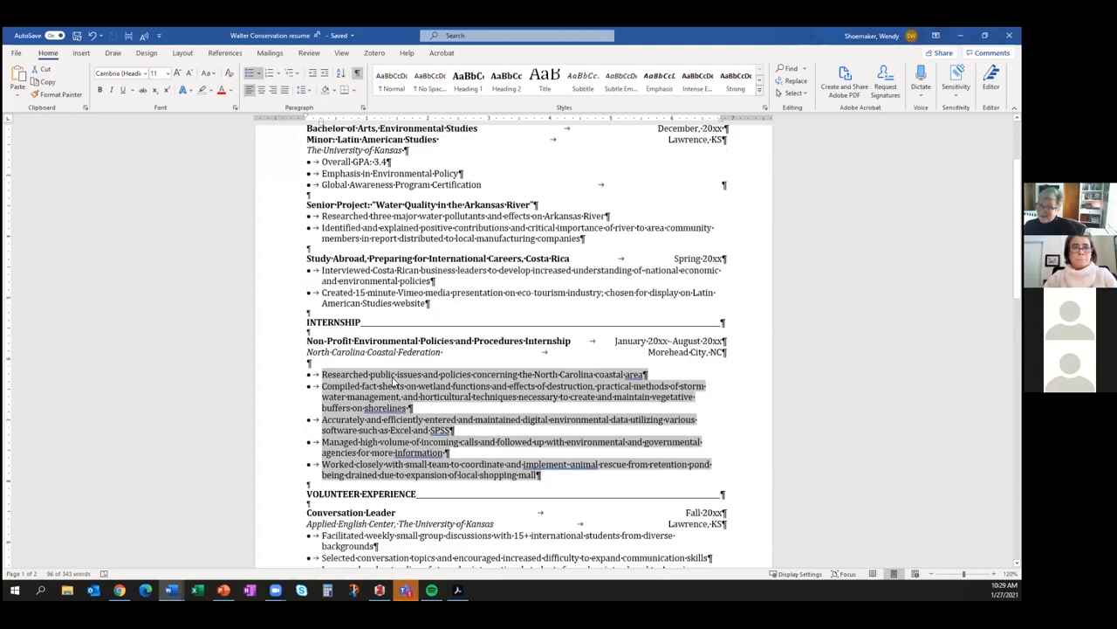
{"action": "scroll", "coordinate": [394, 382], "scroll_direction": "down", "scroll_amount": 2}
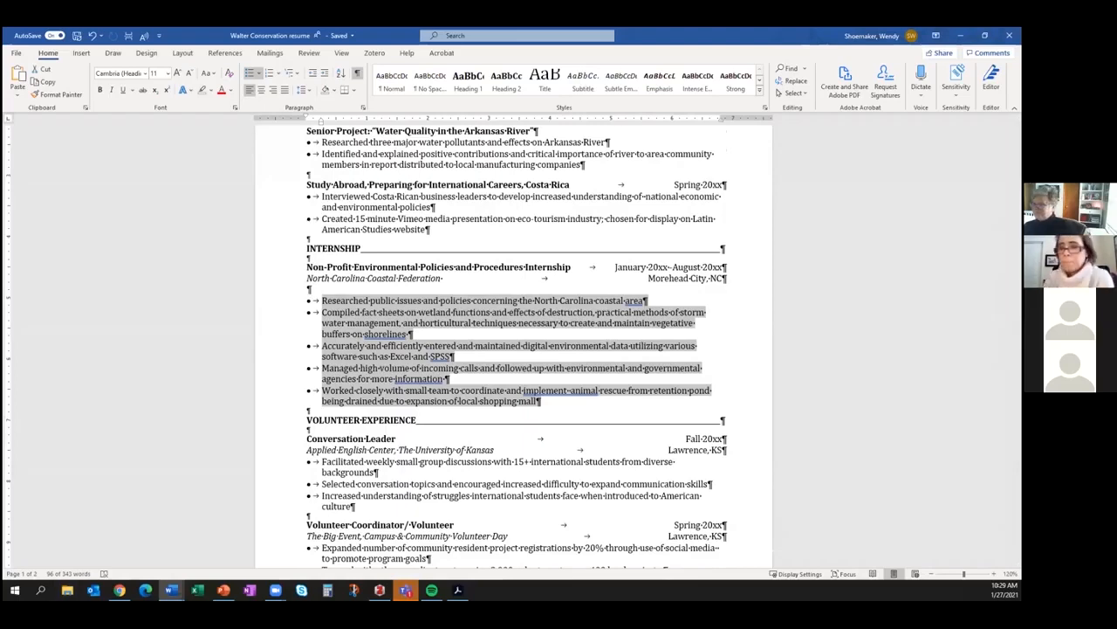
{"action": "left_click", "coordinate": [358, 76]}
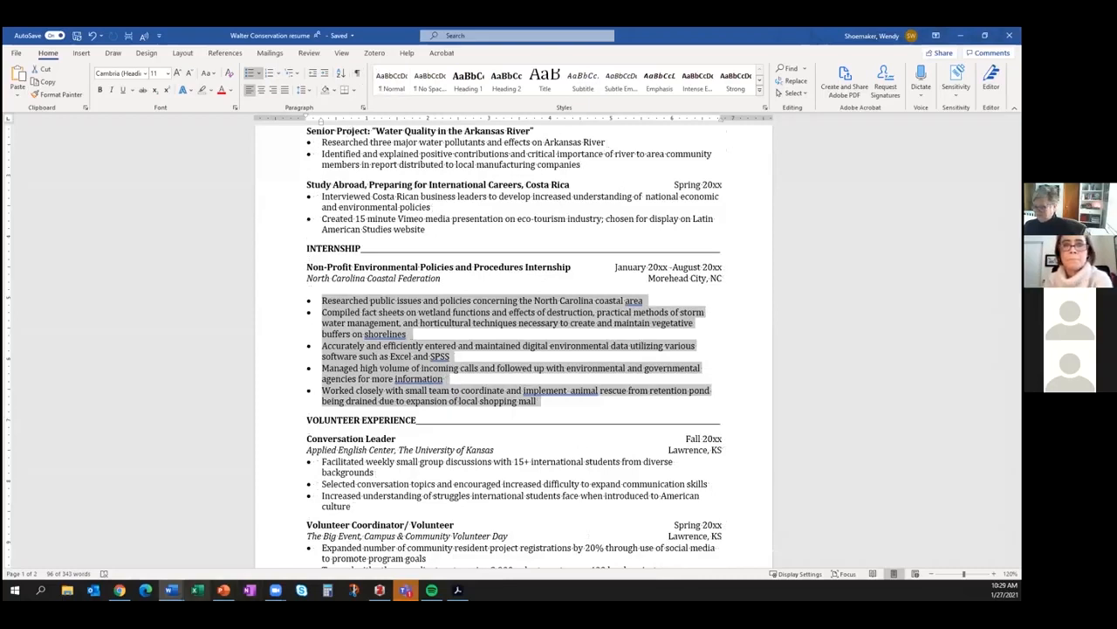
{"action": "left_click", "coordinate": [172, 590]}
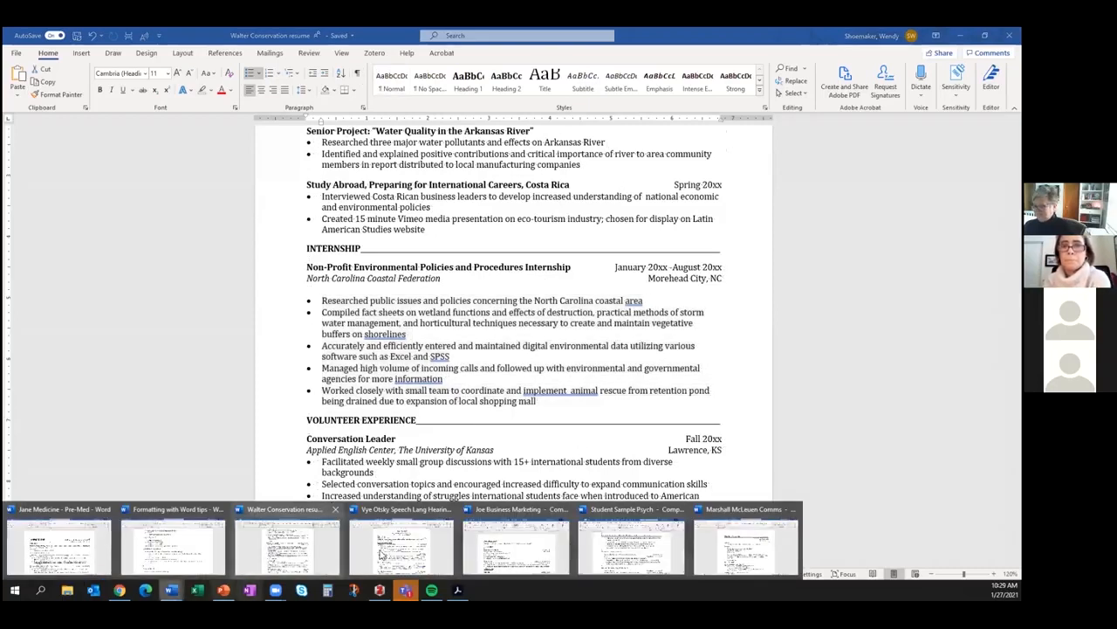
{"action": "left_click", "coordinate": [282, 563]}
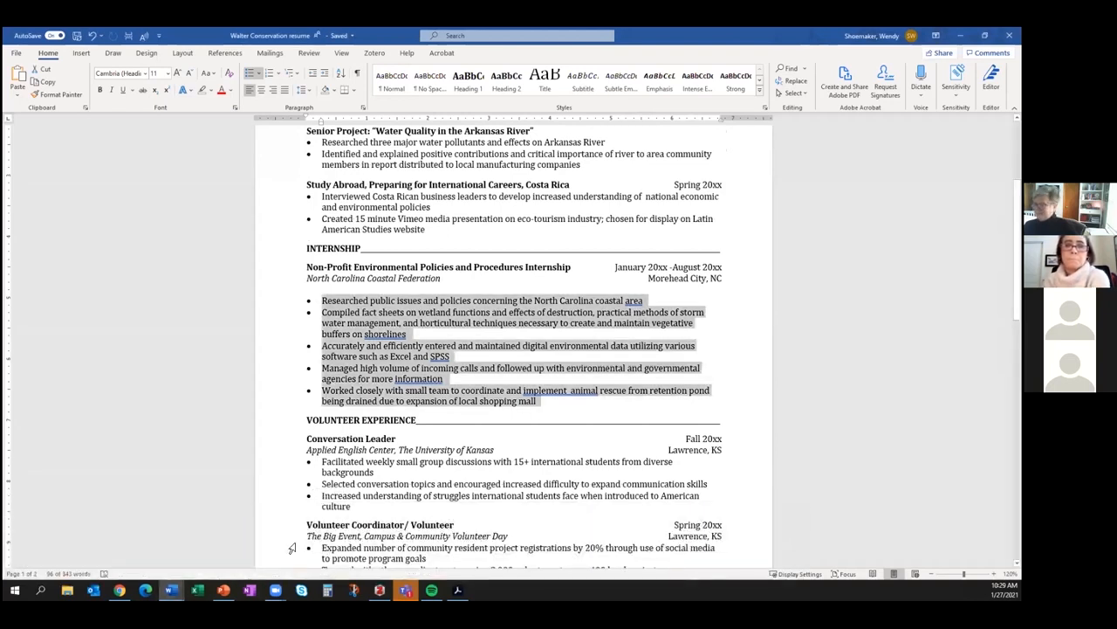
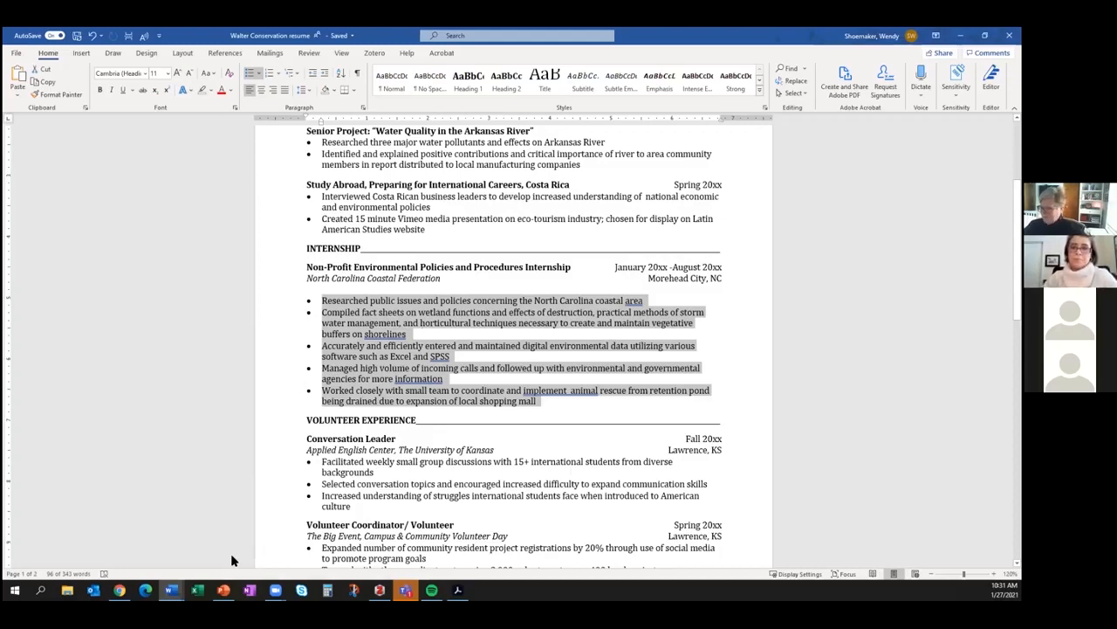
- Switch to the Formatting with Word tips document, display the page layout commands and review the list of standard menu items
{"action": "left_click", "coordinate": [171, 590]}
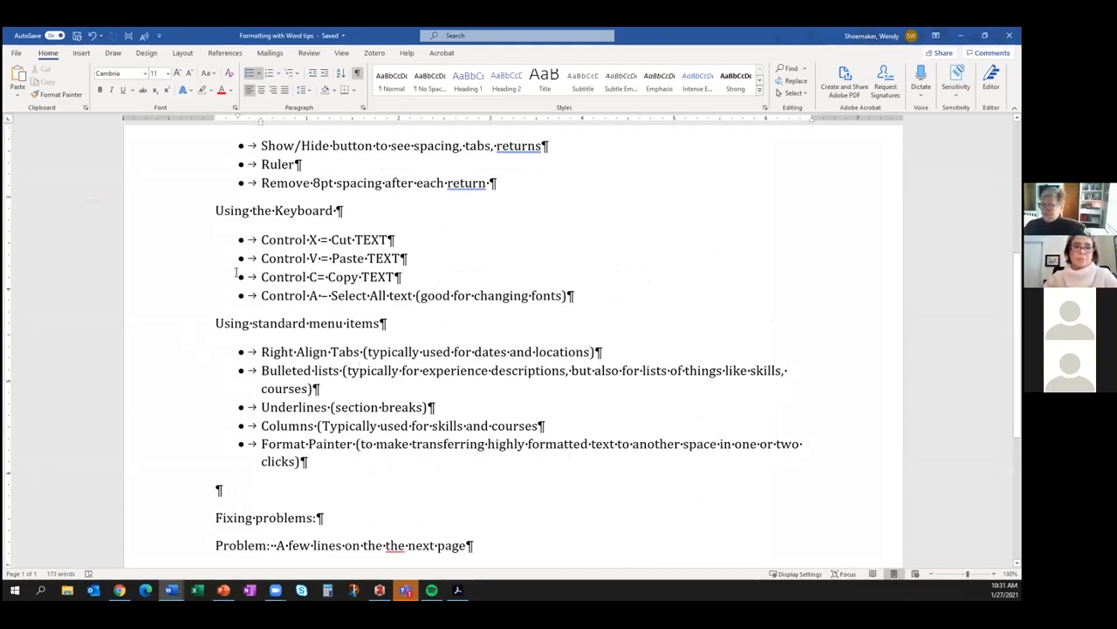
{"action": "left_click", "coordinate": [82, 53]}
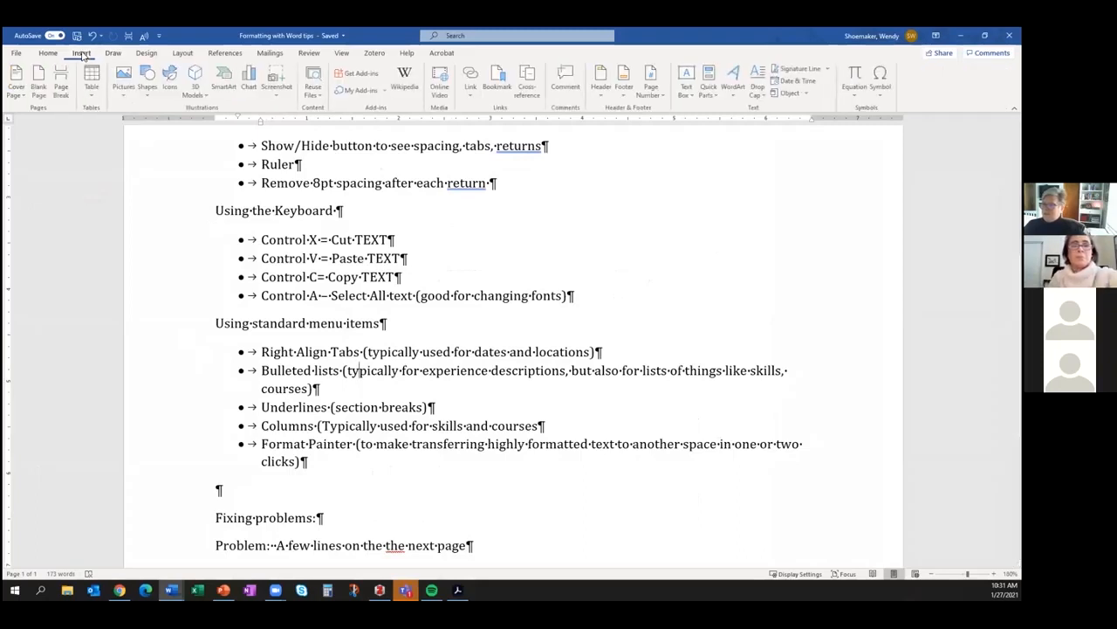
{"action": "left_click", "coordinate": [182, 53]}
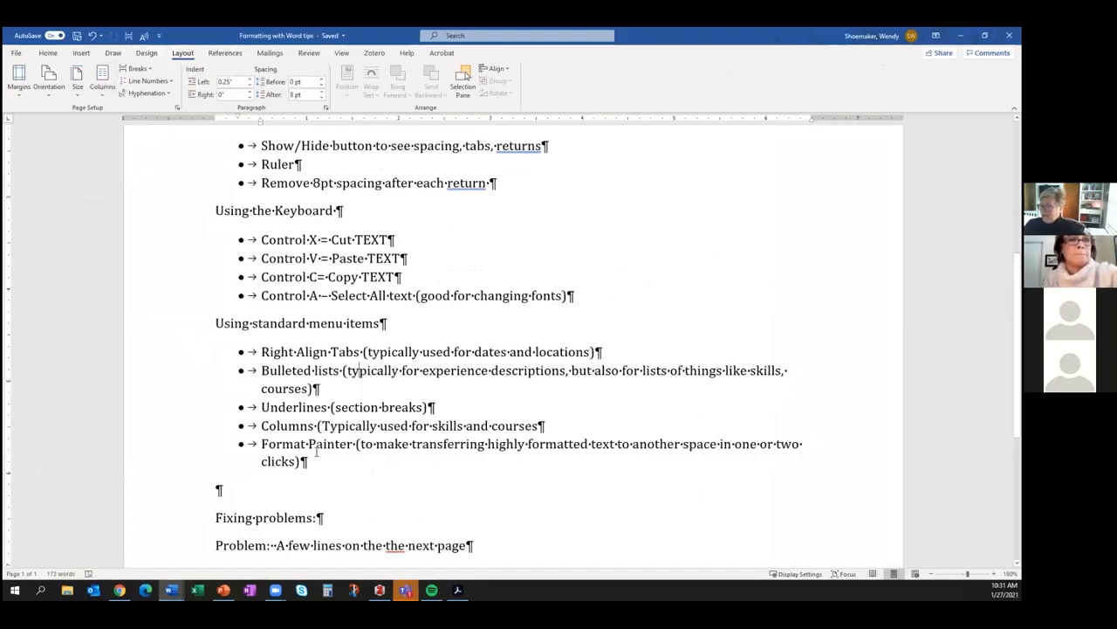
{"action": "scroll", "coordinate": [316, 451], "scroll_direction": "down", "scroll_amount": 2}
{"action": "scroll", "coordinate": [306, 428], "scroll_direction": "up", "scroll_amount": 2}
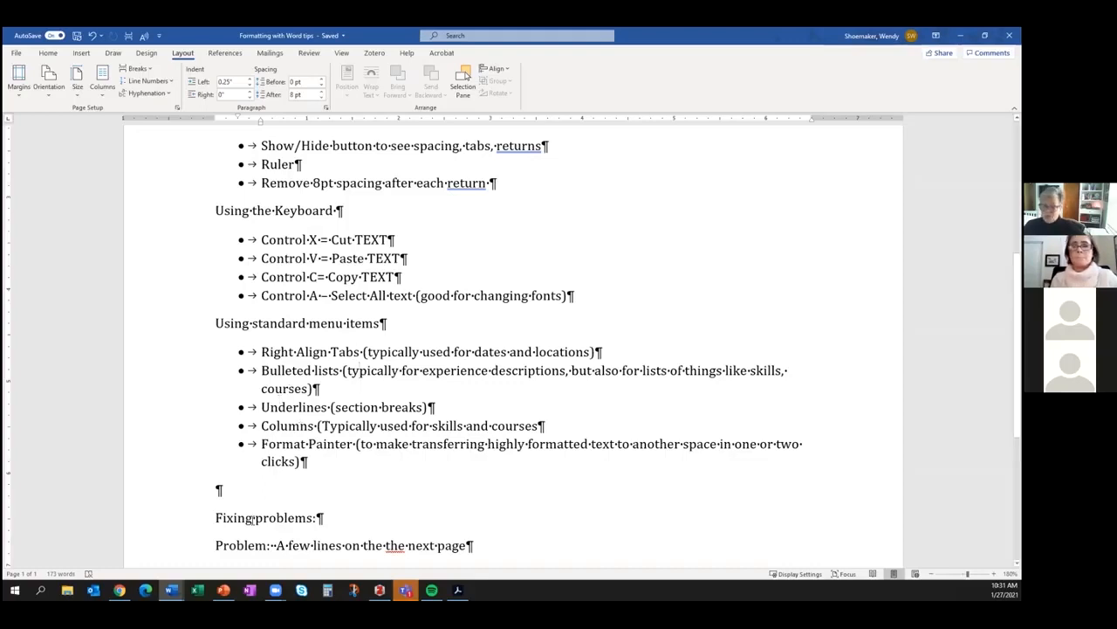
- Switch to the Student Sample Psych resume, bring its window into view and maximize it
{"action": "mouse_move", "coordinate": [172, 590]}
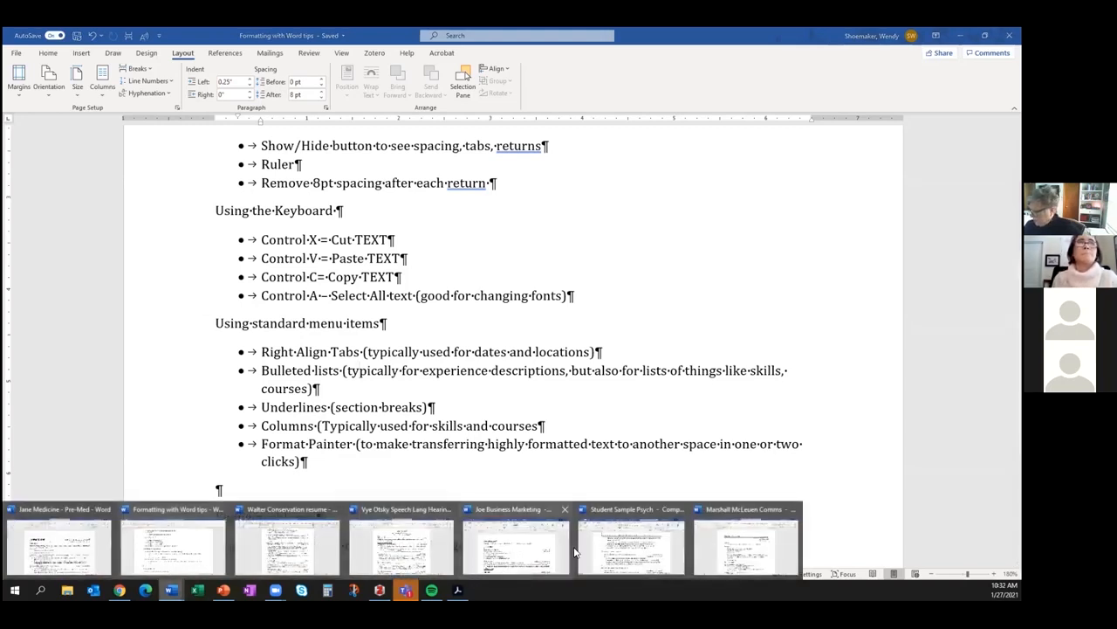
{"action": "left_click", "coordinate": [503, 572]}
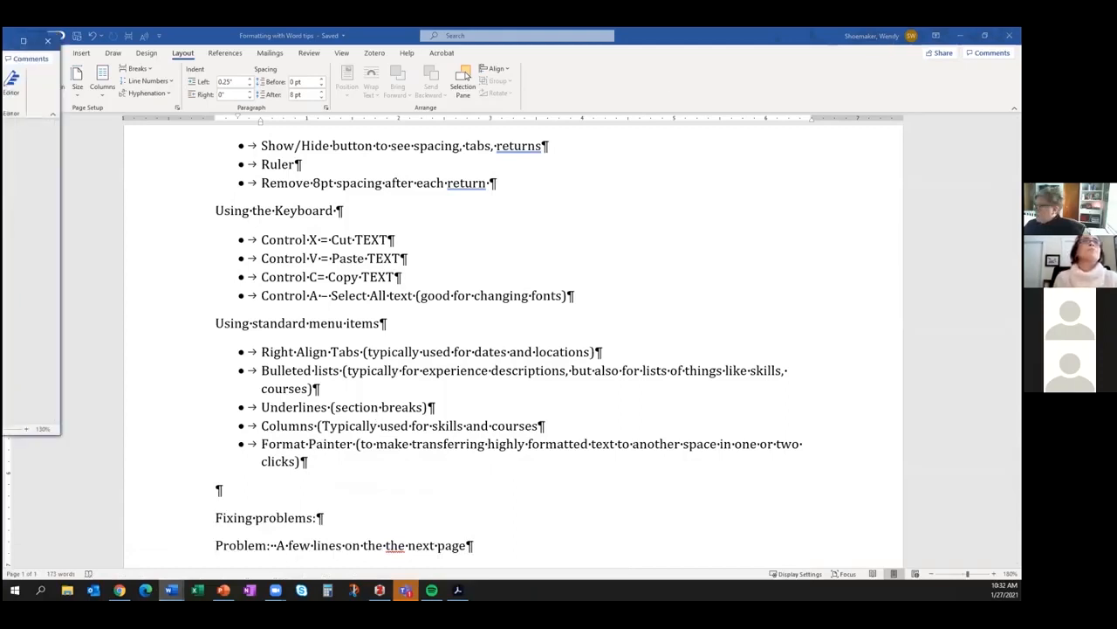
{"action": "left_click_drag", "start_coordinate": [9, 41], "coordinate": [670, 92]}
{"action": "left_click", "coordinate": [958, 96]}
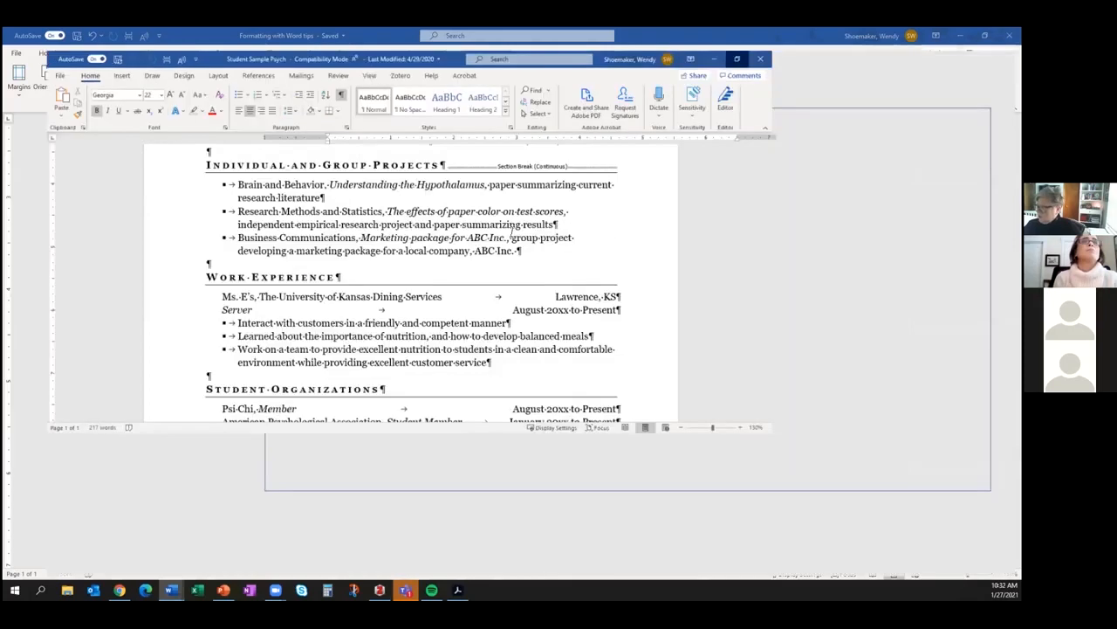
- Increase the font size of the Skills section, including its heading and both tabbed lines, to 12
{"action": "scroll", "coordinate": [429, 286], "scroll_direction": "down", "scroll_amount": 1}
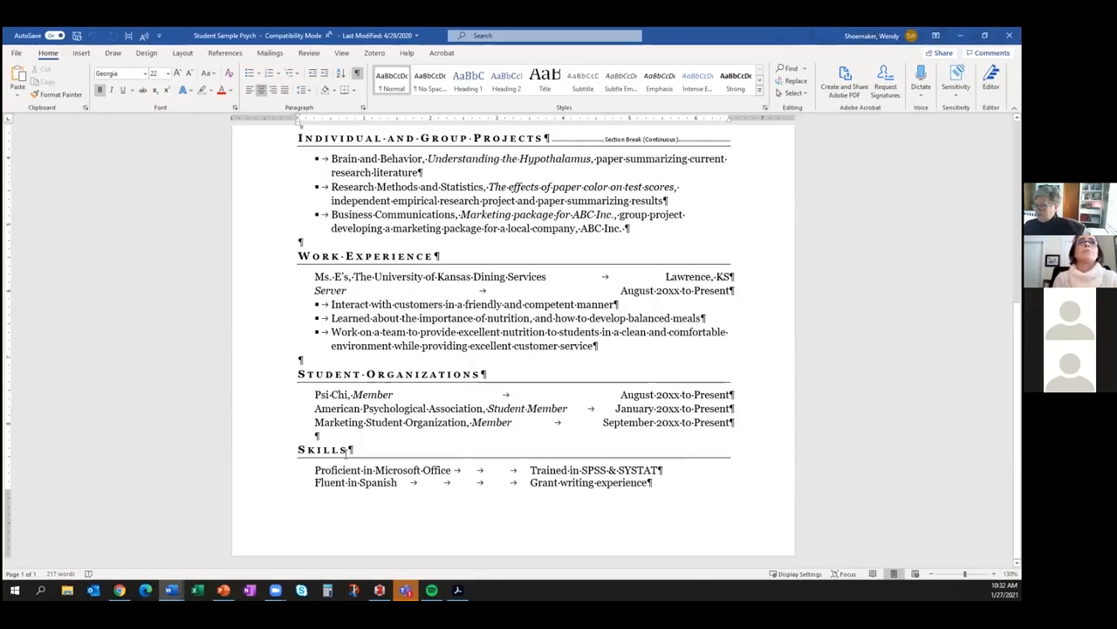
{"action": "left_click", "coordinate": [529, 471]}
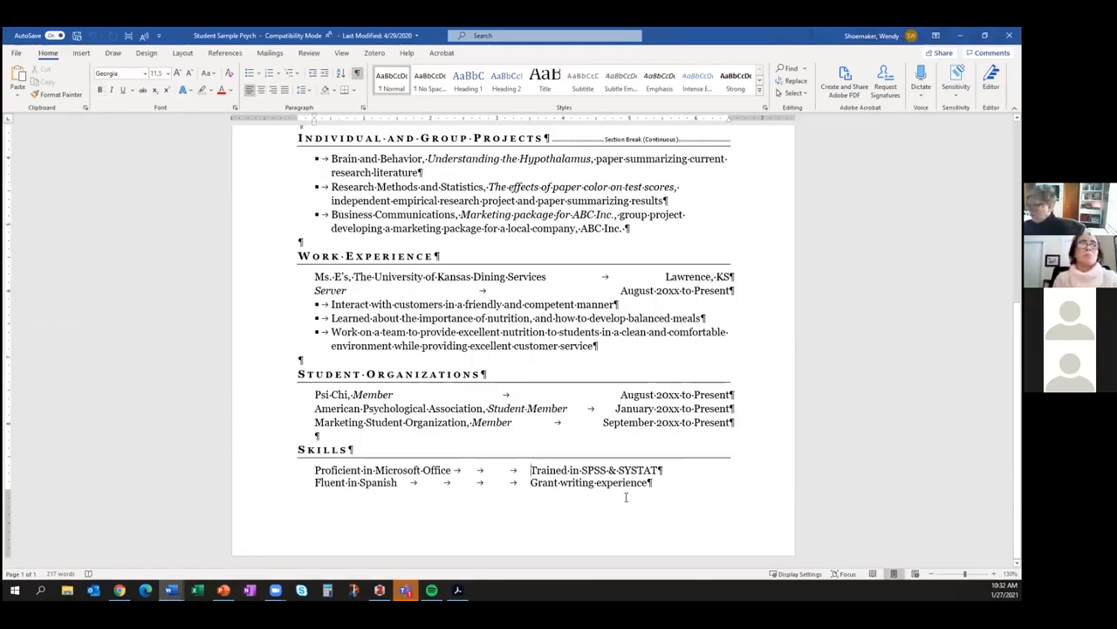
{"action": "left_click_drag", "start_coordinate": [291, 479], "coordinate": [250, 449]}
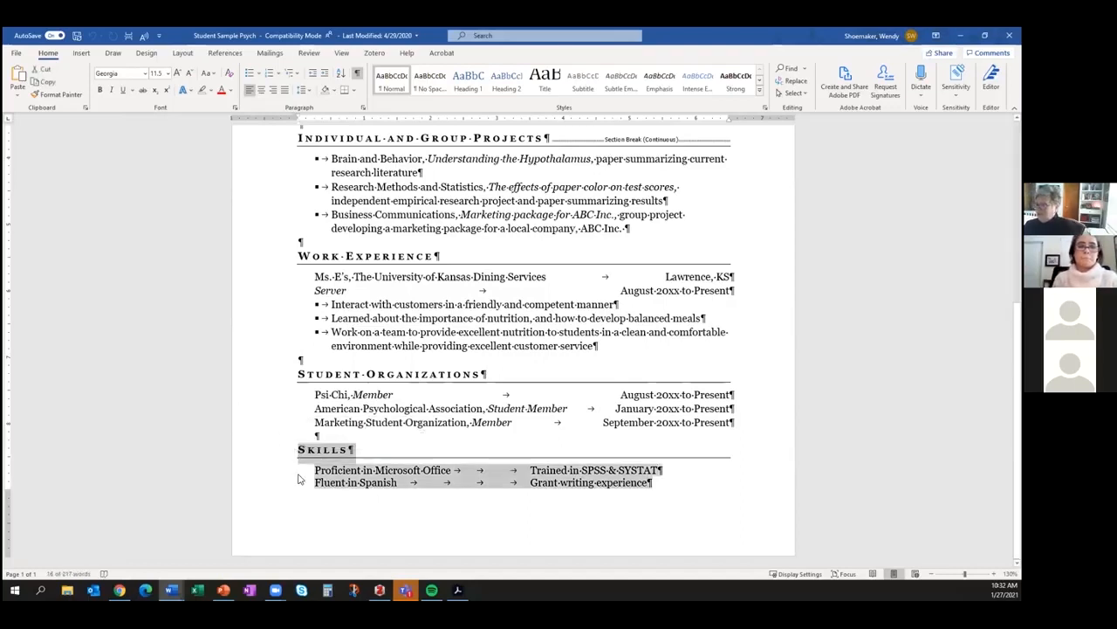
{"action": "left_click", "coordinate": [359, 482]}
{"action": "left_click_drag", "start_coordinate": [653, 485], "coordinate": [288, 461]}
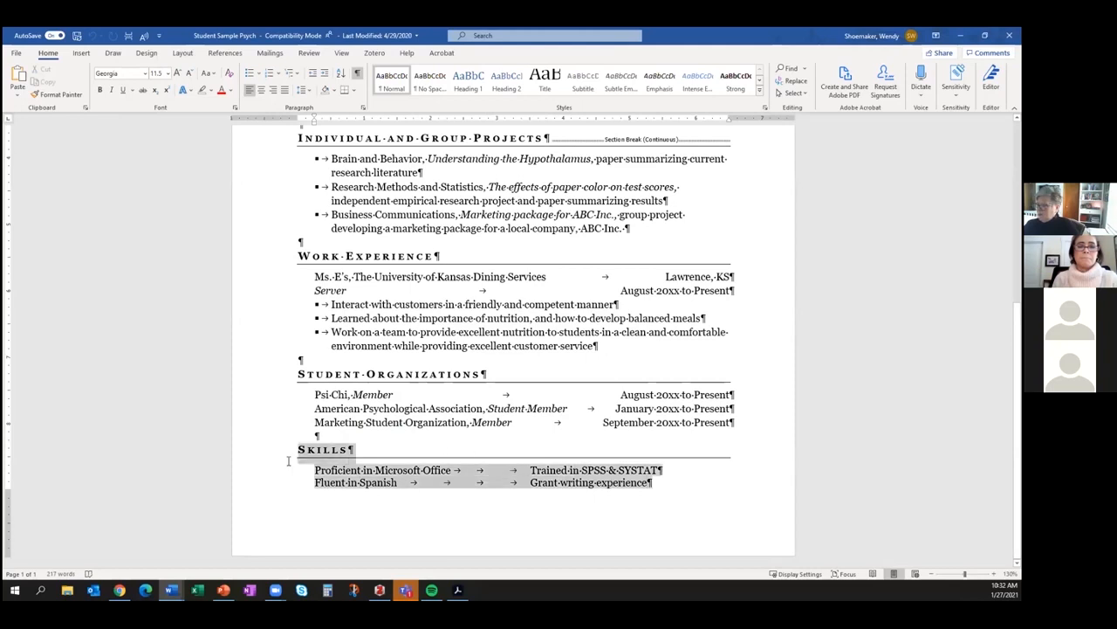
{"action": "left_click", "coordinate": [177, 73]}
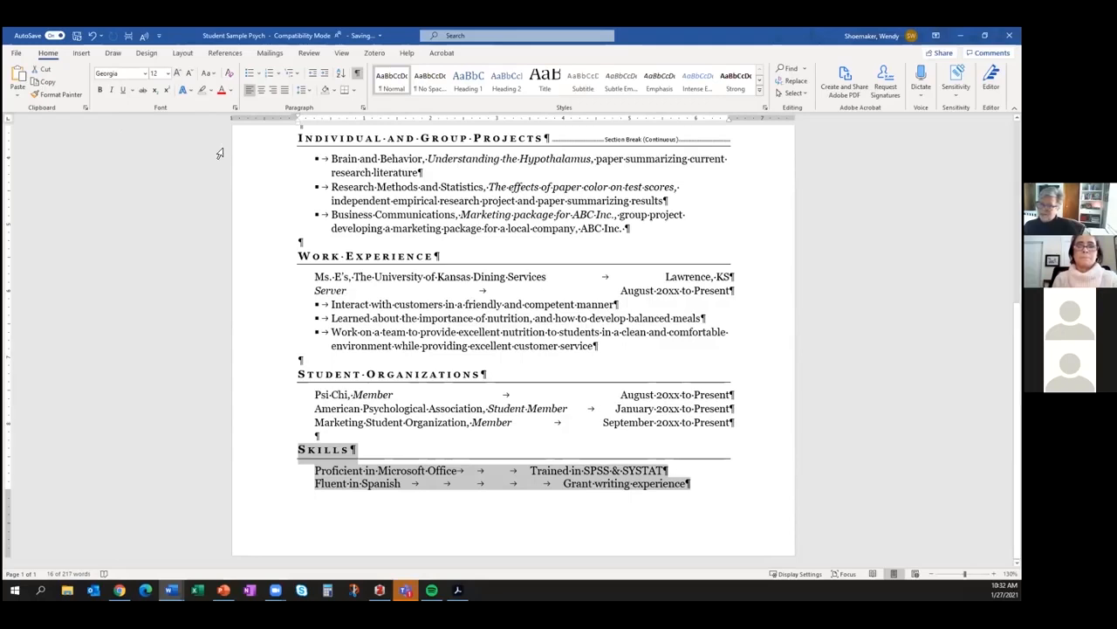
- Remove the tabs after Proficient in Microsoft Office and put Trained in SPSS & SYSTAT on its own line
{"action": "left_click", "coordinate": [534, 471]}
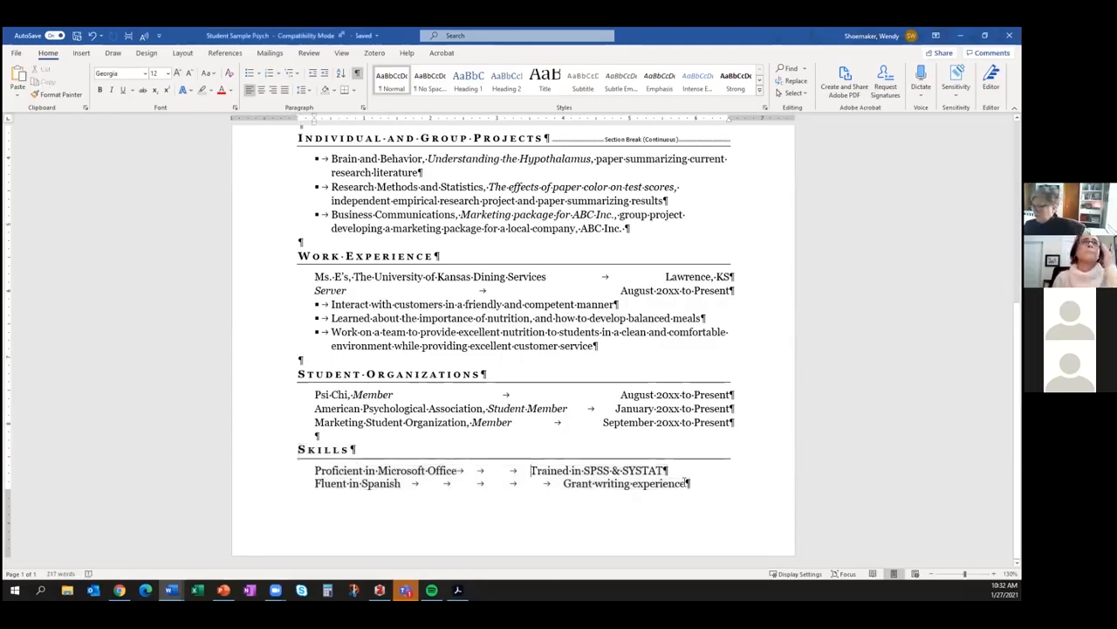
{"action": "key", "text": "BackSpace"}
{"action": "key", "text": "BackSpace"}
{"action": "key", "text": "BackSpace"}
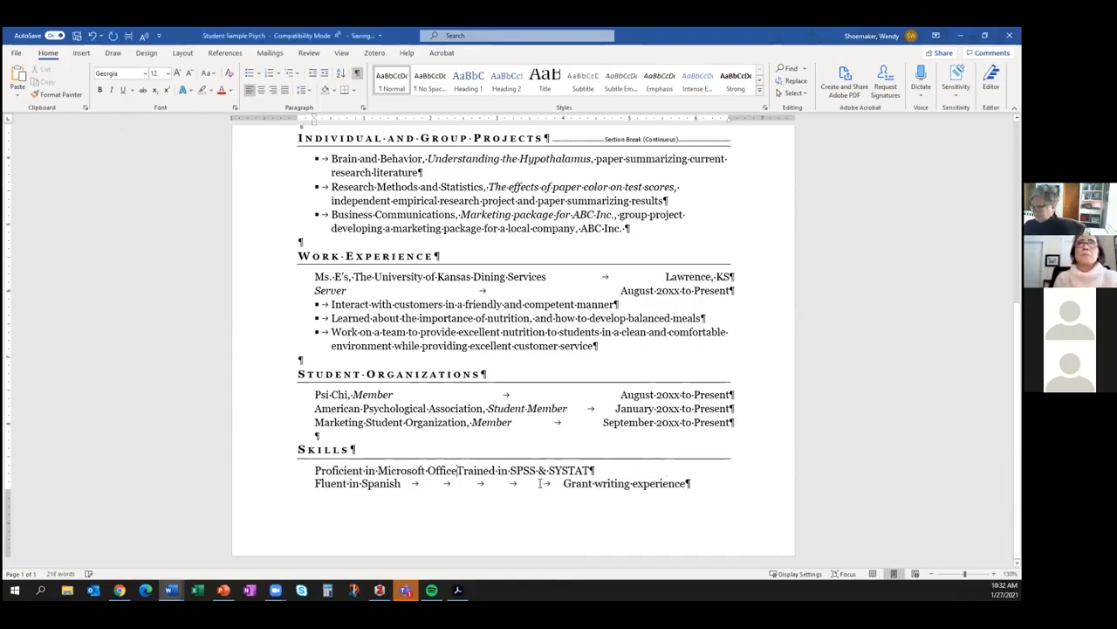
{"action": "key", "text": "Return"}
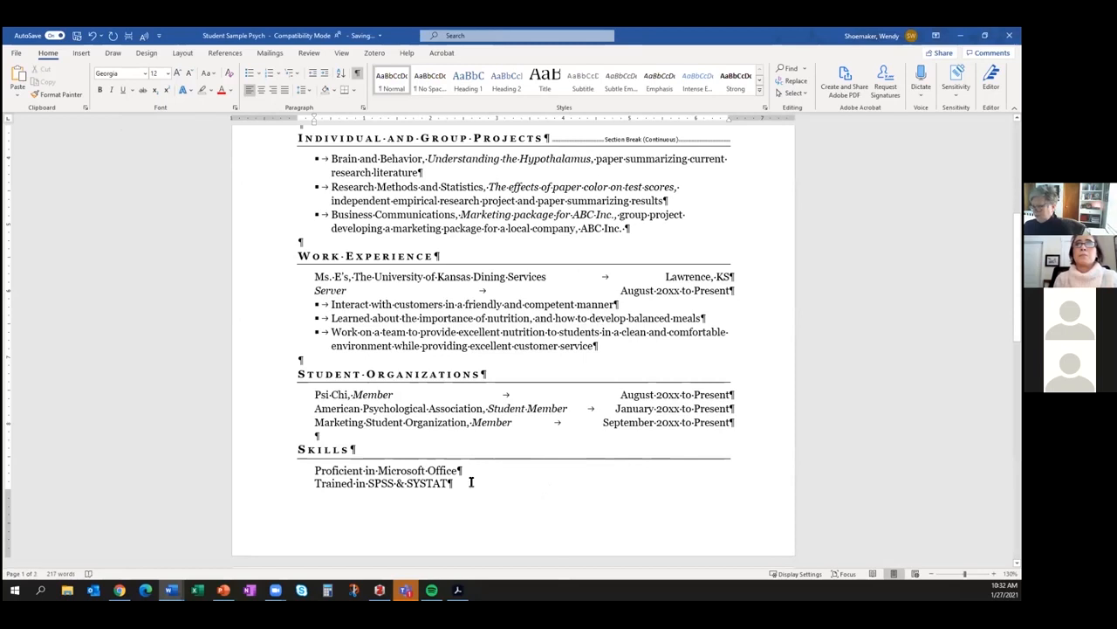
- Remove the tabs after Fluent in Spanish and put Grant writing experience on its own line
{"action": "scroll", "coordinate": [470, 482], "scroll_direction": "down", "scroll_amount": 4}
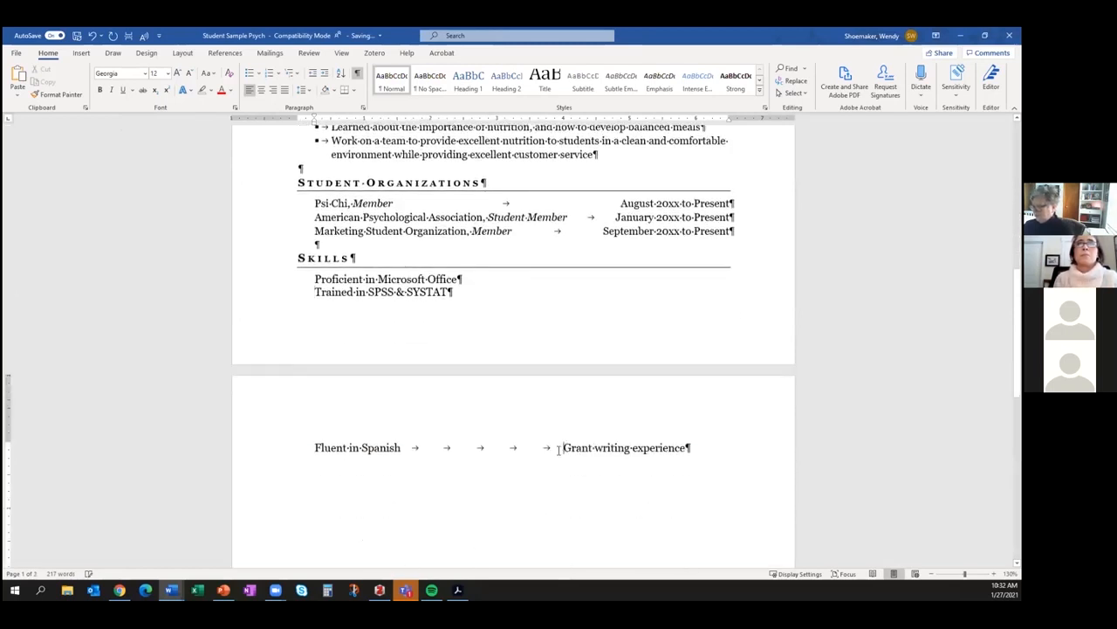
{"action": "key", "text": "BackSpace"}
{"action": "key", "text": "BackSpace"}
{"action": "key", "text": "BackSpace"}
{"action": "key", "text": "BackSpace"}
{"action": "key", "text": "BackSpace"}
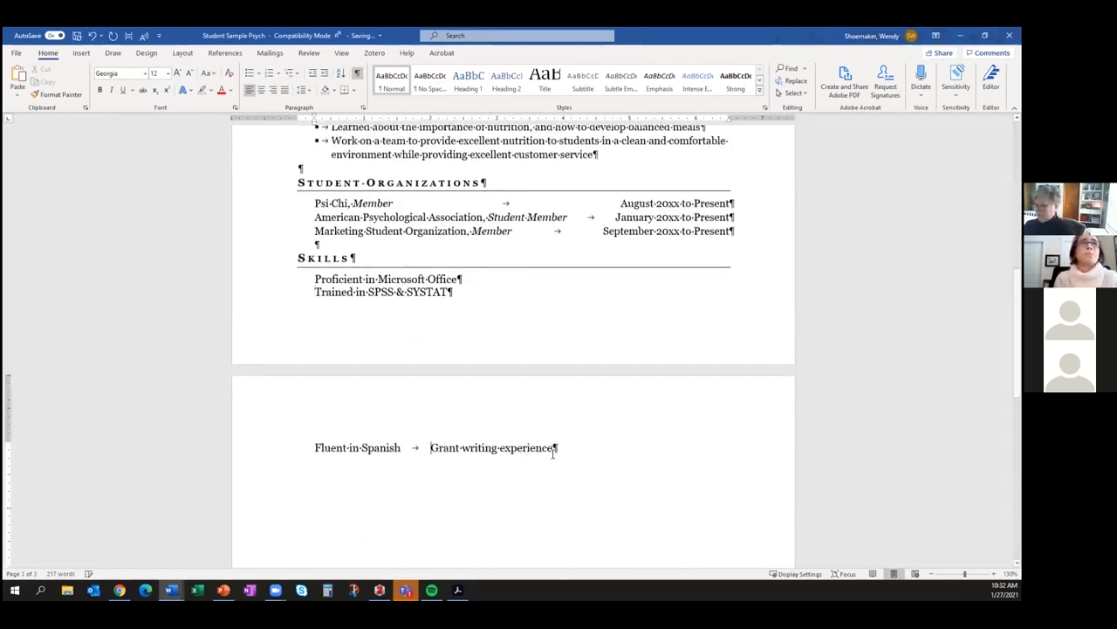
{"action": "key", "text": "Return"}
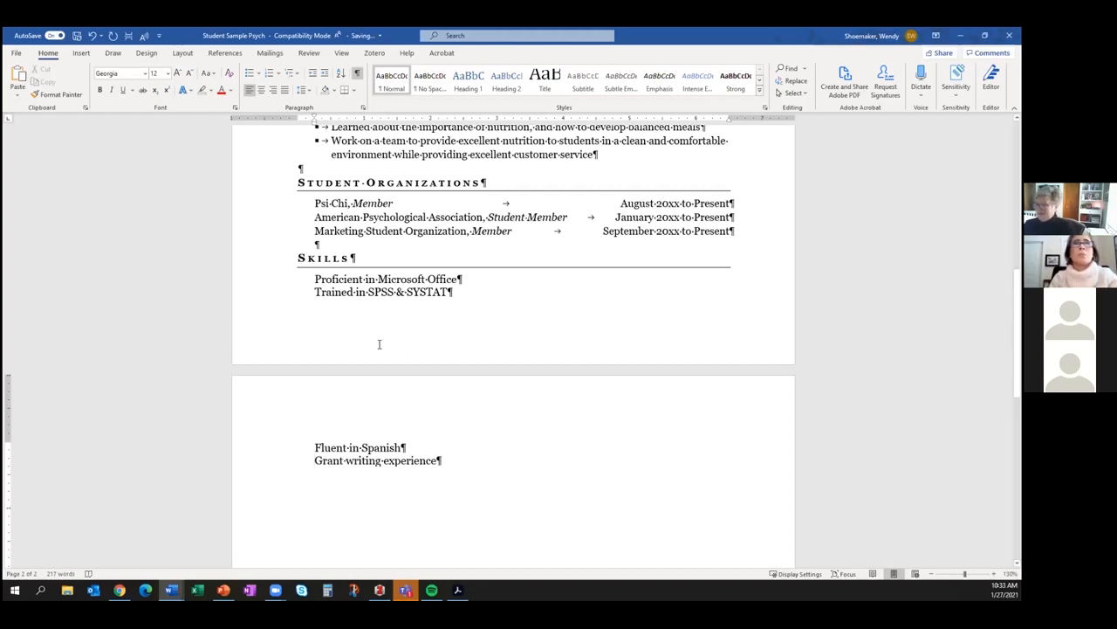
- Lay out the four skill lines under the Skills heading in two columns
{"action": "left_click_drag", "start_coordinate": [441, 460], "coordinate": [274, 280]}
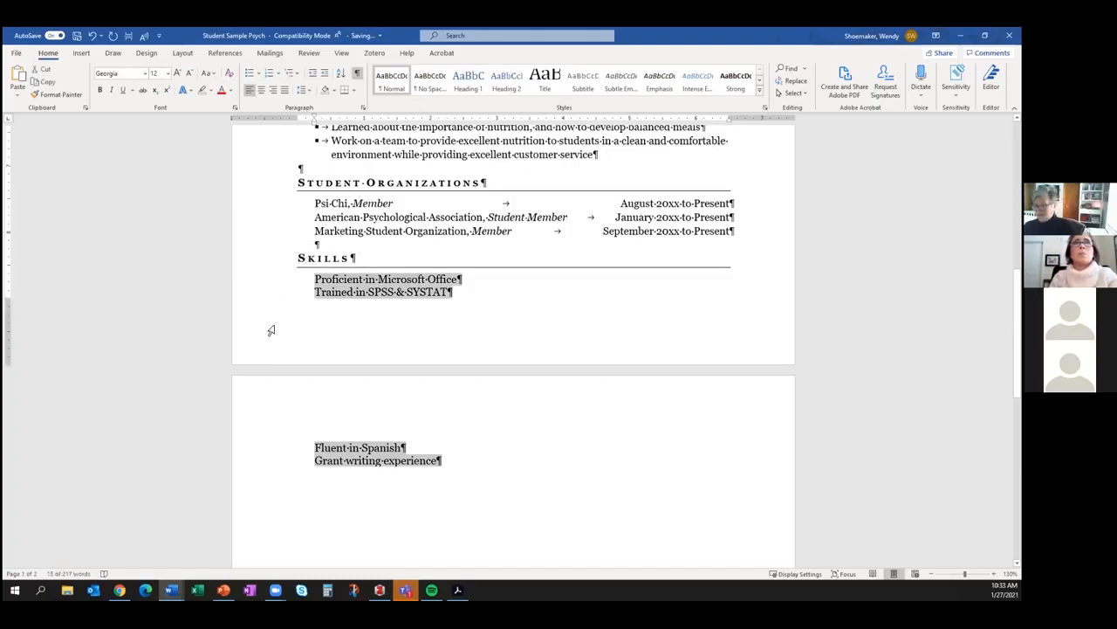
{"action": "left_click", "coordinate": [180, 54]}
{"action": "left_click", "coordinate": [103, 79]}
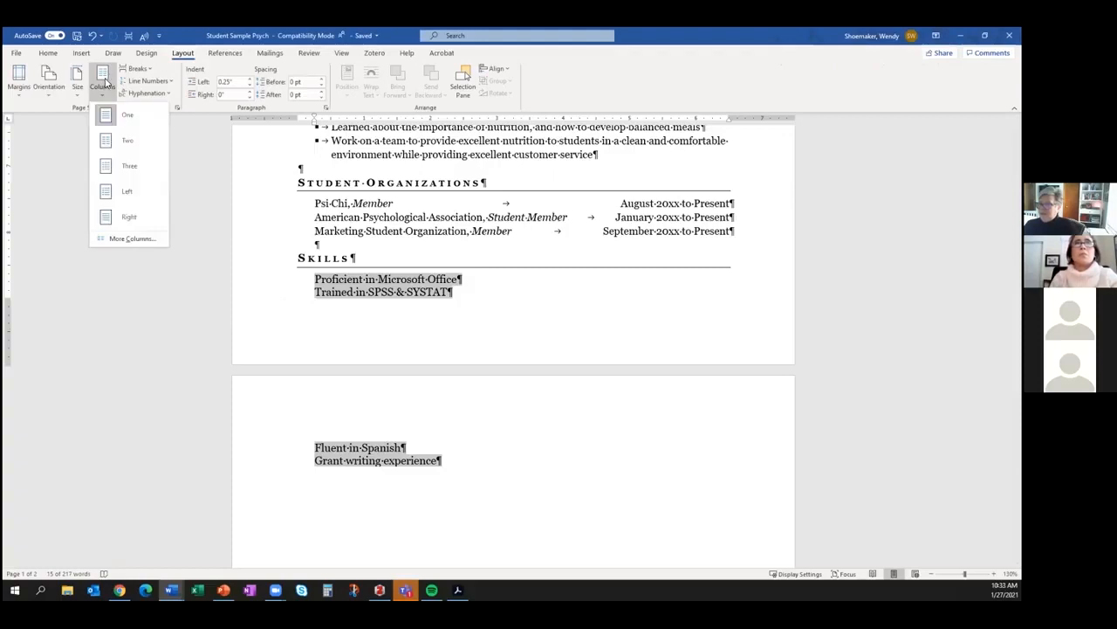
{"action": "left_click", "coordinate": [123, 140]}
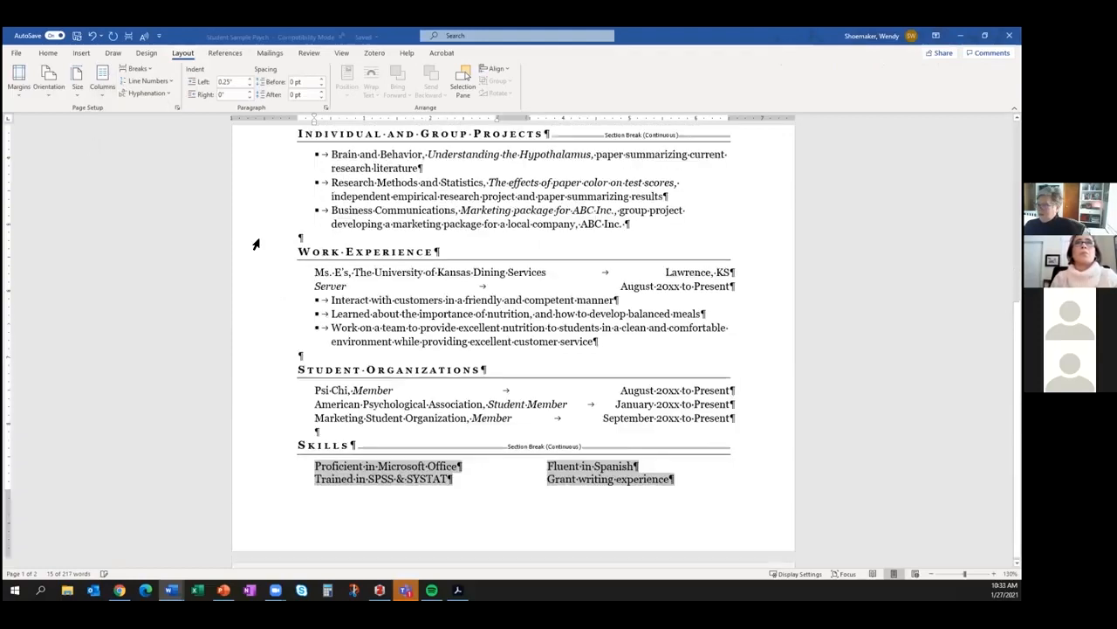
{"action": "left_click", "coordinate": [489, 540]}
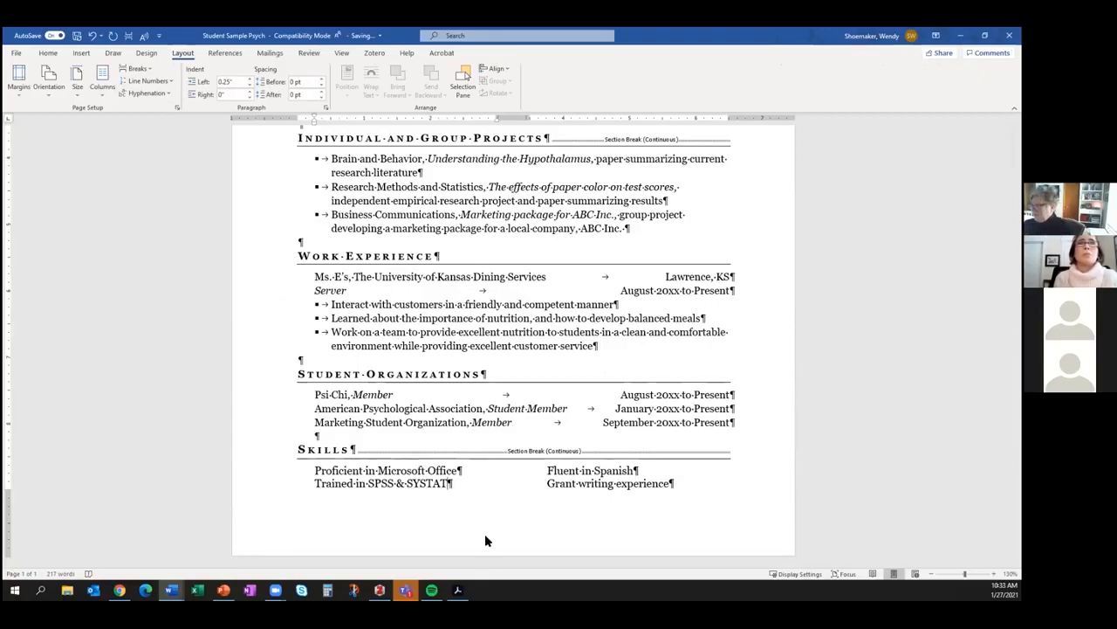
- Set the font size of the four skill lines in the two columns to 11.5
{"action": "left_click_drag", "start_coordinate": [687, 486], "coordinate": [203, 476]}
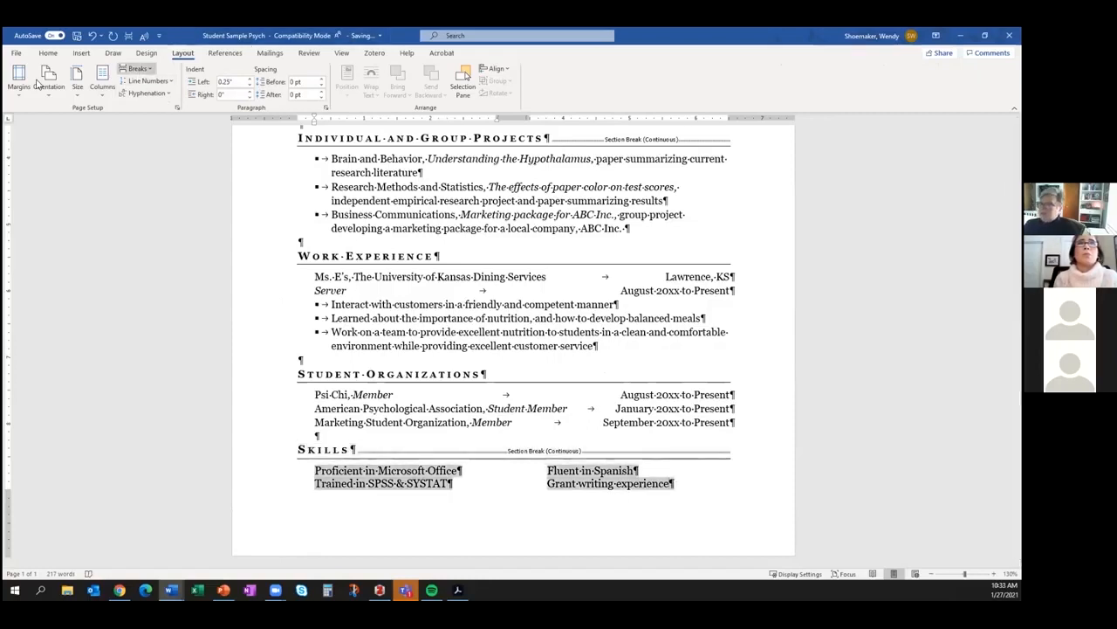
{"action": "left_click", "coordinate": [48, 52]}
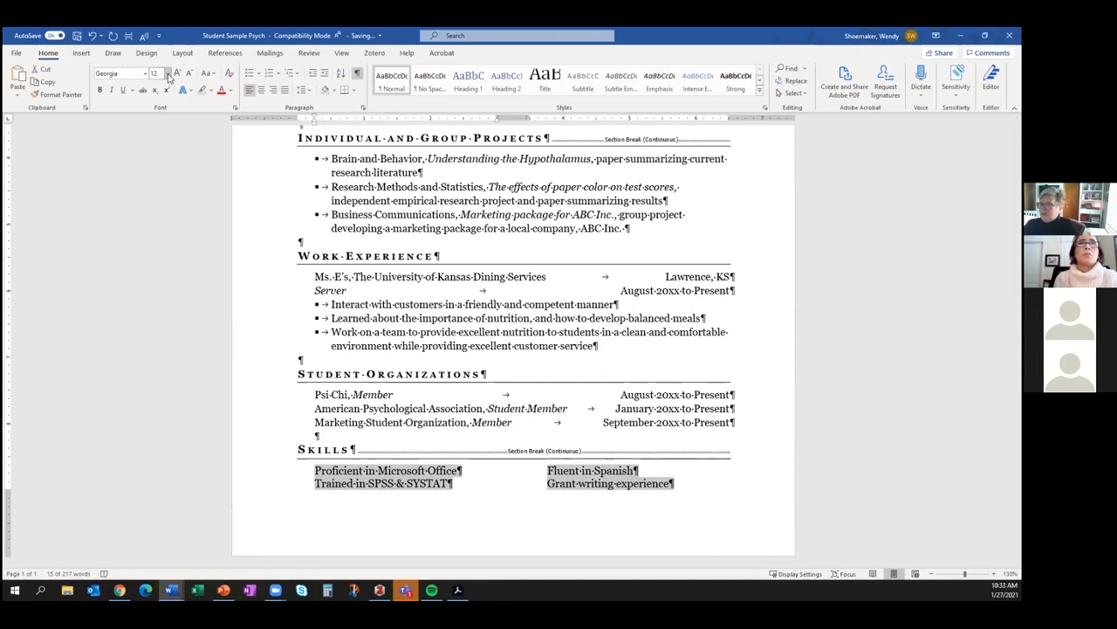
{"action": "left_click", "coordinate": [168, 76]}
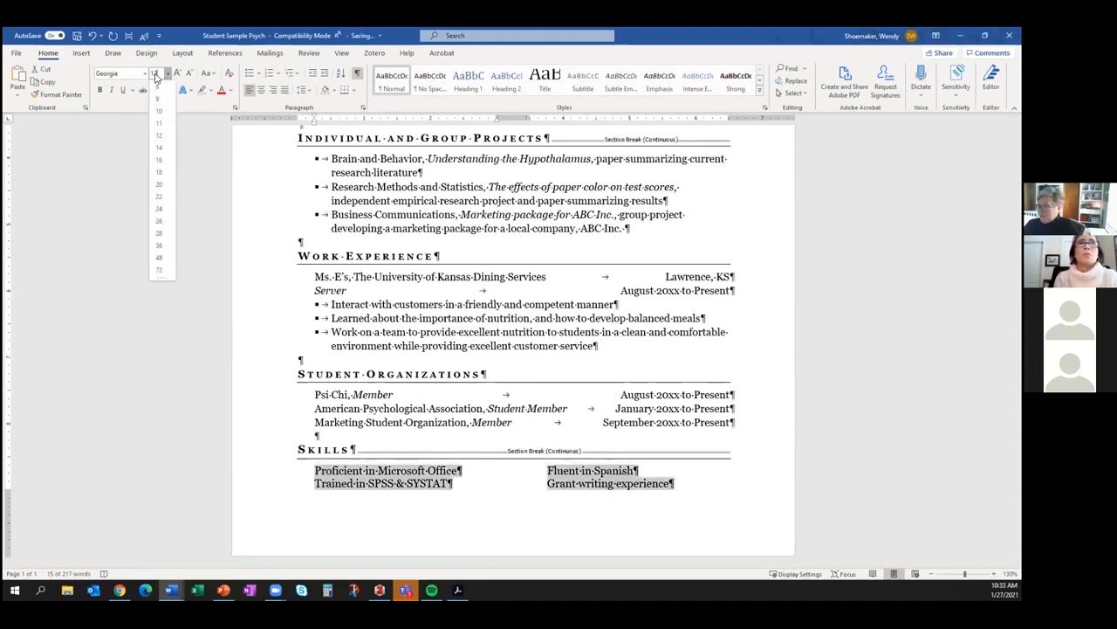
{"action": "key", "text": "Delete"}
{"action": "type", "text": "1.5"}
{"action": "key", "text": "Return"}
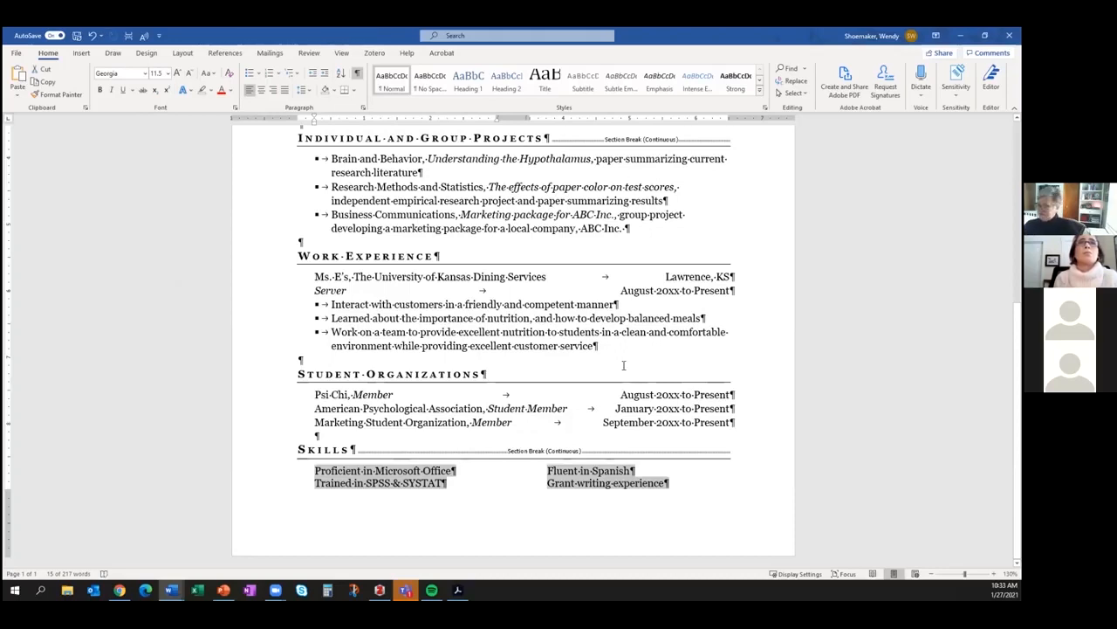
{"action": "left_click", "coordinate": [559, 345]}
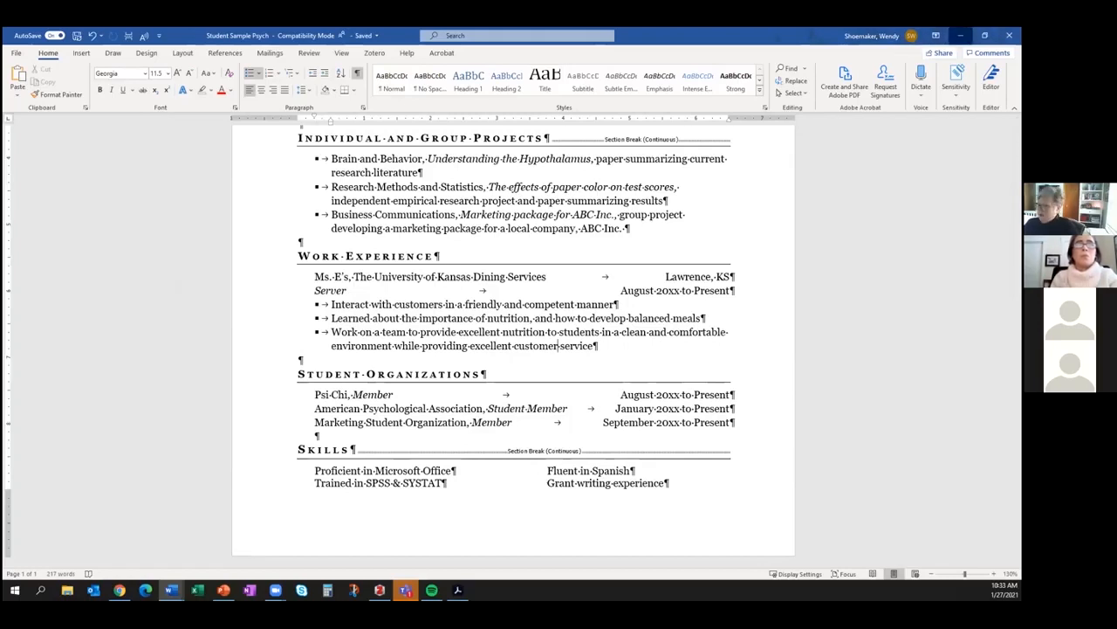
- Return to the Formatting with Word tips document and change the Using the Keyboard bullets to the Calibri body font
{"action": "left_click", "coordinate": [962, 36]}
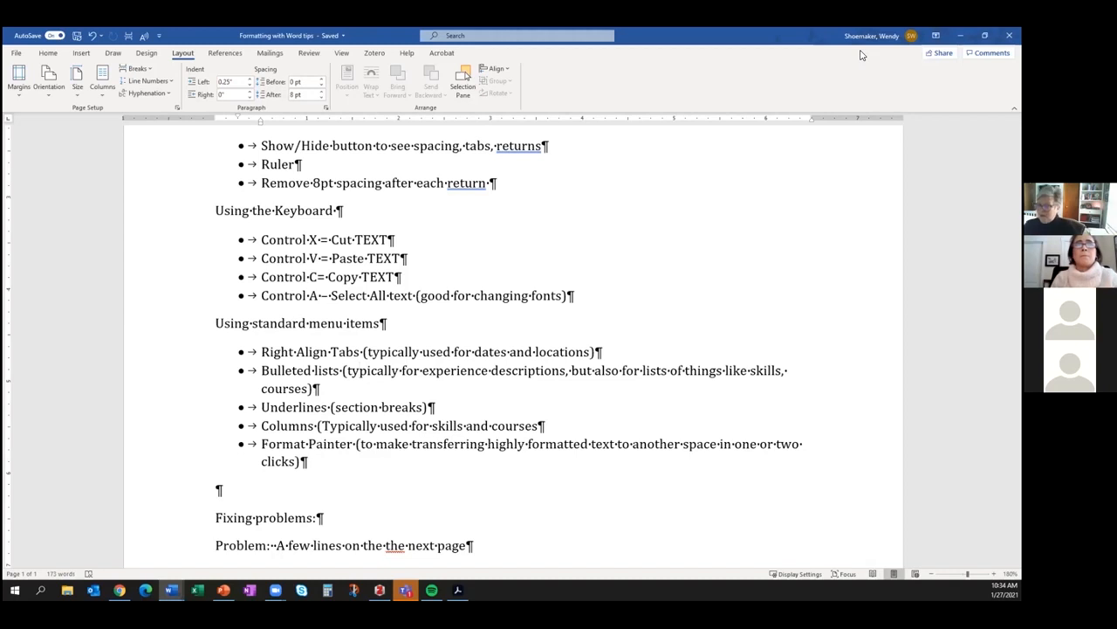
{"action": "left_click", "coordinate": [49, 53]}
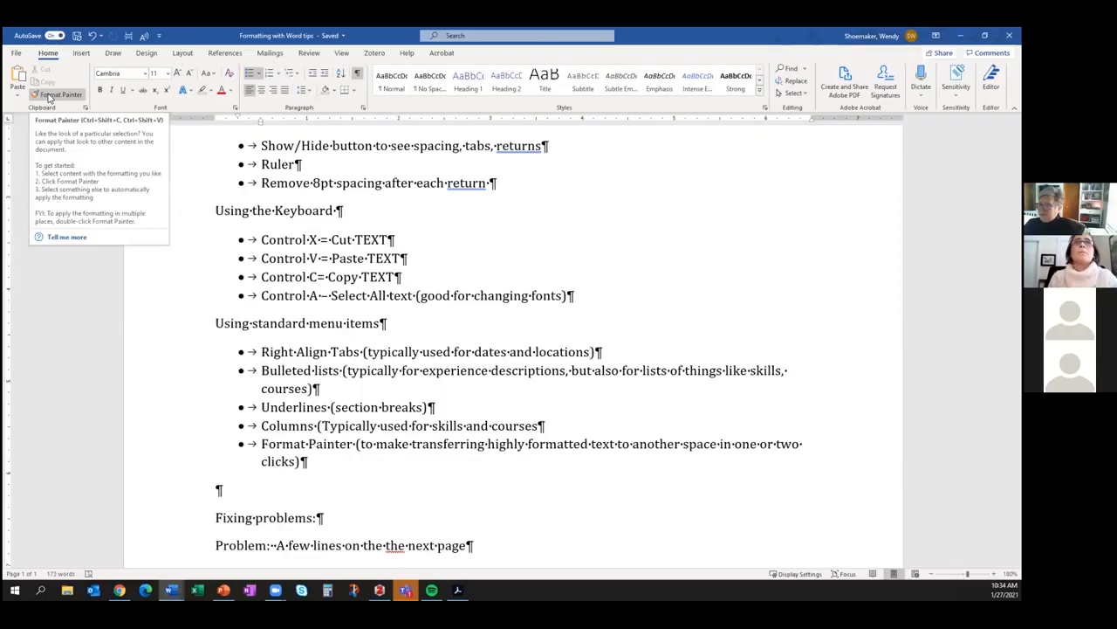
{"action": "left_click_drag", "start_coordinate": [576, 297], "coordinate": [262, 239]}
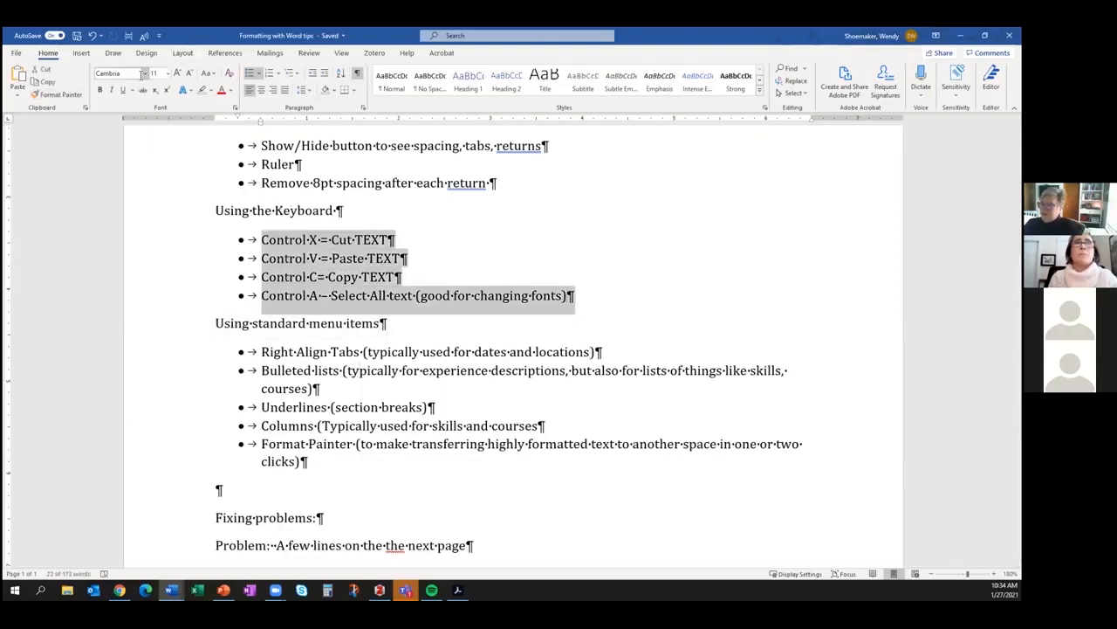
{"action": "left_click", "coordinate": [143, 74]}
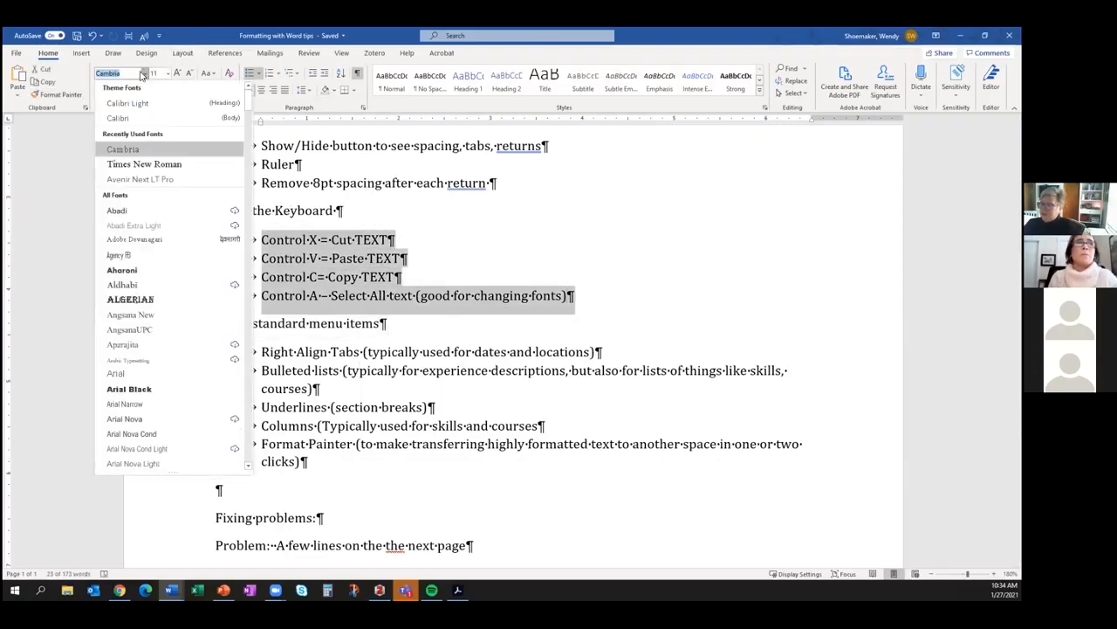
{"action": "left_click", "coordinate": [118, 118]}
{"action": "left_click", "coordinate": [256, 266]}
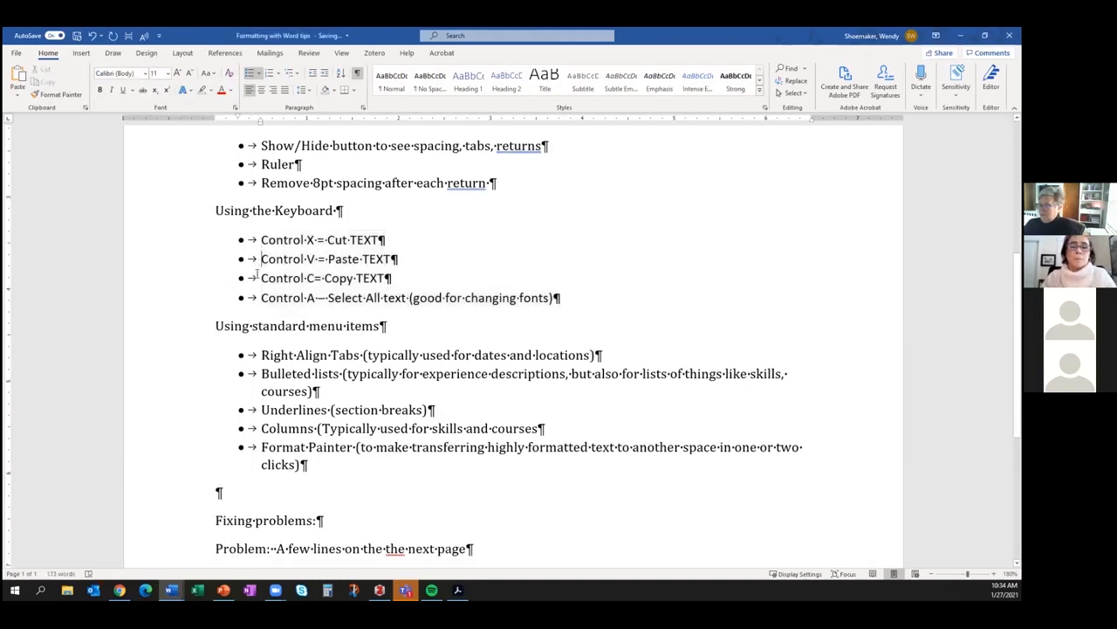
- Shrink the font of the four Using the Keyboard bullets to size 9
{"action": "scroll", "coordinate": [383, 388], "scroll_direction": "up", "scroll_amount": 2}
{"action": "left_click", "coordinate": [554, 384]}
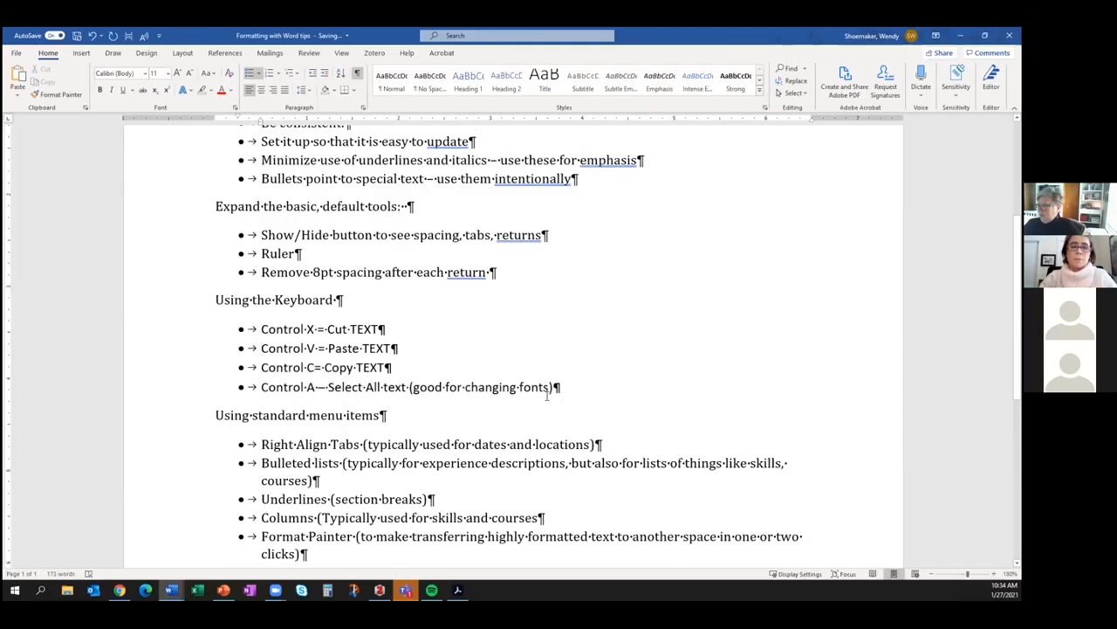
{"action": "left_click", "coordinate": [295, 335], "text": "shift"}
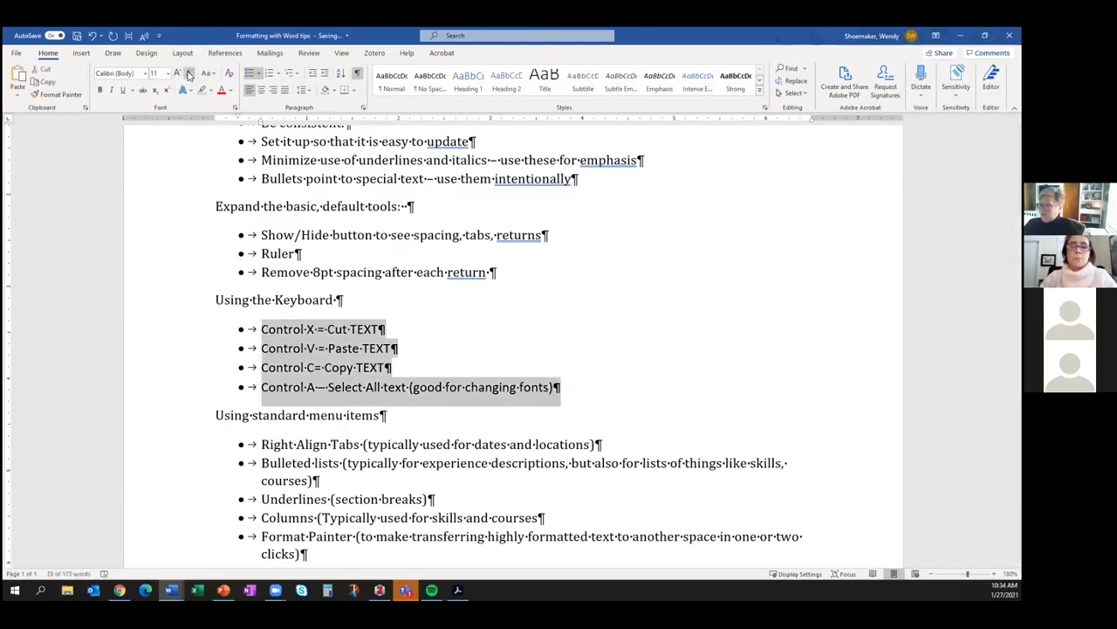
{"action": "left_click", "coordinate": [189, 74]}
{"action": "left_click", "coordinate": [188, 73]}
{"action": "left_click", "coordinate": [531, 327]}
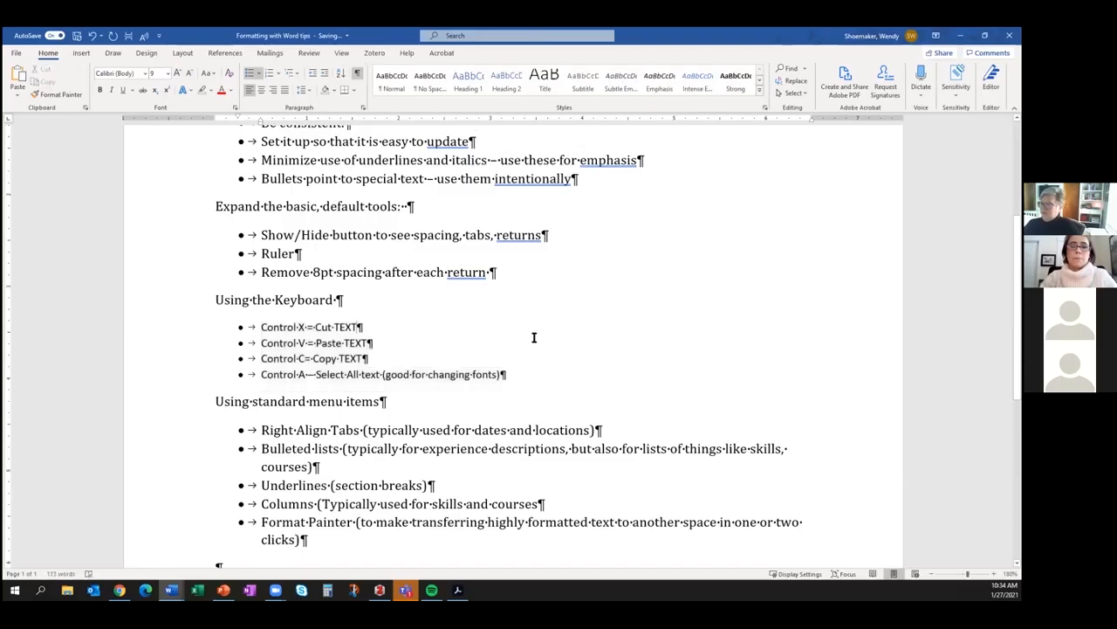
- Use Format Painter to copy the formatting of the Expand the basic, default tools bullets onto the four Using the Keyboard bullets
{"action": "scroll", "coordinate": [534, 339], "scroll_direction": "up", "scroll_amount": 3}
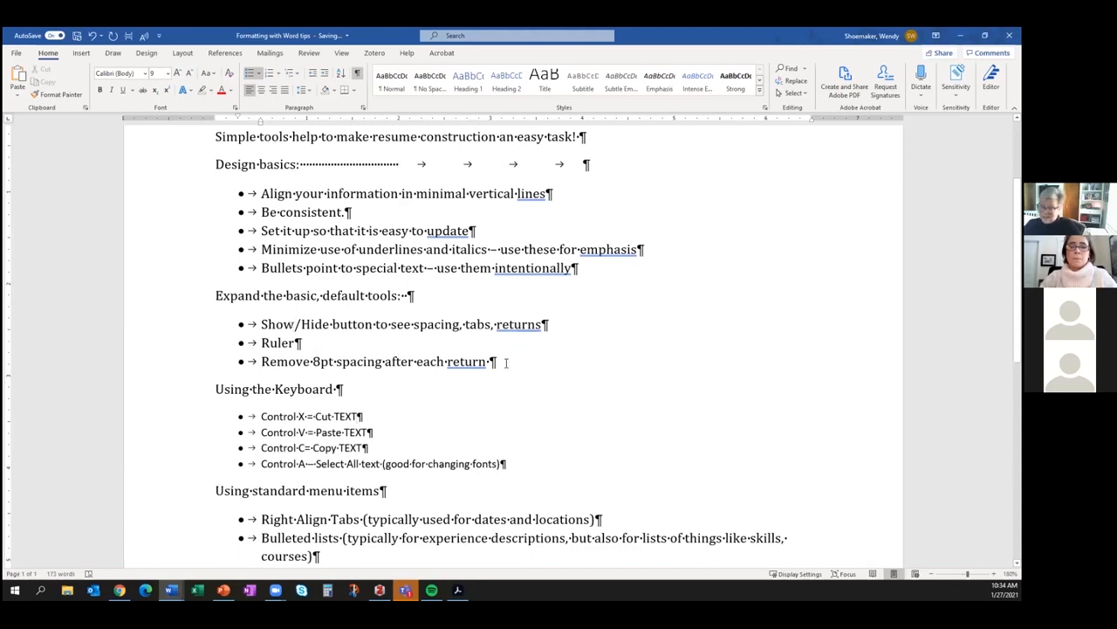
{"action": "left_click_drag", "start_coordinate": [507, 363], "coordinate": [261, 324]}
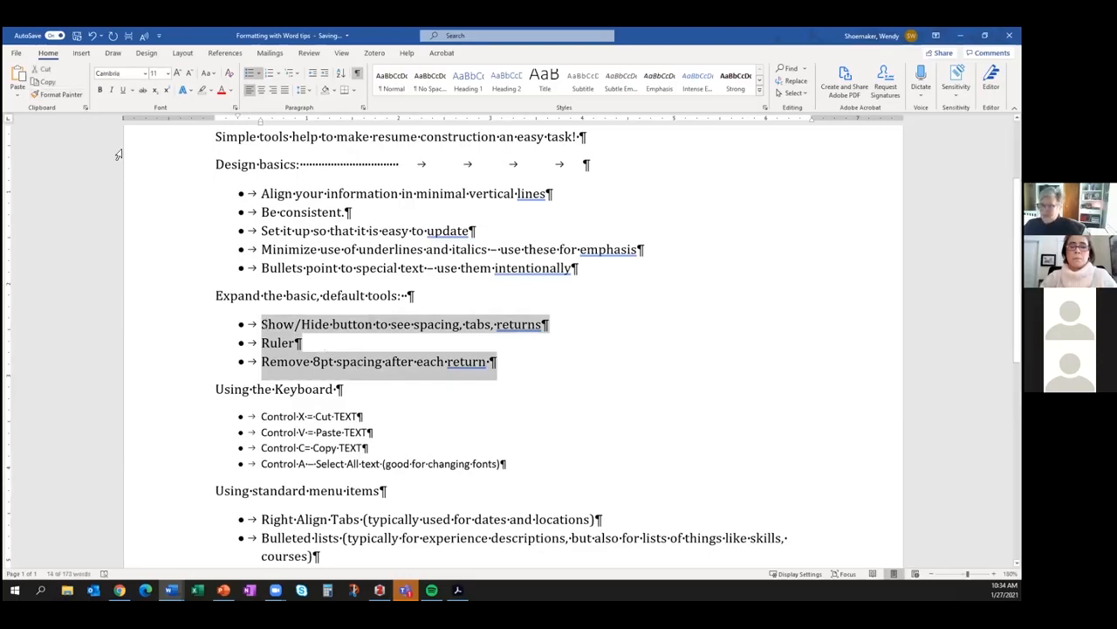
{"action": "left_click", "coordinate": [63, 95]}
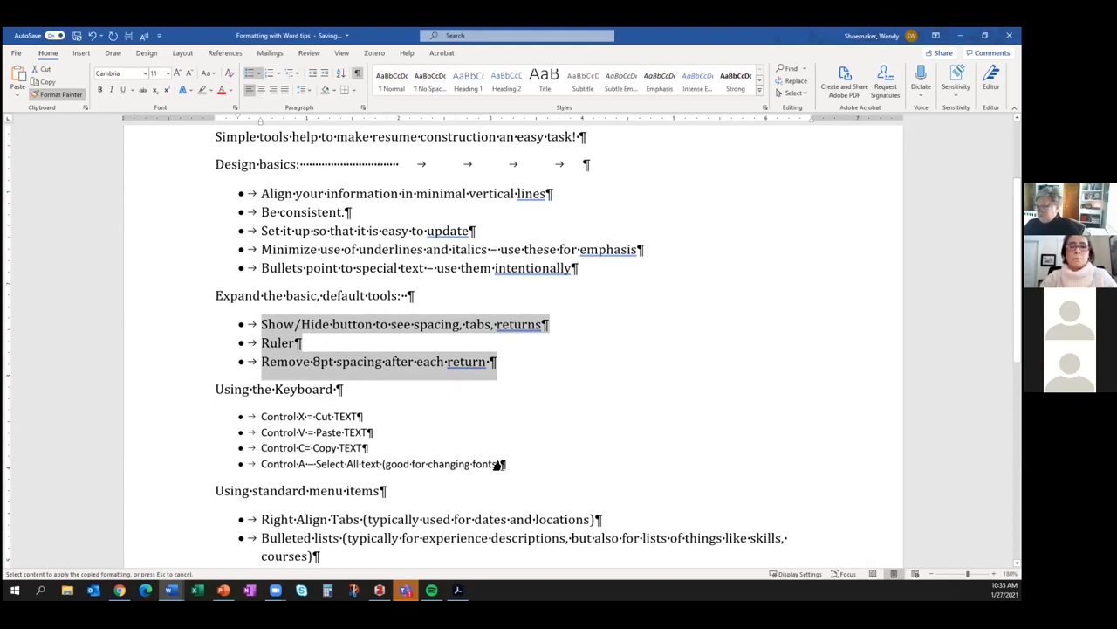
{"action": "mouse_move", "coordinate": [505, 463]}
{"action": "left_mouse_down"}
{"action": "mouse_move", "coordinate": [263, 463]}
{"action": "mouse_move", "coordinate": [262, 418]}
{"action": "left_mouse_up"}
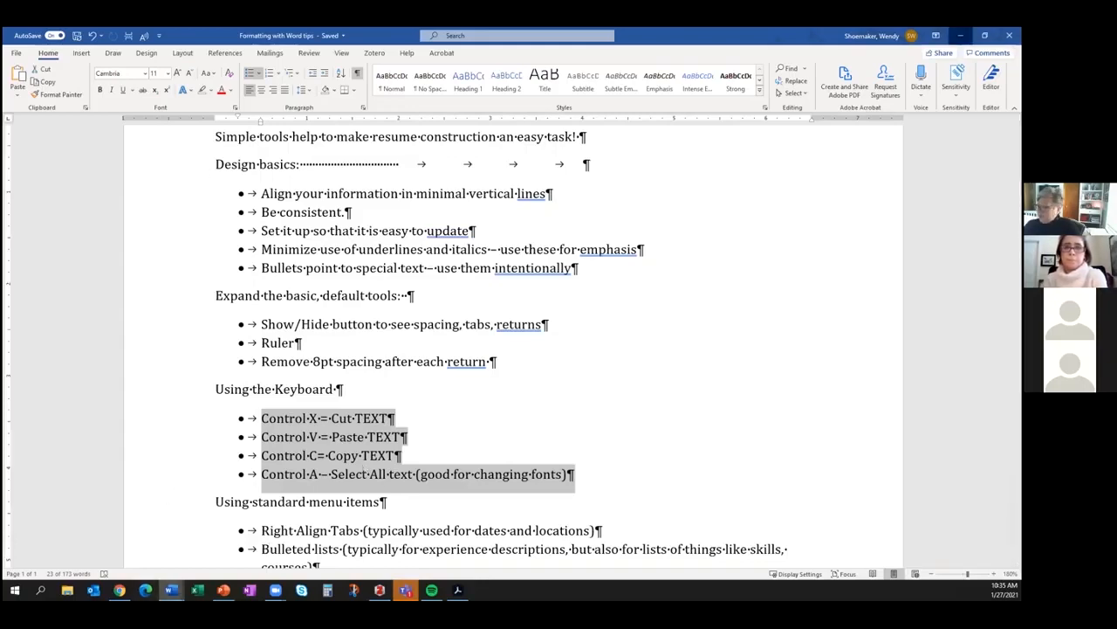
- Minimize the Conservation resume and switch to the Speech Lang Hearing resume document
{"action": "left_click", "coordinate": [960, 35]}
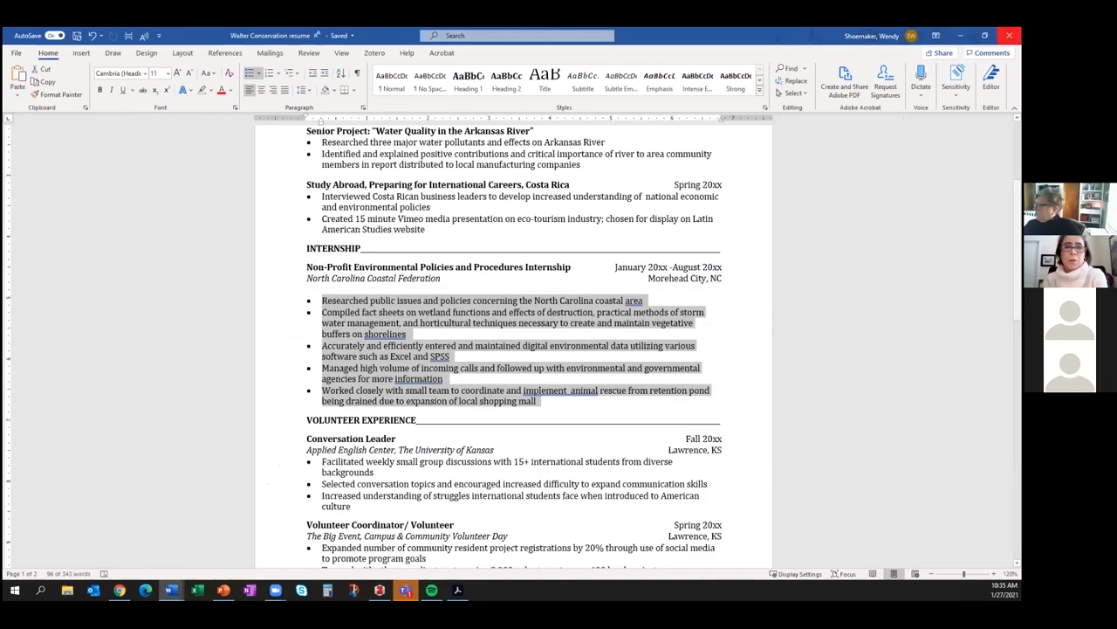
{"action": "left_click", "coordinate": [960, 35]}
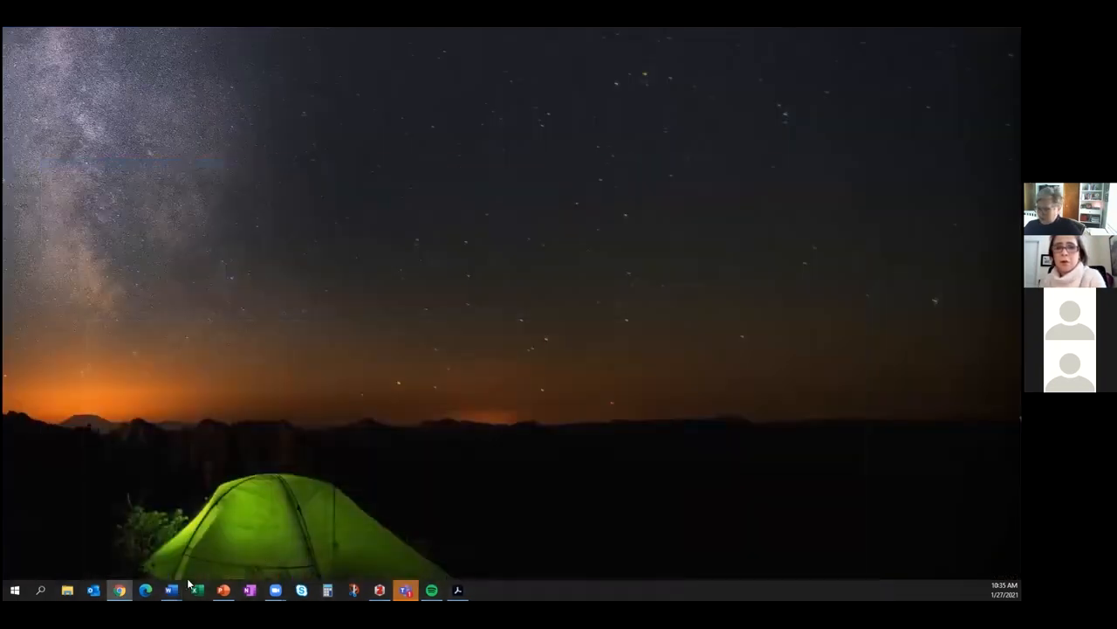
{"action": "mouse_move", "coordinate": [171, 591]}
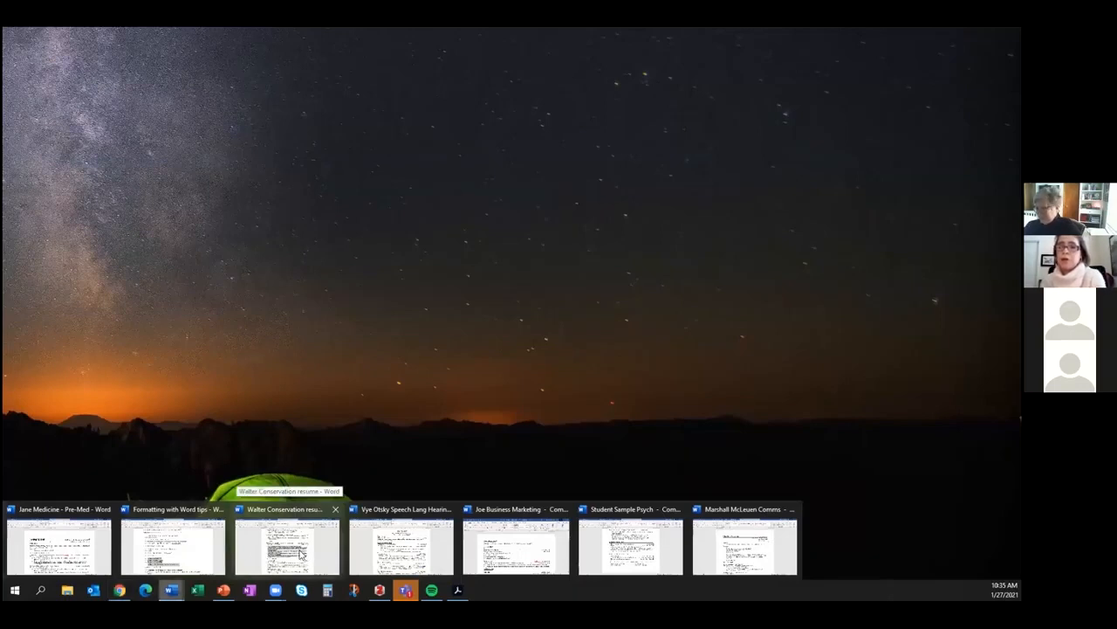
{"action": "left_click", "coordinate": [186, 557]}
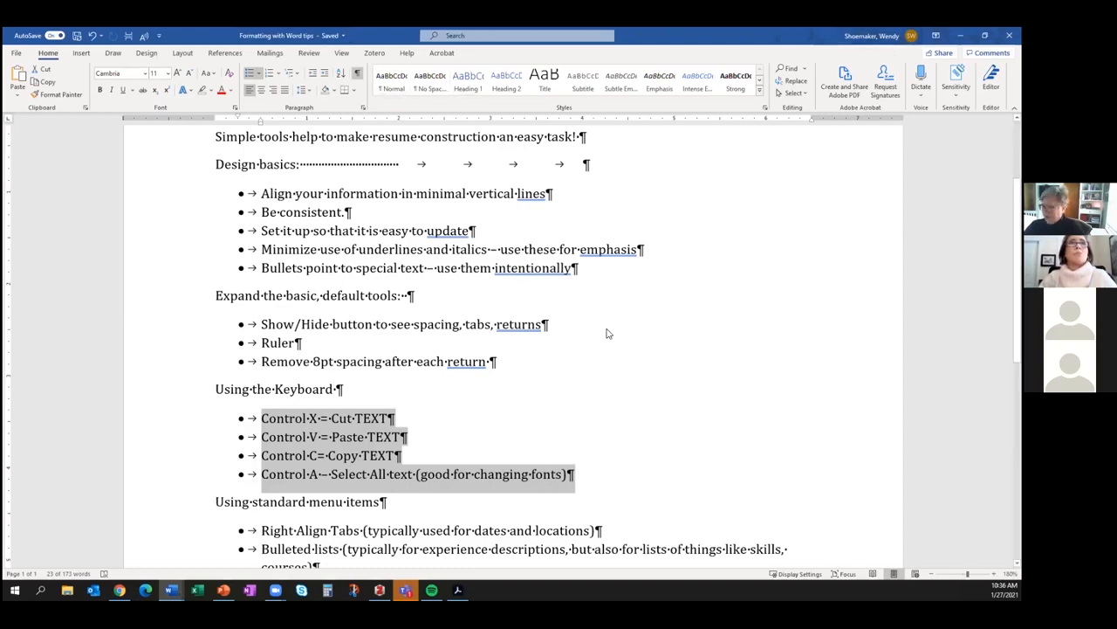
{"action": "left_click", "coordinate": [171, 591]}
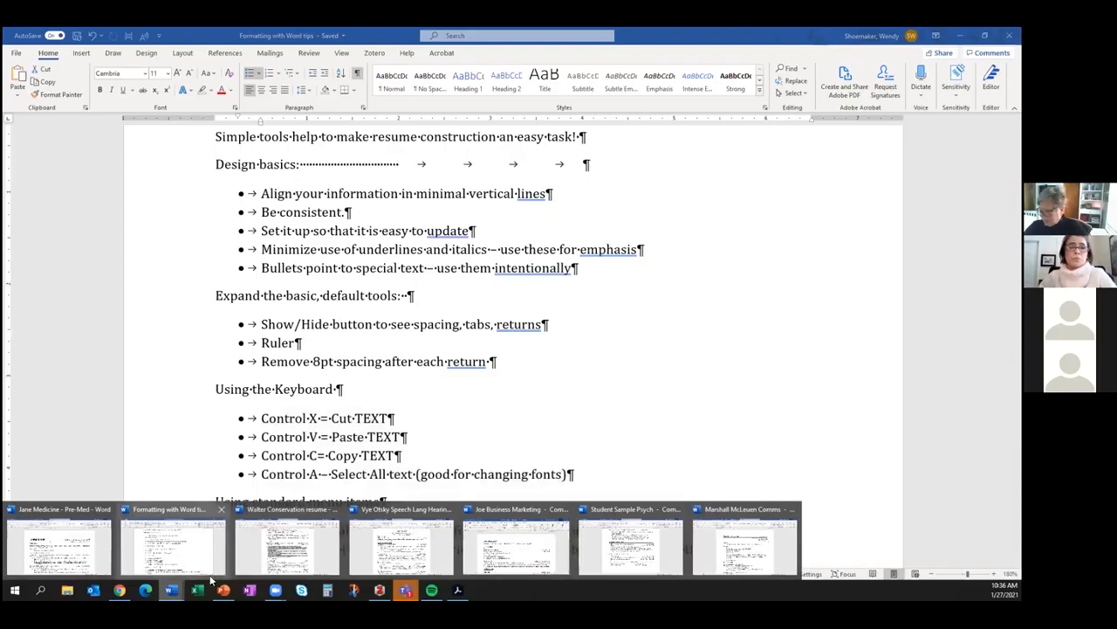
{"action": "left_click", "coordinate": [380, 546]}
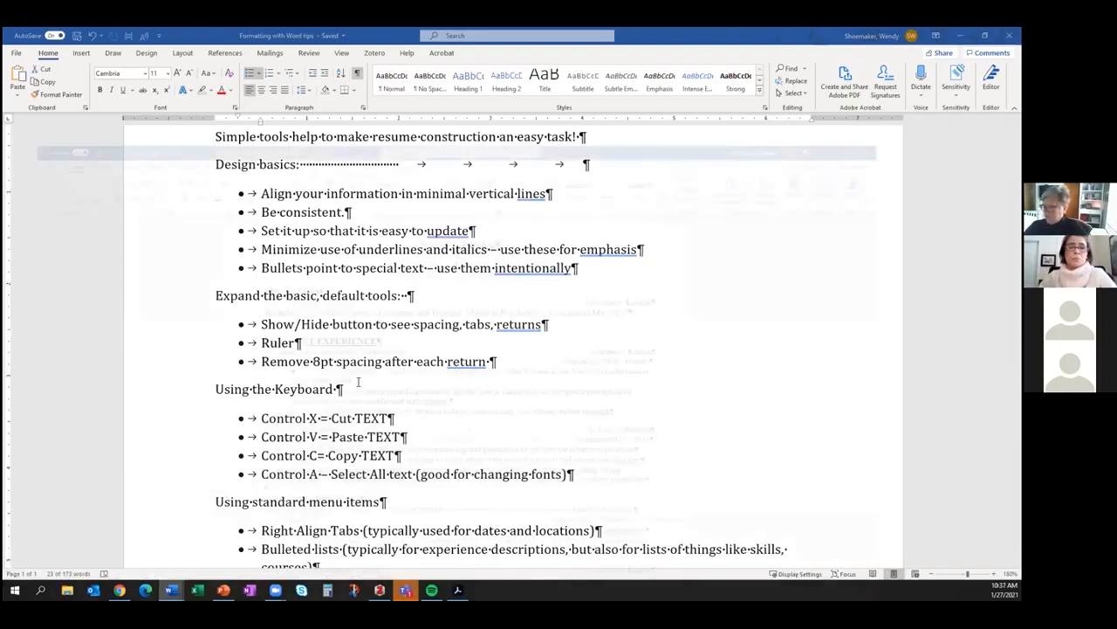
- Delete all the filler spaces between Service Committee and Lawrence, Kansas in the Alpha Alpha Alpha line under Additional Experience
{"action": "scroll", "coordinate": [352, 375], "scroll_direction": "down", "scroll_amount": 2}
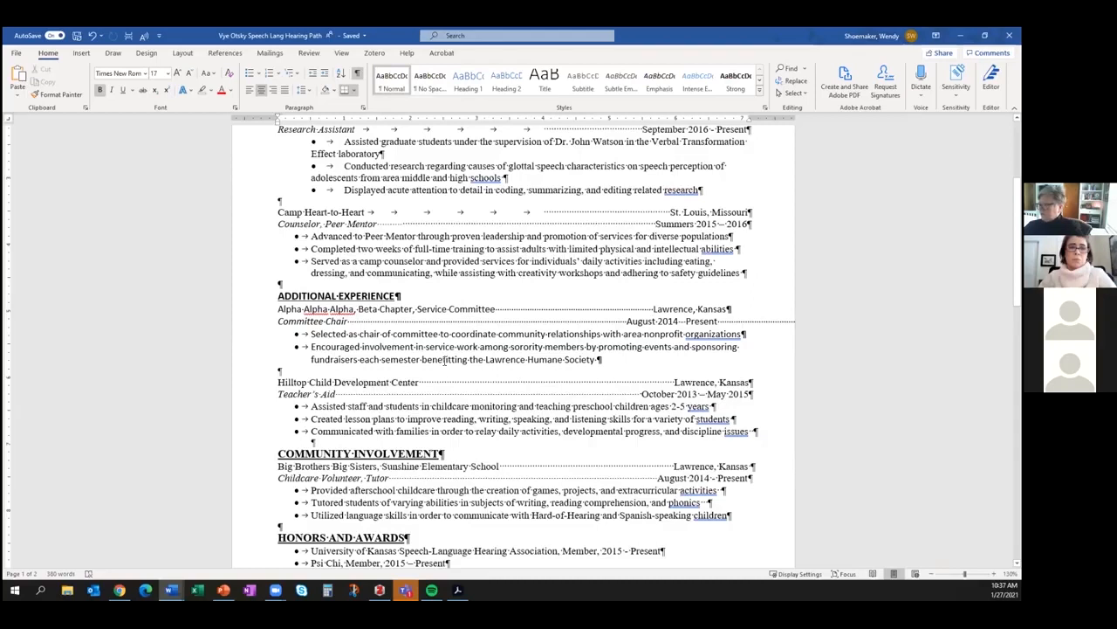
{"action": "left_click", "coordinate": [653, 310]}
{"action": "key", "text": "BackSpace"}
{"action": "key", "text": "BackSpace"}
{"action": "key", "text": "BackSpace"}
{"action": "key", "text": "BackSpace"}
{"action": "key", "text": "BackSpace"}
{"action": "key", "text": "BackSpace"}
{"action": "key", "text": "BackSpace"}
{"action": "key", "text": "BackSpace"}
{"action": "key", "text": "BackSpace"}
{"action": "key", "text": "BackSpace"}
{"action": "key", "text": "BackSpace"}
{"action": "key", "text": "BackSpace"}
{"action": "key", "text": "BackSpace"}
{"action": "key", "text": "BackSpace"}
{"action": "key", "text": "BackSpace"}
{"action": "key", "text": "BackSpace"}
{"action": "key", "text": "BackSpace"}
{"action": "key", "text": "BackSpace"}
{"action": "key", "text": "BackSpace"}
{"action": "key", "text": "BackSpace"}
{"action": "key", "text": "BackSpace"}
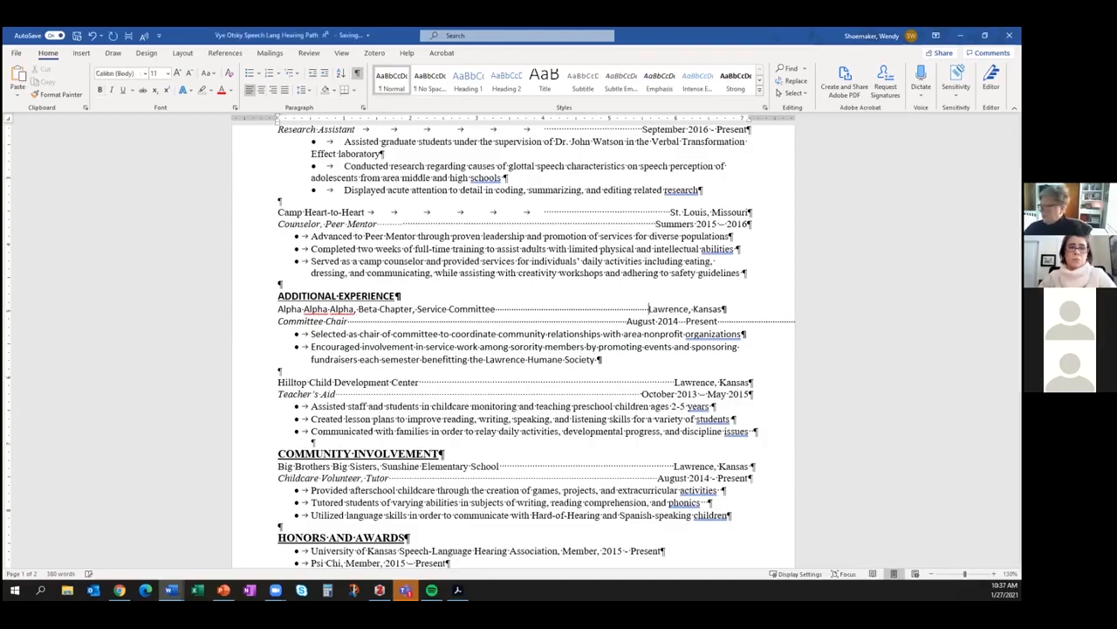
{"action": "key", "text": "BackSpace"}
{"action": "key", "text": "BackSpace"}
{"action": "key", "text": "BackSpace"}
{"action": "key", "text": "BackSpace"}
{"action": "key", "text": "BackSpace"}
{"action": "key", "text": "BackSpace"}
{"action": "key", "text": "BackSpace"}
{"action": "key", "text": "BackSpace"}
{"action": "key", "text": "BackSpace"}
{"action": "key", "text": "BackSpace"}
{"action": "key", "text": "BackSpace"}
{"action": "key", "text": "BackSpace"}
{"action": "key", "text": "BackSpace"}
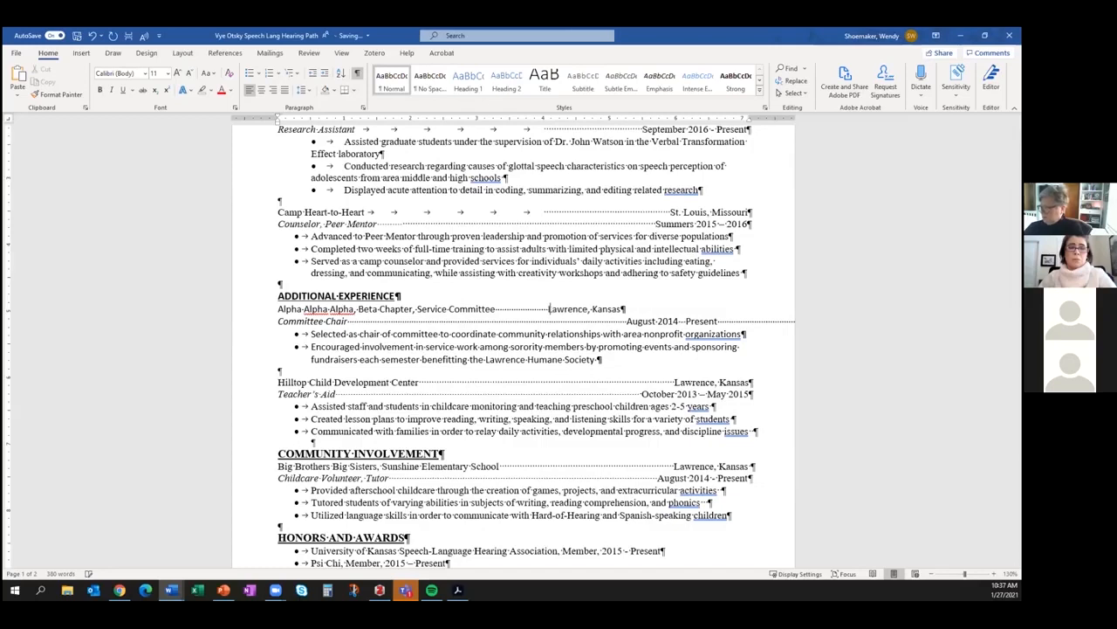
{"action": "key", "text": "BackSpace"}
{"action": "key", "text": "BackSpace"}
{"action": "key", "text": "BackSpace"}
{"action": "key", "text": "BackSpace"}
{"action": "key", "text": "BackSpace"}
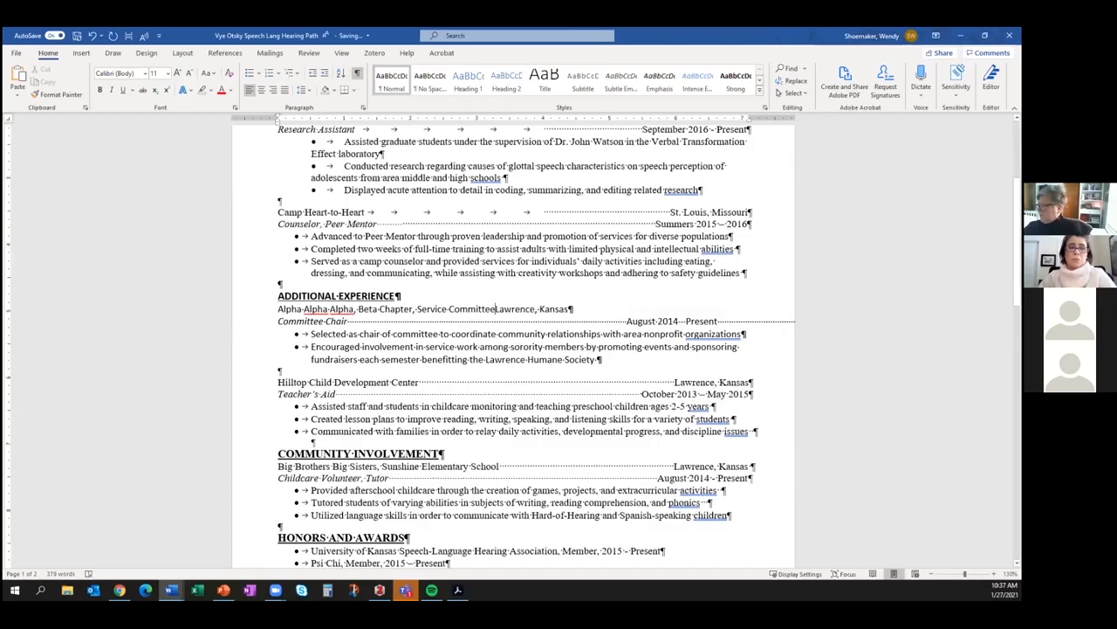
- Remove the trailing spaces after Present and the filler spaces between Committee Chair and August 2014
{"action": "left_click_drag", "start_coordinate": [716, 321], "coordinate": [797, 309]}
{"action": "key", "text": "BackSpace"}
{"action": "left_click_drag", "start_coordinate": [717, 321], "coordinate": [798, 321]}
{"action": "key", "text": "BackSpace"}
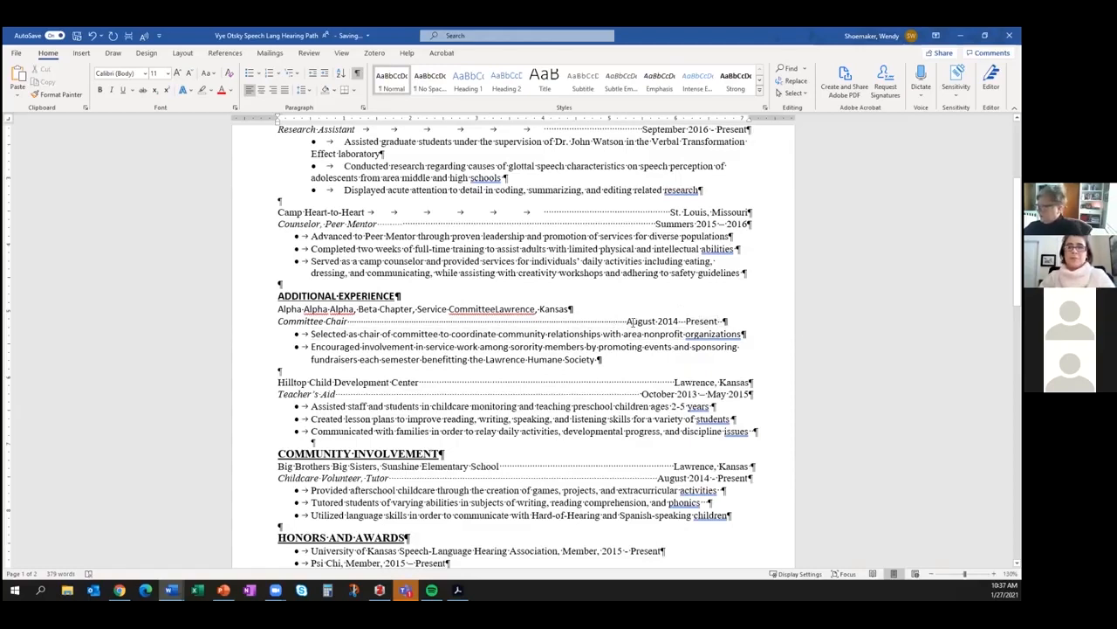
{"action": "left_click_drag", "start_coordinate": [622, 321], "coordinate": [350, 321]}
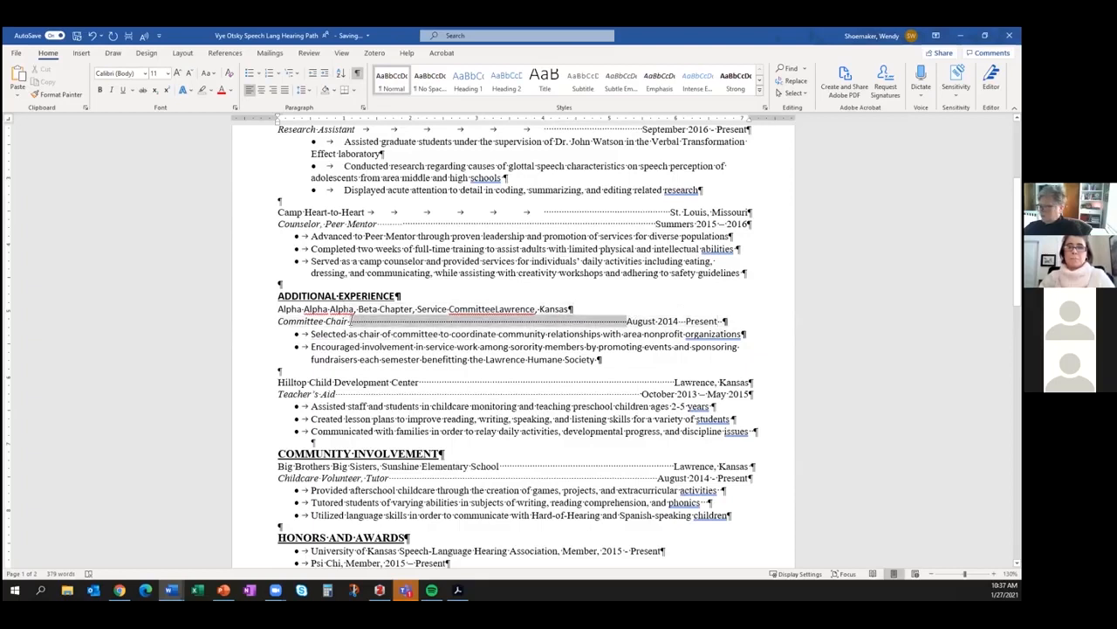
{"action": "key", "text": "BackSpace"}
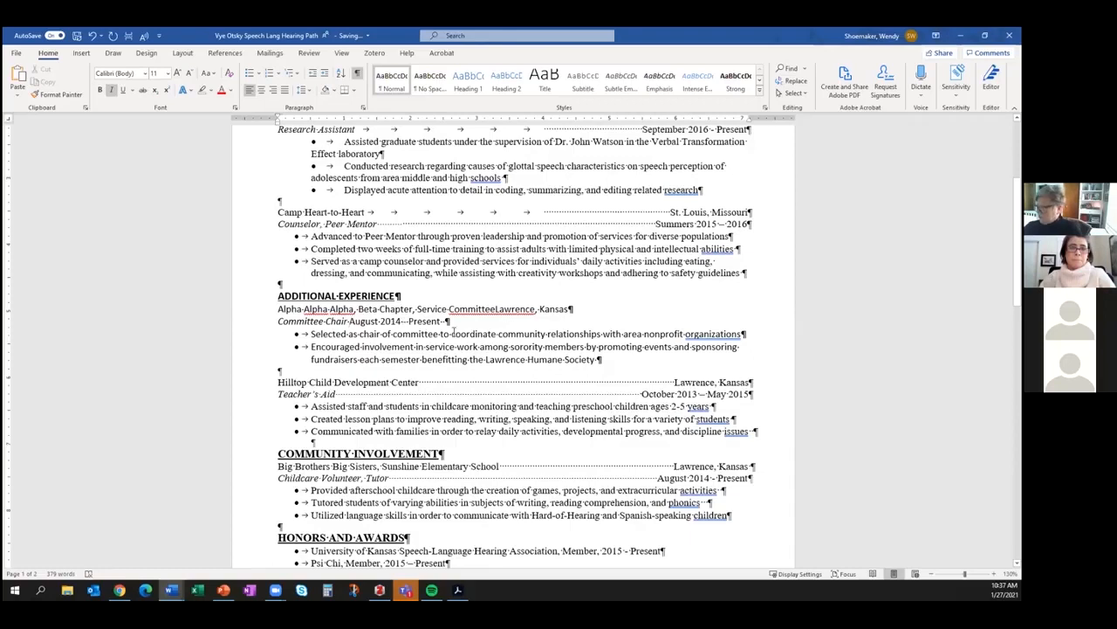
- Insert one right-aligned tab before Lawrence, Kansas and one before August 2014 in the Alpha Alpha Alpha entry
{"action": "scroll", "coordinate": [448, 306], "scroll_direction": "up", "scroll_amount": 4}
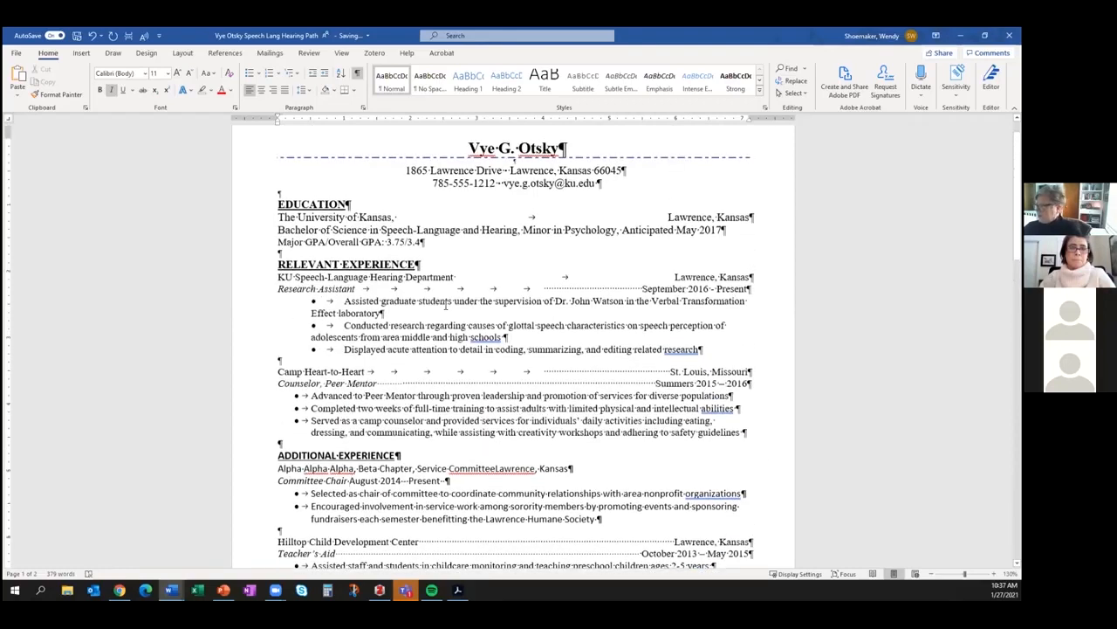
{"action": "scroll", "coordinate": [446, 304], "scroll_direction": "down", "scroll_amount": 4}
{"action": "left_click", "coordinate": [495, 309]}
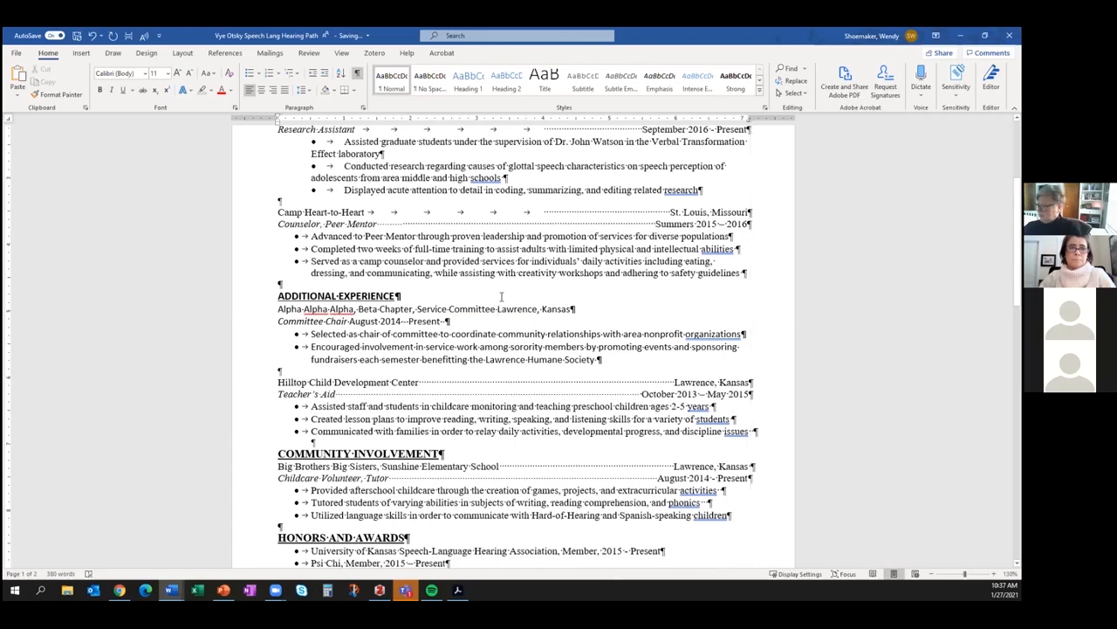
{"action": "key", "text": "Tab"}
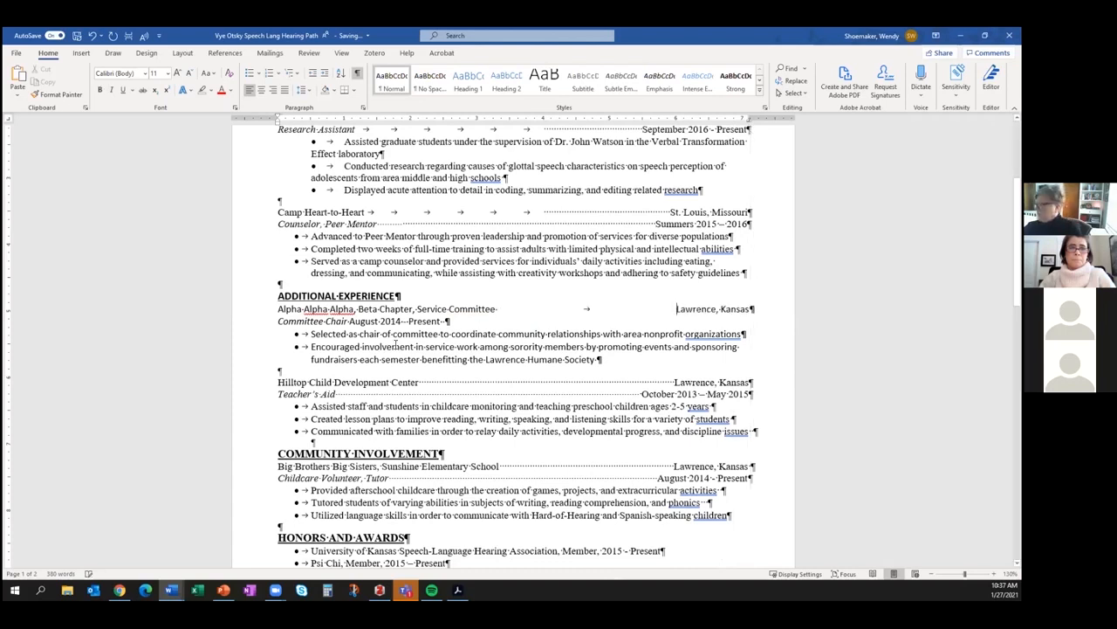
{"action": "left_click", "coordinate": [351, 320]}
{"action": "left_click_drag", "start_coordinate": [735, 122], "coordinate": [749, 121]}
{"action": "key", "text": "Tab"}
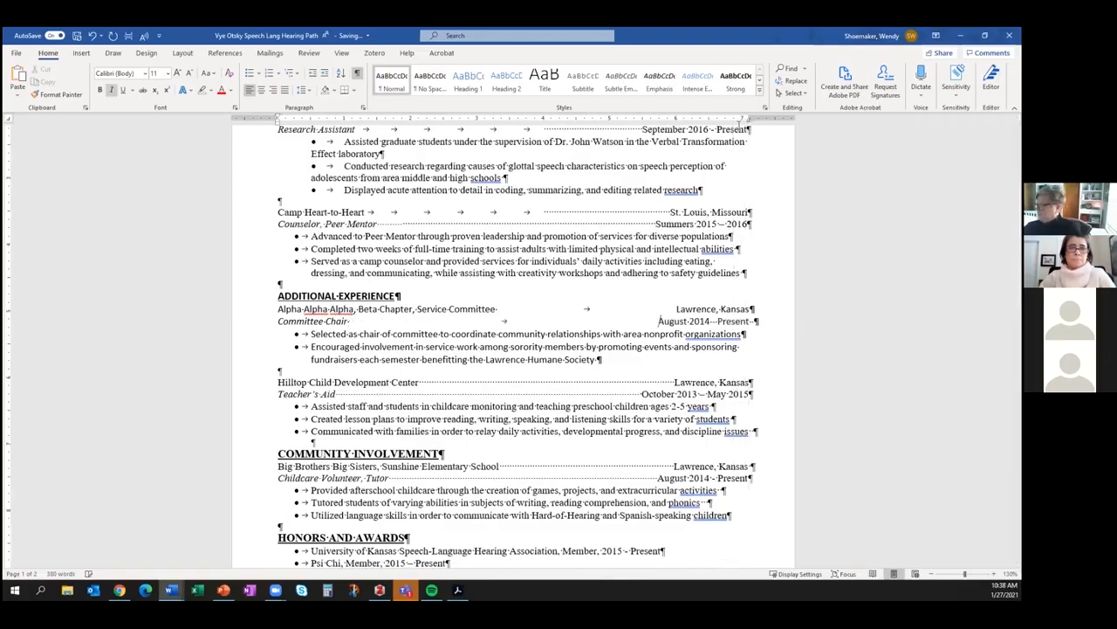
- Remove the underline from the ADDITIONAL EXPERIENCE heading and add a dashed bottom border across the page beneath it
{"action": "left_click_drag", "start_coordinate": [412, 297], "coordinate": [297, 298]}
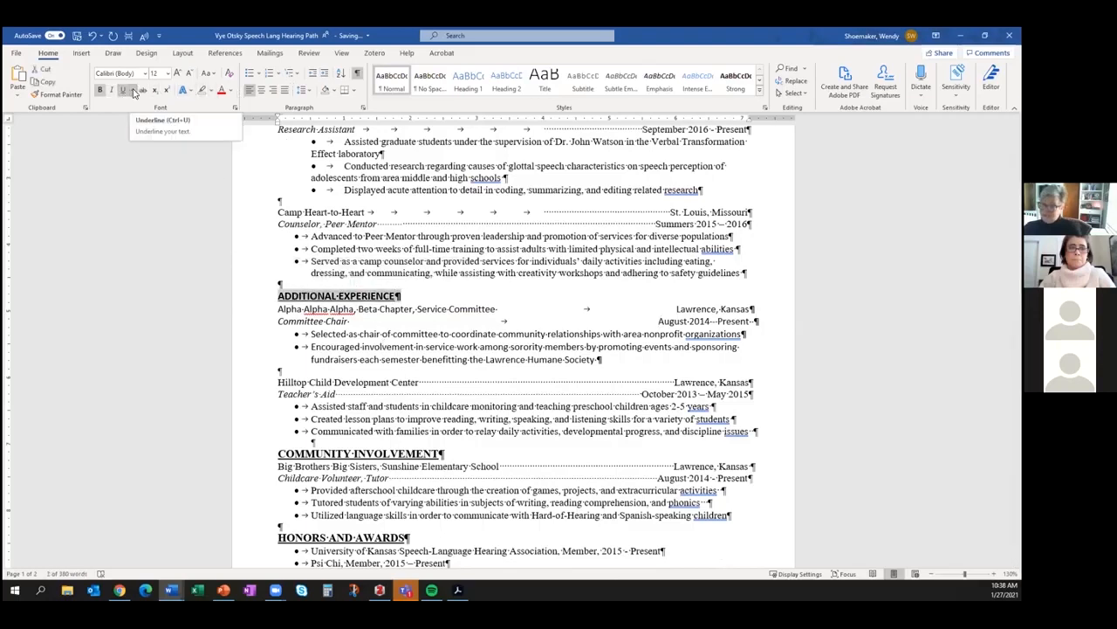
{"action": "left_click", "coordinate": [133, 91]}
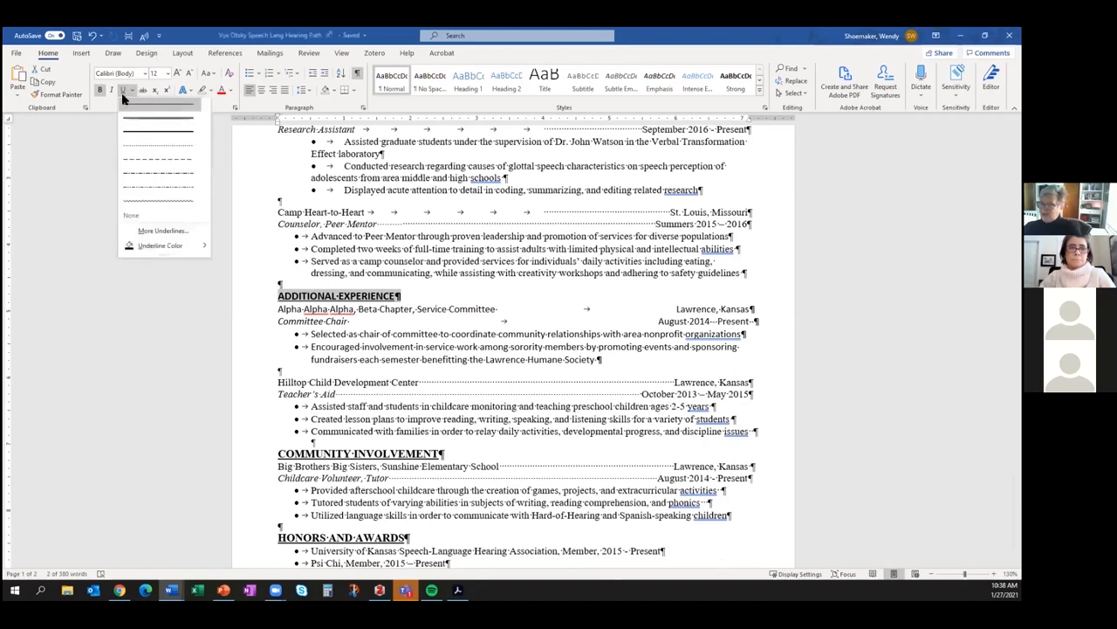
{"action": "left_click", "coordinate": [122, 92]}
{"action": "left_click", "coordinate": [122, 93]}
{"action": "left_click", "coordinate": [122, 93]}
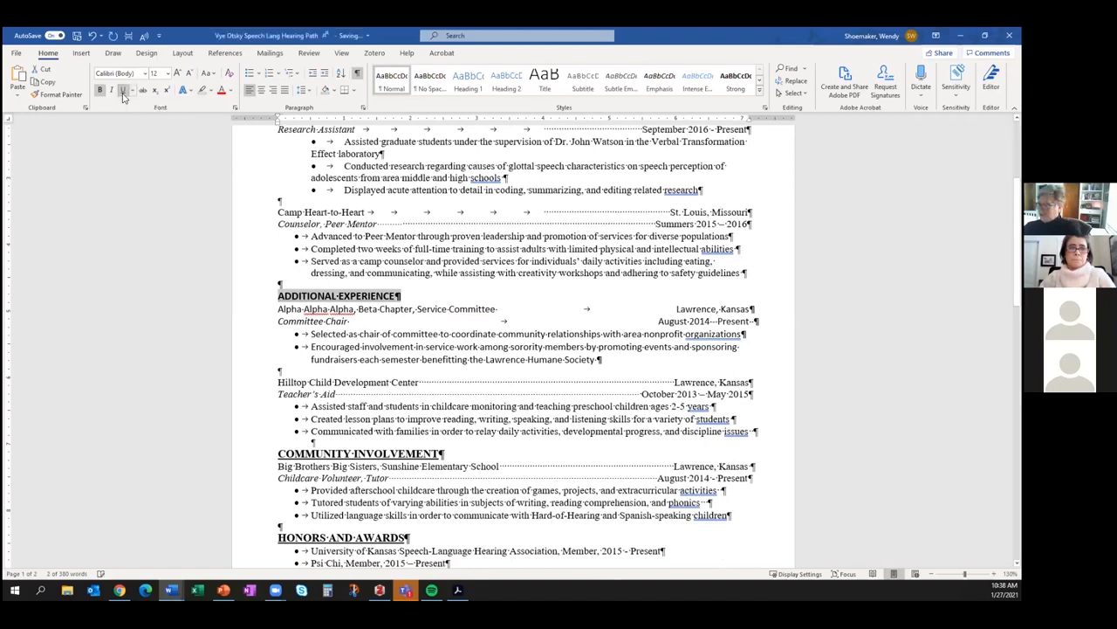
{"action": "left_click", "coordinate": [345, 93]}
{"action": "left_click", "coordinate": [377, 349]}
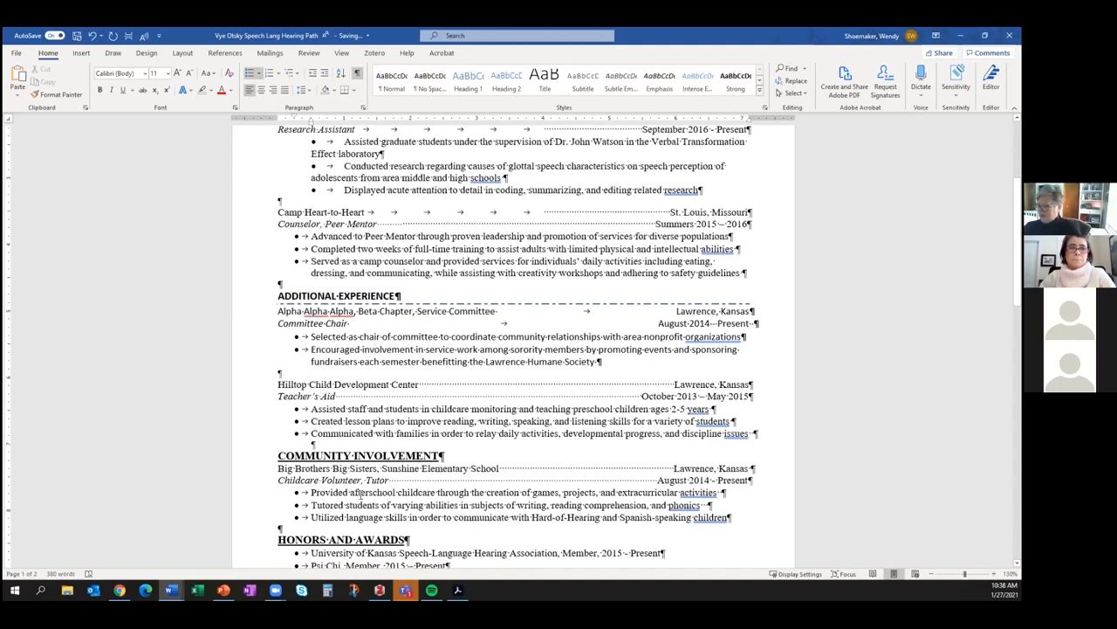
- Use Format Painter to copy the ADDITIONAL EXPERIENCE heading's formatting onto the COMMUNITY INVOLVEMENT heading
{"action": "left_click", "coordinate": [739, 297]}
{"action": "left_click_drag", "start_coordinate": [401, 295], "coordinate": [278, 298]}
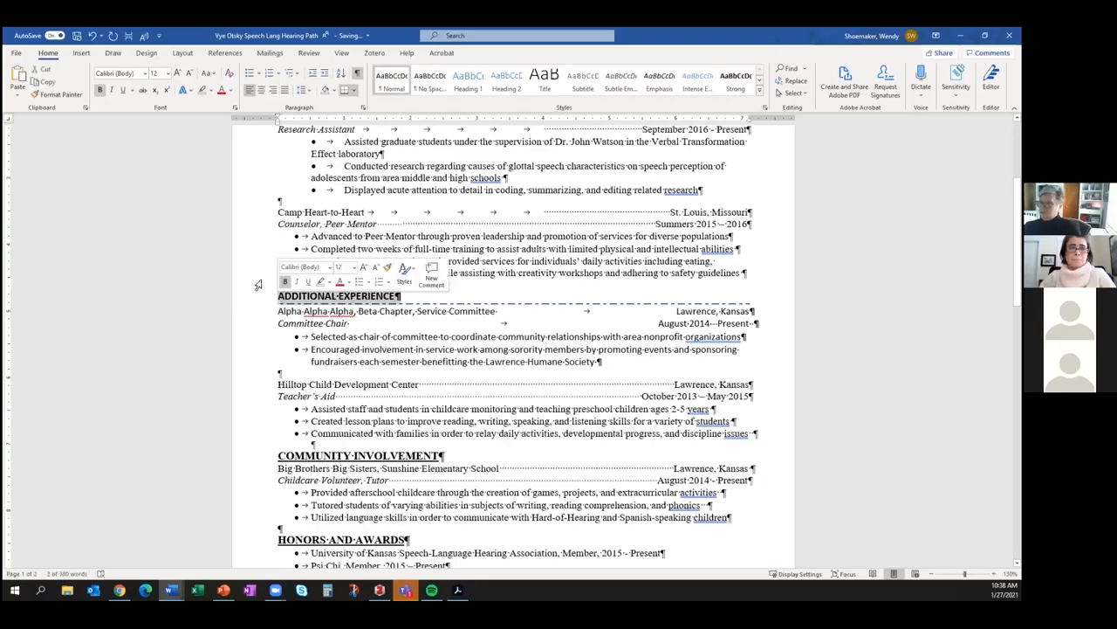
{"action": "left_click", "coordinate": [60, 97]}
{"action": "left_click_drag", "start_coordinate": [443, 456], "coordinate": [277, 455]}
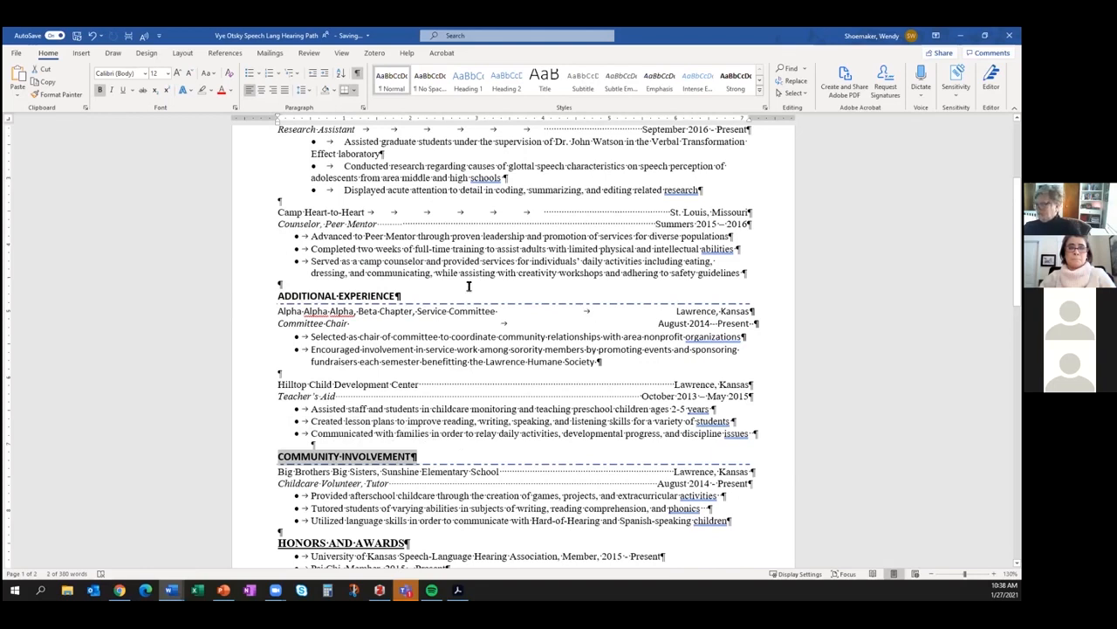
- Use Format Painter to copy the whole Alpha Alpha Alpha entry's formatting onto the Big Brothers Big Sisters entry and its bullets
{"action": "left_click_drag", "start_coordinate": [602, 361], "coordinate": [288, 312]}
{"action": "left_click", "coordinate": [57, 94]}
{"action": "scroll", "coordinate": [316, 371], "scroll_direction": "down", "scroll_amount": 1}
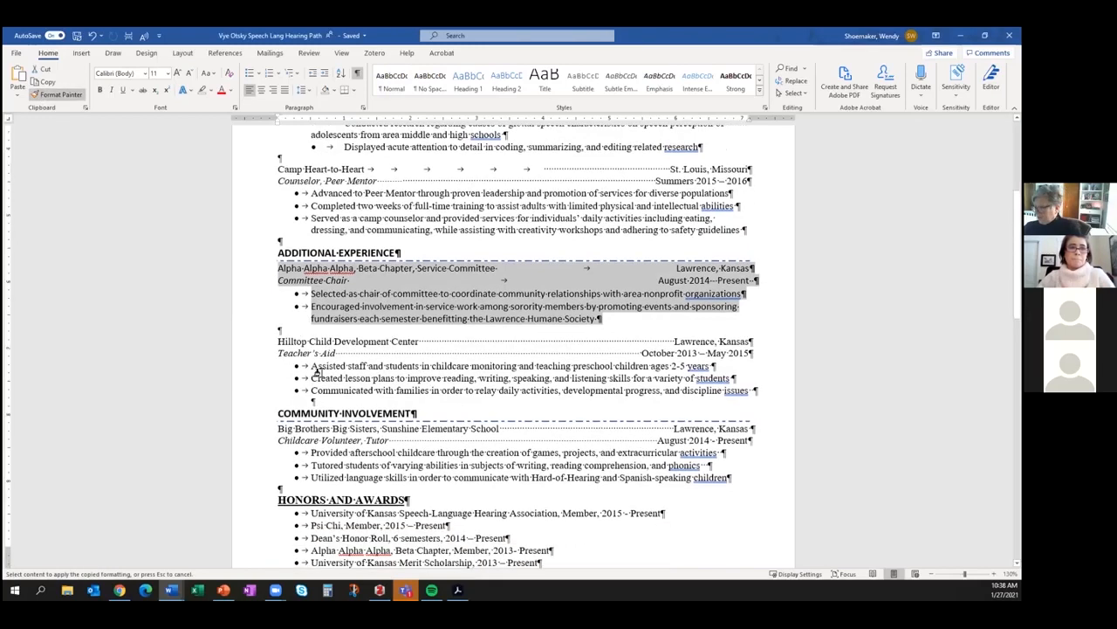
{"action": "scroll", "coordinate": [316, 371], "scroll_direction": "down", "scroll_amount": 1}
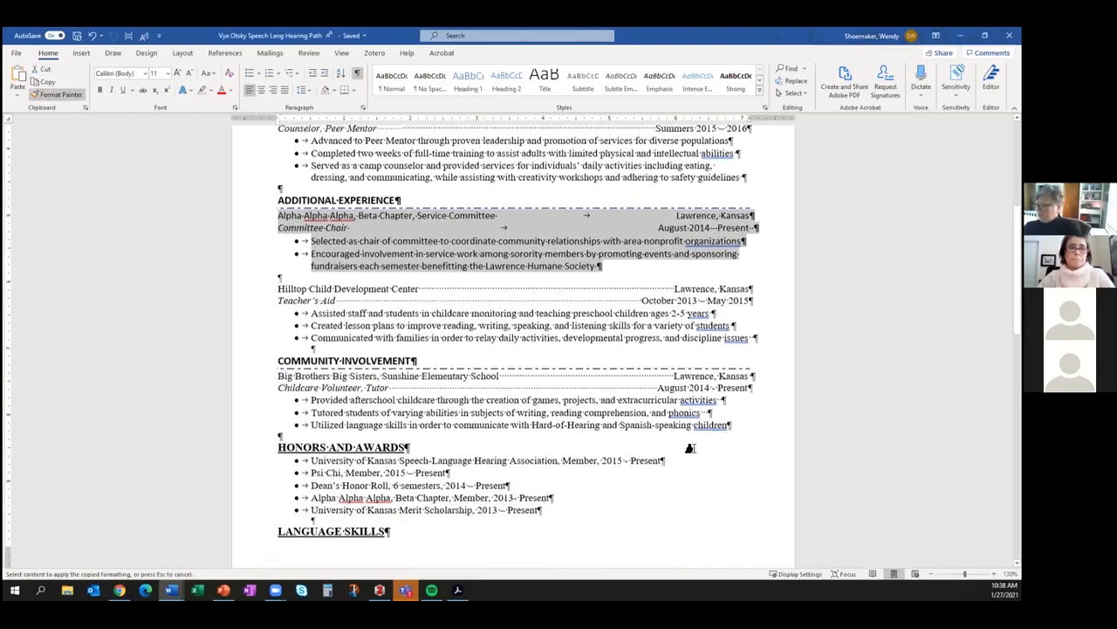
{"action": "mouse_move", "coordinate": [731, 426]}
{"action": "left_mouse_down"}
{"action": "mouse_move", "coordinate": [296, 403]}
{"action": "mouse_move", "coordinate": [259, 383]}
{"action": "left_mouse_up"}
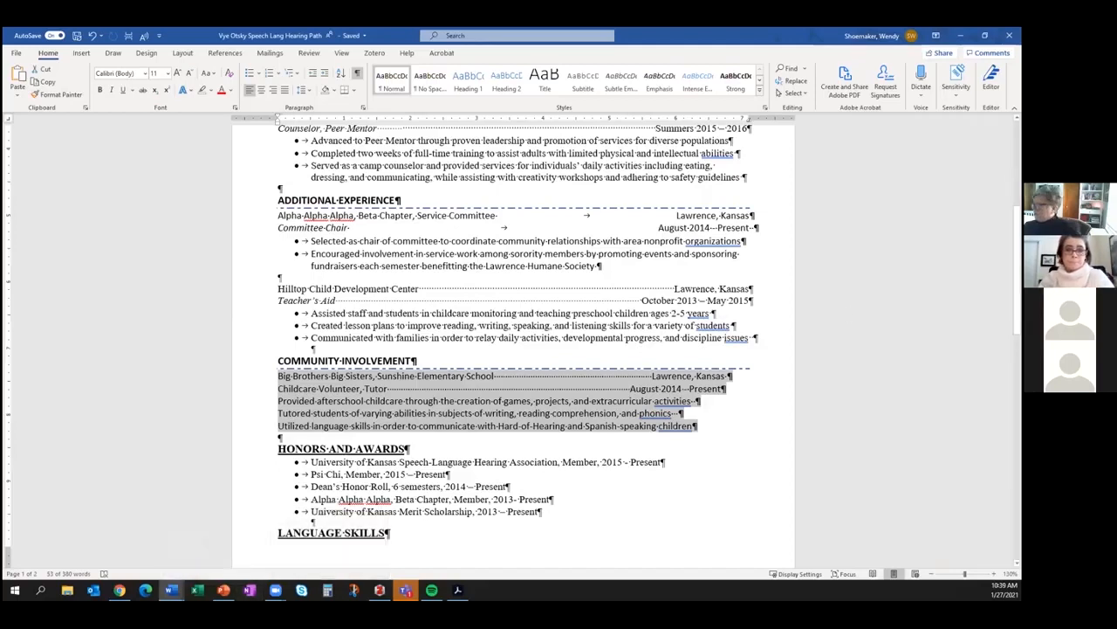
- Minimize the Speech Lang Hearing resume, return to the Formatting with Word tips document and read its Fixing problems section
{"action": "left_click", "coordinate": [961, 36]}
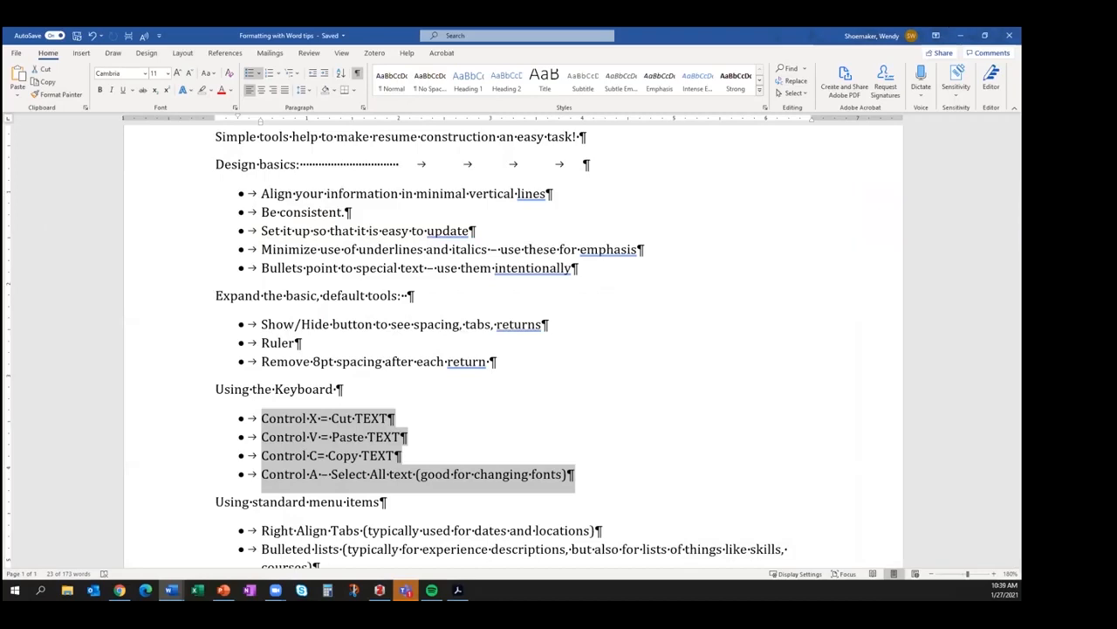
{"action": "left_click", "coordinate": [961, 36]}
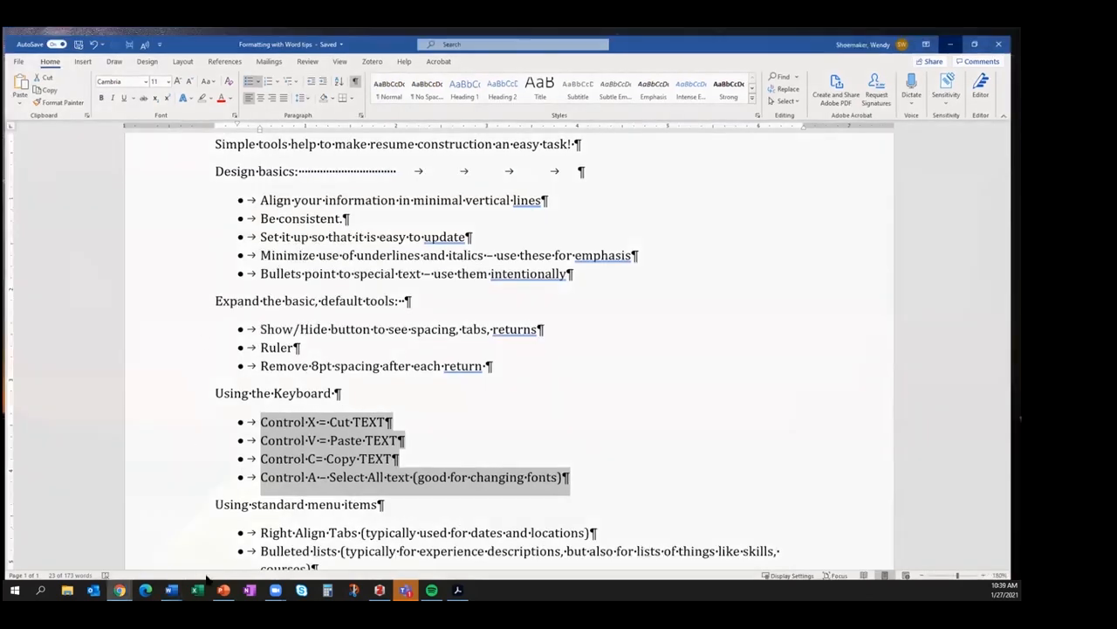
{"action": "mouse_move", "coordinate": [171, 590]}
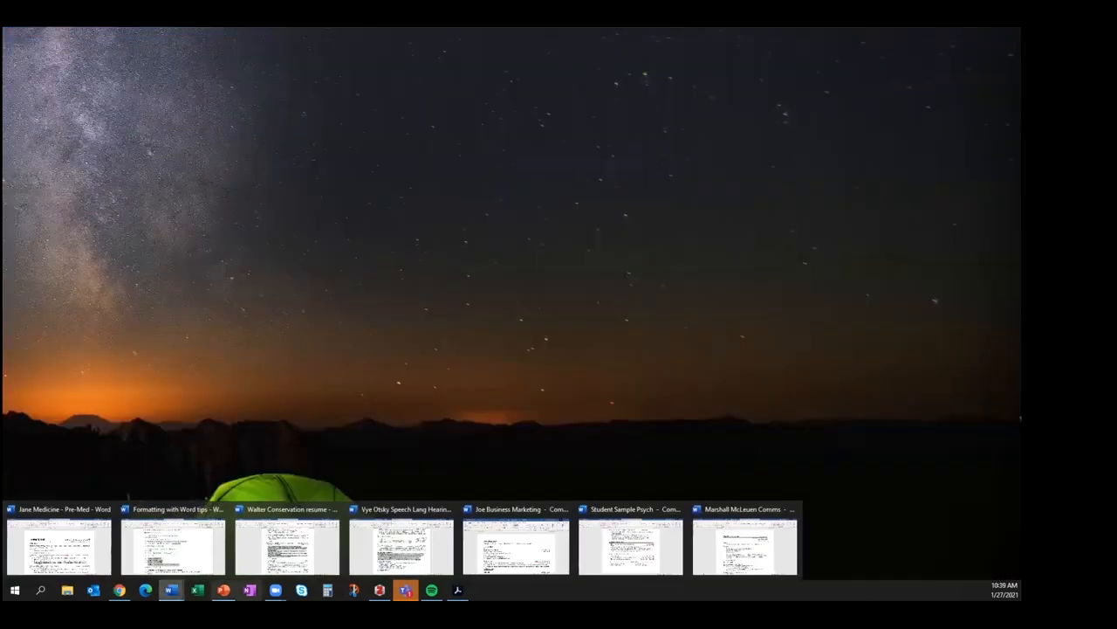
{"action": "left_click", "coordinate": [197, 563]}
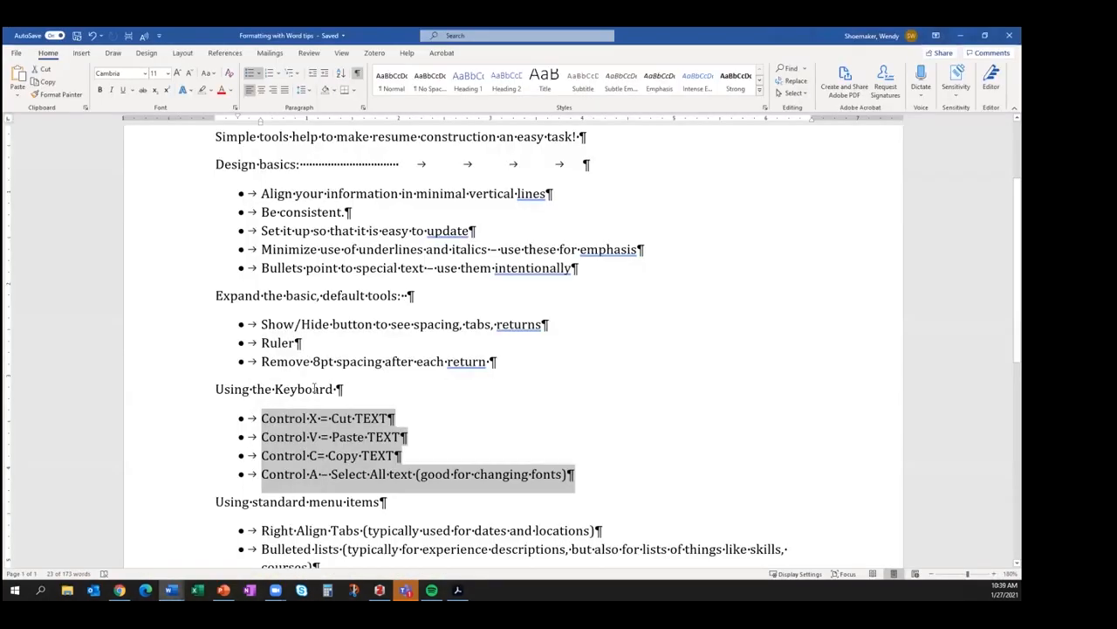
{"action": "scroll", "coordinate": [316, 388], "scroll_direction": "down", "scroll_amount": 1}
{"action": "scroll", "coordinate": [315, 388], "scroll_direction": "down", "scroll_amount": 3}
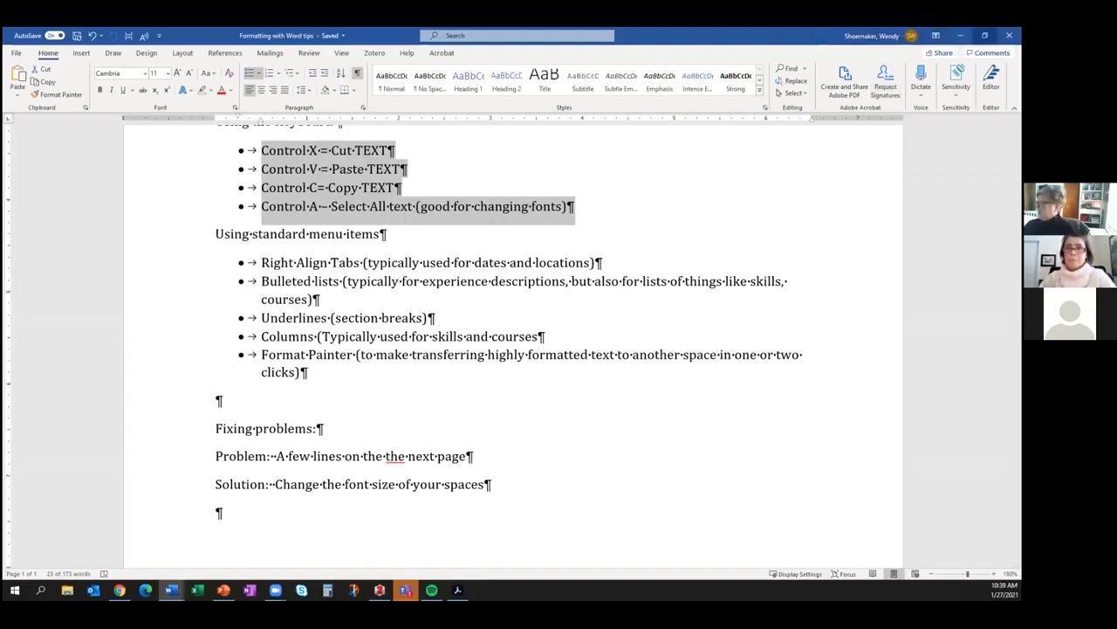
- Minimize the tips document, switch to the Business Marketing resume and maximize its window
{"action": "left_click", "coordinate": [960, 35]}
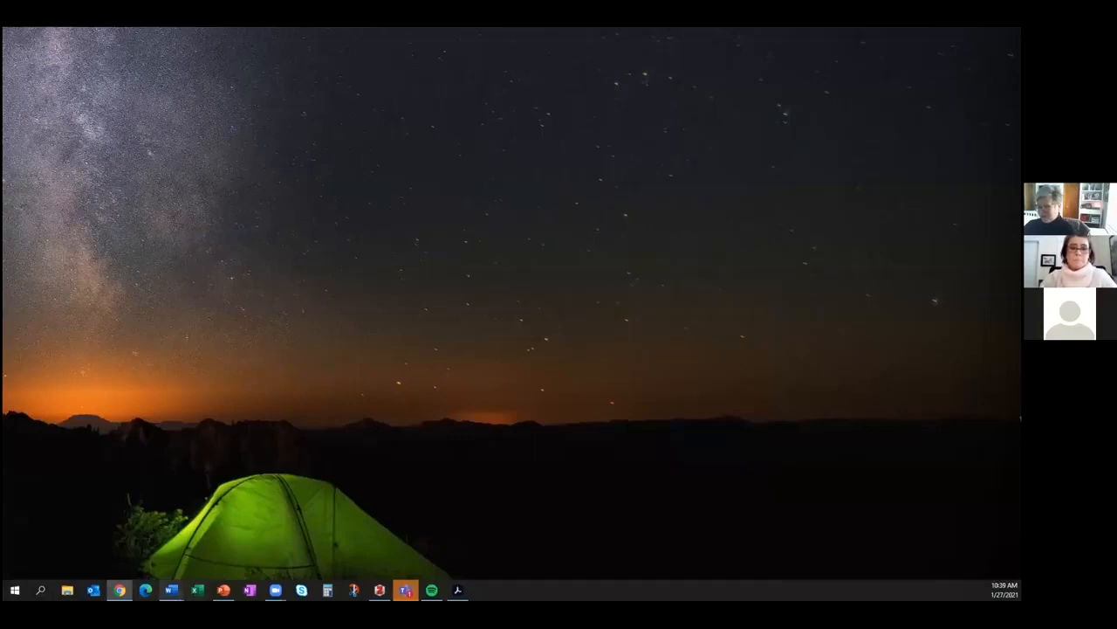
{"action": "mouse_move", "coordinate": [171, 590]}
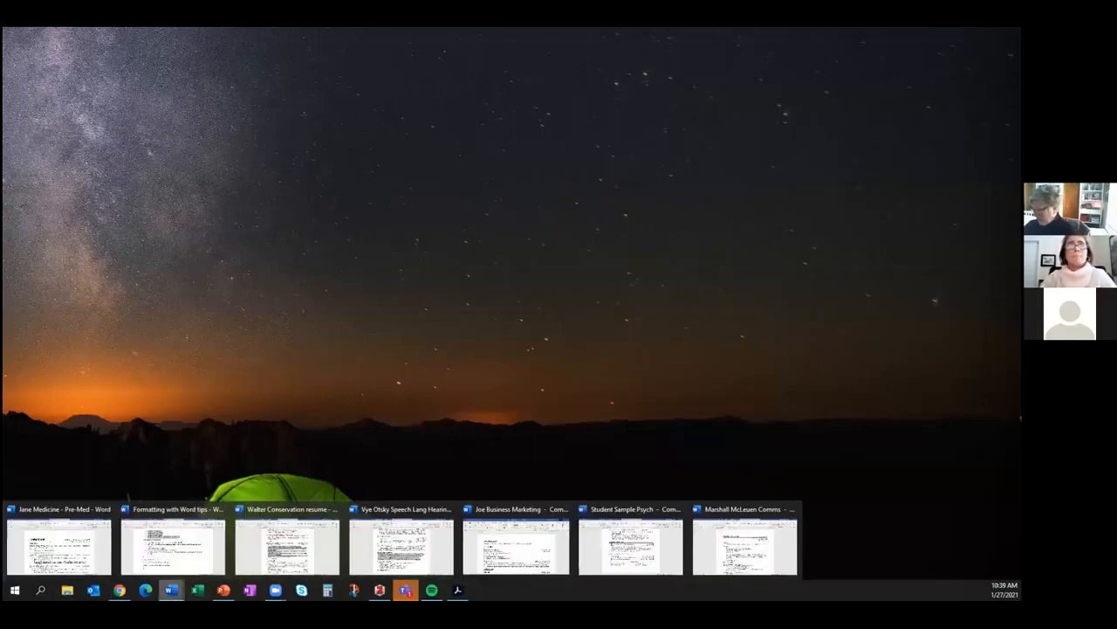
{"action": "left_click", "coordinate": [649, 557]}
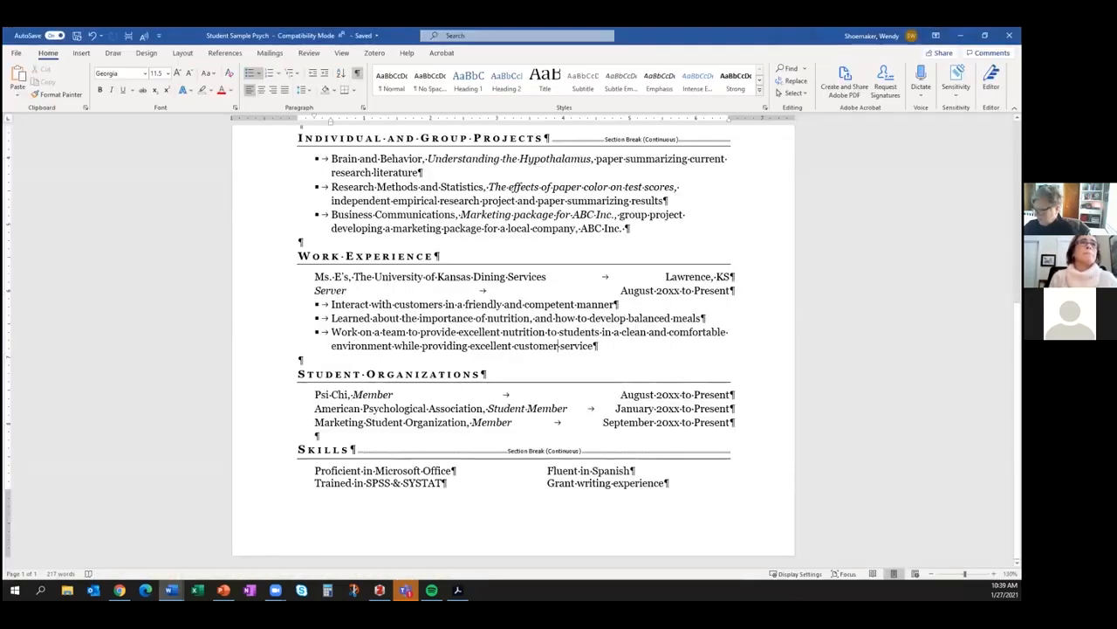
{"action": "mouse_move", "coordinate": [171, 590]}
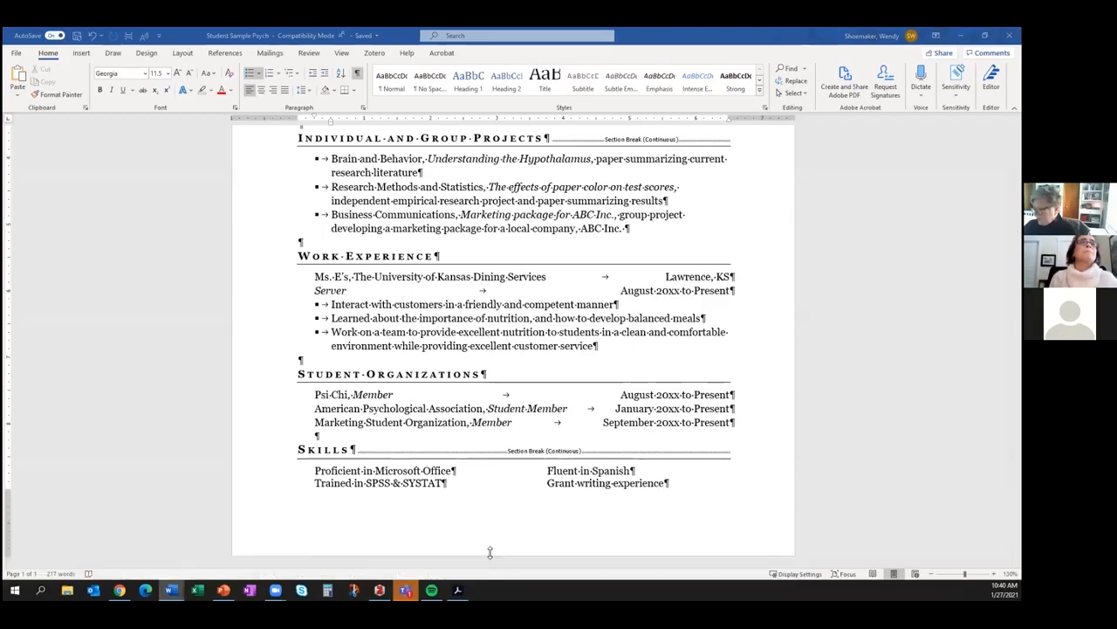
{"action": "scroll", "coordinate": [384, 332], "scroll_direction": "down", "scroll_amount": 10}
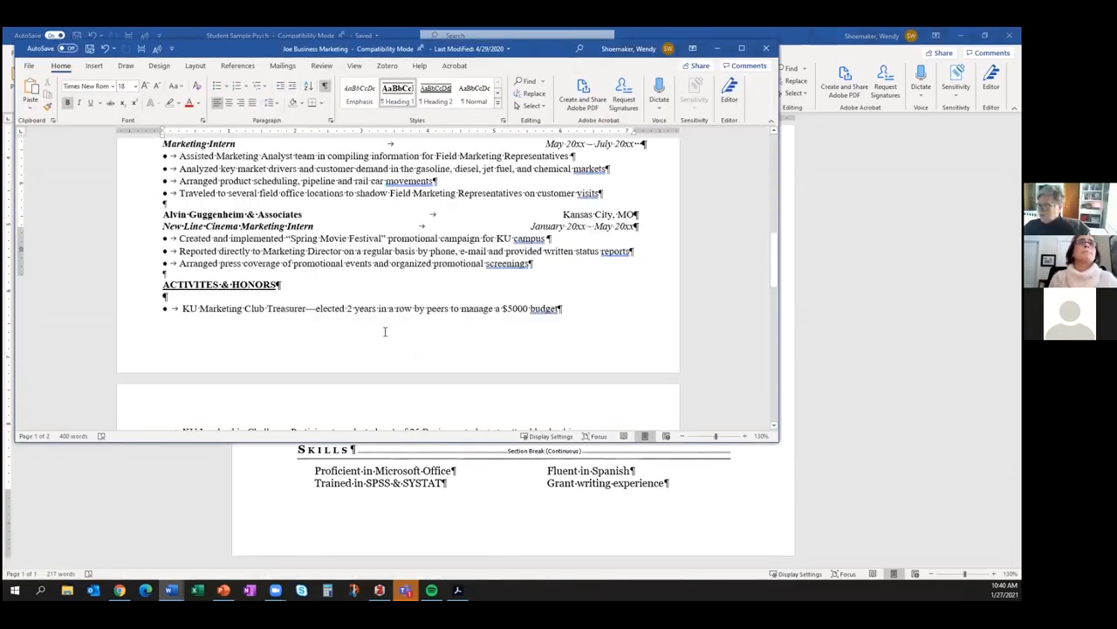
{"action": "scroll", "coordinate": [384, 332], "scroll_direction": "down", "scroll_amount": 3}
{"action": "left_click", "coordinate": [741, 48]}
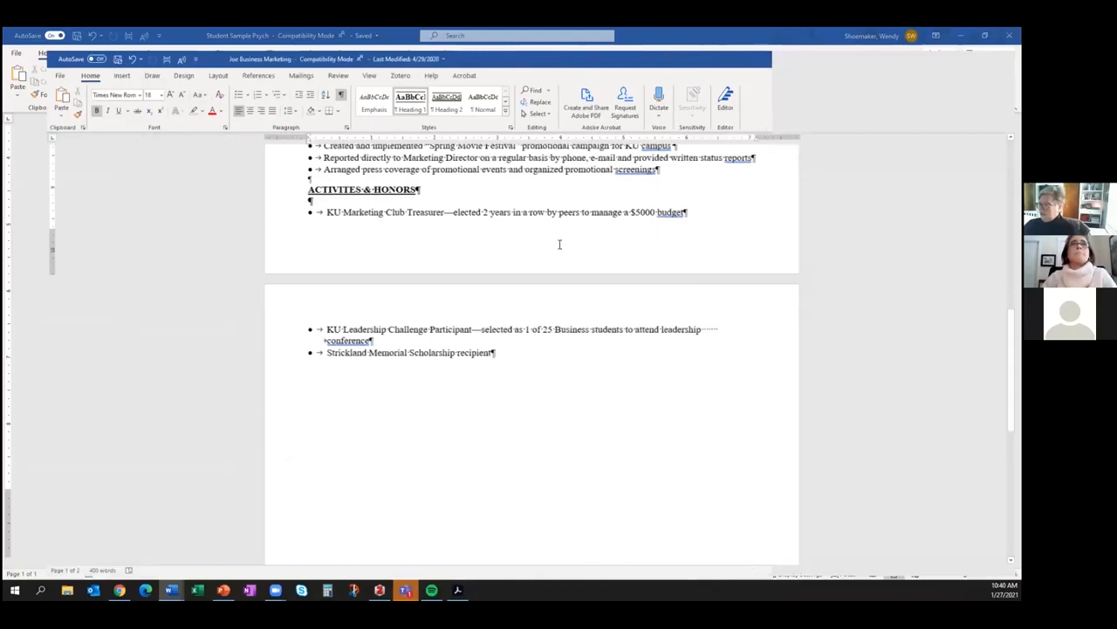
- Examine the Business Marketing resume's blank lines and page break, from the second page back up to the Education section
{"action": "scroll", "coordinate": [504, 370], "scroll_direction": "up", "scroll_amount": 4}
{"action": "scroll", "coordinate": [480, 442], "scroll_direction": "down", "scroll_amount": 1}
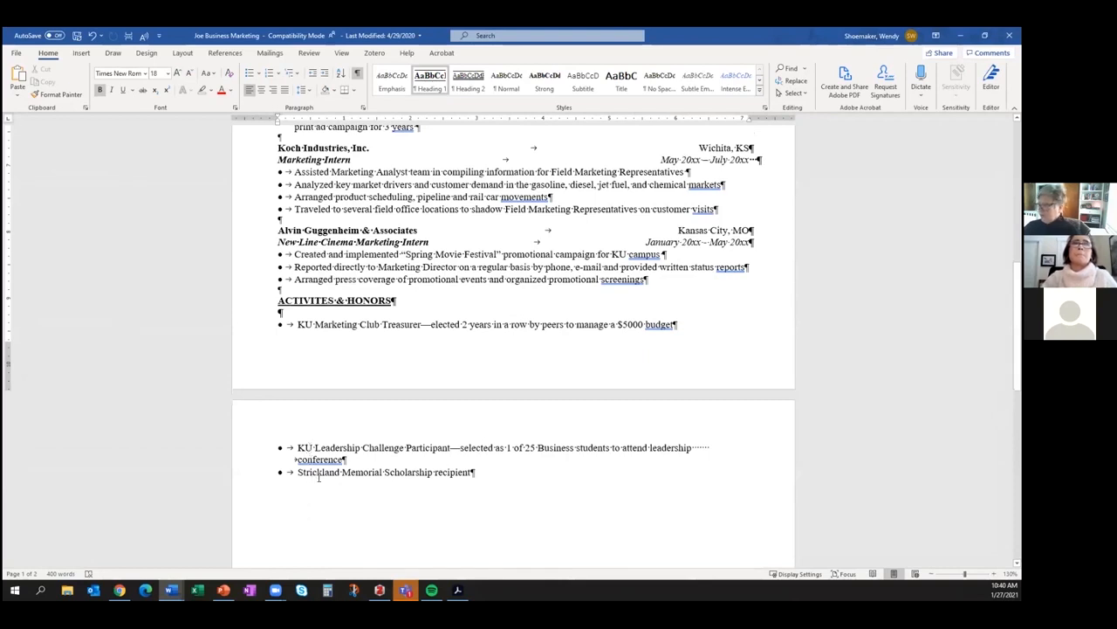
{"action": "scroll", "coordinate": [344, 472], "scroll_direction": "up", "scroll_amount": 8}
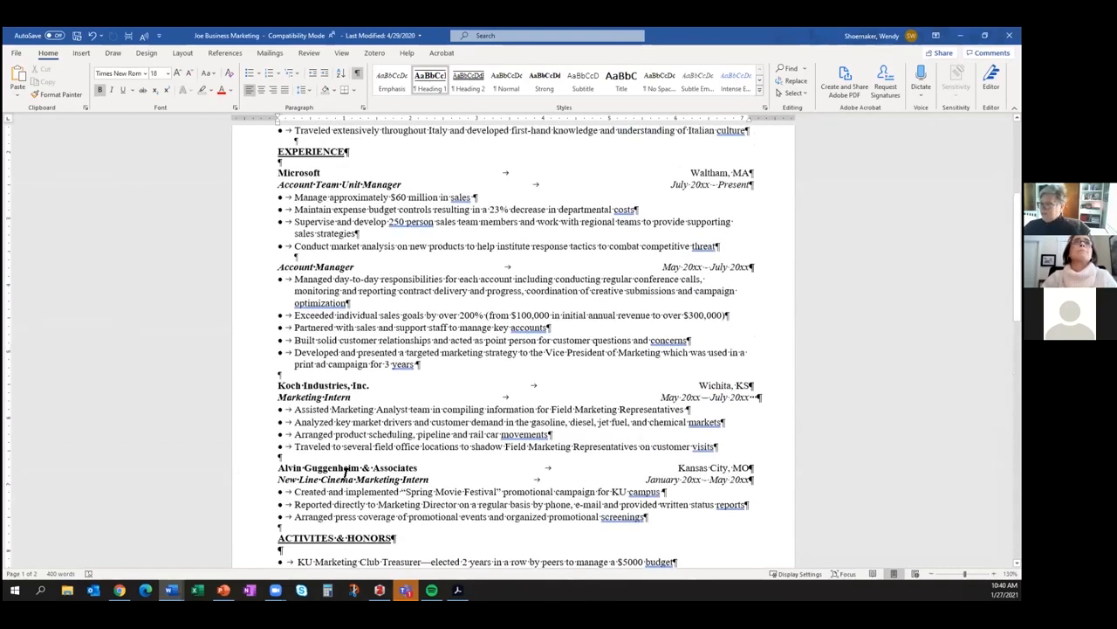
{"action": "scroll", "coordinate": [347, 472], "scroll_direction": "up", "scroll_amount": 3}
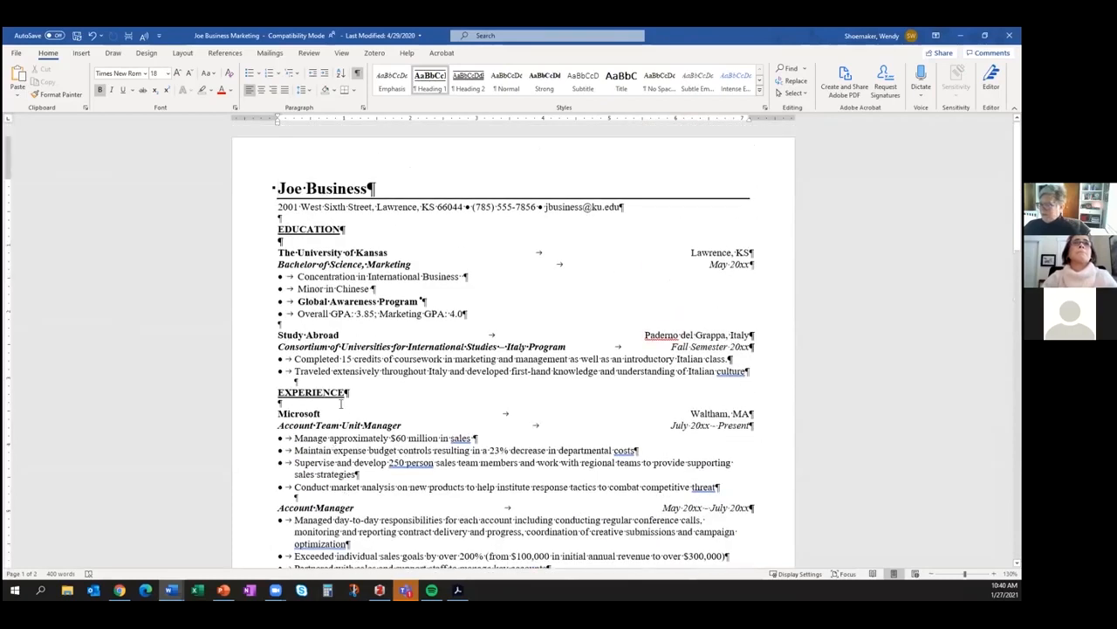
{"action": "scroll", "coordinate": [341, 403], "scroll_direction": "down", "scroll_amount": 2}
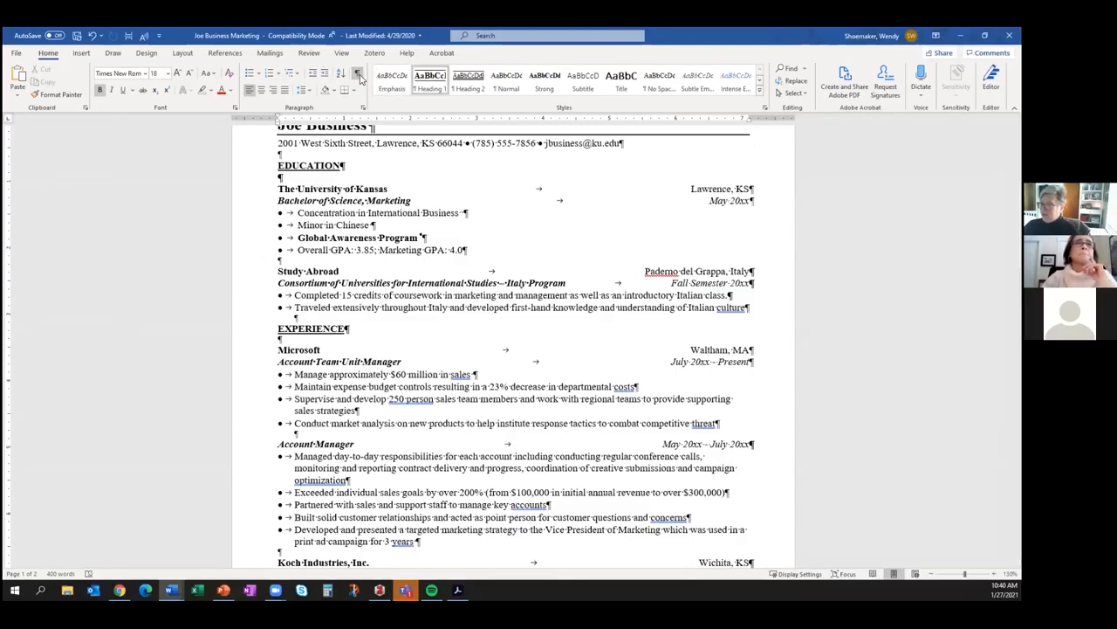
- Reduce the font size of the blank line above the EXPERIENCE heading to 7 pt
{"action": "double_click", "coordinate": [301, 317]}
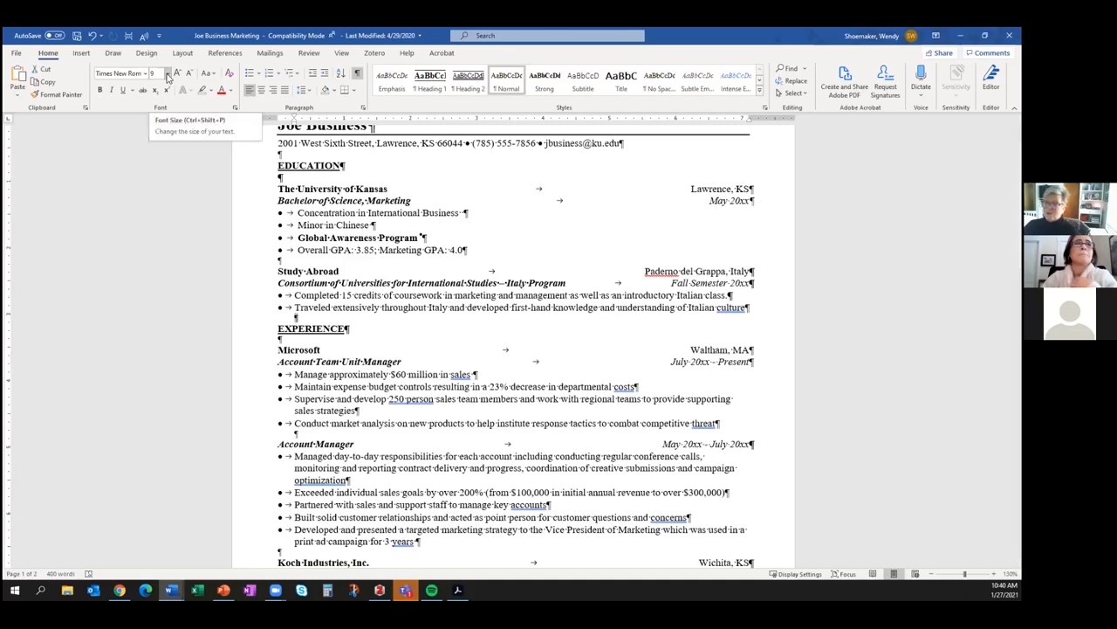
{"action": "left_click", "coordinate": [190, 75]}
{"action": "left_click", "coordinate": [191, 75]}
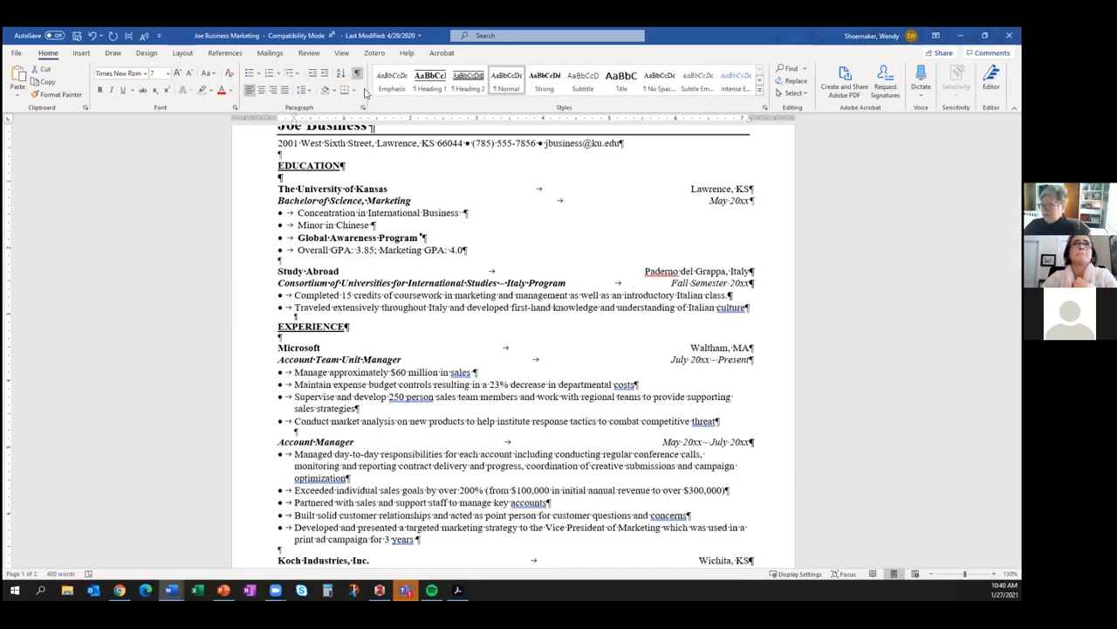
- Hide the formatting marks and delete the blank lines directly above and below the EXPERIENCE heading
{"action": "left_click", "coordinate": [357, 72]}
{"action": "left_click", "coordinate": [303, 316]}
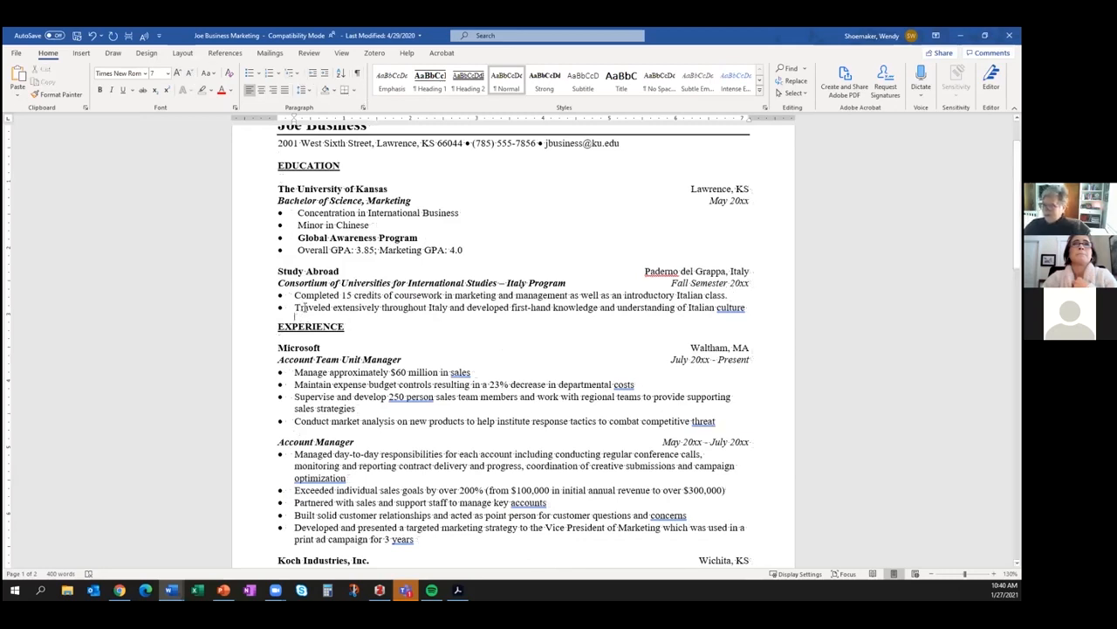
{"action": "key", "text": "BackSpace"}
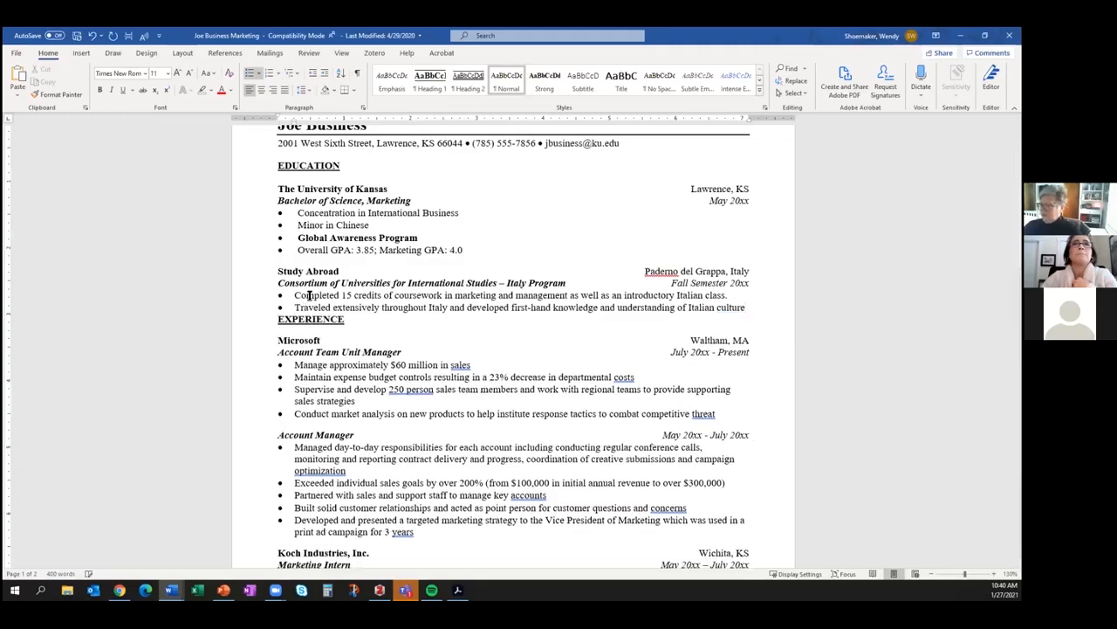
{"action": "left_click", "coordinate": [298, 327]}
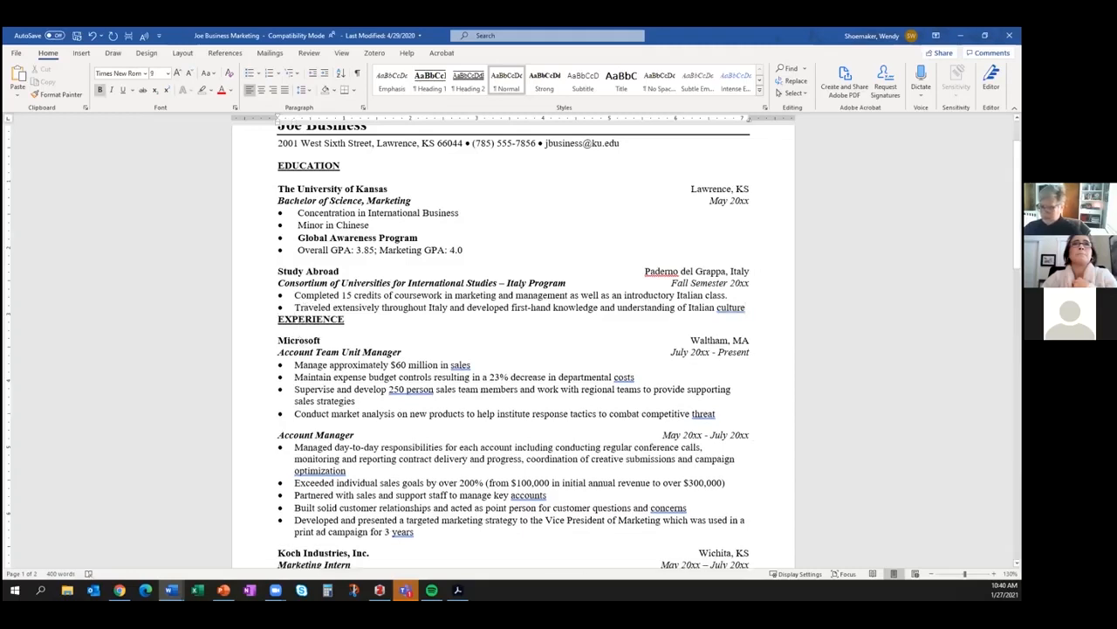
{"action": "key", "text": "BackSpace"}
{"action": "scroll", "coordinate": [272, 289], "scroll_direction": "down", "scroll_amount": 1}
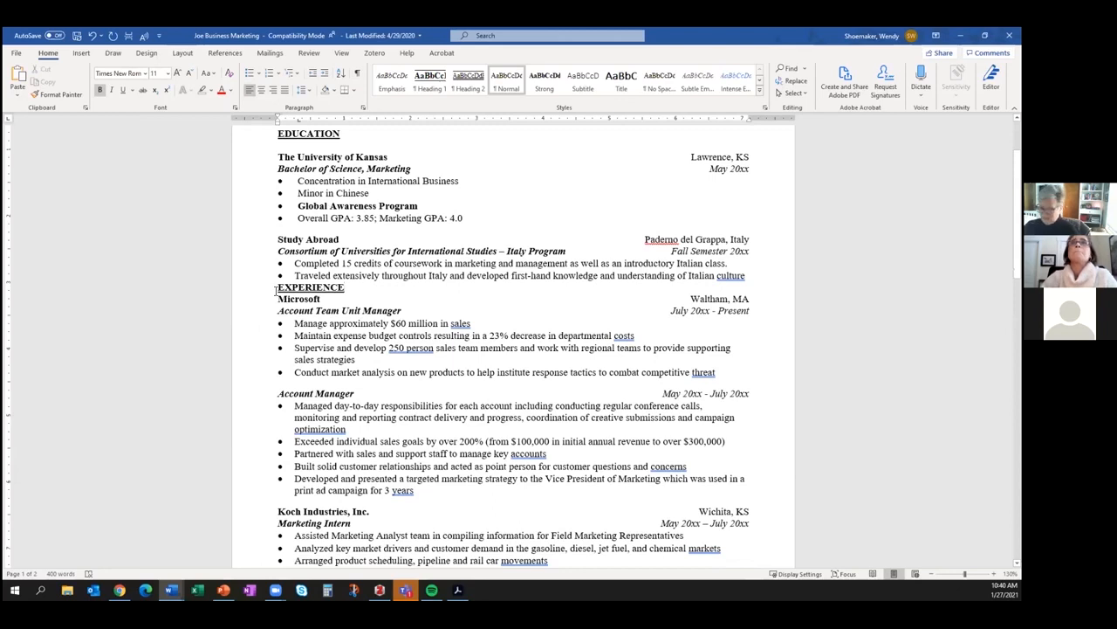
- Insert one blank line below and one above the EXPERIENCE heading, and show the formatting marks again
{"action": "key", "text": "Return"}
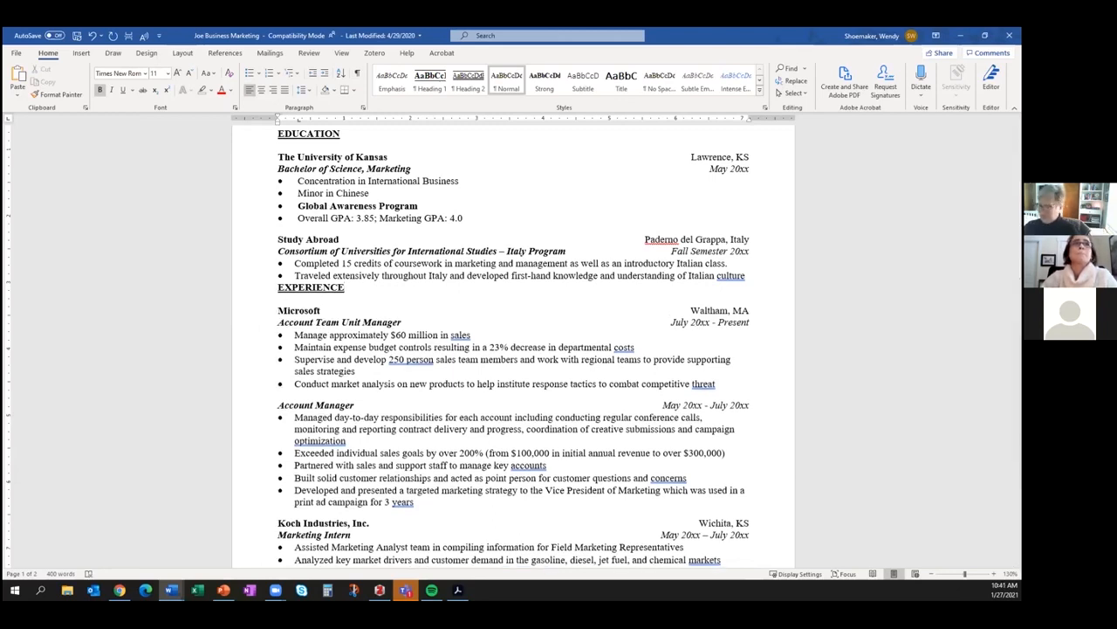
{"action": "left_click", "coordinate": [279, 285]}
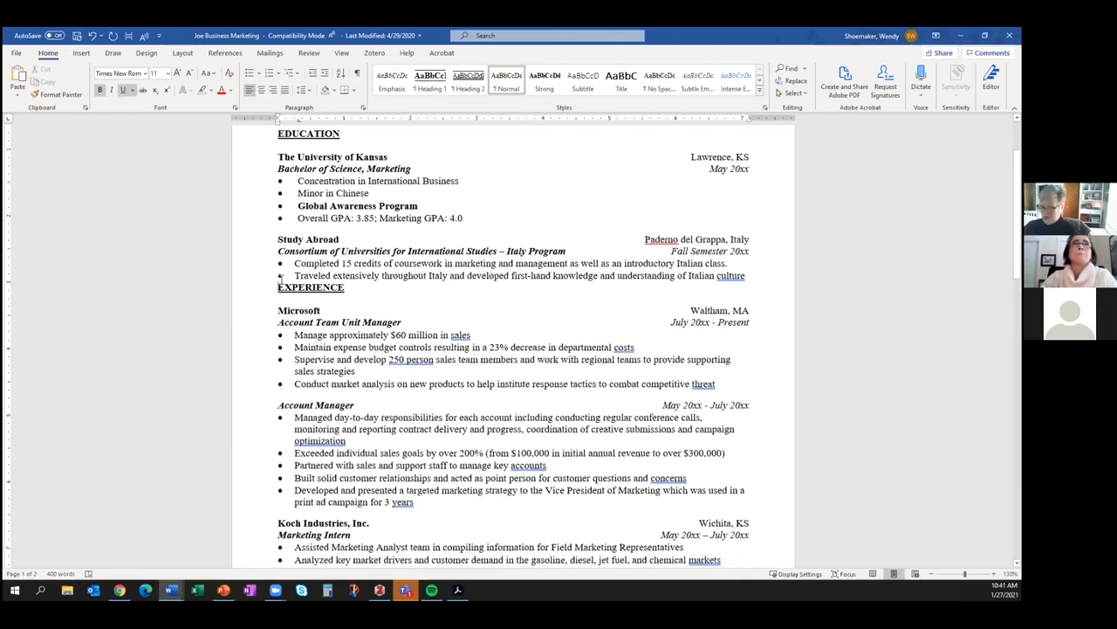
{"action": "key", "text": "Return"}
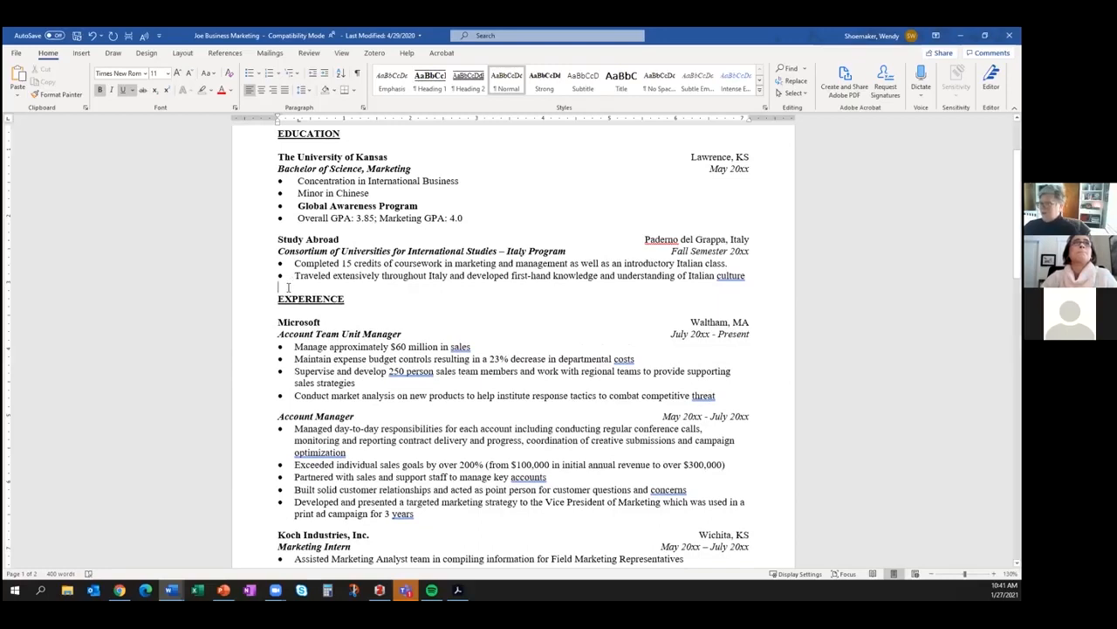
{"action": "left_click", "coordinate": [358, 76]}
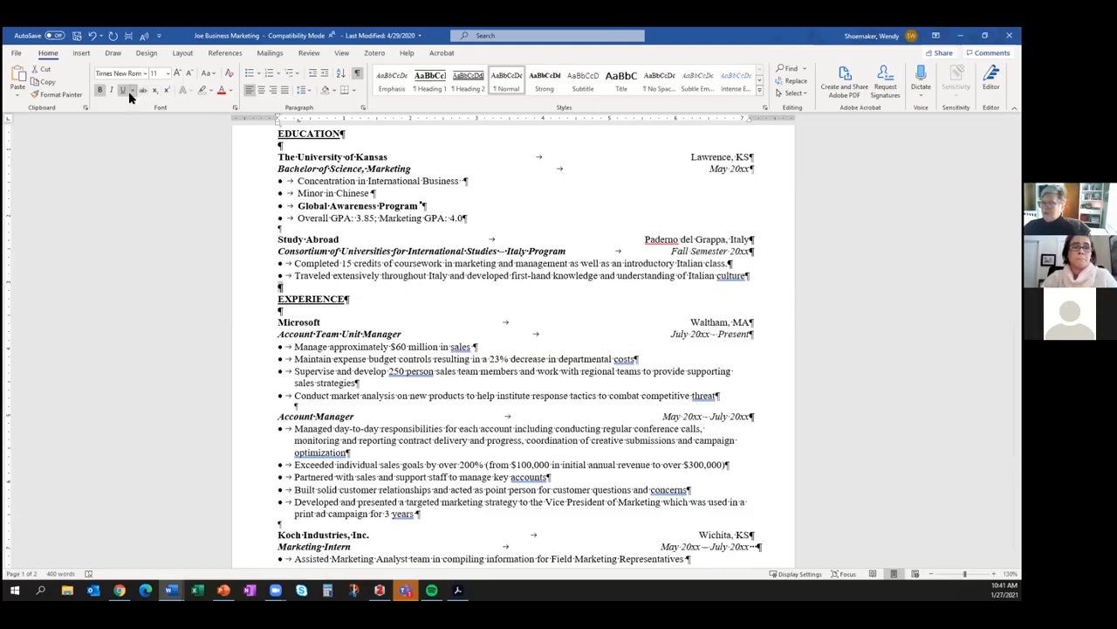
- Shrink the blank lines directly above and below the EXPERIENCE heading to 6 pt
{"action": "left_click", "coordinate": [187, 73]}
{"action": "left_click", "coordinate": [187, 74]}
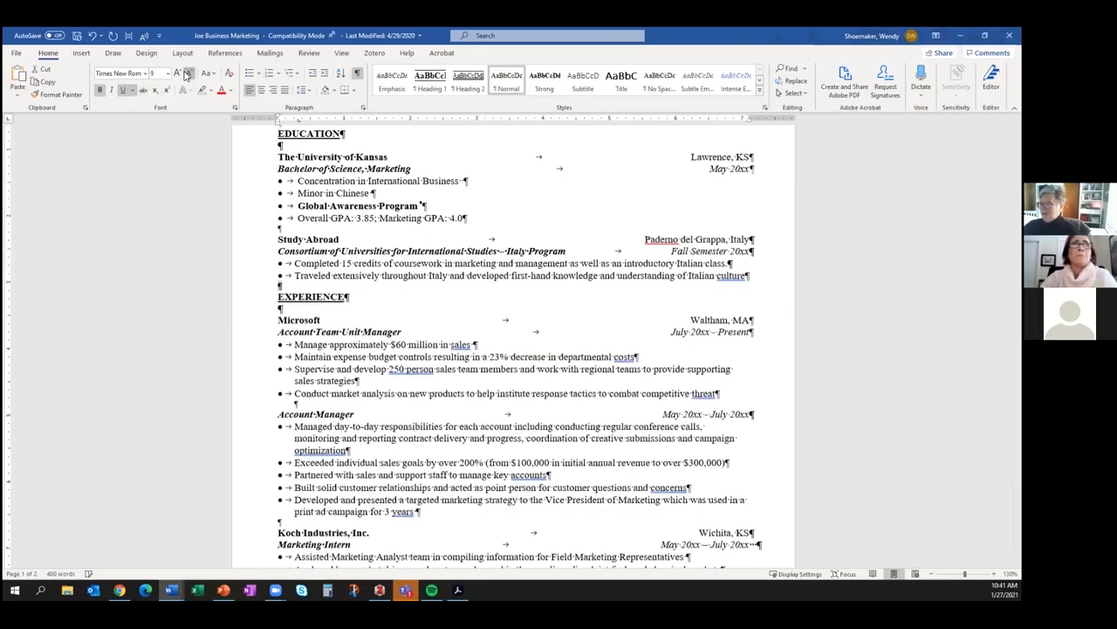
{"action": "left_click", "coordinate": [283, 310]}
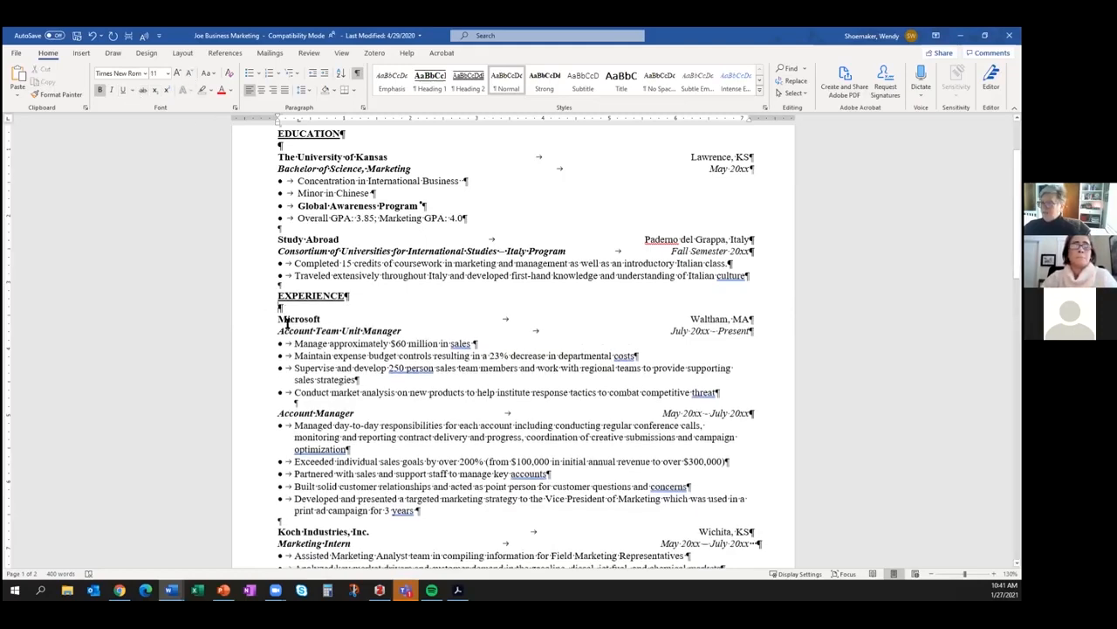
{"action": "double_click", "coordinate": [281, 309]}
{"action": "left_click", "coordinate": [189, 73]}
{"action": "left_click", "coordinate": [189, 73]}
{"action": "left_click", "coordinate": [189, 74]}
{"action": "left_click", "coordinate": [189, 73]}
{"action": "left_click", "coordinate": [188, 73]}
{"action": "left_click", "coordinate": [289, 284]}
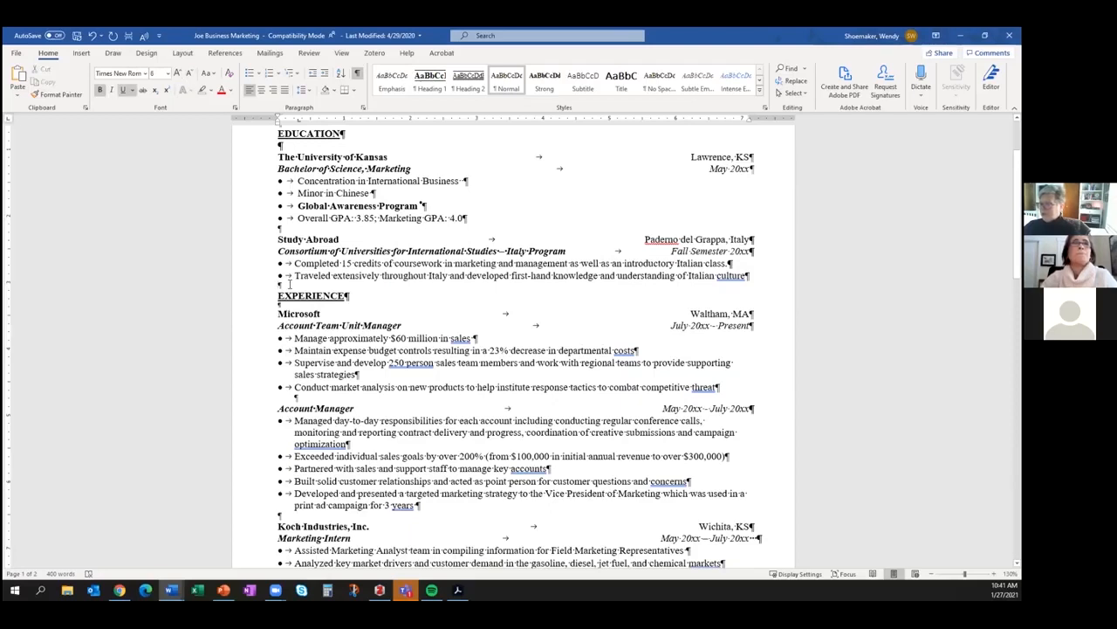
{"action": "double_click", "coordinate": [286, 286]}
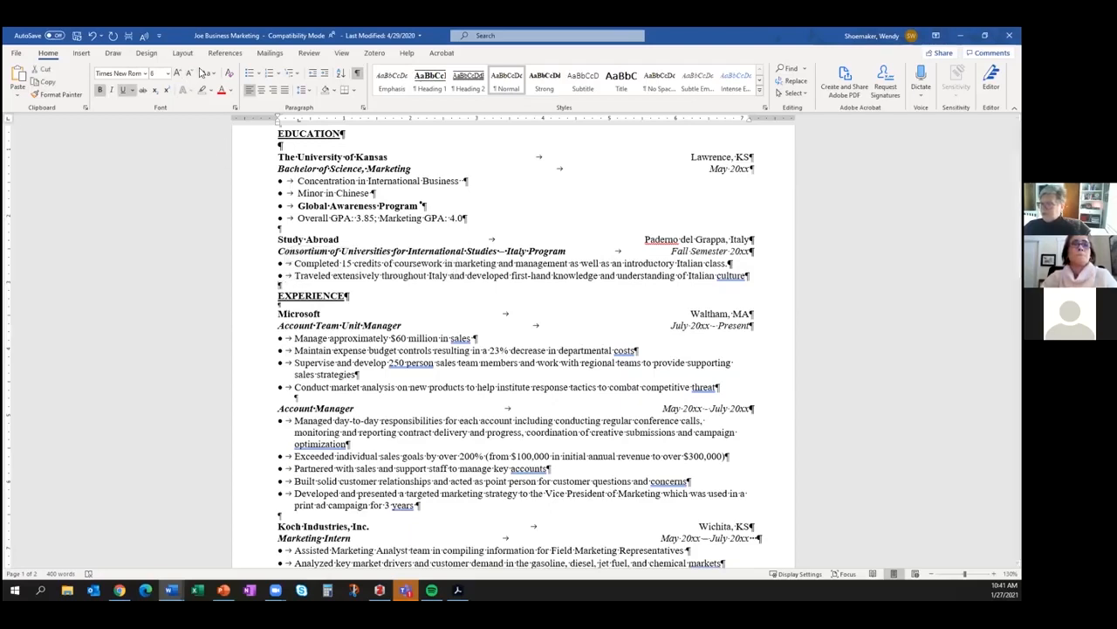
{"action": "left_click", "coordinate": [189, 73]}
{"action": "left_click", "coordinate": [189, 74]}
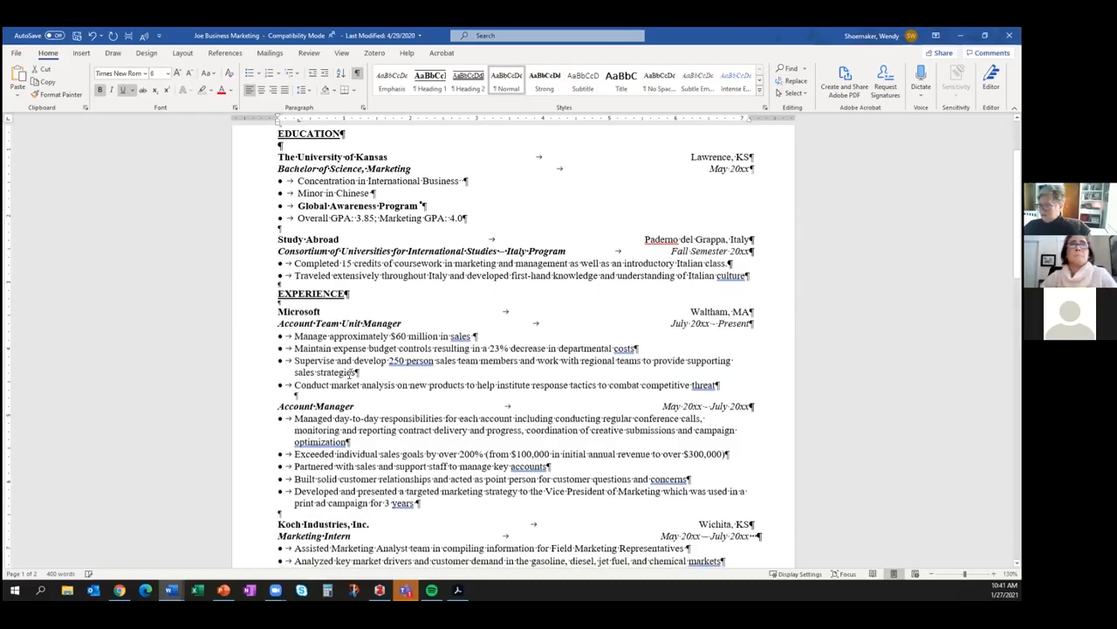
- Reduce the font size of the blank line above the Account Manager entry to 6 pt
{"action": "scroll", "coordinate": [304, 339], "scroll_direction": "down", "scroll_amount": 2}
{"action": "double_click", "coordinate": [303, 339]}
{"action": "left_click", "coordinate": [189, 74]}
{"action": "left_click", "coordinate": [189, 73]}
- Reduce the font size of the blank line above the Koch Industries entry to 6 pt
{"action": "scroll", "coordinate": [325, 393], "scroll_direction": "down", "scroll_amount": 5}
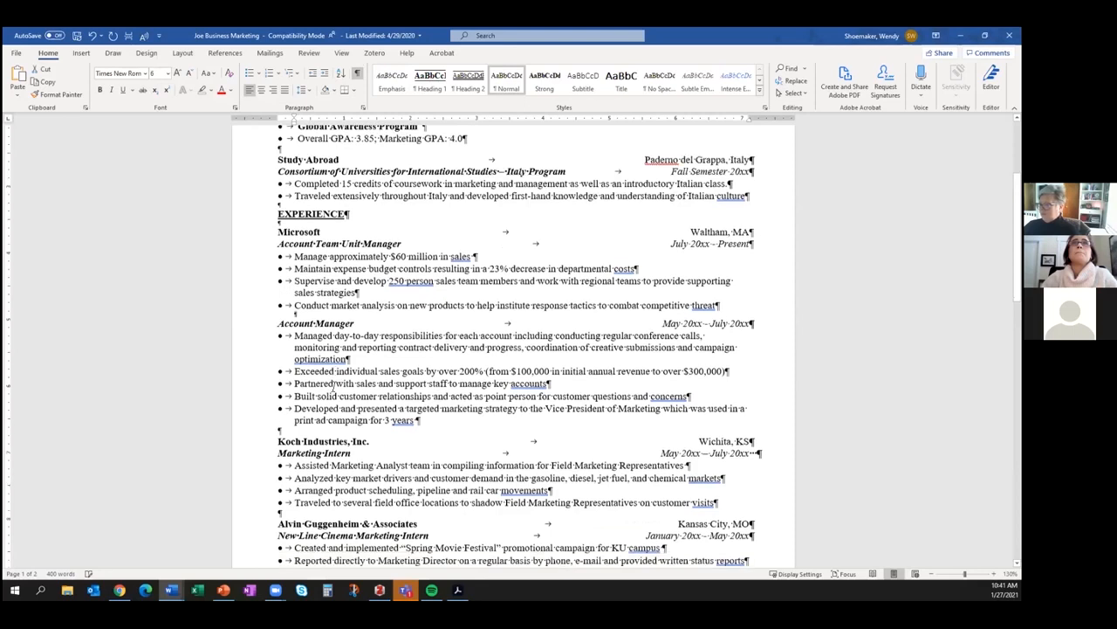
{"action": "scroll", "coordinate": [324, 404], "scroll_direction": "down", "scroll_amount": 4}
{"action": "scroll", "coordinate": [288, 289], "scroll_direction": "up", "scroll_amount": 5}
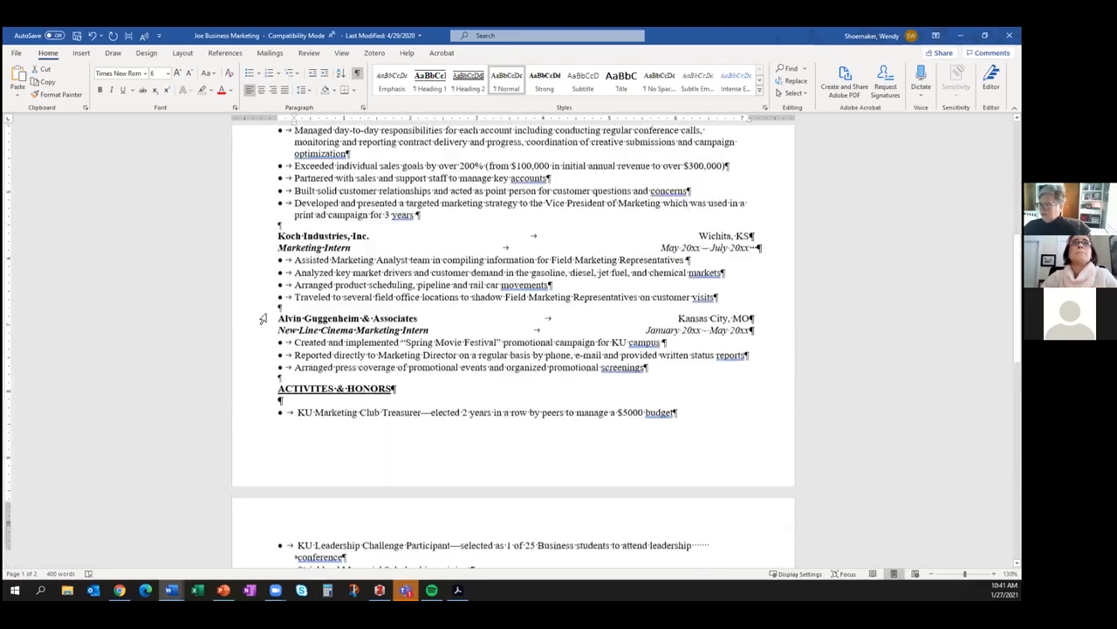
{"action": "double_click", "coordinate": [286, 286]}
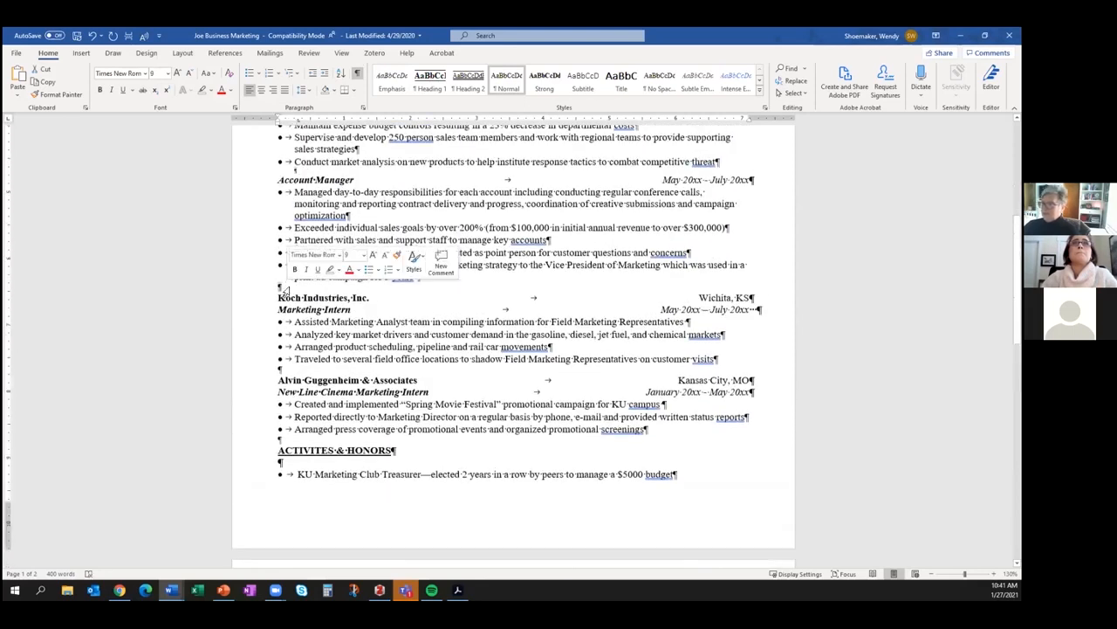
{"action": "left_click", "coordinate": [190, 75]}
{"action": "left_click", "coordinate": [190, 74]}
{"action": "left_click", "coordinate": [191, 74]}
- Reduce the font size of the blank line above the Alvin Guggenheim & Associates entry to 6 pt
{"action": "scroll", "coordinate": [275, 316], "scroll_direction": "down", "scroll_amount": 4}
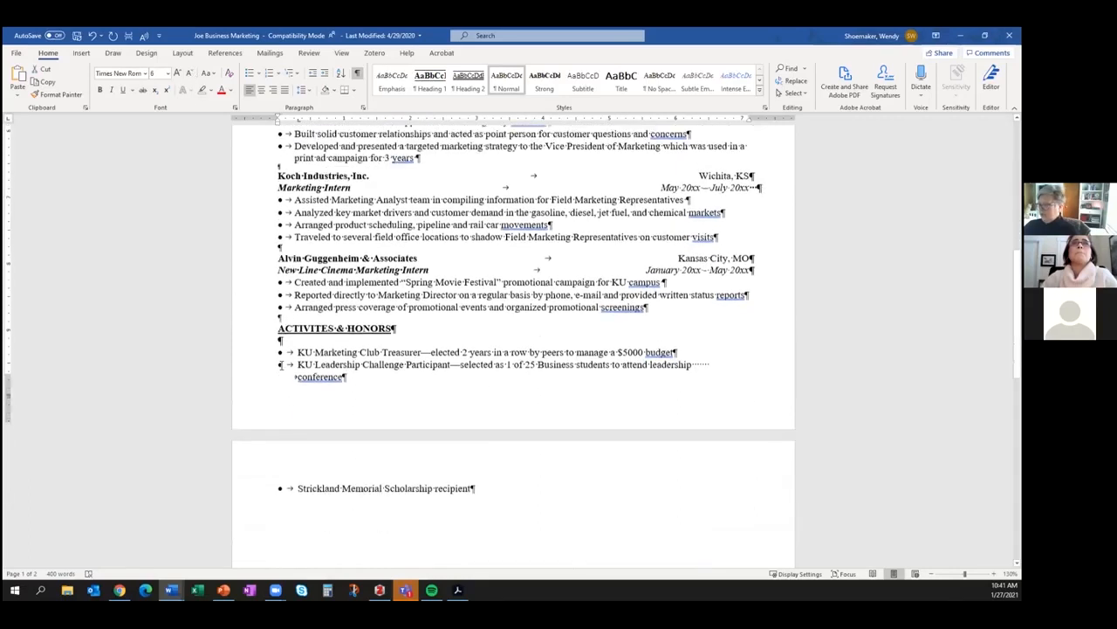
{"action": "scroll", "coordinate": [278, 349], "scroll_direction": "up", "scroll_amount": 3}
{"action": "double_click", "coordinate": [282, 334]}
{"action": "left_click", "coordinate": [190, 74]}
{"action": "left_click", "coordinate": [190, 74]}
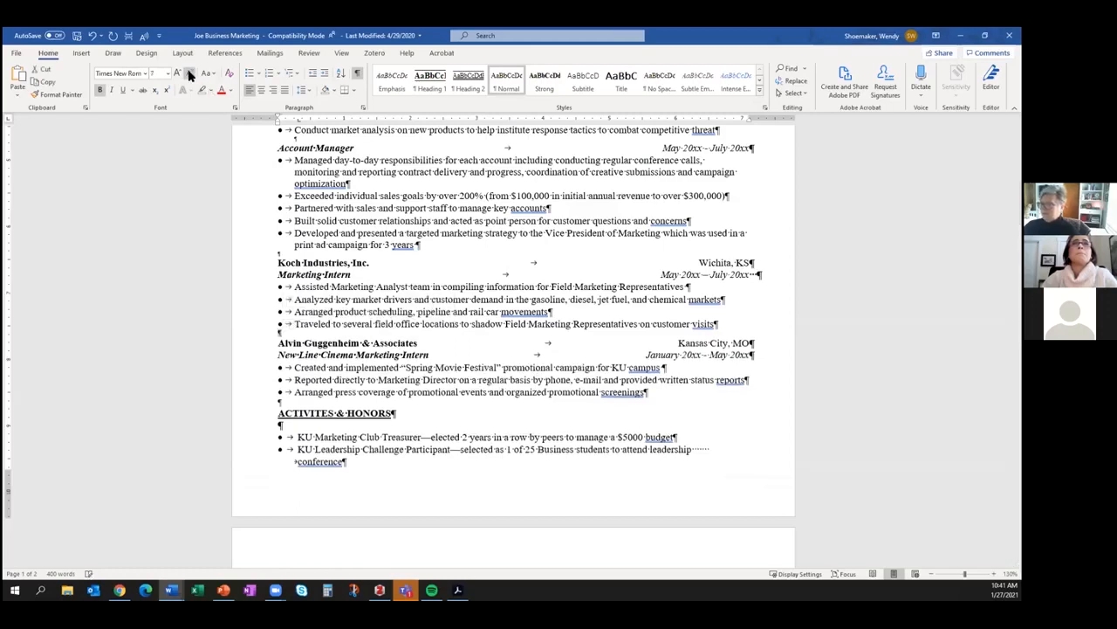
{"action": "left_click", "coordinate": [190, 74]}
- Shrink the font size of the blank line above the ACTIVITES & HONORS heading by three steps
{"action": "scroll", "coordinate": [288, 276], "scroll_direction": "down", "scroll_amount": 3}
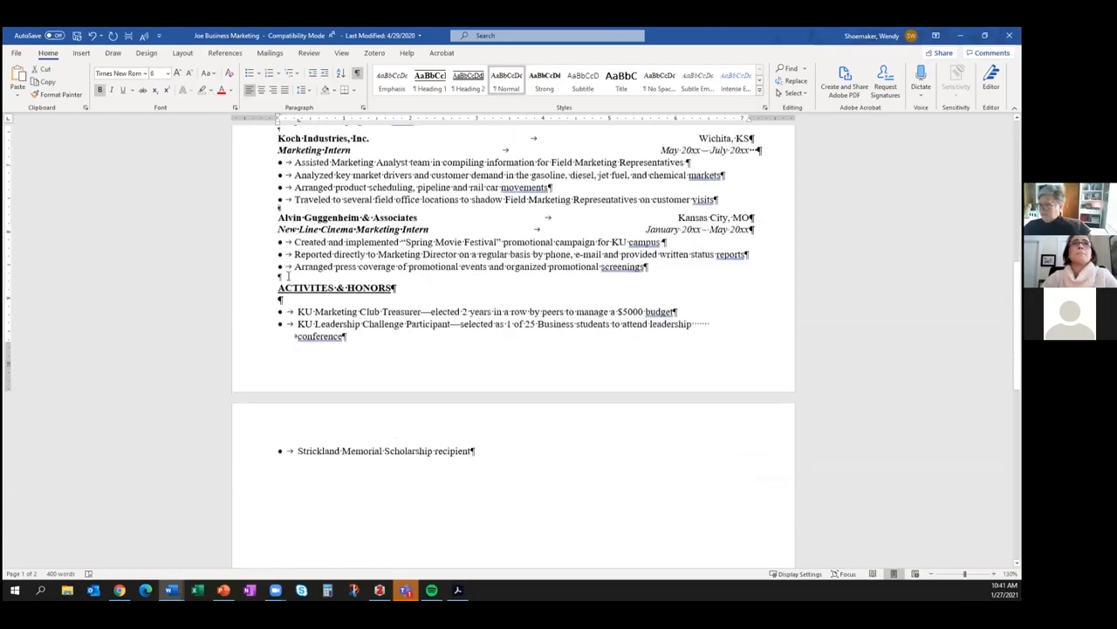
{"action": "left_click", "coordinate": [190, 75]}
{"action": "left_click", "coordinate": [191, 75]}
{"action": "left_click", "coordinate": [190, 75]}
{"action": "double_click", "coordinate": [305, 294]}
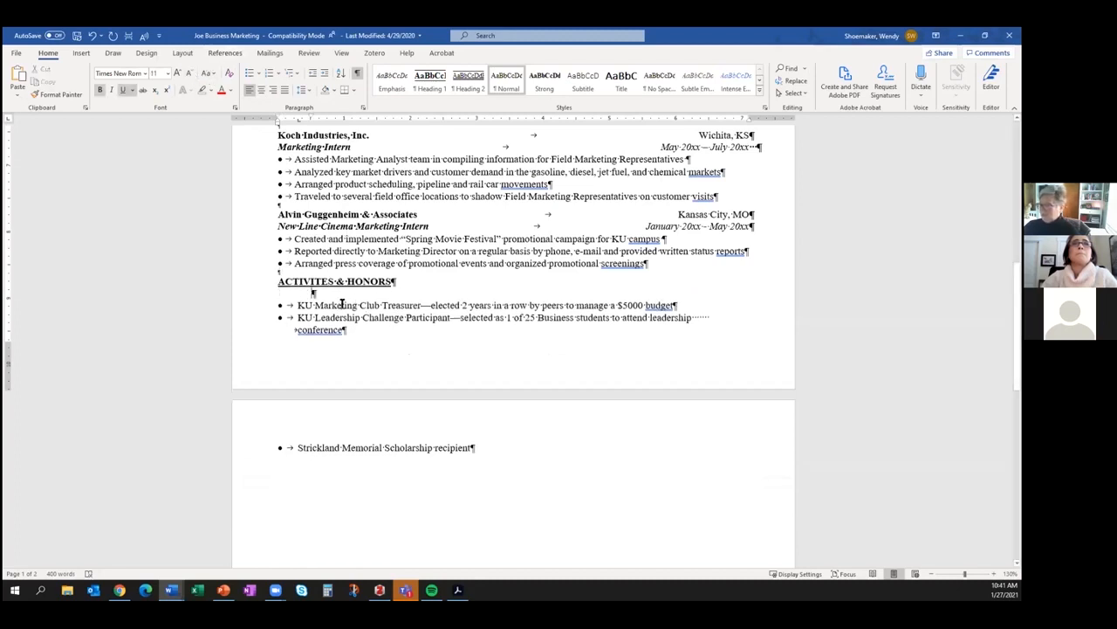
{"action": "key", "text": "BackSpace"}
{"action": "key", "text": "Tab"}
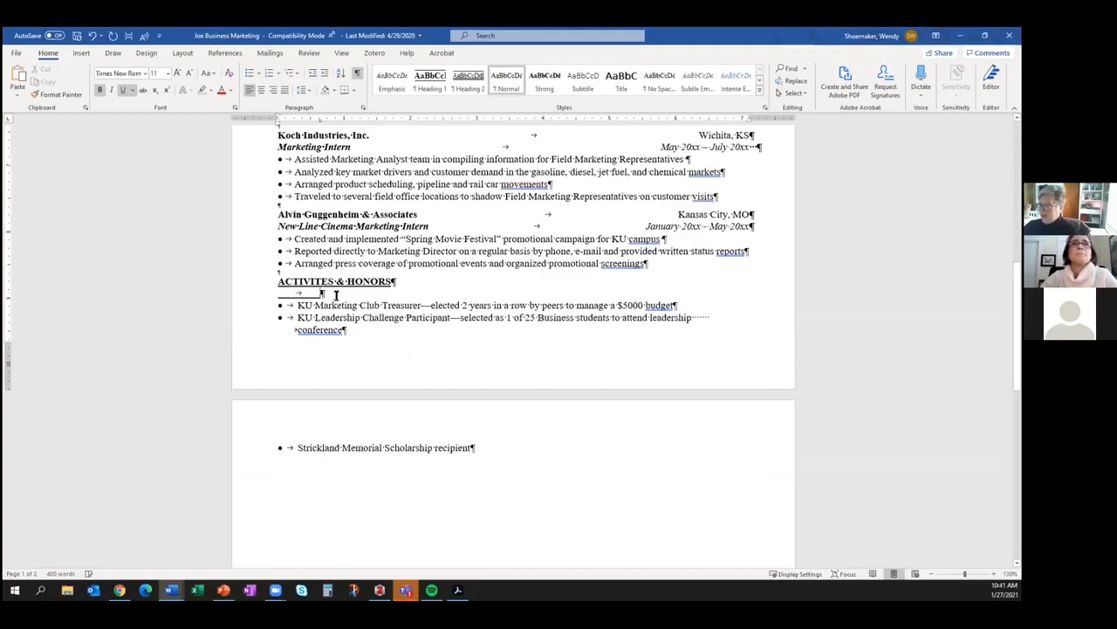
{"action": "key", "text": "BackSpace"}
- Reduce the font size of the blank line below the ACTIVITES & HONORS heading to 6 pt
{"action": "left_click_drag", "start_coordinate": [399, 284], "coordinate": [280, 292]}
{"action": "left_click", "coordinate": [279, 294]}
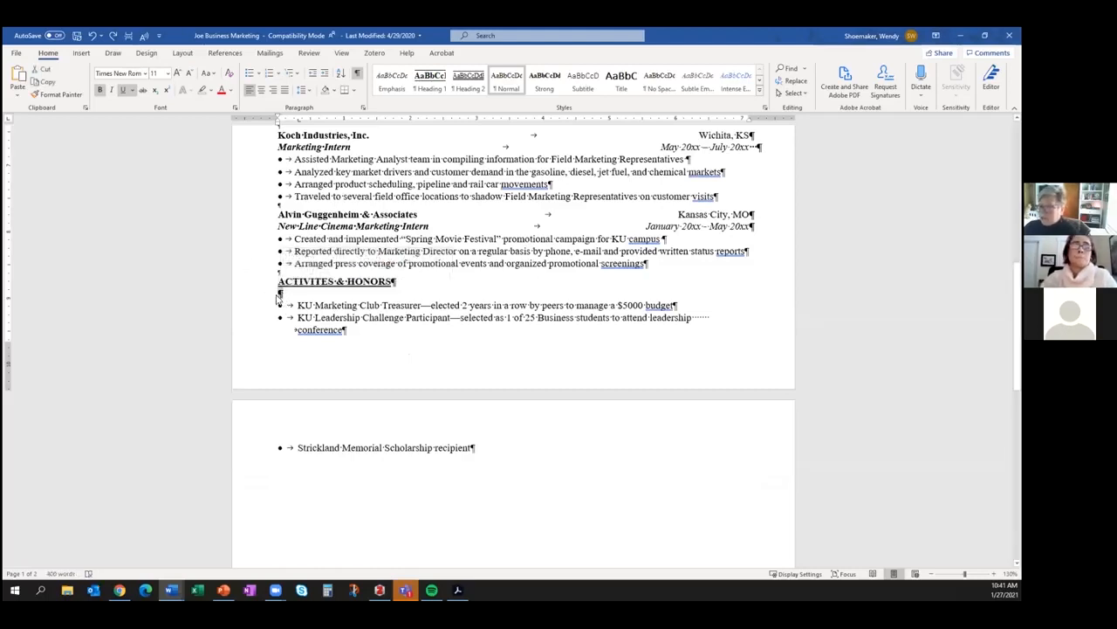
{"action": "left_click", "coordinate": [189, 76]}
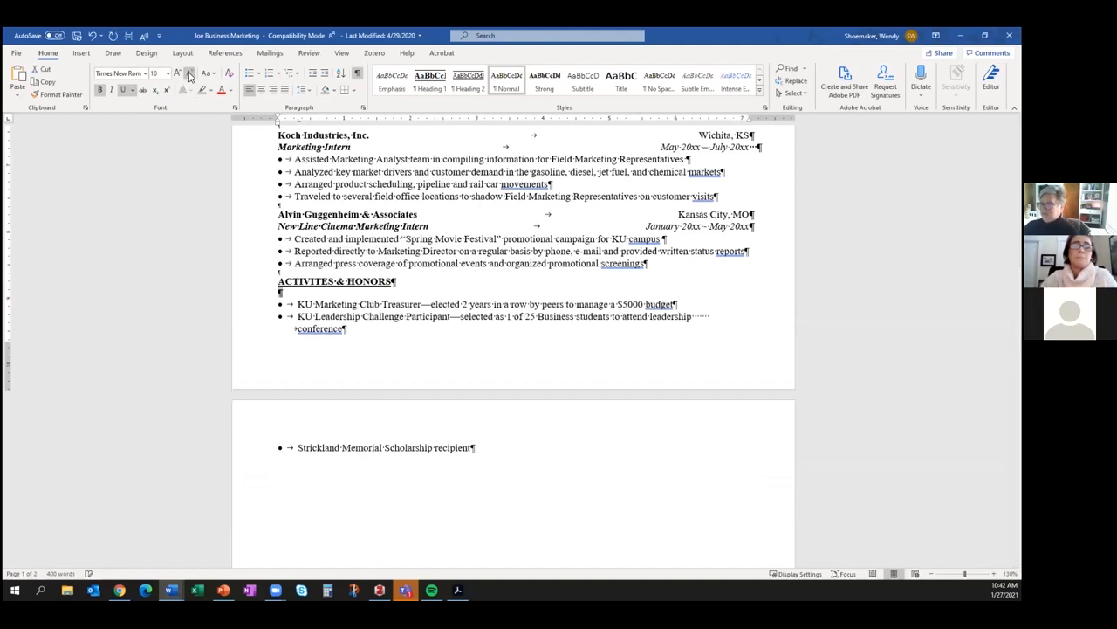
{"action": "left_click", "coordinate": [189, 76]}
{"action": "left_click", "coordinate": [189, 75]}
{"action": "left_click", "coordinate": [190, 75]}
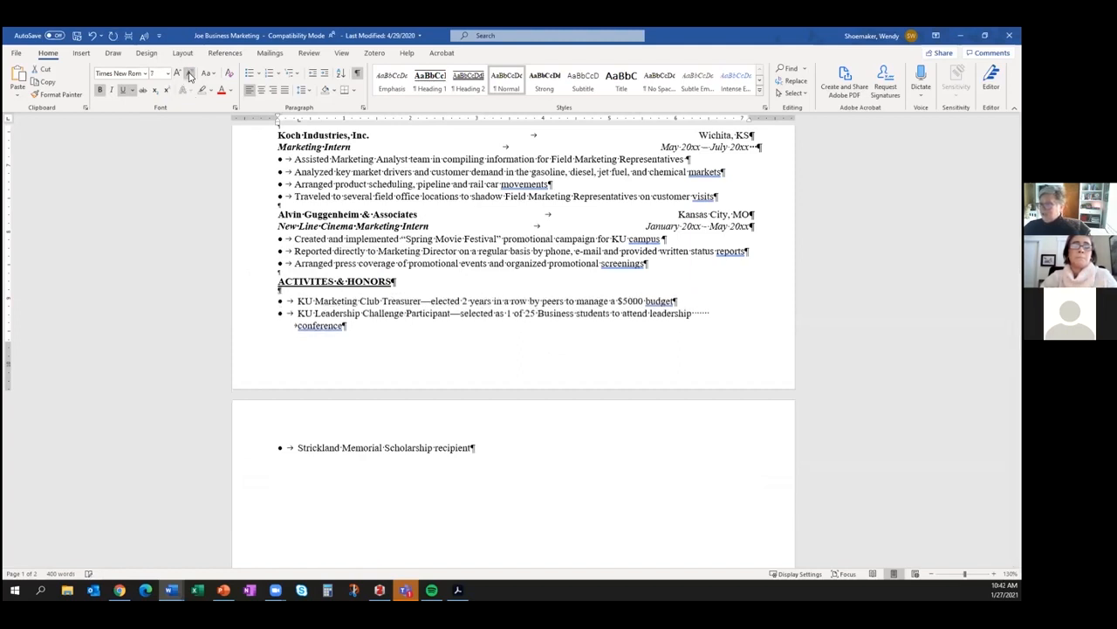
{"action": "left_click", "coordinate": [189, 76]}
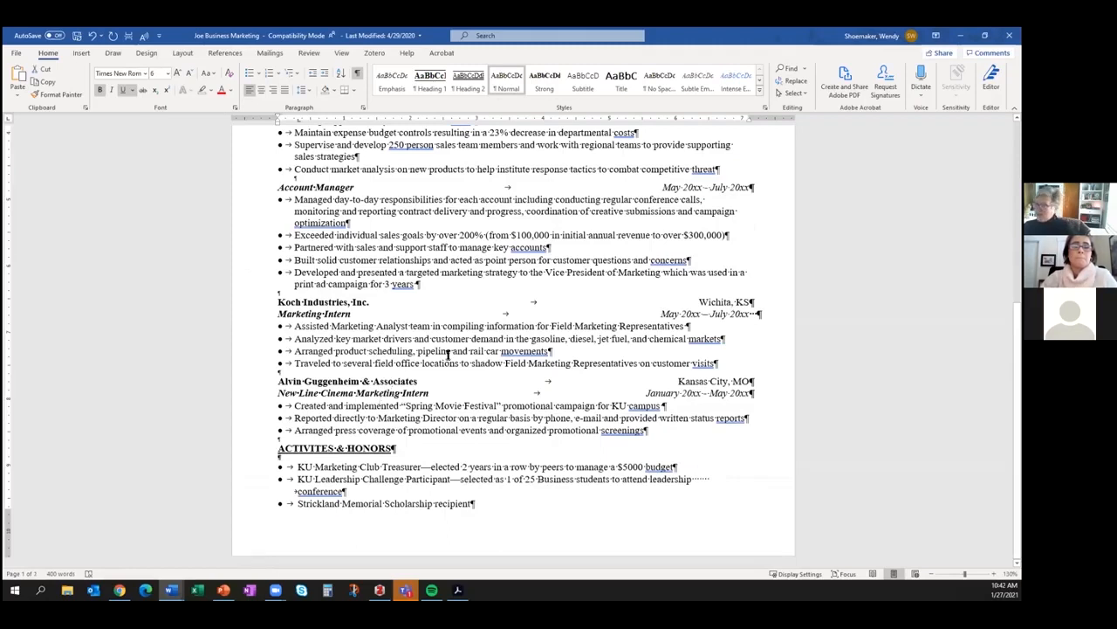
- Reduce the page's top margin slightly so the resume's name line sits higher on the first page
{"action": "scroll", "coordinate": [450, 358], "scroll_direction": "up", "scroll_amount": 4}
{"action": "scroll", "coordinate": [454, 380], "scroll_direction": "up", "scroll_amount": 5}
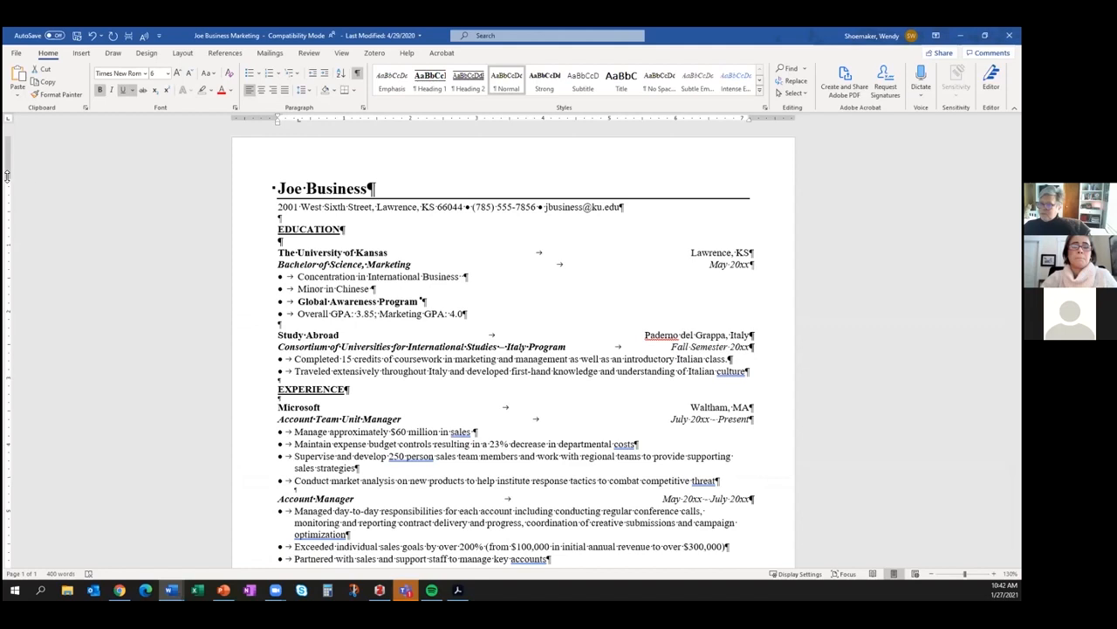
{"action": "left_click_drag", "start_coordinate": [6, 175], "coordinate": [5, 168]}
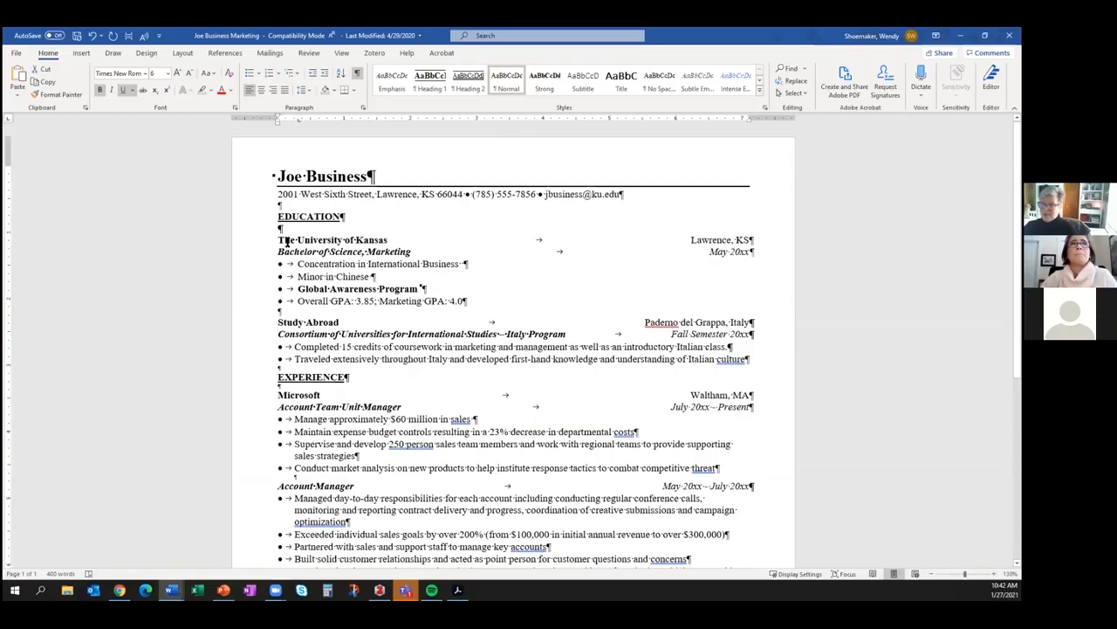
- Review the whole one-page resume from the name heading to the Activities & Honors section, checking spacing and fit
{"action": "scroll", "coordinate": [284, 275], "scroll_direction": "down", "scroll_amount": 4}
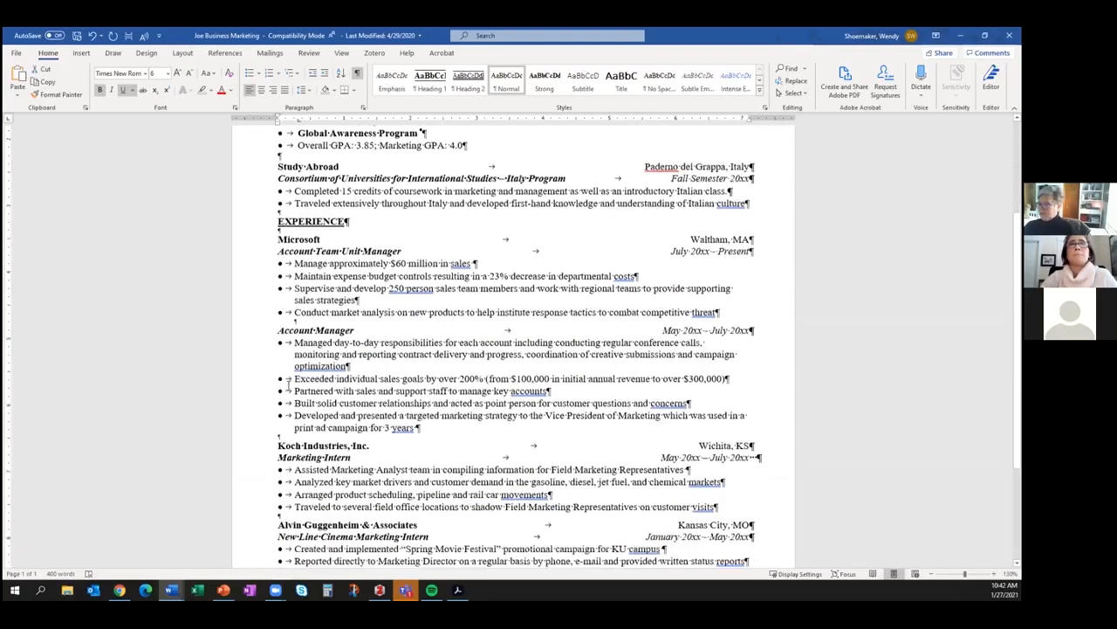
{"action": "scroll", "coordinate": [287, 390], "scroll_direction": "down", "scroll_amount": 3}
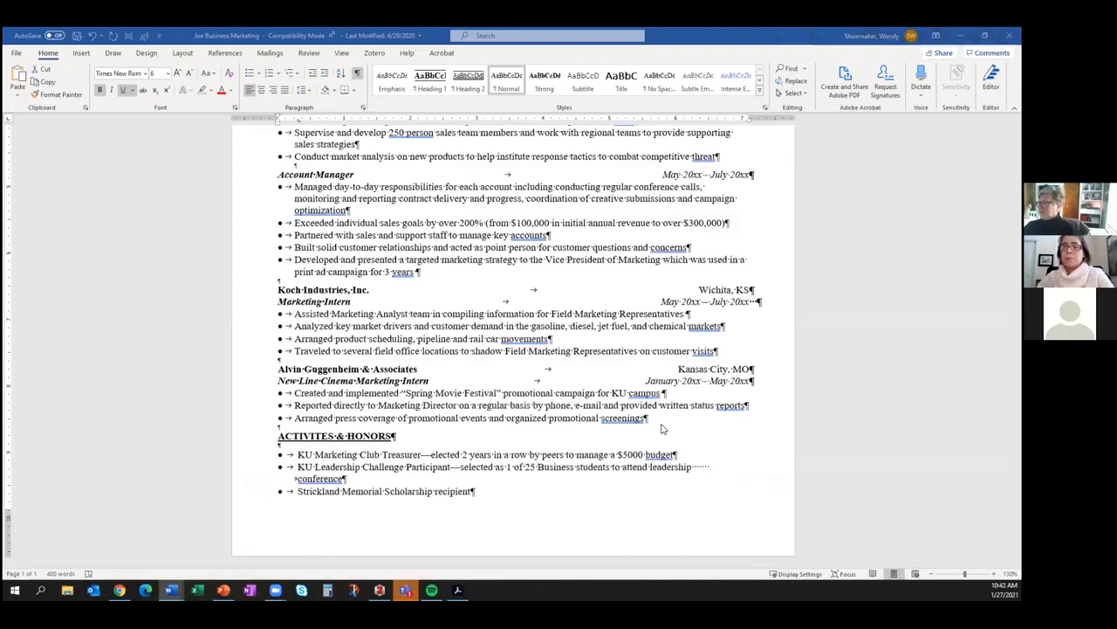
{"action": "scroll", "coordinate": [648, 438], "scroll_direction": "up", "scroll_amount": 3}
{"action": "scroll", "coordinate": [639, 446], "scroll_direction": "up", "scroll_amount": 5}
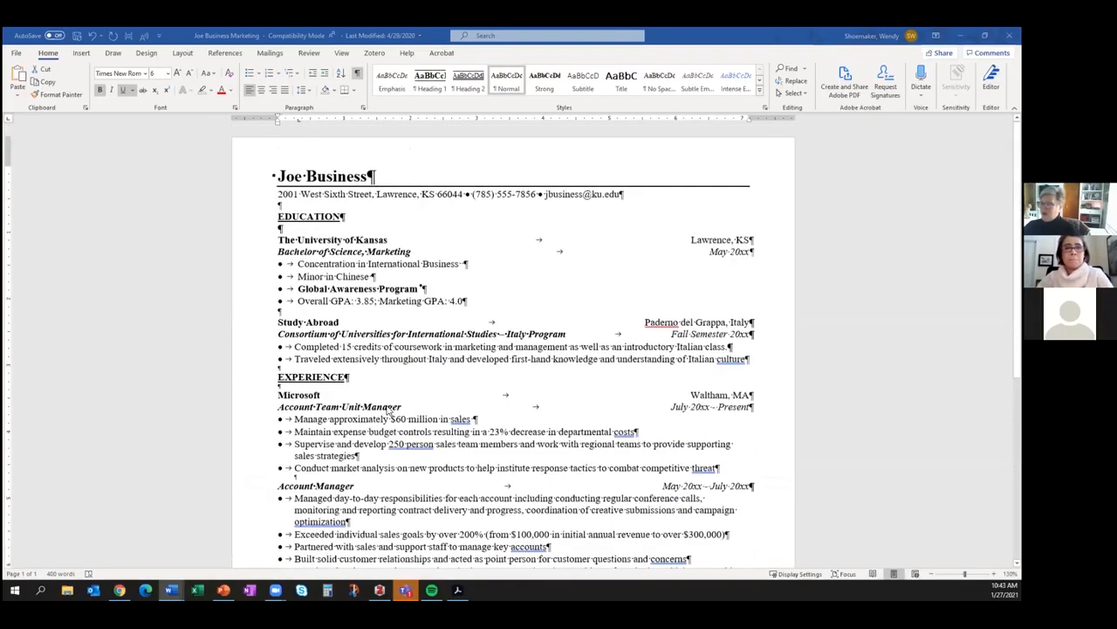
{"action": "scroll", "coordinate": [410, 495], "scroll_direction": "down", "scroll_amount": 3}
{"action": "scroll", "coordinate": [411, 495], "scroll_direction": "down", "scroll_amount": 5}
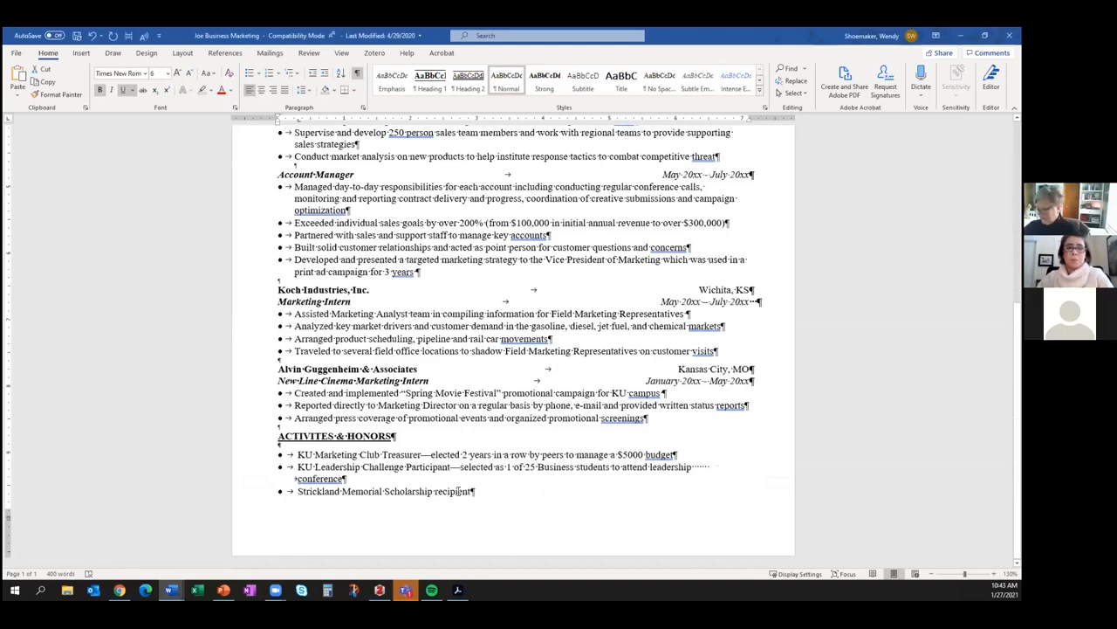
- Add seven blank lines after the Strickland Memorial Scholarship bullet so they run onto a second page
{"action": "left_click", "coordinate": [482, 490]}
{"action": "key", "text": "Return"}
{"action": "key", "text": "Return"}
{"action": "key", "text": "Return"}
{"action": "key", "text": "Return"}
{"action": "key", "text": "Return"}
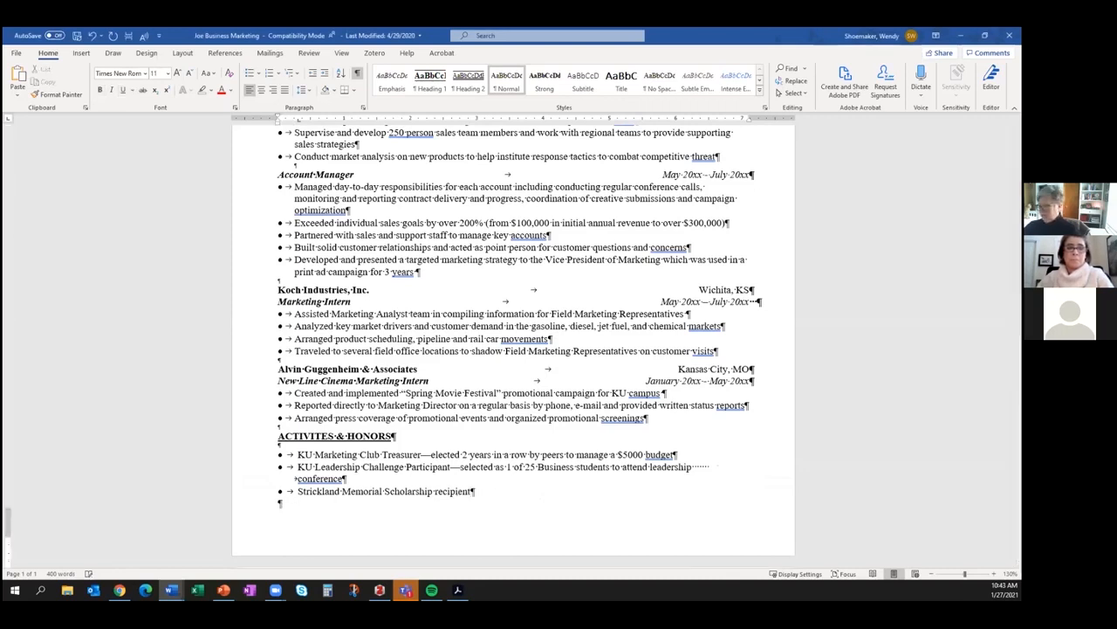
{"action": "key", "text": "Return"}
{"action": "key", "text": "Return"}
{"action": "key", "text": "Return"}
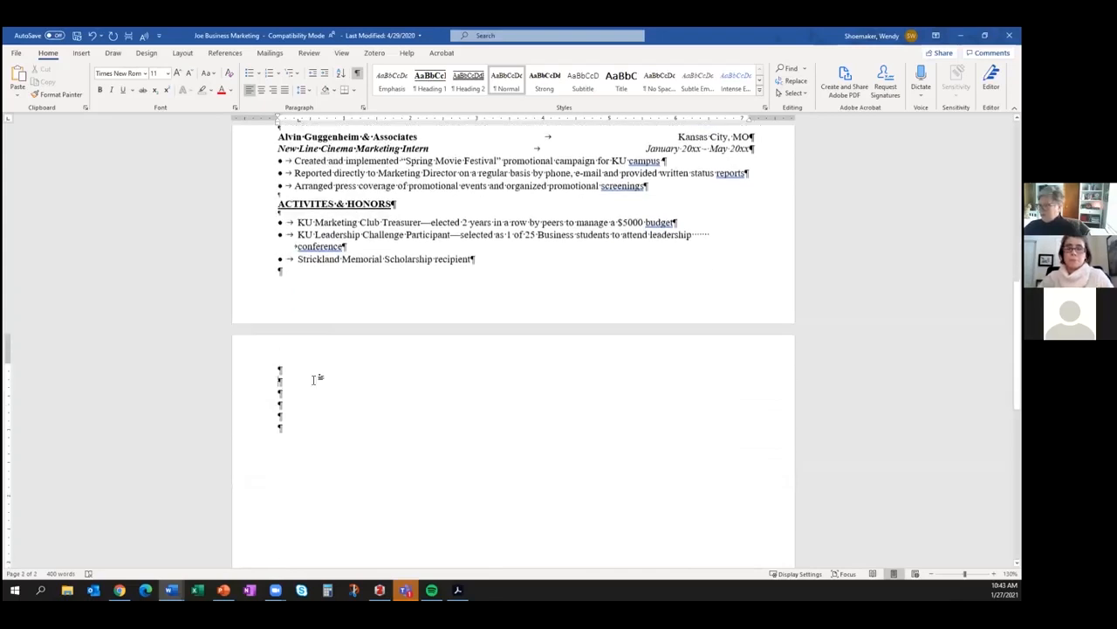
- Insert a page number at the top of the page in the Plain Number 3 style
{"action": "left_click", "coordinate": [321, 357]}
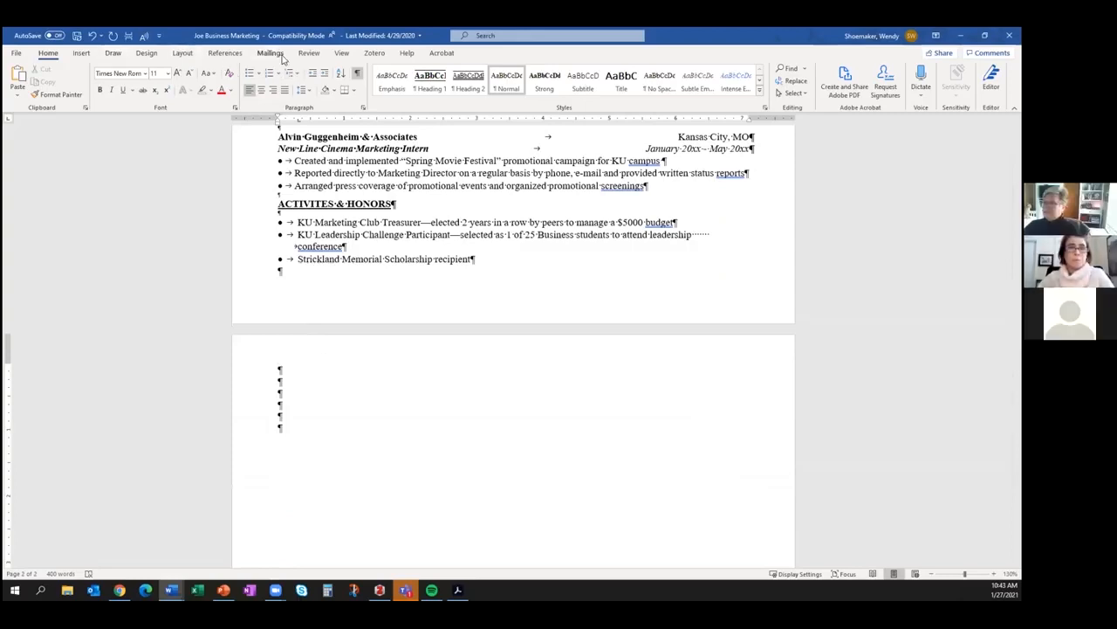
{"action": "left_click", "coordinate": [147, 55]}
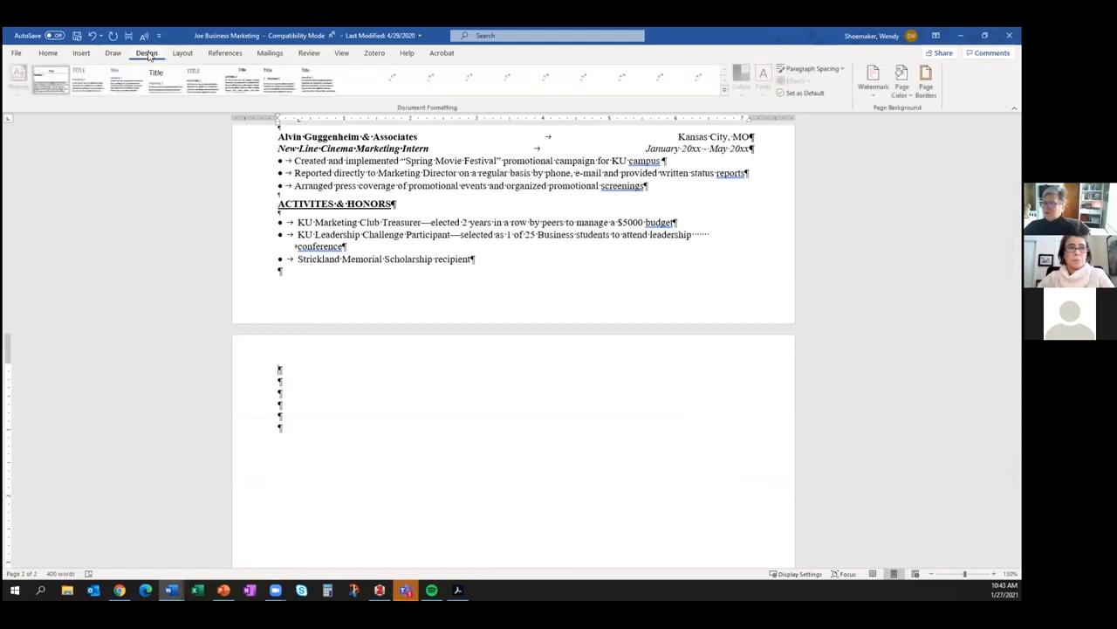
{"action": "left_click", "coordinate": [48, 53]}
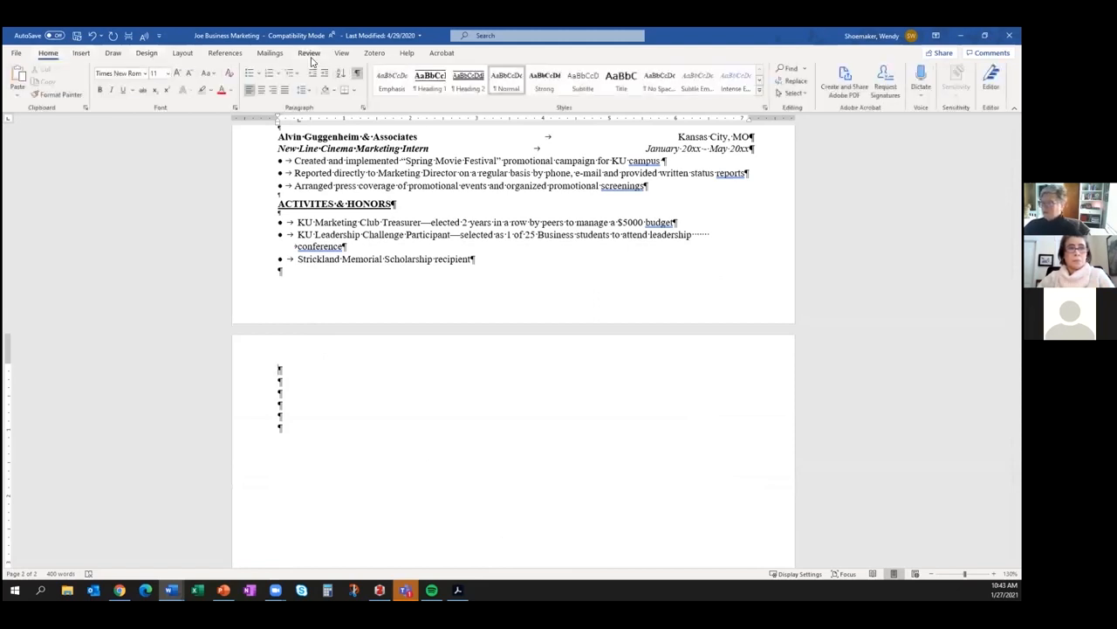
{"action": "left_click", "coordinate": [340, 55]}
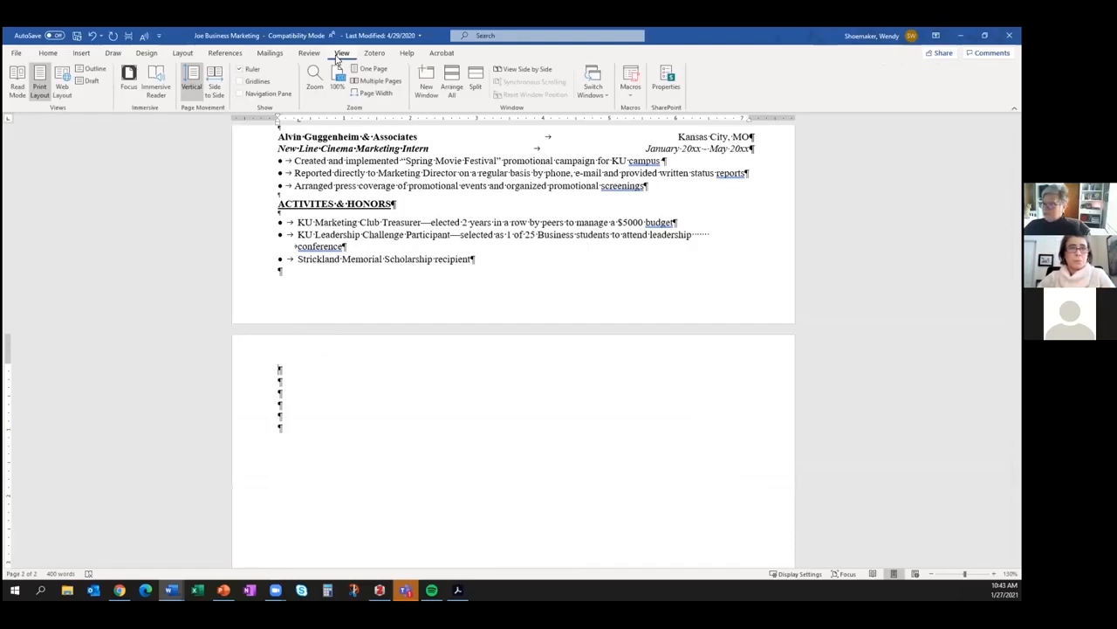
{"action": "left_click", "coordinate": [82, 55]}
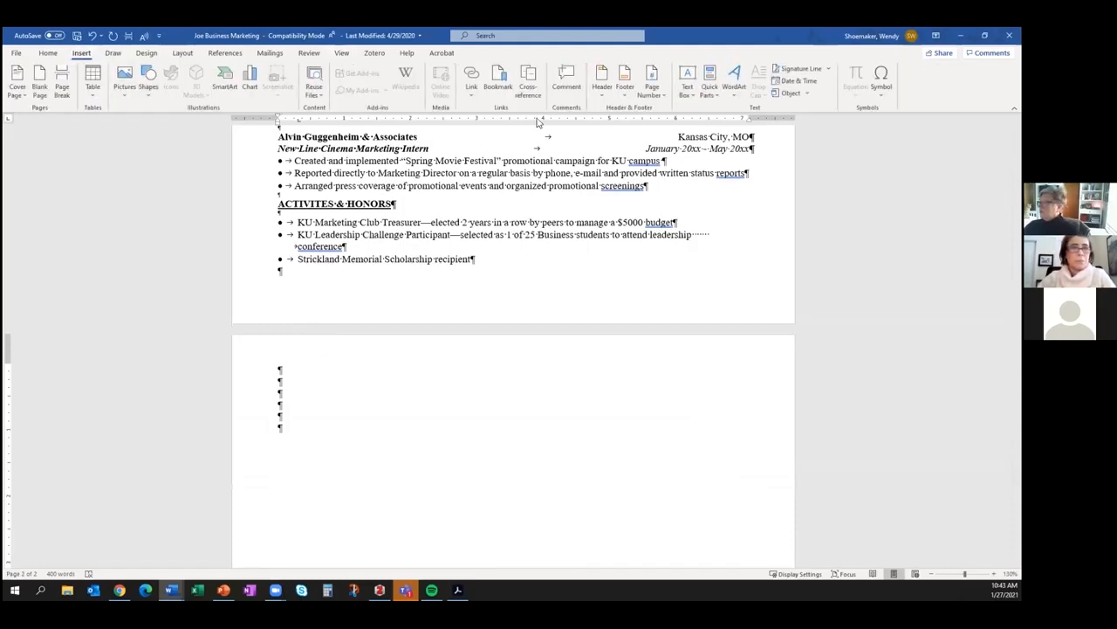
{"action": "left_click", "coordinate": [665, 98]}
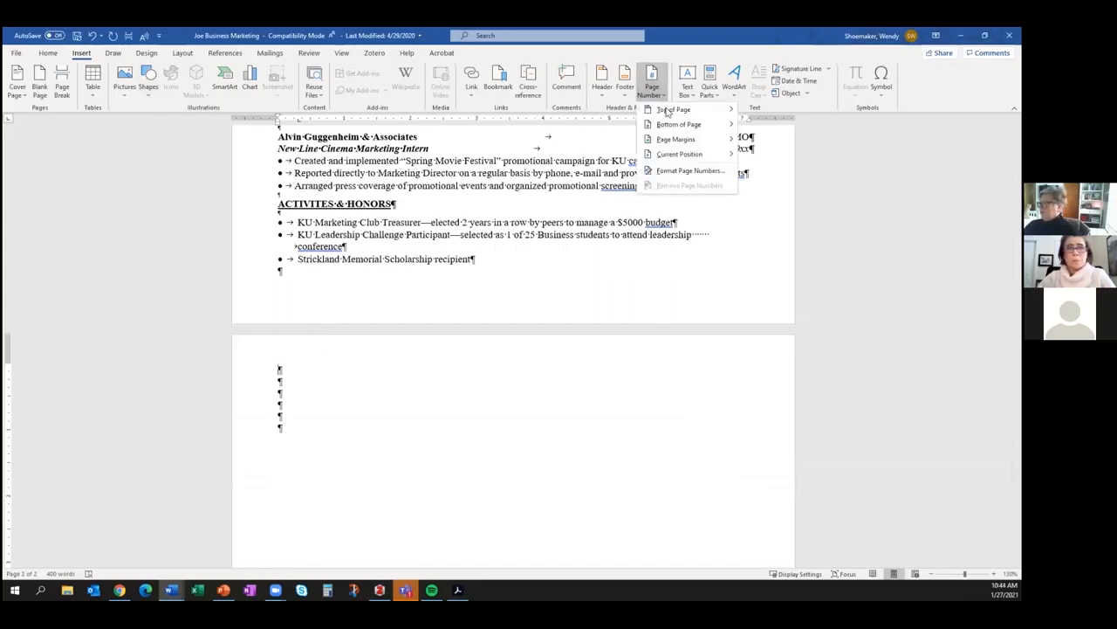
{"action": "left_click", "coordinate": [667, 111]}
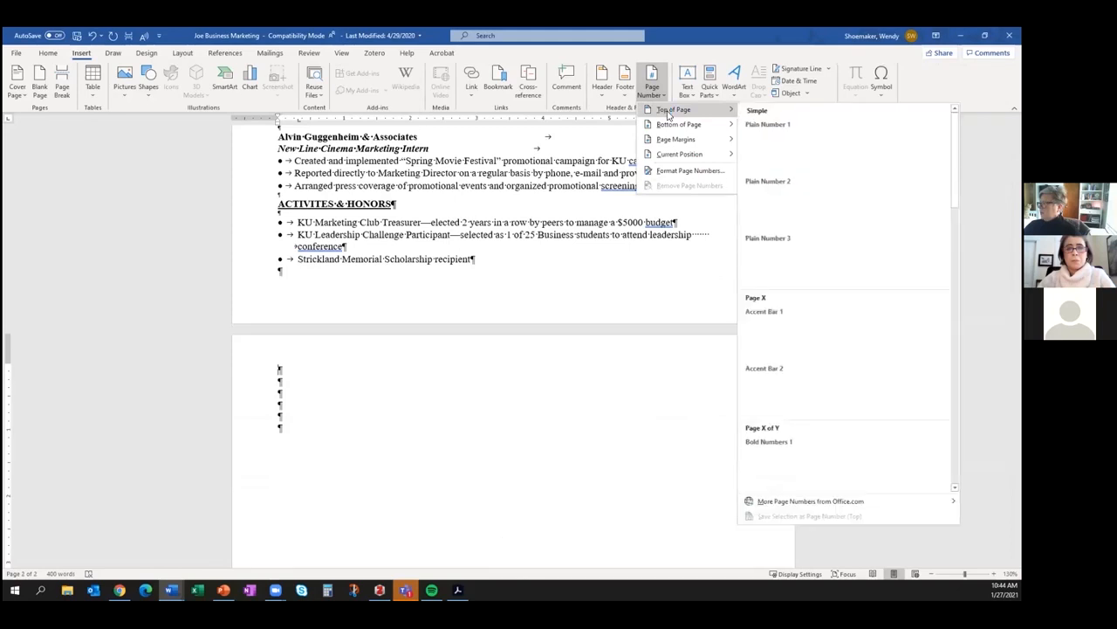
{"action": "left_click", "coordinate": [851, 257]}
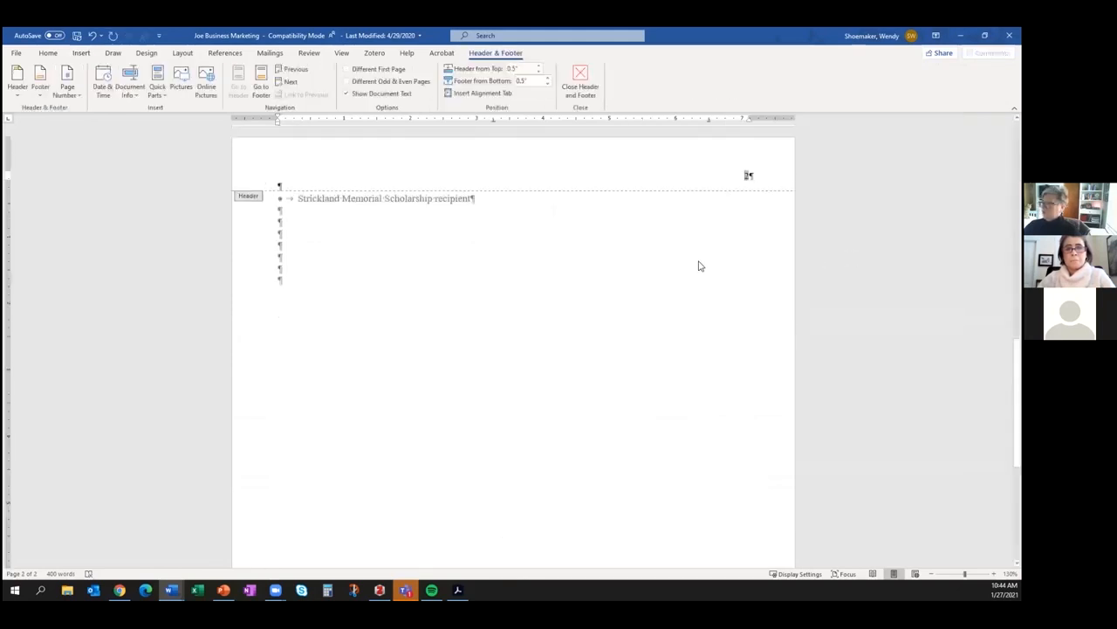
- Give the resume a different first page header so the page number is left off page one
{"action": "scroll", "coordinate": [696, 265], "scroll_direction": "up", "scroll_amount": 10}
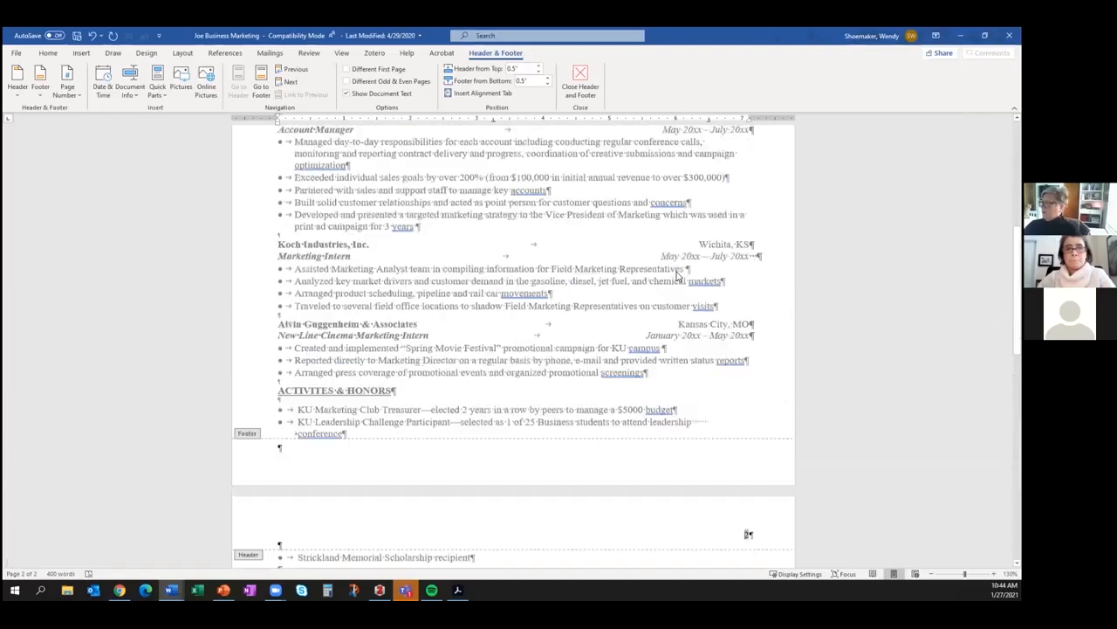
{"action": "scroll", "coordinate": [674, 278], "scroll_direction": "up", "scroll_amount": 5}
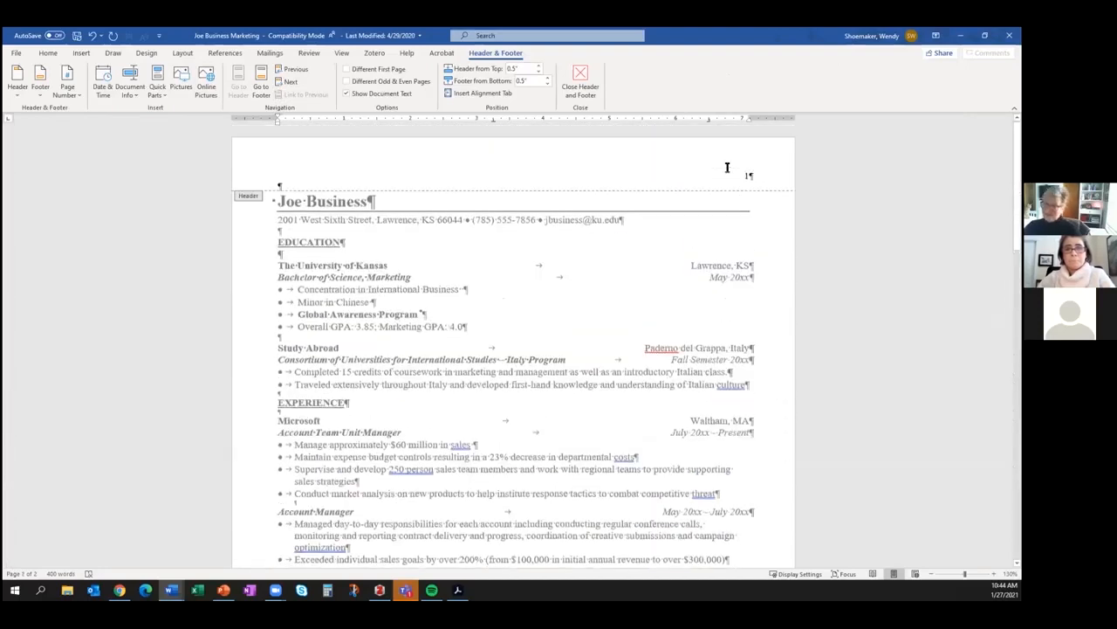
{"action": "left_click", "coordinate": [756, 177]}
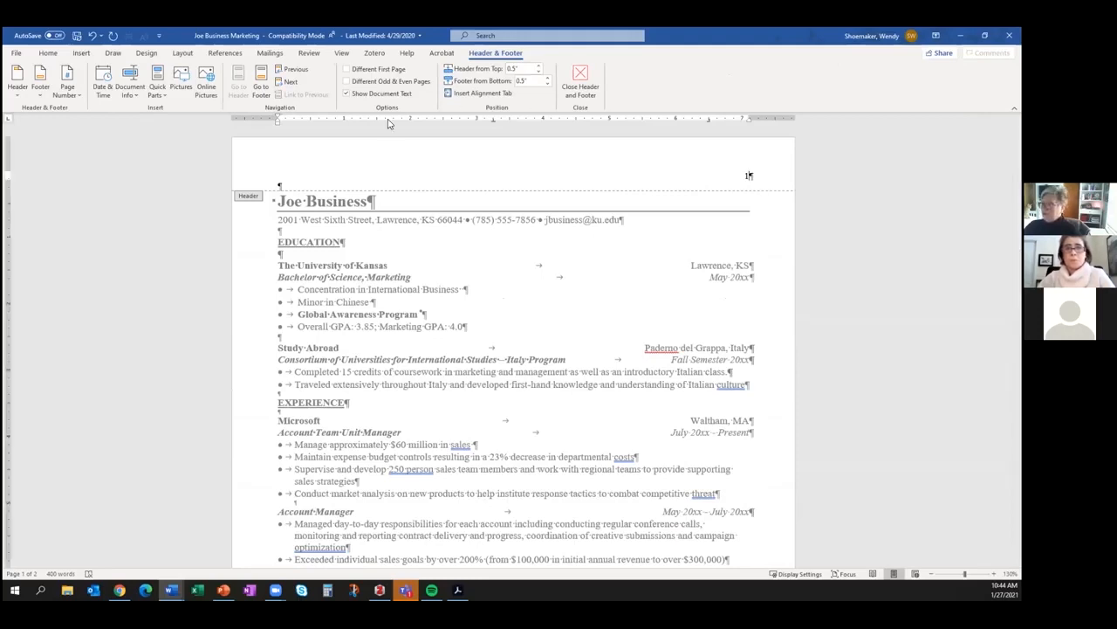
{"action": "left_click", "coordinate": [358, 70]}
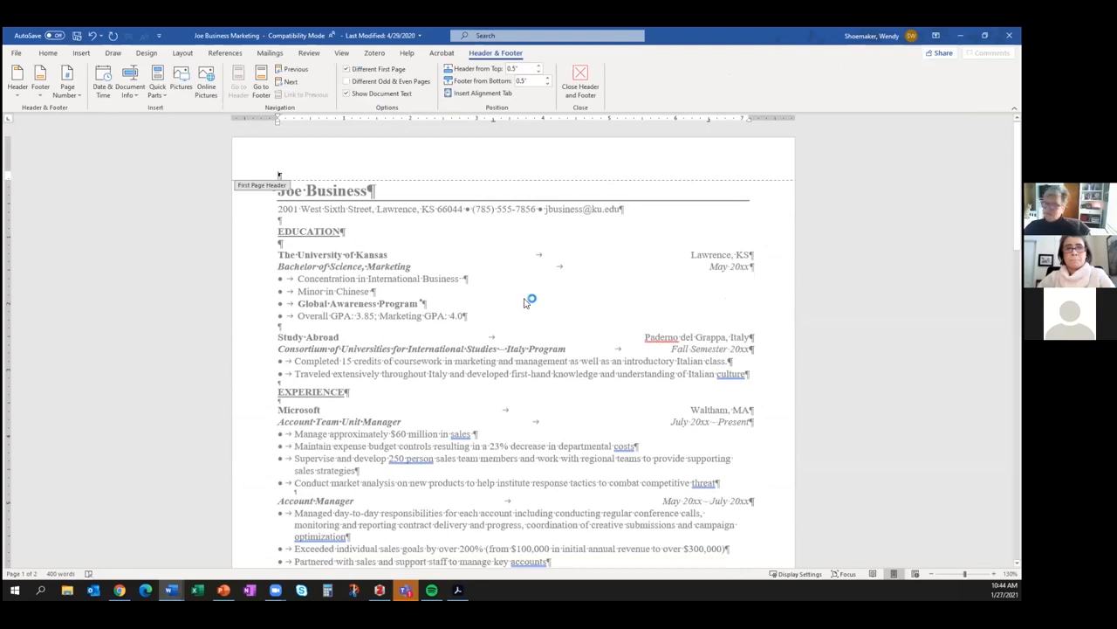
{"action": "scroll", "coordinate": [516, 341], "scroll_direction": "down", "scroll_amount": 6}
{"action": "scroll", "coordinate": [516, 363], "scroll_direction": "down", "scroll_amount": 3}
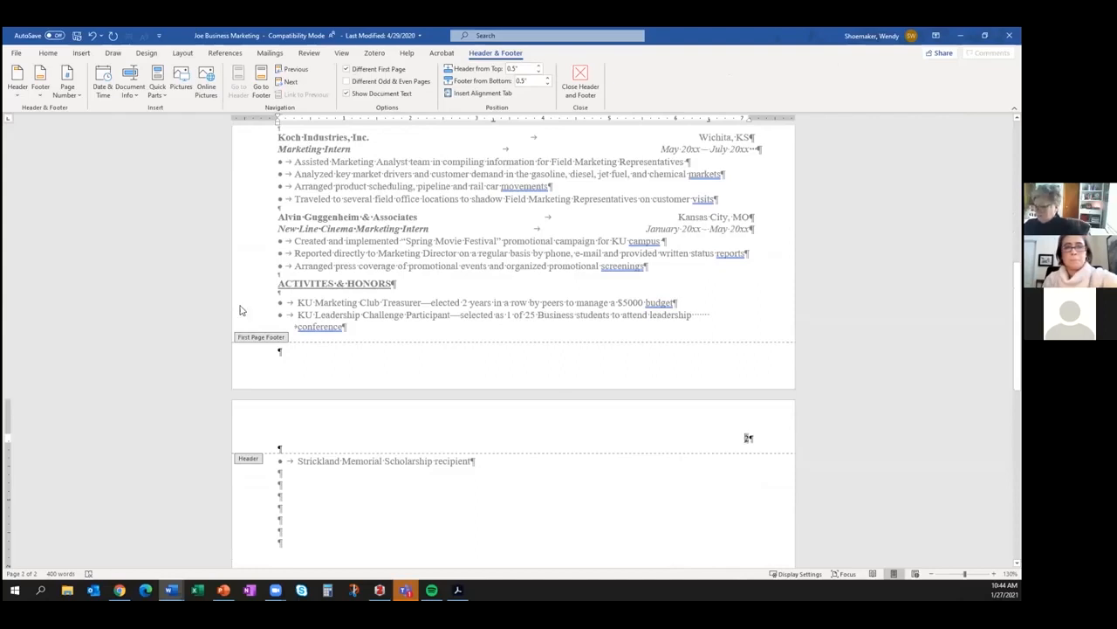
{"action": "type", "text": "Shoemake"}
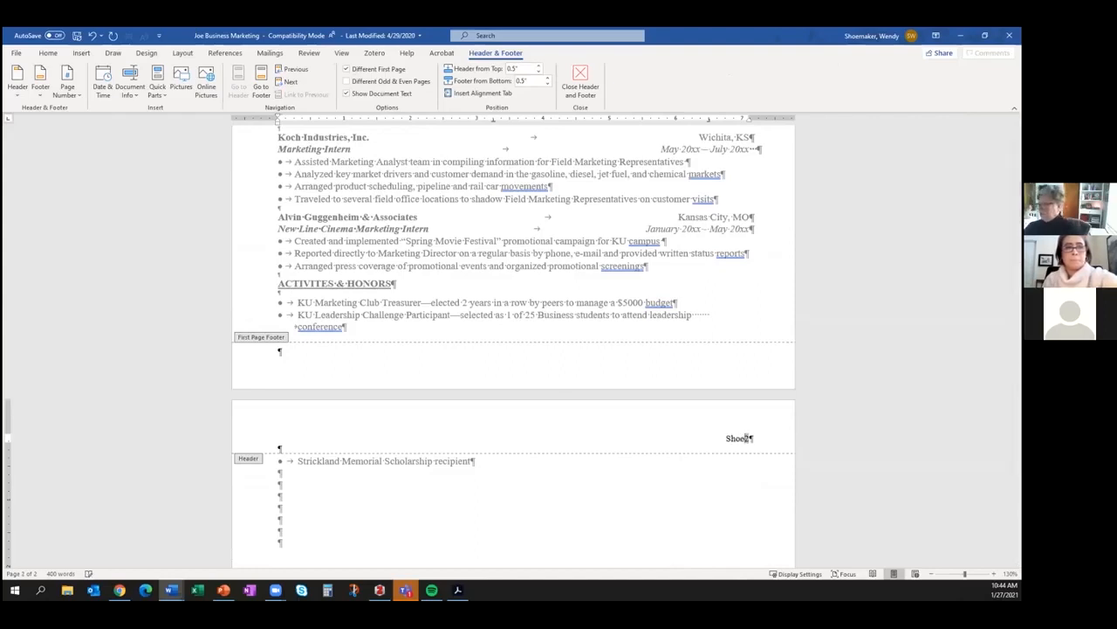
{"action": "key", "text": "BackSpace"}
{"action": "key", "text": "BackSpace"}
{"action": "key", "text": "BackSpace"}
{"action": "key", "text": "BackSpace"}
{"action": "key", "text": "BackSpace"}
{"action": "key", "text": "BackSpace"}
{"action": "key", "text": "BackSpace"}
{"action": "key", "text": "BackSpace"}
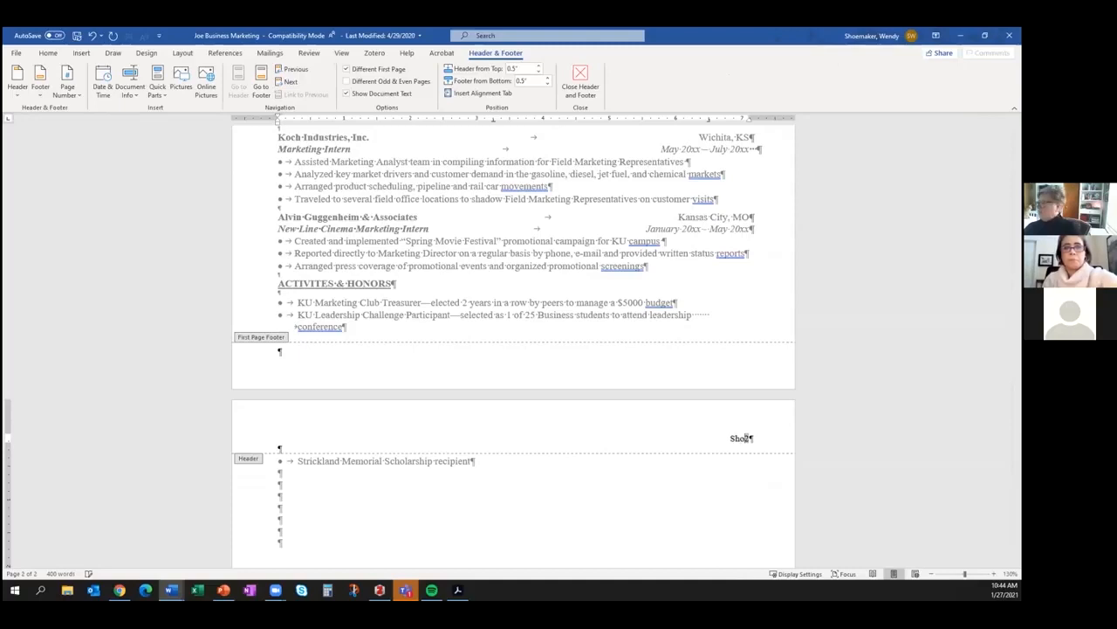
{"action": "type", "text": "Mar"}
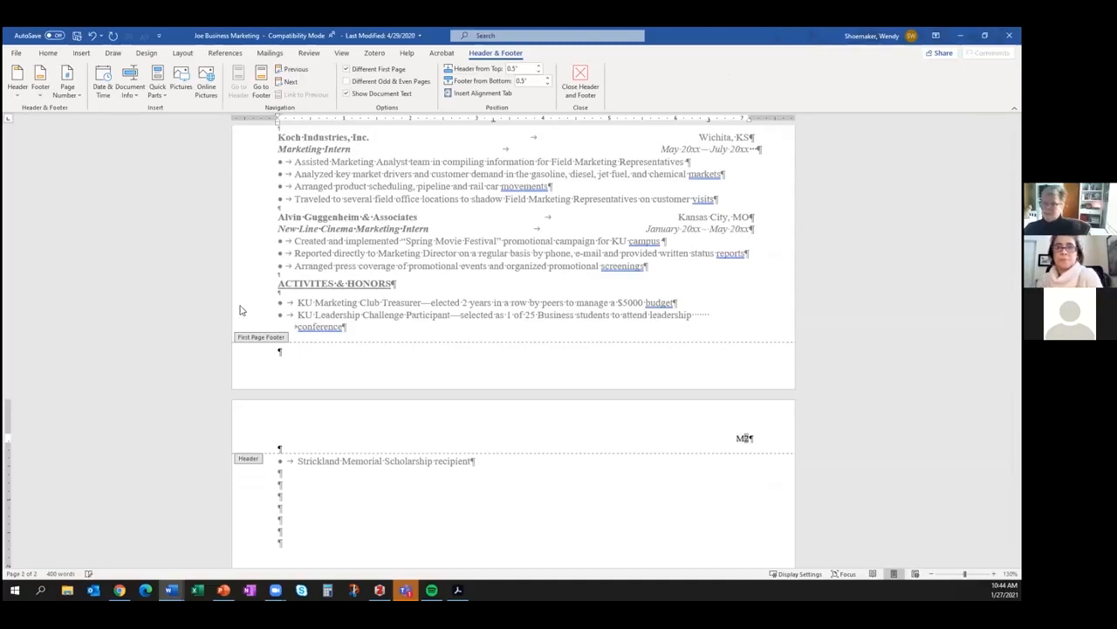
- Enter the resume owner's name followed by ", page" before the page number in the second page's header
{"action": "type", "text": "JOe Mark"}
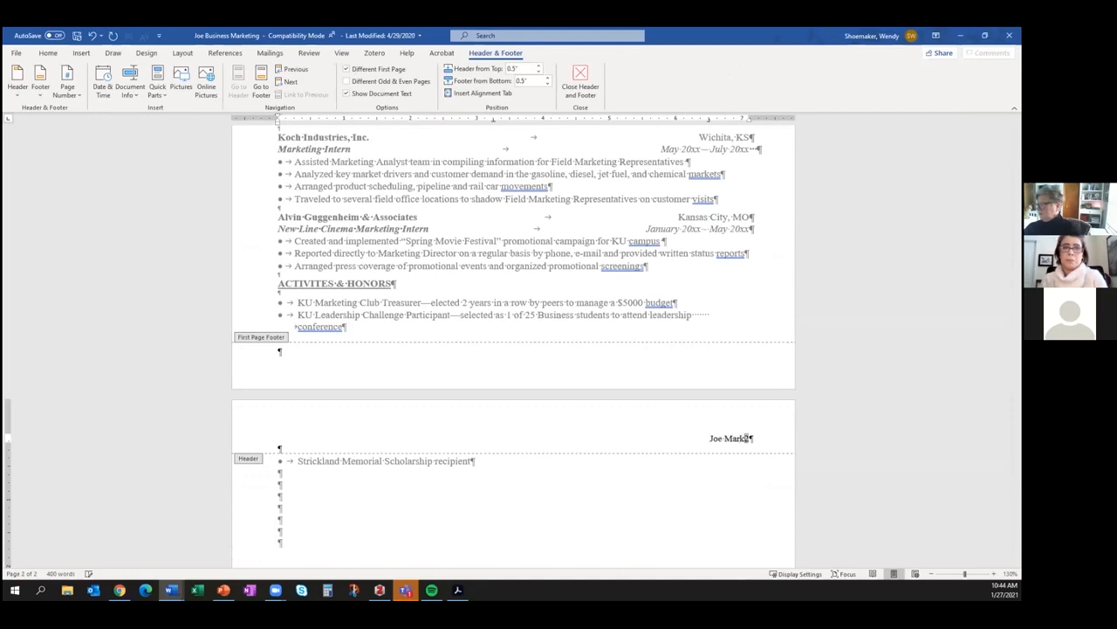
{"action": "type", "text": "eting, page 2"}
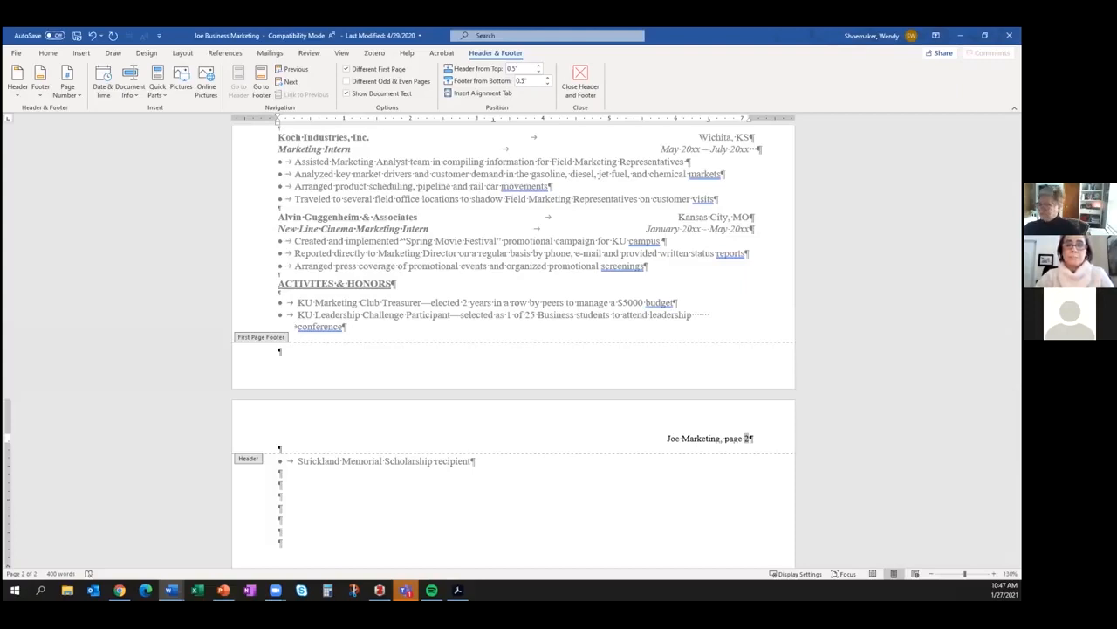
- Switch to the Formatting with Word tips document and review its resume design tips from the beginning
{"action": "scroll", "coordinate": [514, 341], "scroll_direction": "up", "scroll_amount": 3}
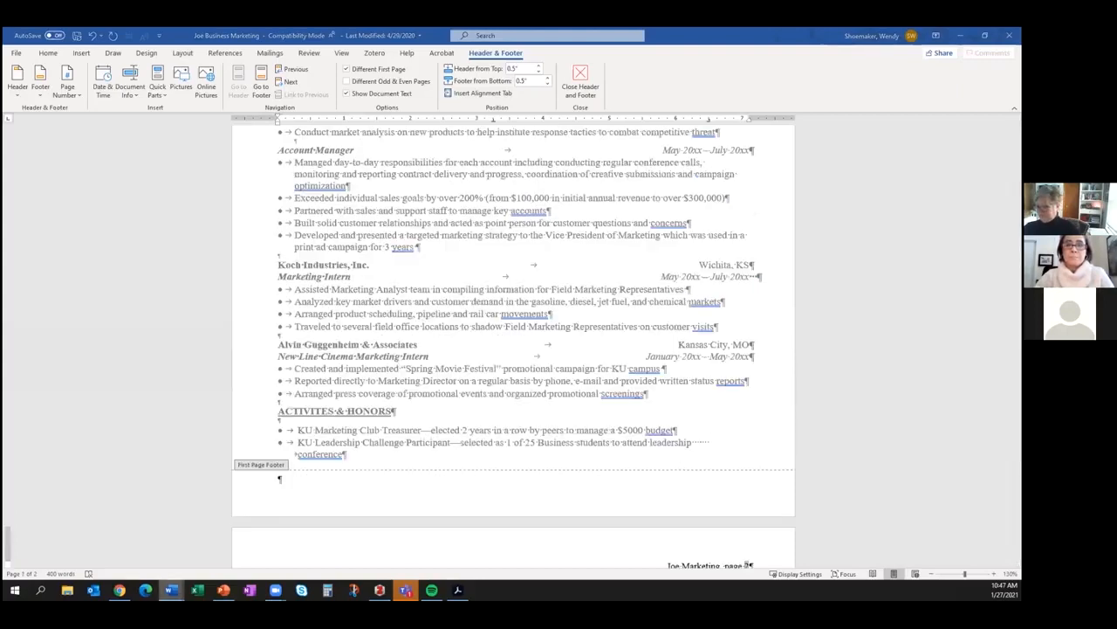
{"action": "left_click", "coordinate": [171, 590]}
{"action": "left_click", "coordinate": [187, 531]}
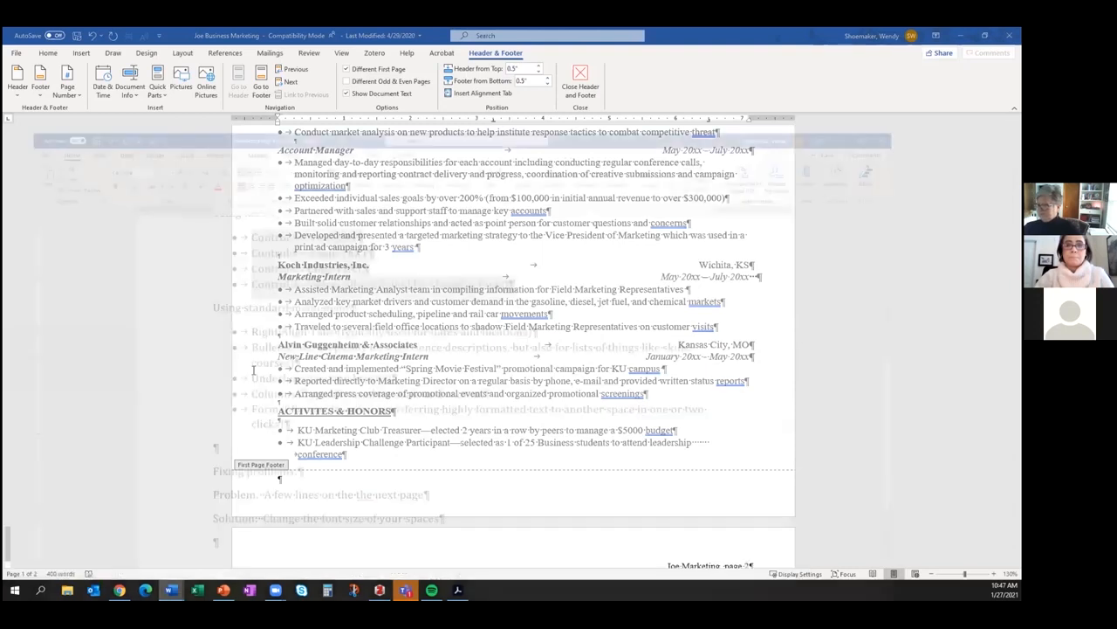
{"action": "scroll", "coordinate": [262, 389], "scroll_direction": "down", "scroll_amount": 4}
{"action": "scroll", "coordinate": [266, 401], "scroll_direction": "up", "scroll_amount": 10}
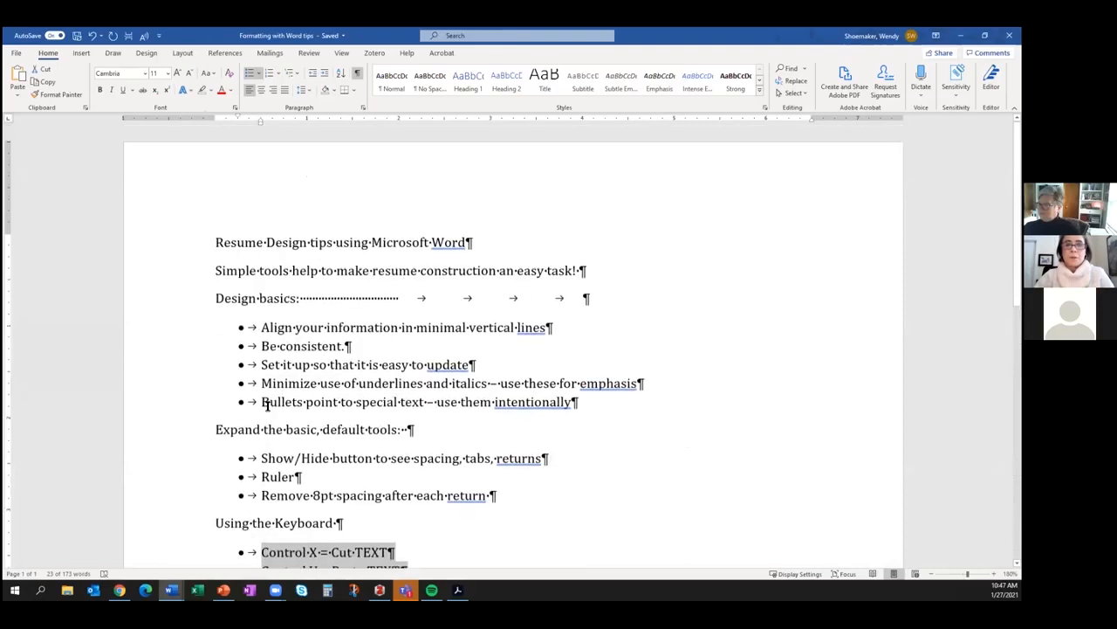